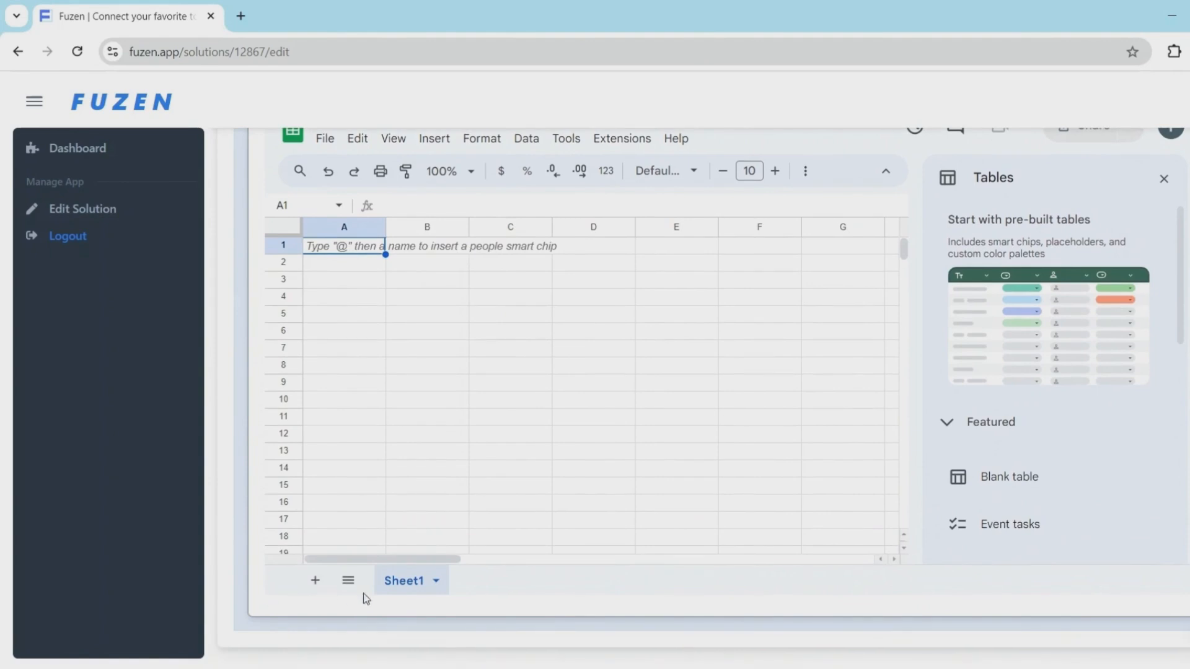
Rename the spreadsheet's first sheet as Bookings and the second sheet as Rooms
double_click(393, 584)
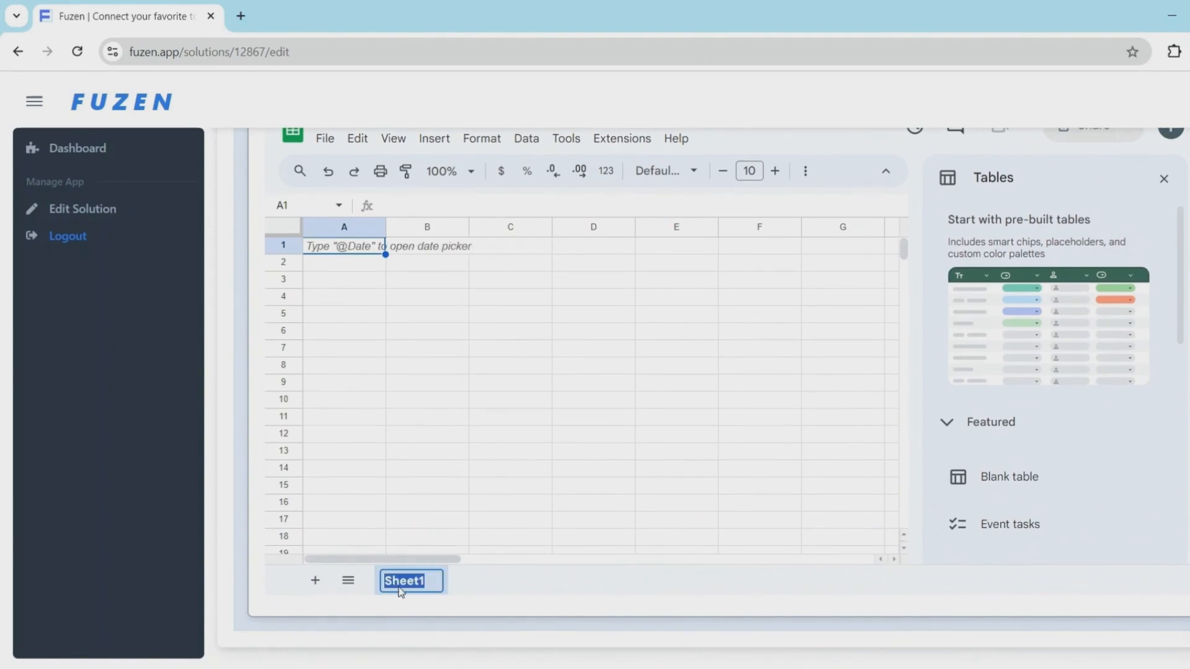
type("Bookings")
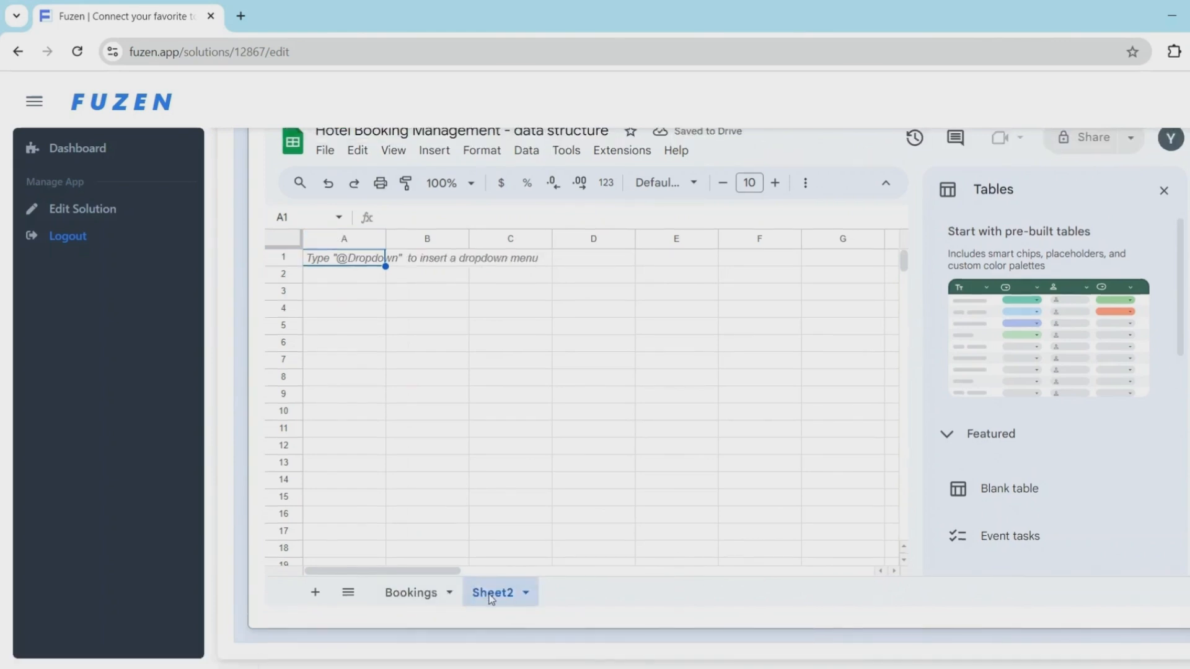
double_click(488, 595)
type("Rooms")
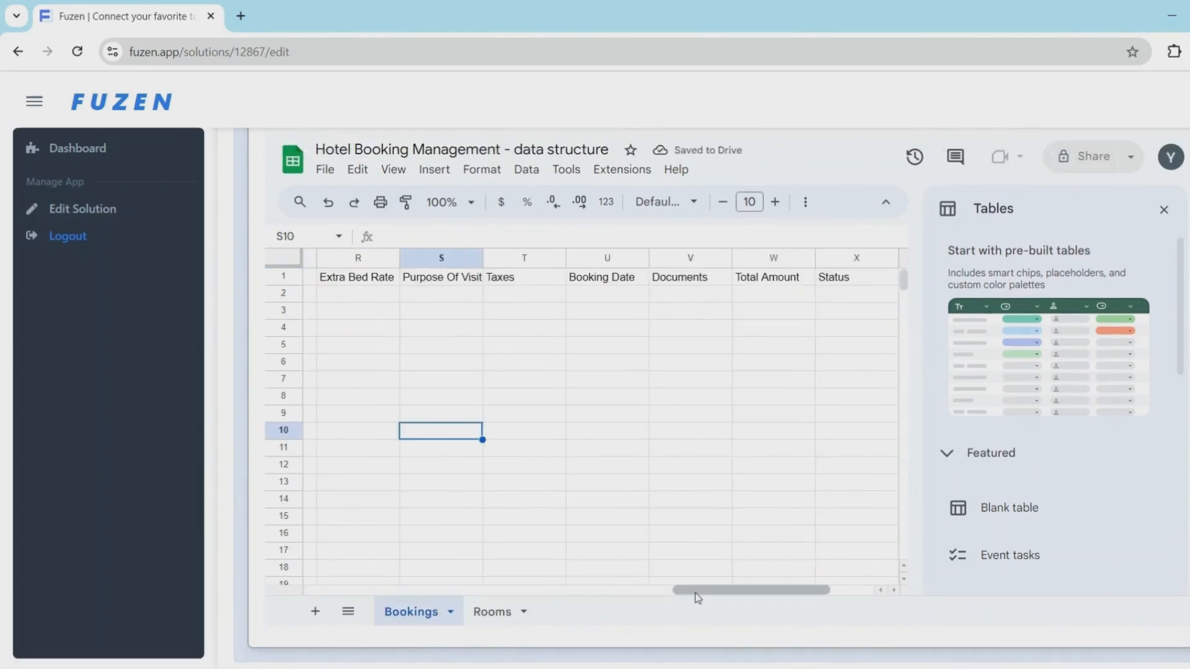
Check the column headers on the Bookings and Rooms sheets and update the sheet data to the app
left_click_drag(698, 598, 319, 597)
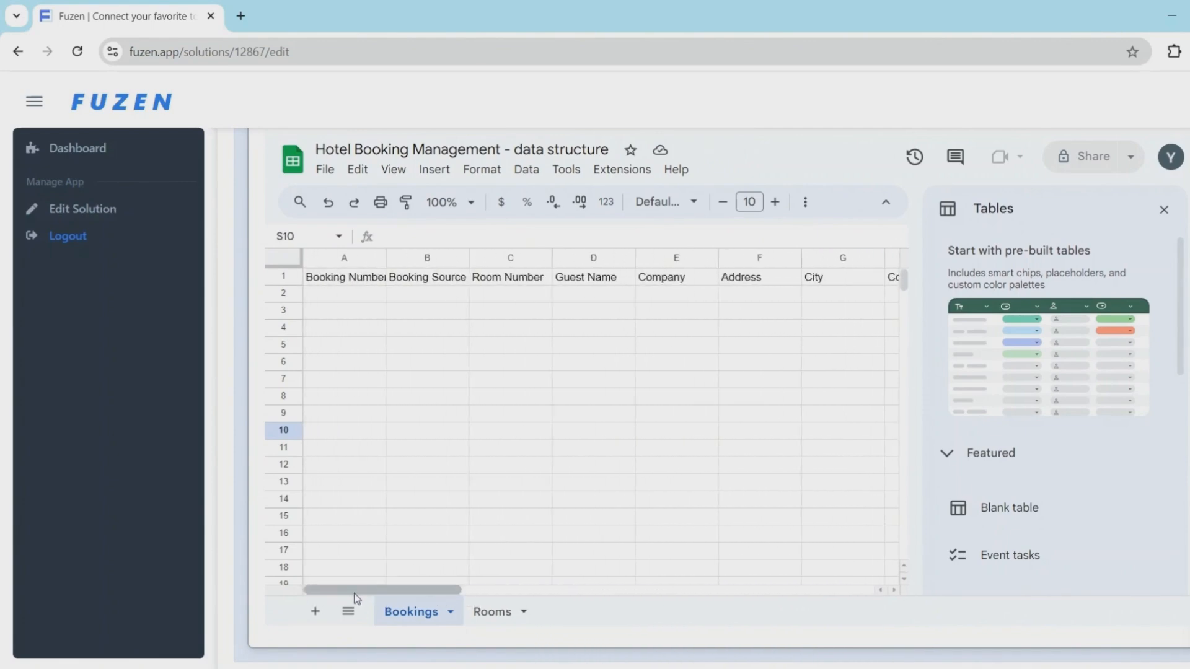
left_click(492, 612)
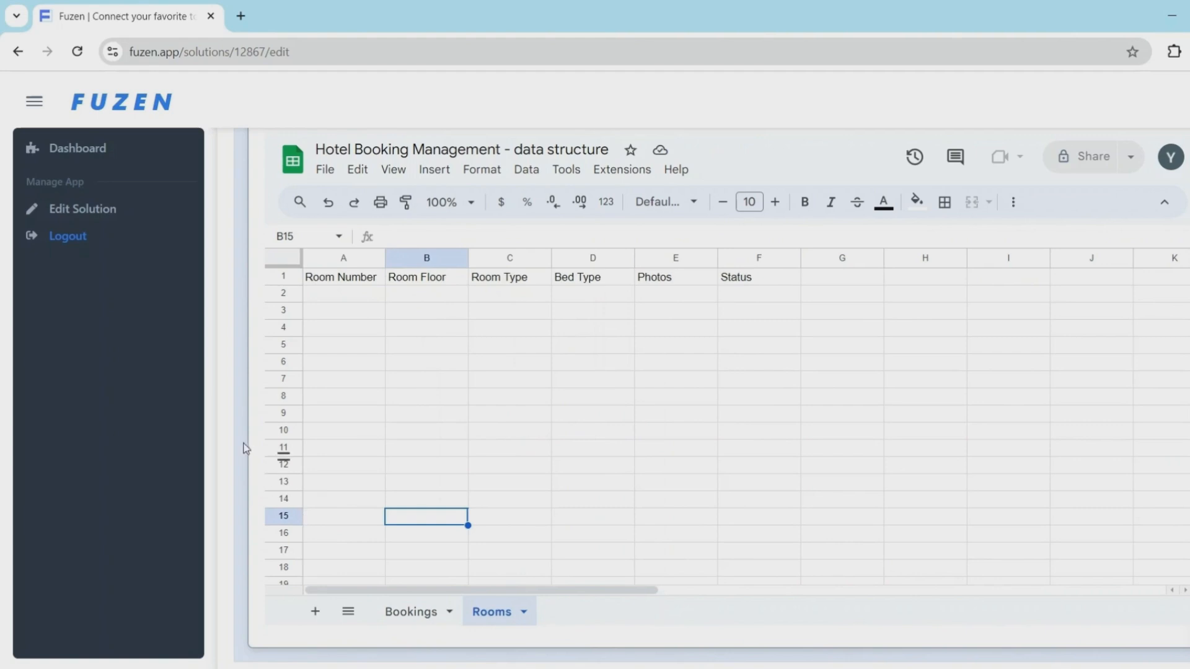
scroll(239, 441, "up", 4)
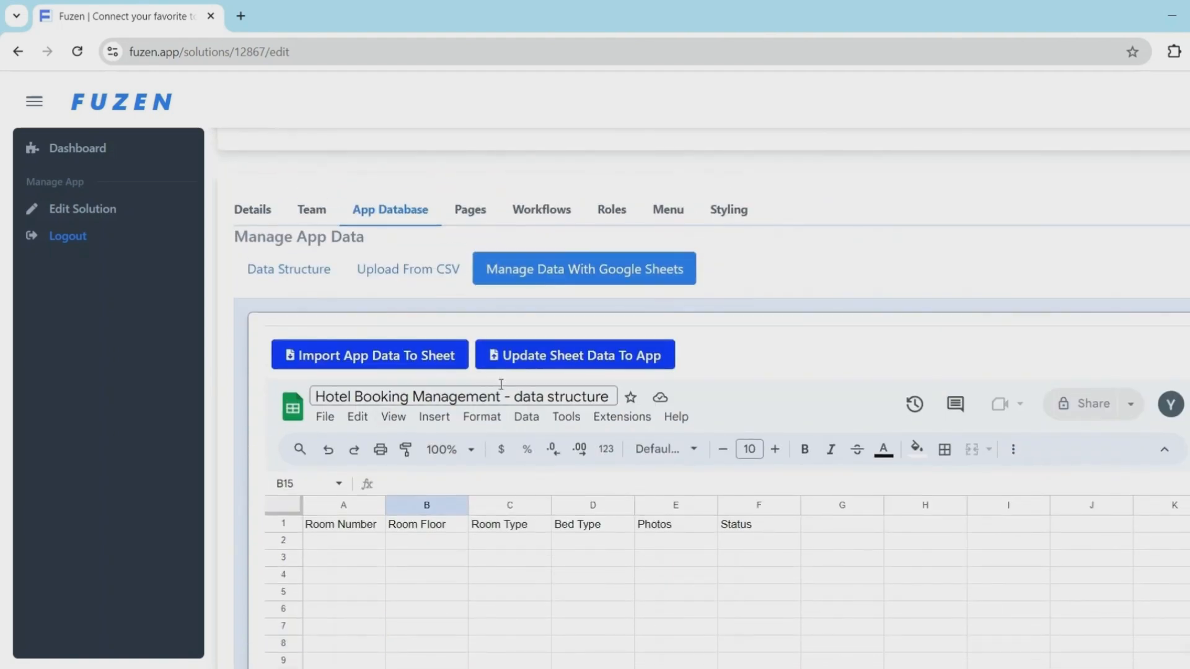
left_click(583, 356)
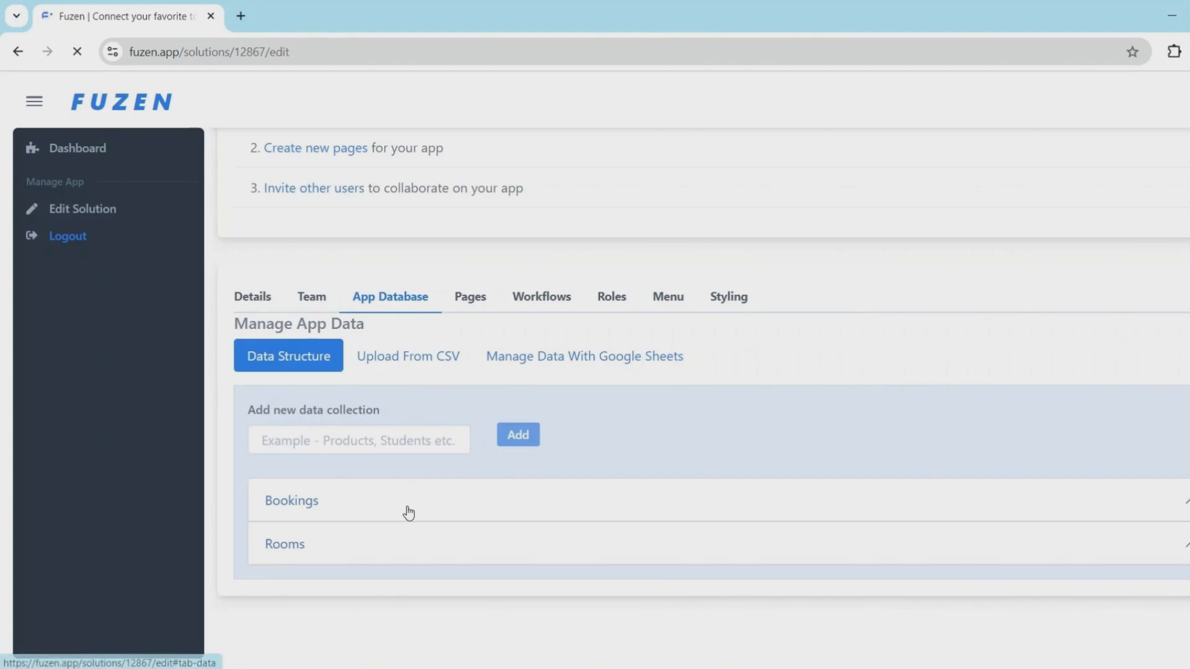
Examine the fields of the Bookings and Rooms collections in the app's data structure
left_click(407, 511)
scroll(409, 513, "down", 4)
scroll(409, 513, "down", 15)
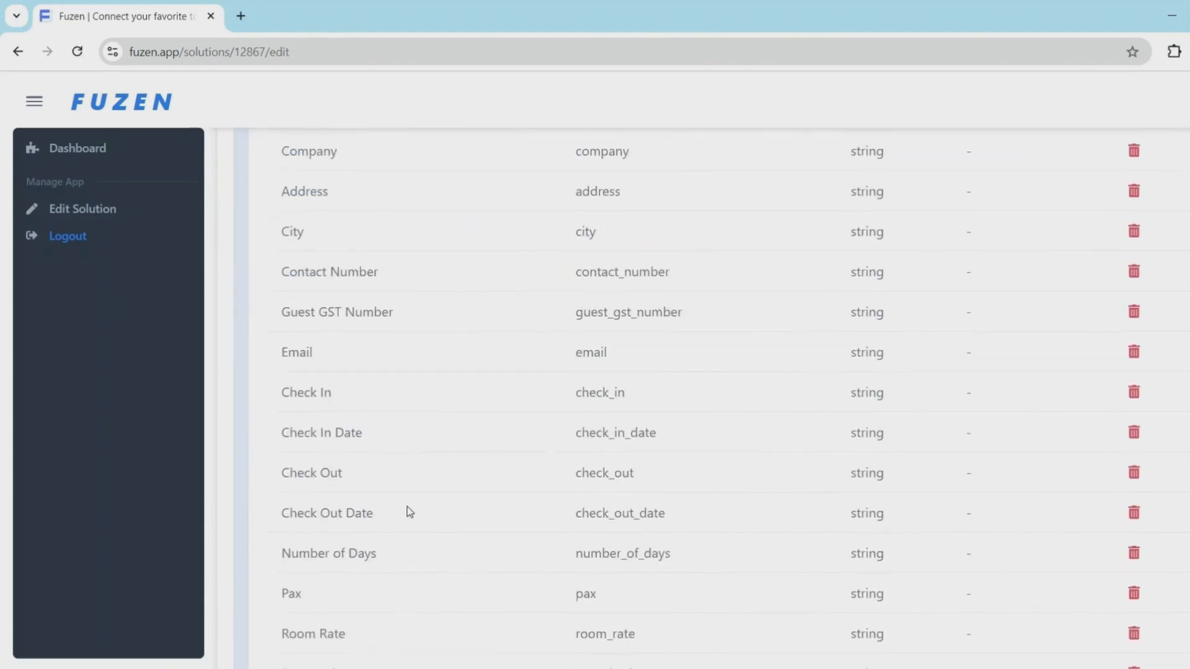
scroll(403, 524, "down", 1)
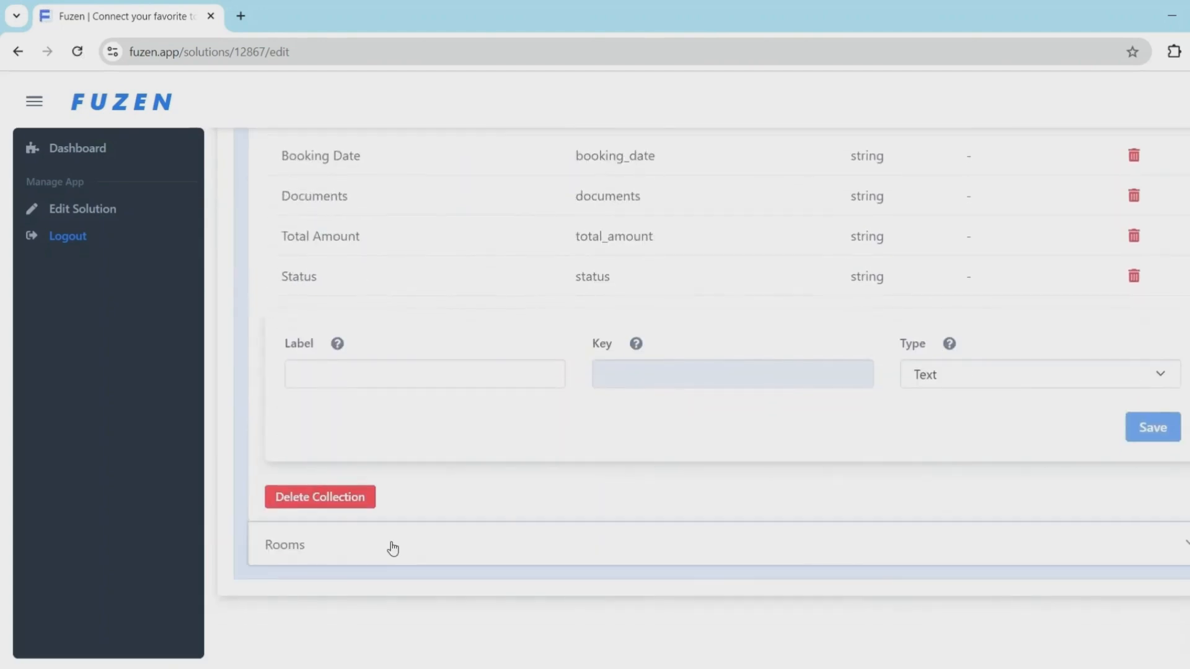
left_click(392, 544)
scroll(392, 541, "down", 2)
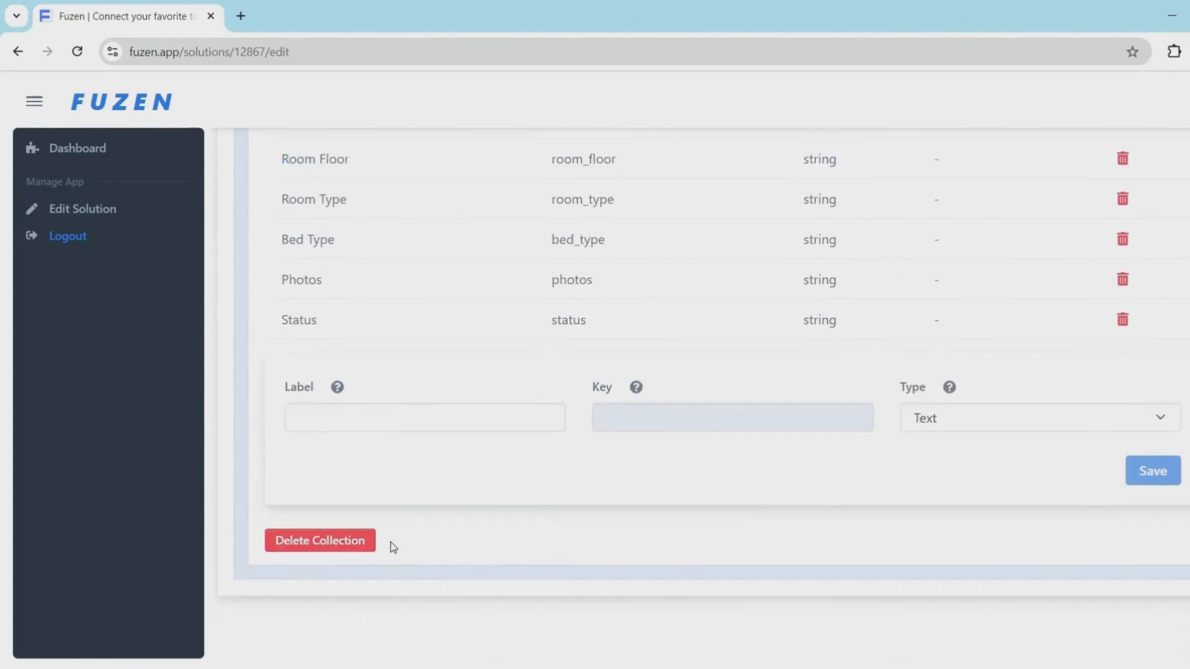
scroll(391, 542, "up", 3)
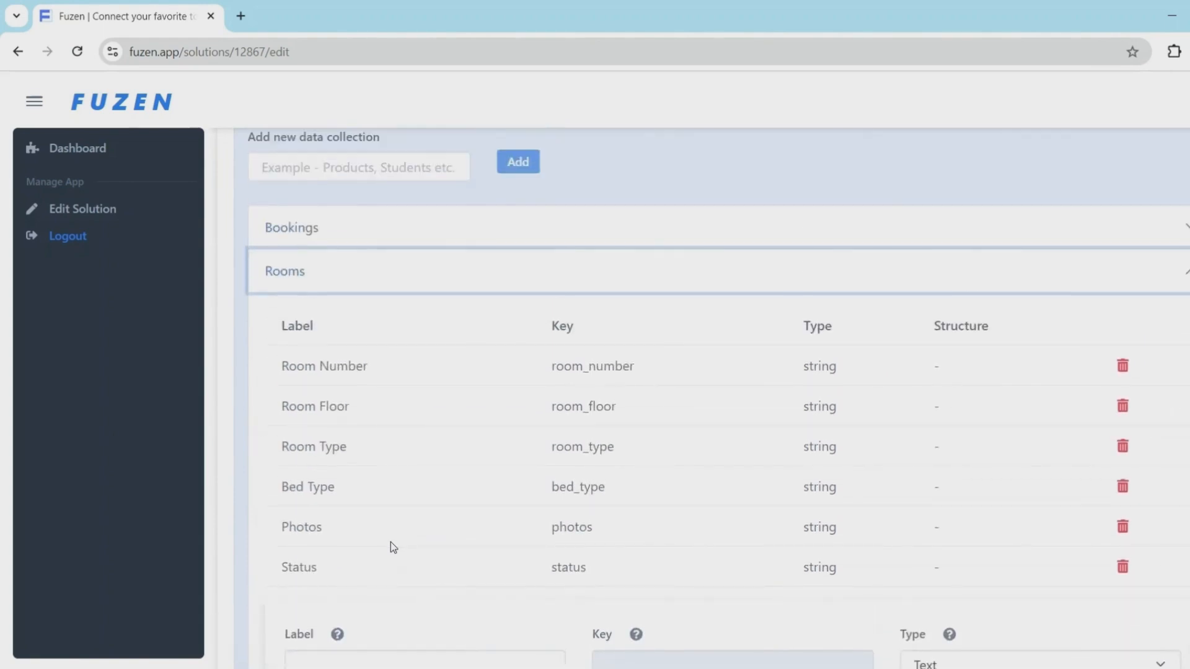
scroll(390, 541, "up", 3)
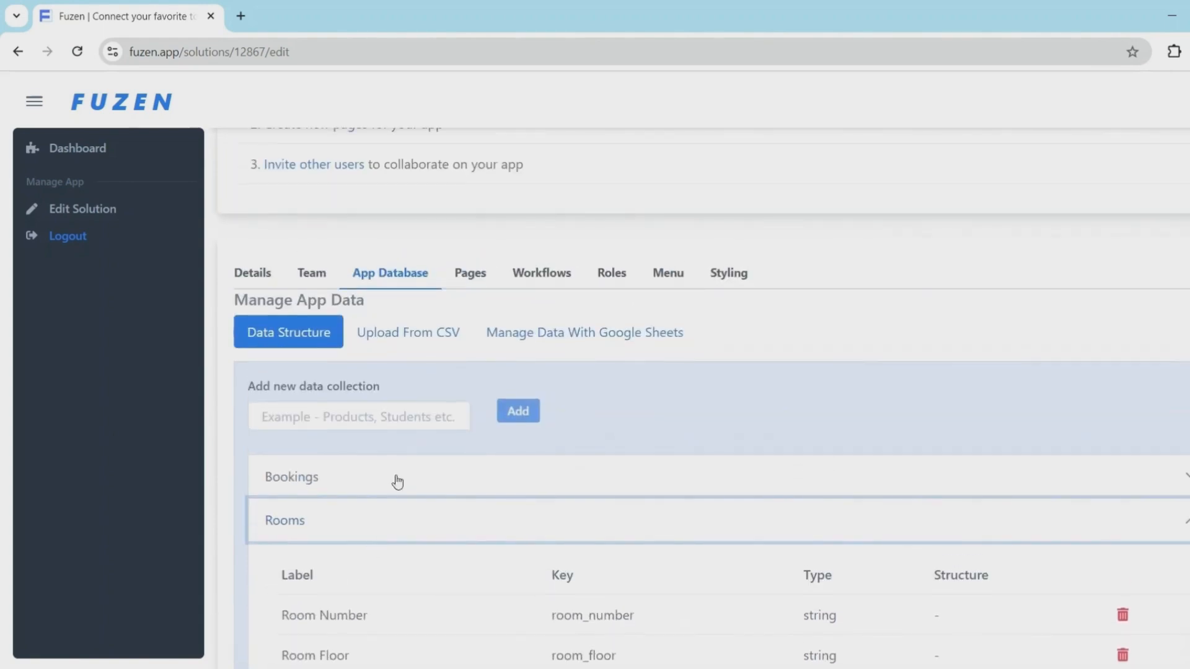
Add a new app page named New Booking and display it in the menu
left_click(467, 282)
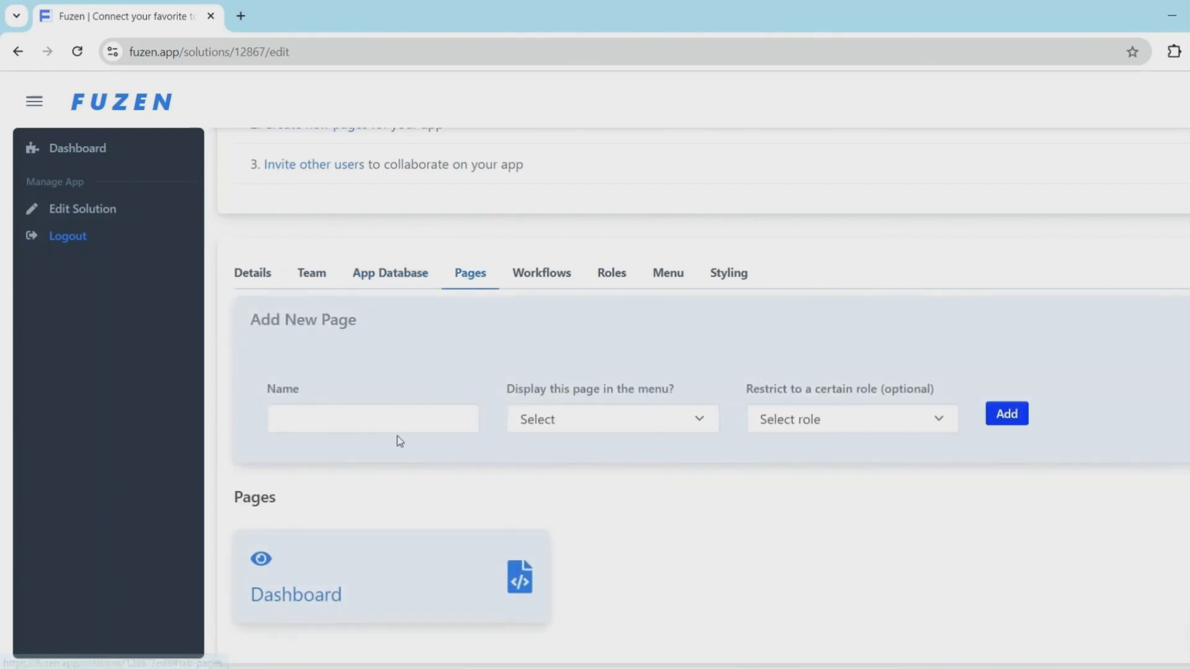
left_click(399, 420)
type("New Booking")
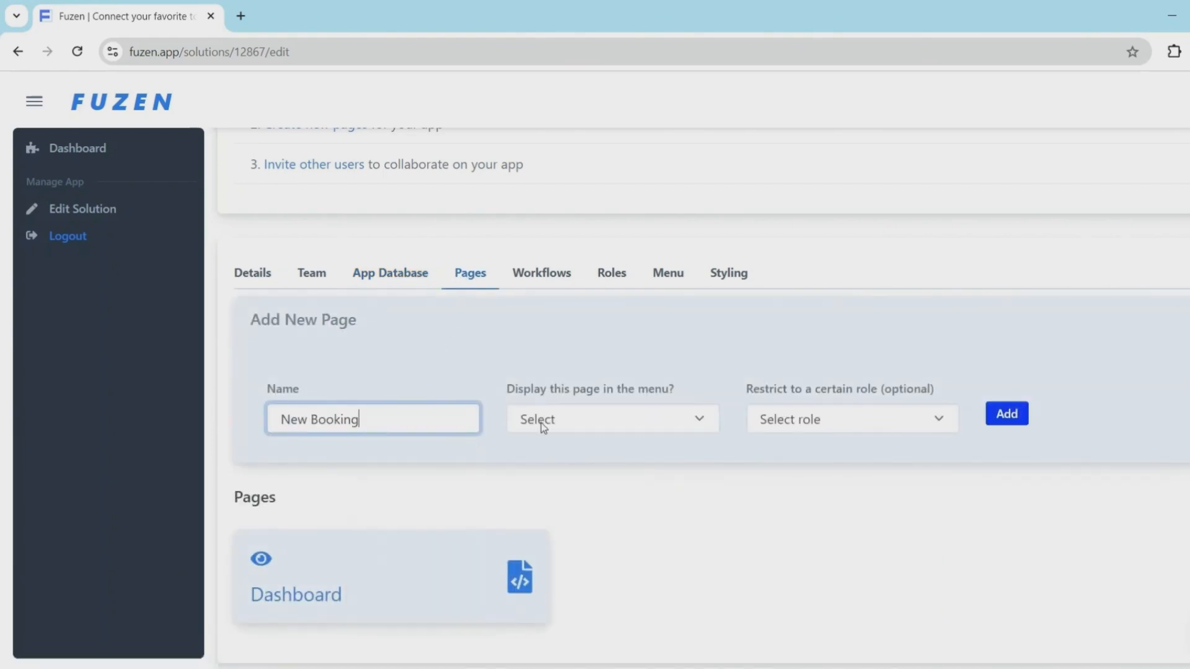
left_click(541, 423)
left_click(548, 471)
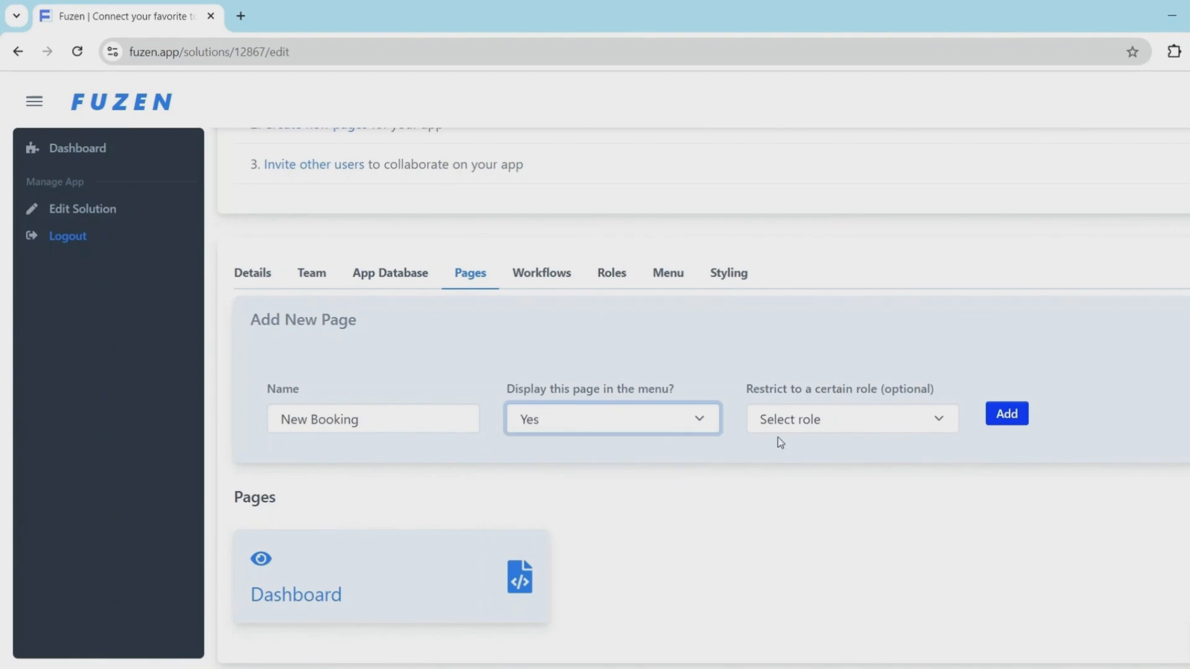
left_click(996, 414)
Add a page named Booking Details that is not displayed in the menu
left_click(367, 400)
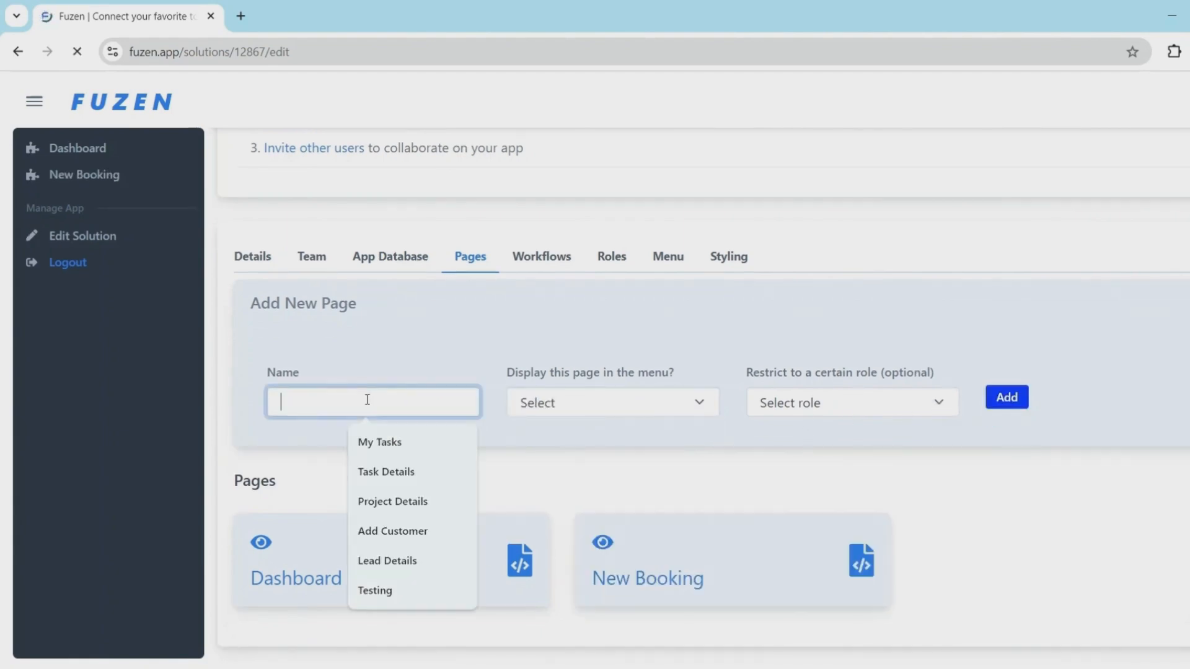
type("Booking Details")
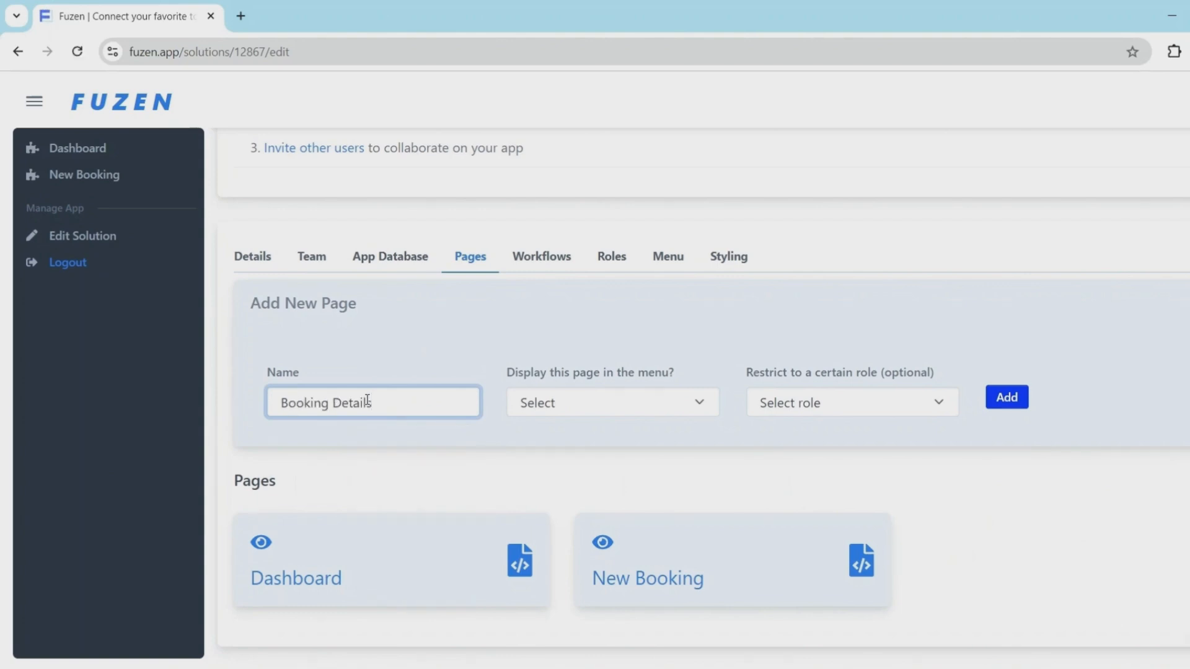
left_click(522, 414)
left_click(534, 481)
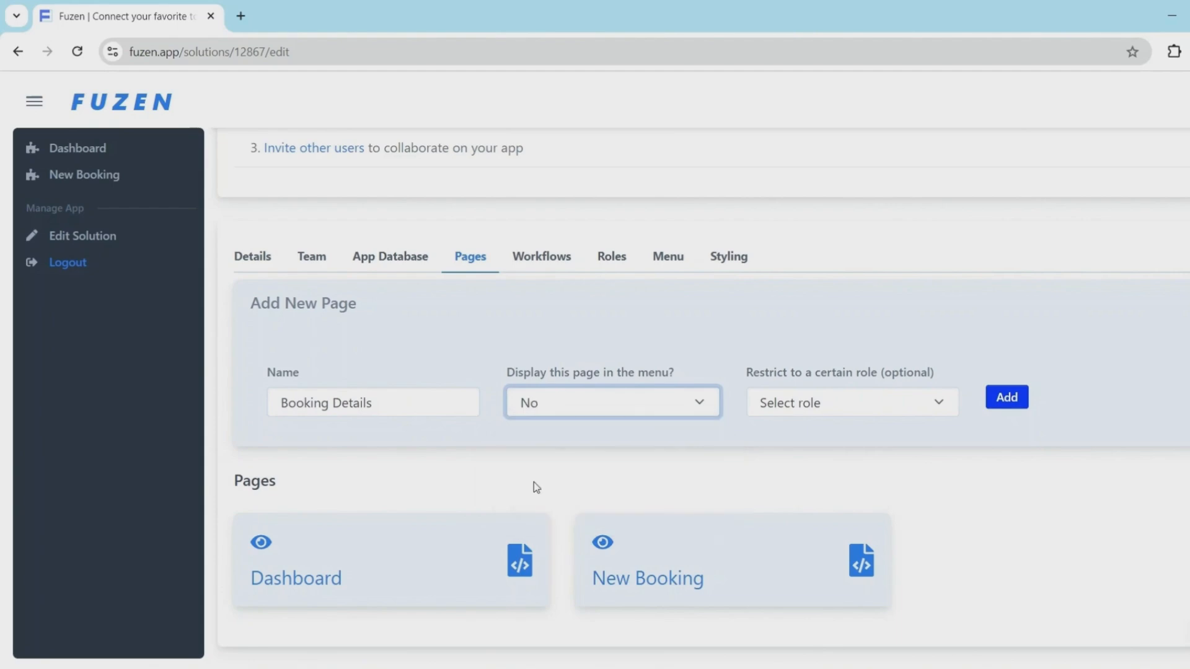
left_click(1007, 400)
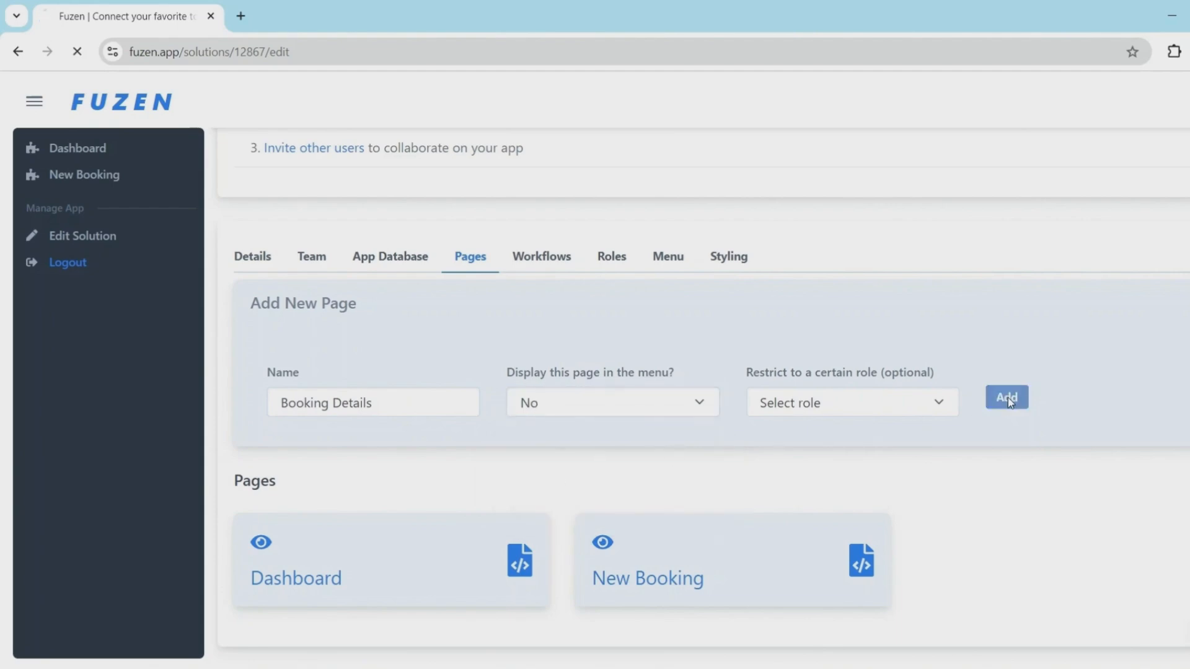
Add a page named Manage Rooms that is displayed in the menu
left_click(358, 400)
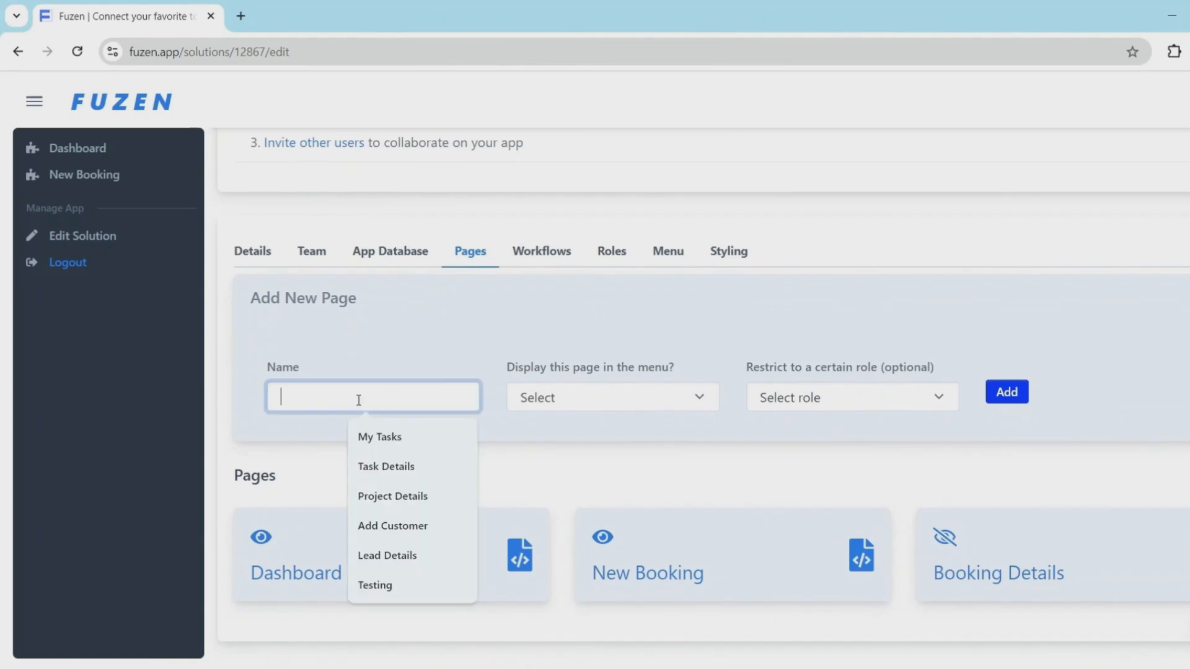
type("Manage Rooms")
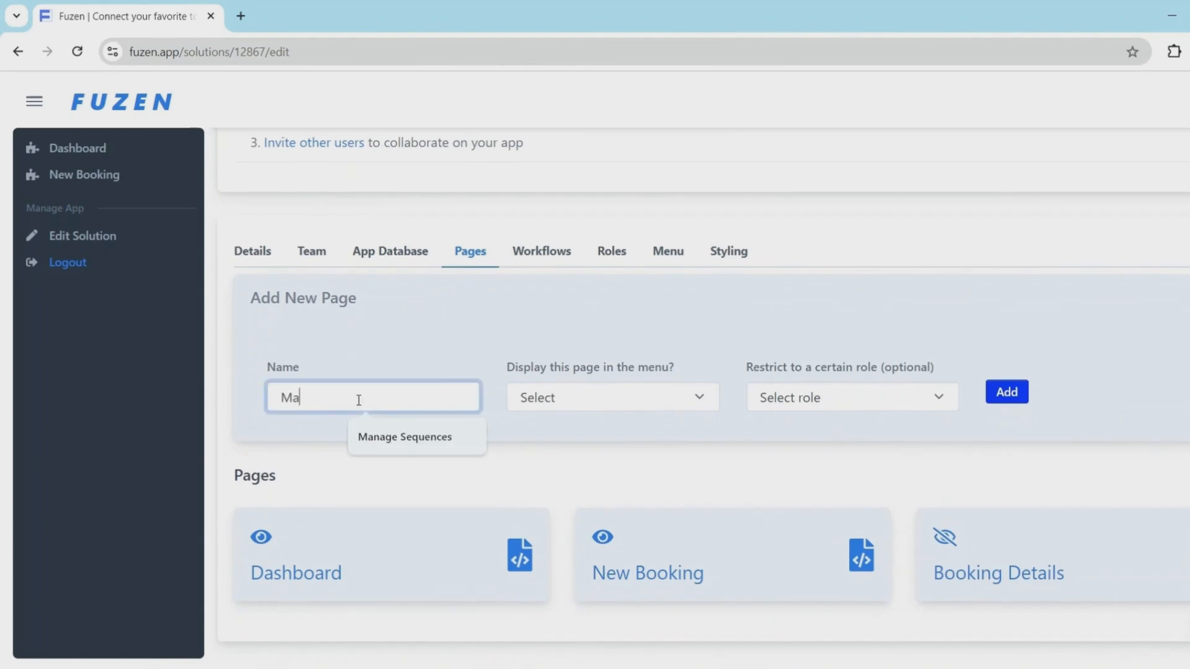
left_click(522, 397)
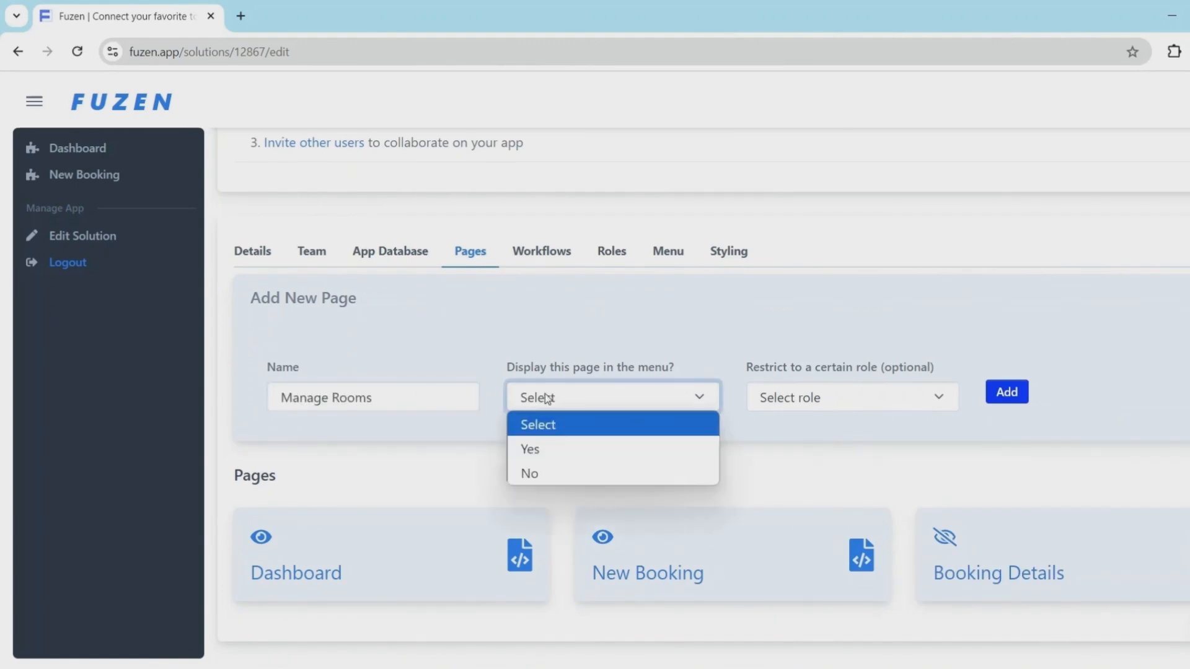
left_click(546, 457)
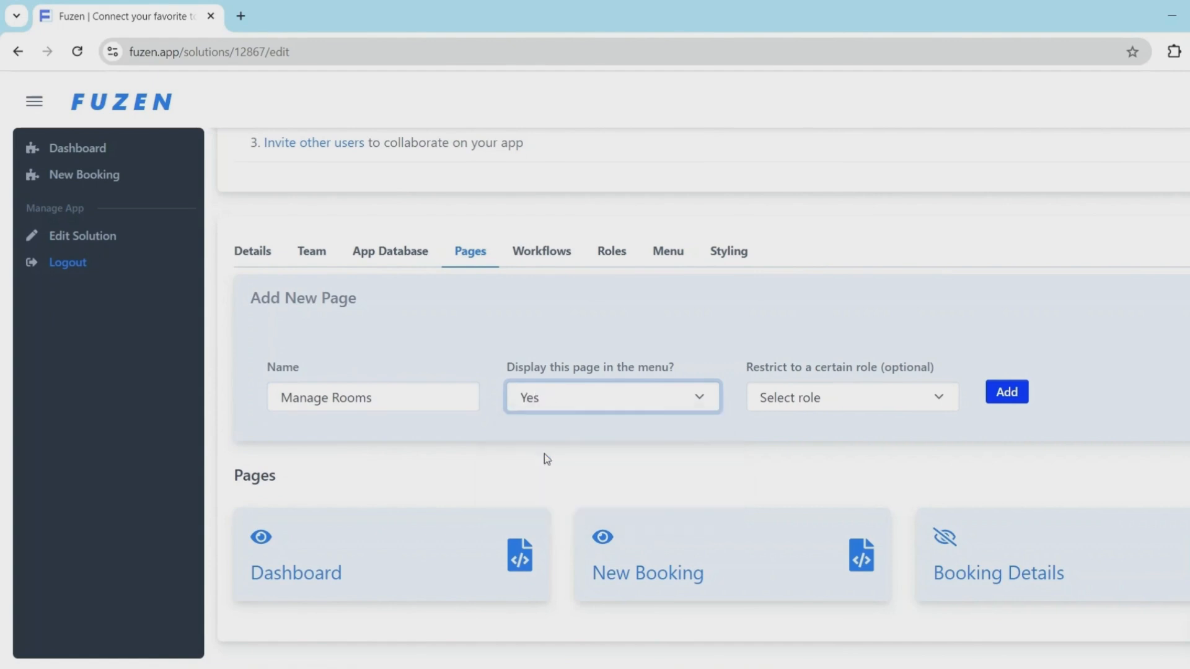
left_click(999, 399)
Add a page named Room Details that is not displayed in the menu
left_click(338, 395)
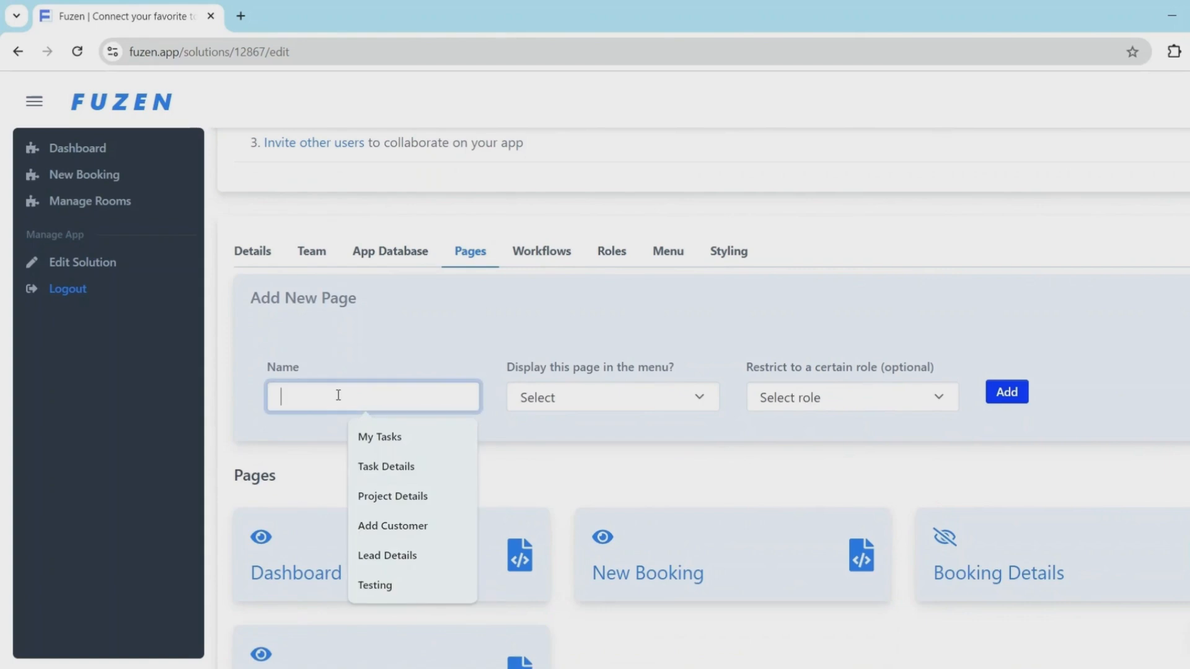
type("Room Details")
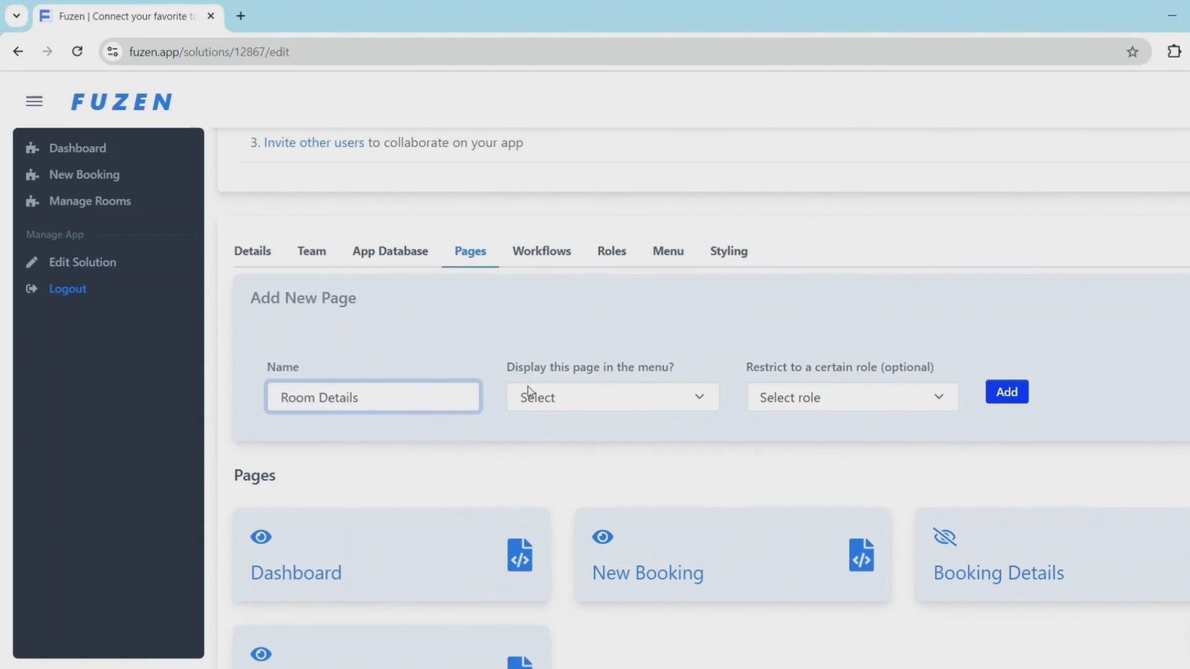
left_click(528, 392)
left_click(532, 475)
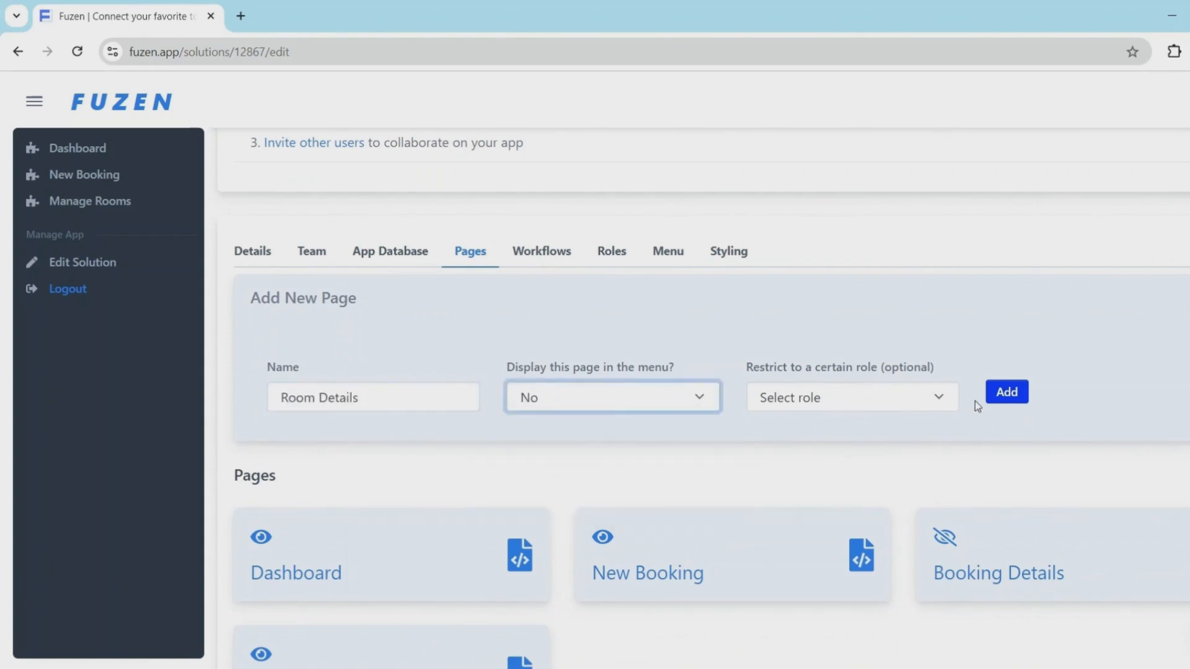
left_click(1006, 393)
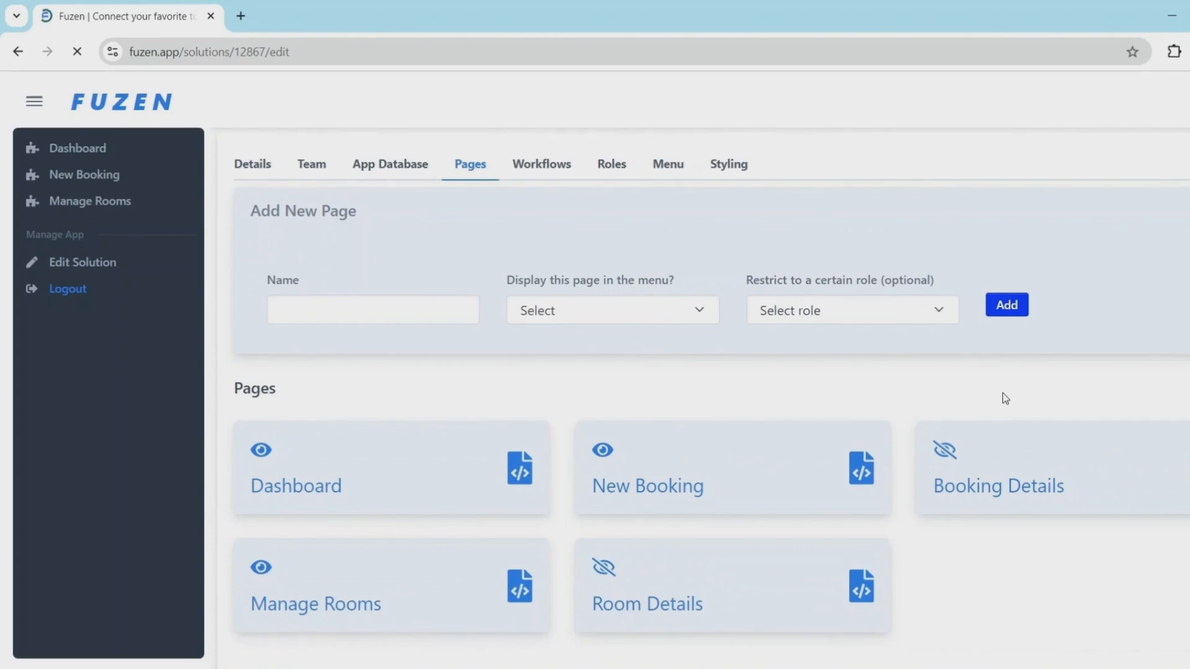
Open the Manage Rooms page in the no-code page builder
scroll(1005, 398, "down", 2)
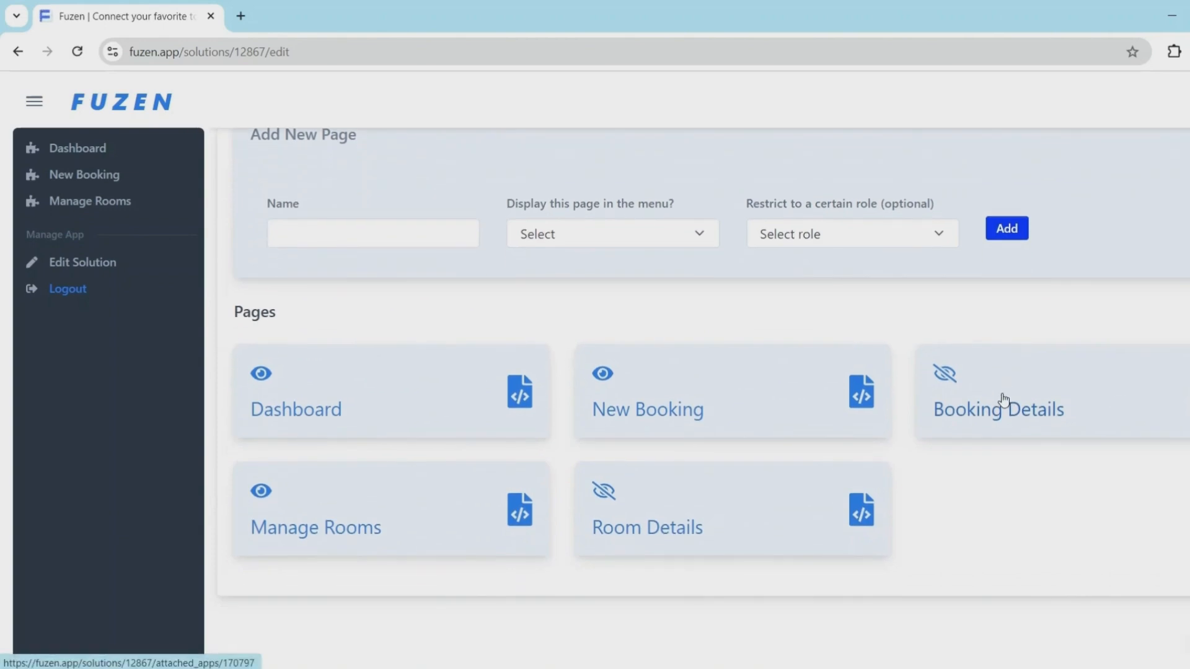
left_click(61, 209)
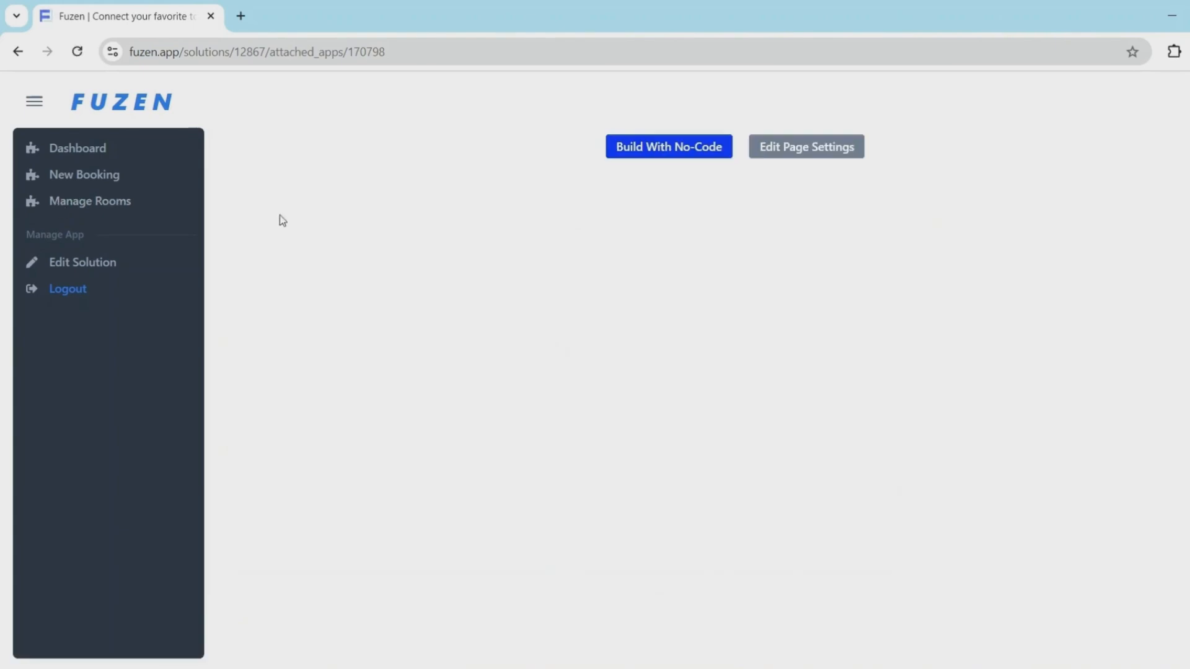
left_click(643, 153)
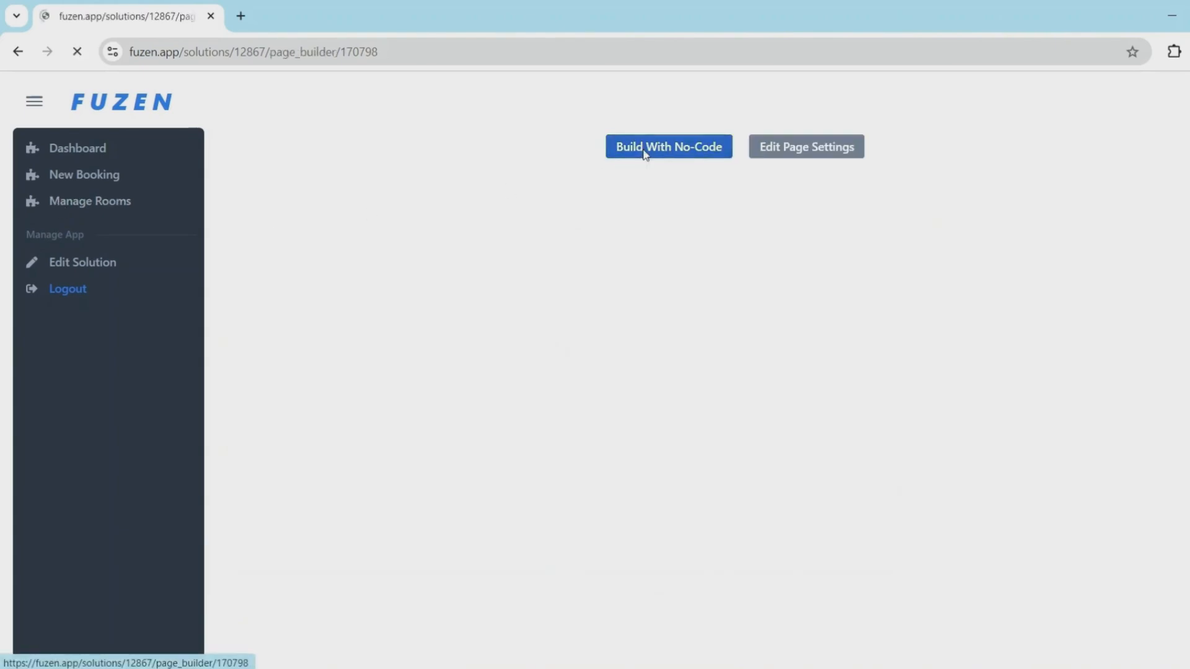
Start a new block for the page content with the block type HTML Structure and the block Card
left_click(610, 157)
left_click(151, 182)
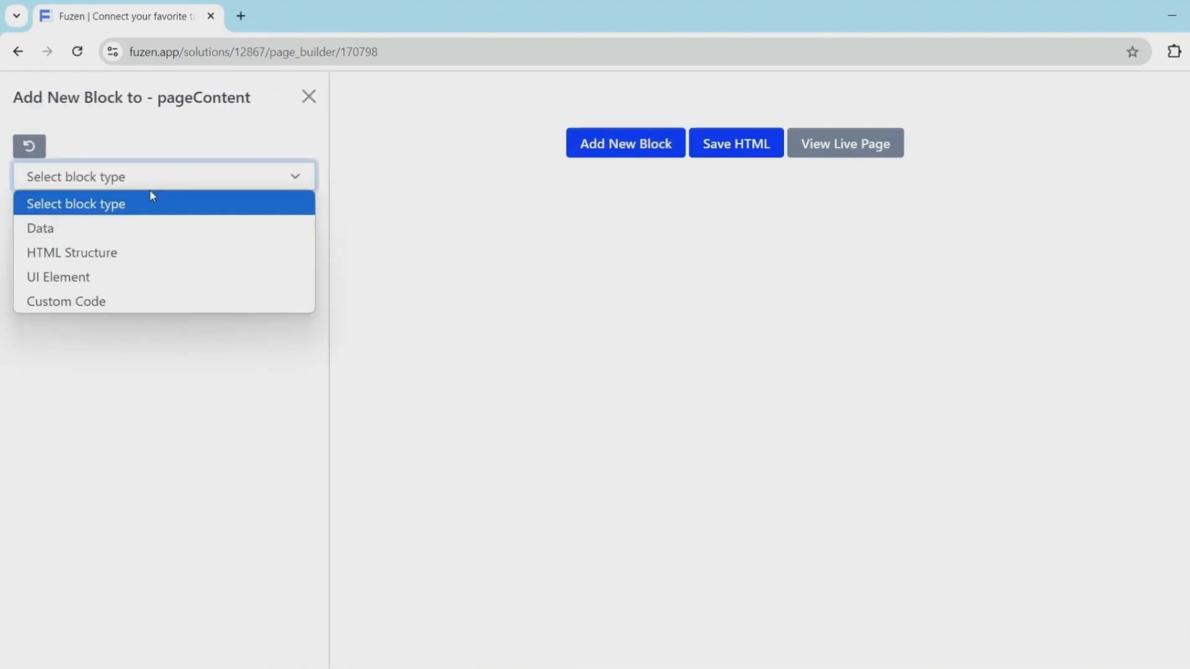
left_click(141, 250)
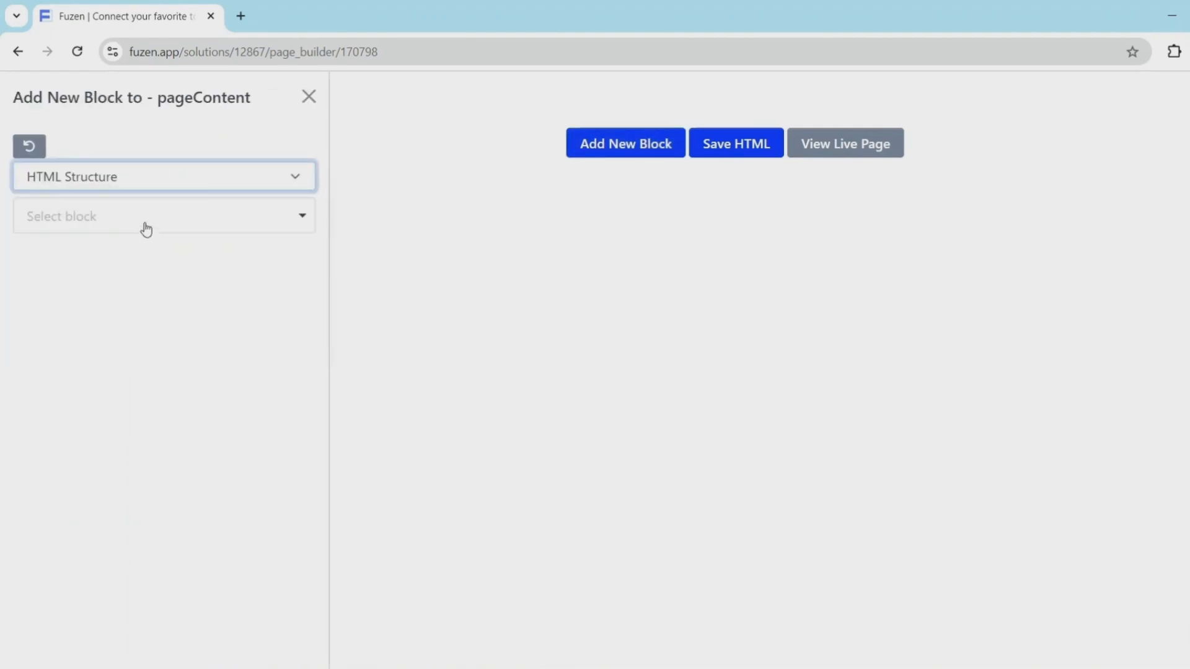
left_click(143, 226)
left_click(142, 311)
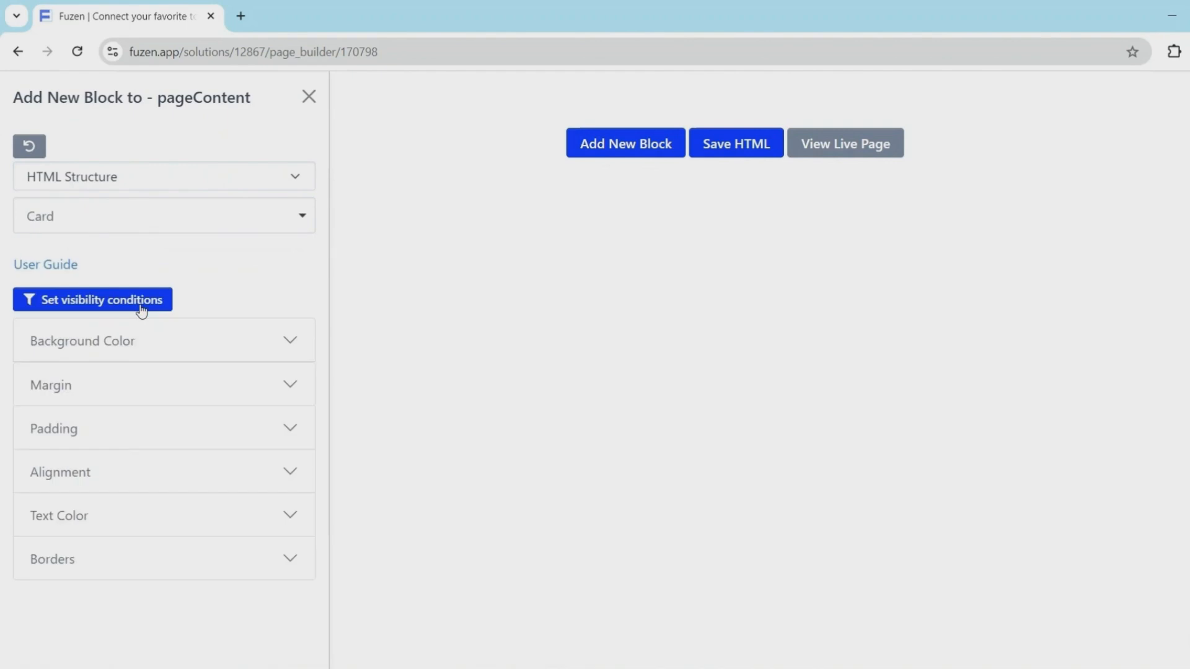
Set the card block's background color to Light Soft
left_click(119, 345)
left_click(111, 372)
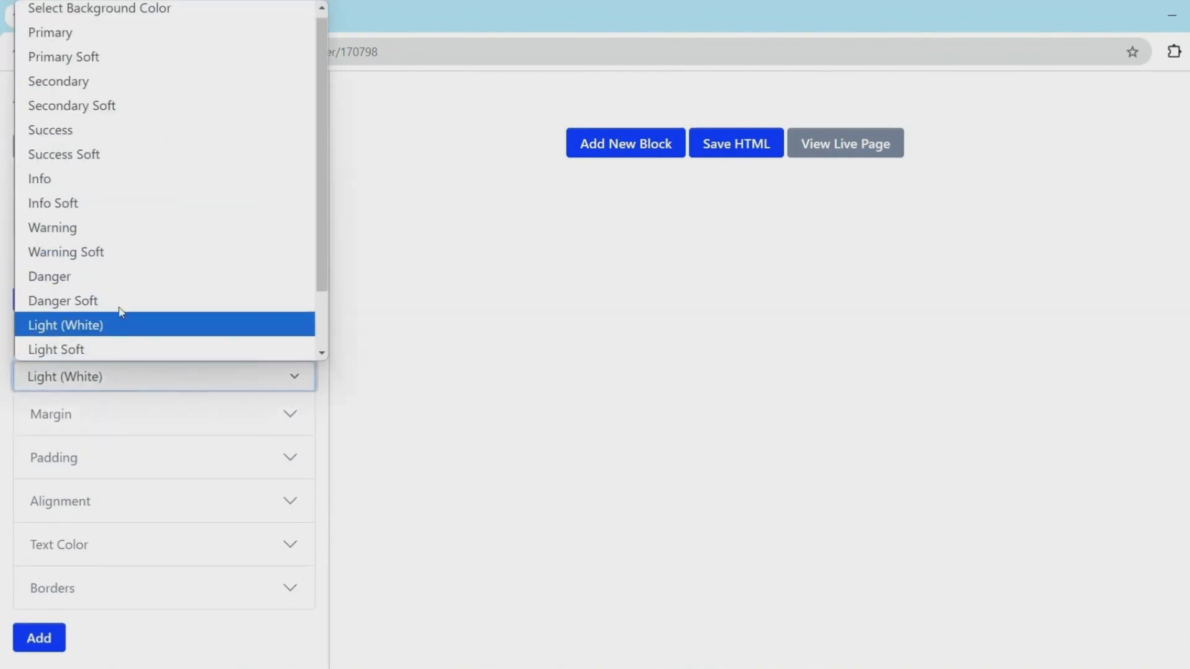
left_click(105, 351)
Display borders on the card with extra small size and medium radius, and add the card to the page
left_click(66, 585)
scroll(70, 496, "down", 4)
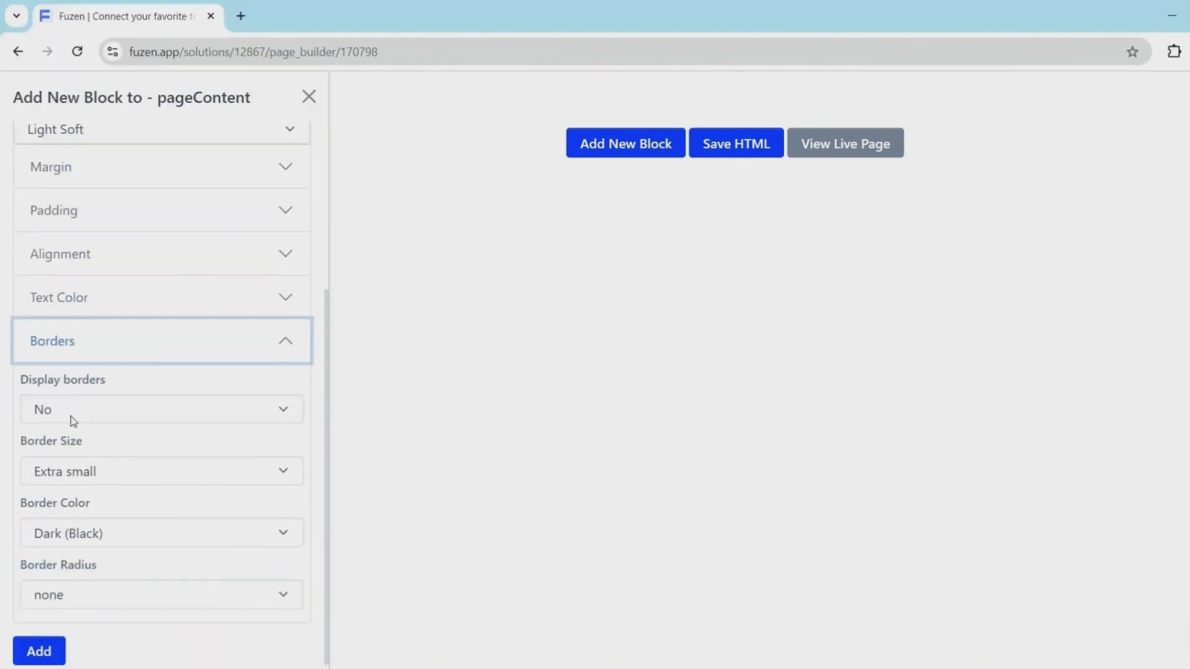
left_click(73, 421)
left_click(71, 476)
left_click(73, 534)
left_click(80, 383)
left_click(82, 582)
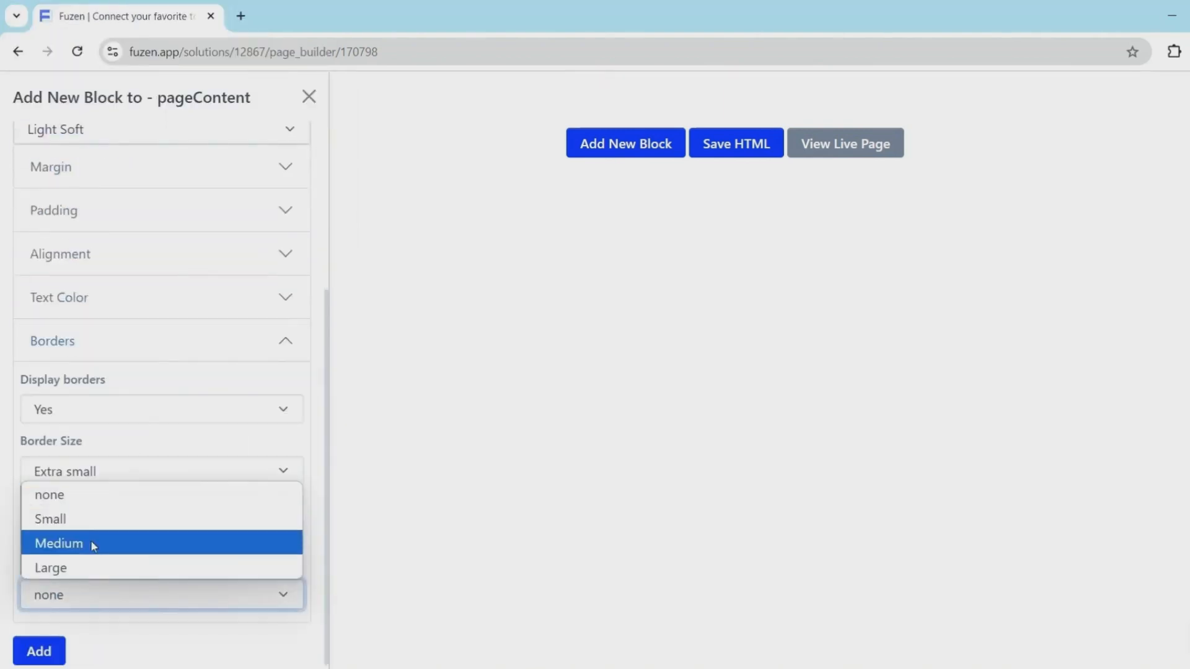
left_click(91, 543)
left_click(39, 651)
Start a new block in the card's header section with the block type UI Element and the block Header
left_click(249, 163)
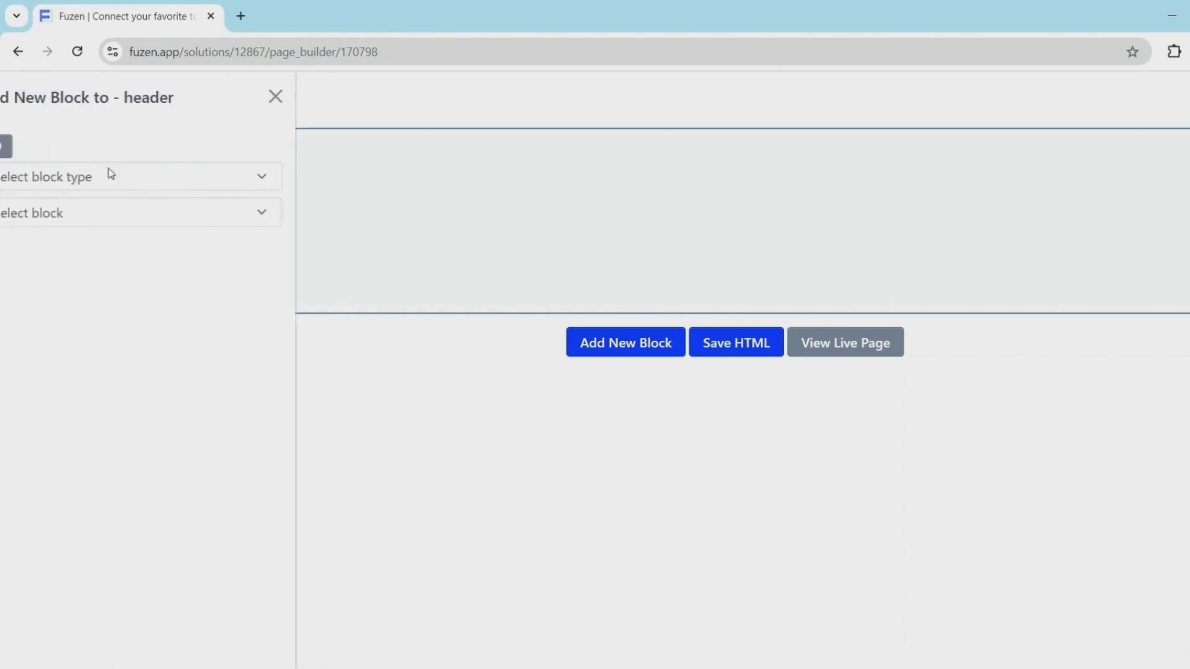
left_click(89, 176)
left_click(88, 277)
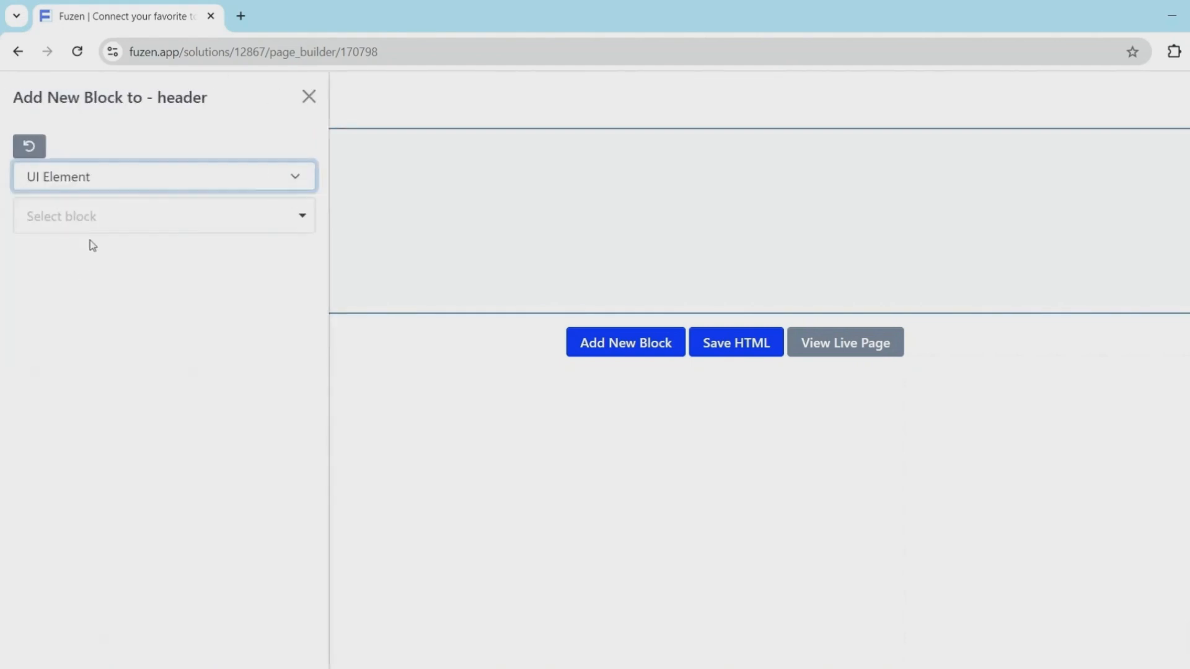
left_click(94, 231)
type("head")
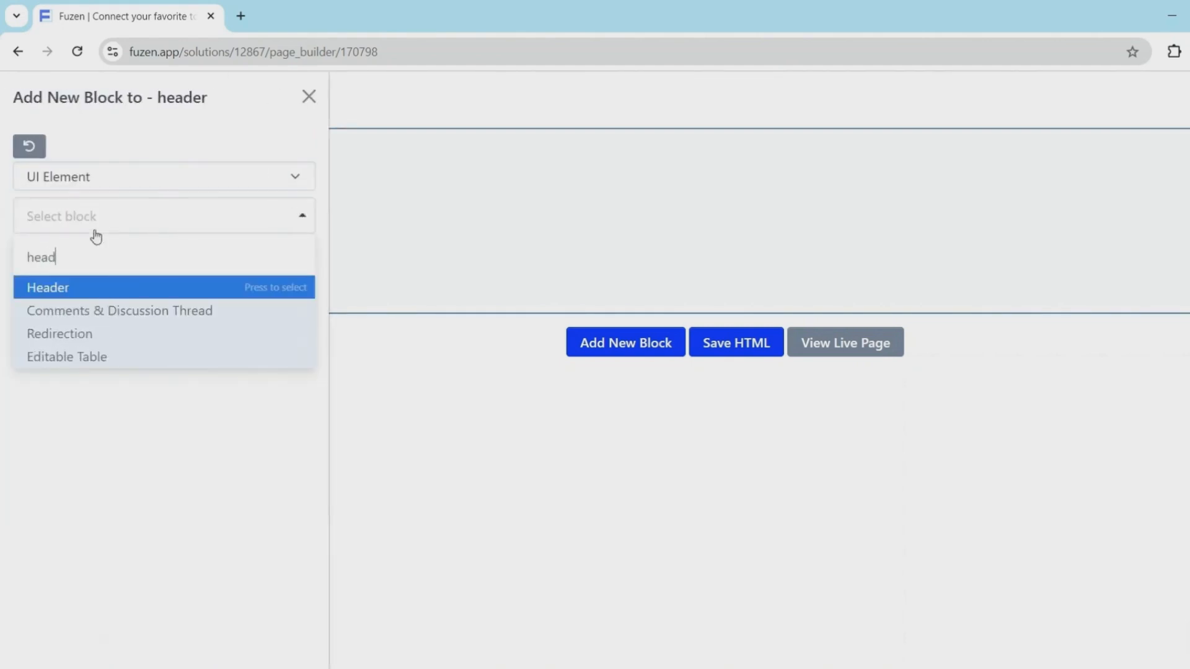
left_click(82, 296)
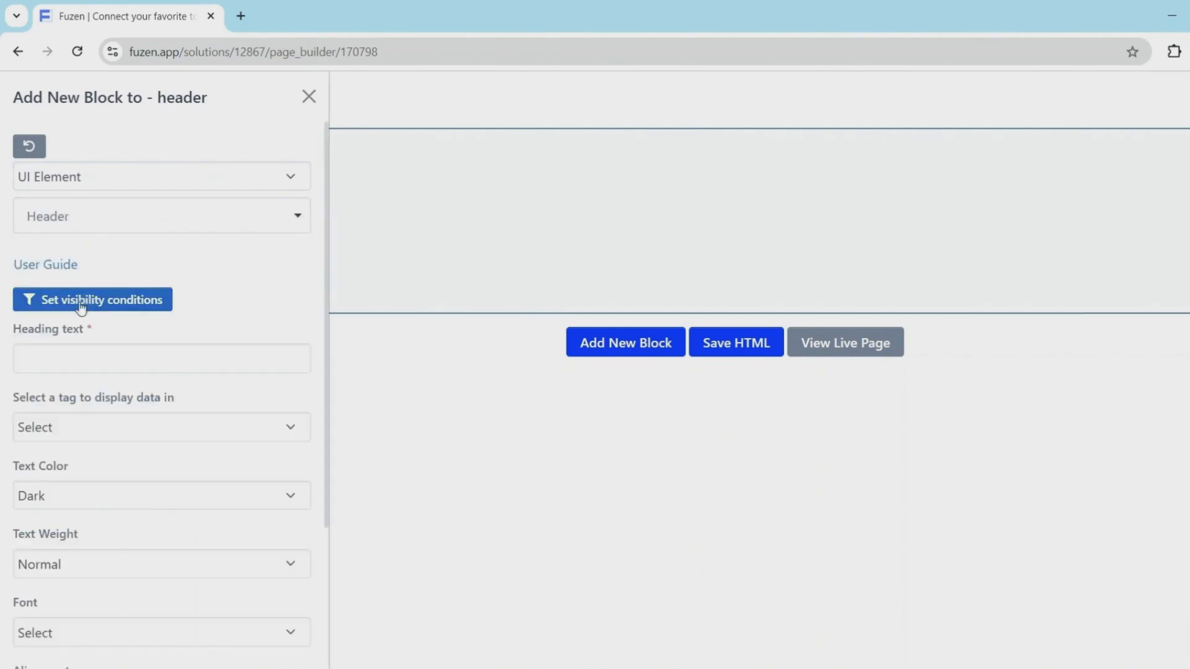
Set the heading text to Manage Rooms with the Heading 4 tag and add the block
left_click(64, 355)
type("Manage")
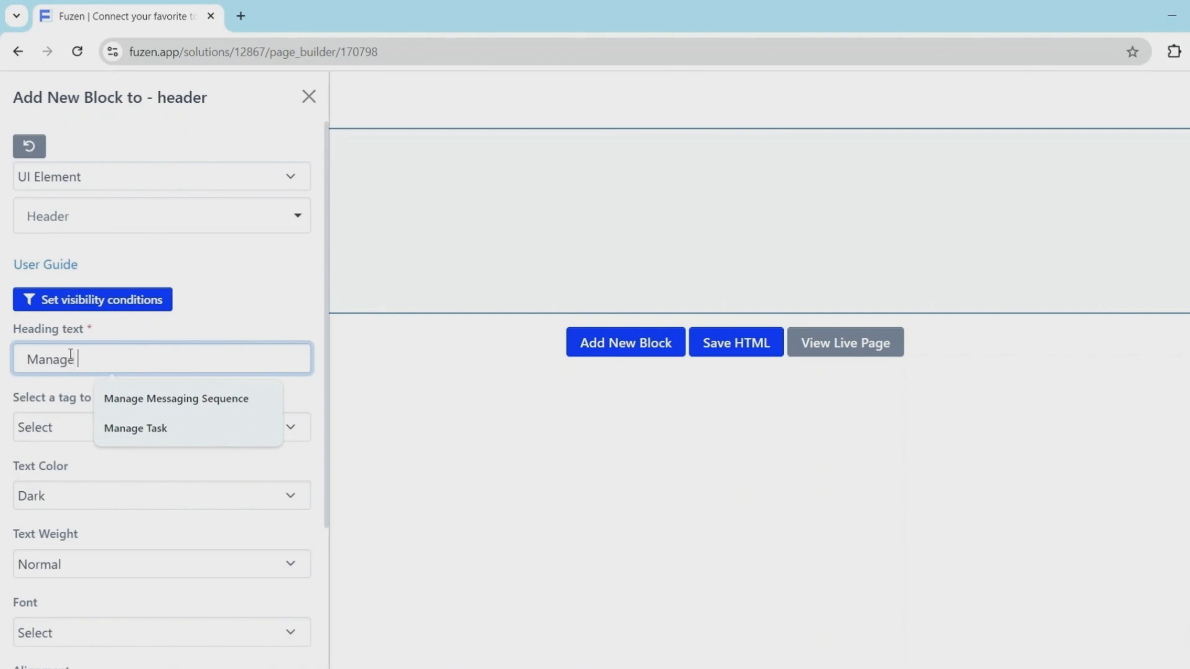
type(" Rooms")
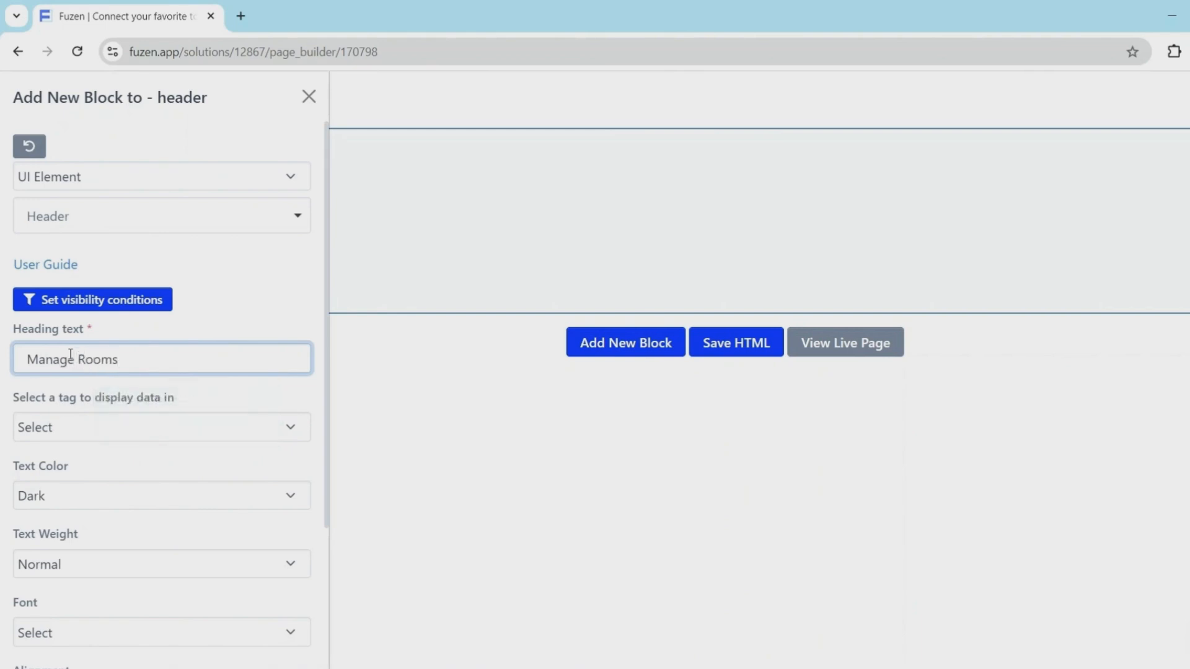
left_click(72, 427)
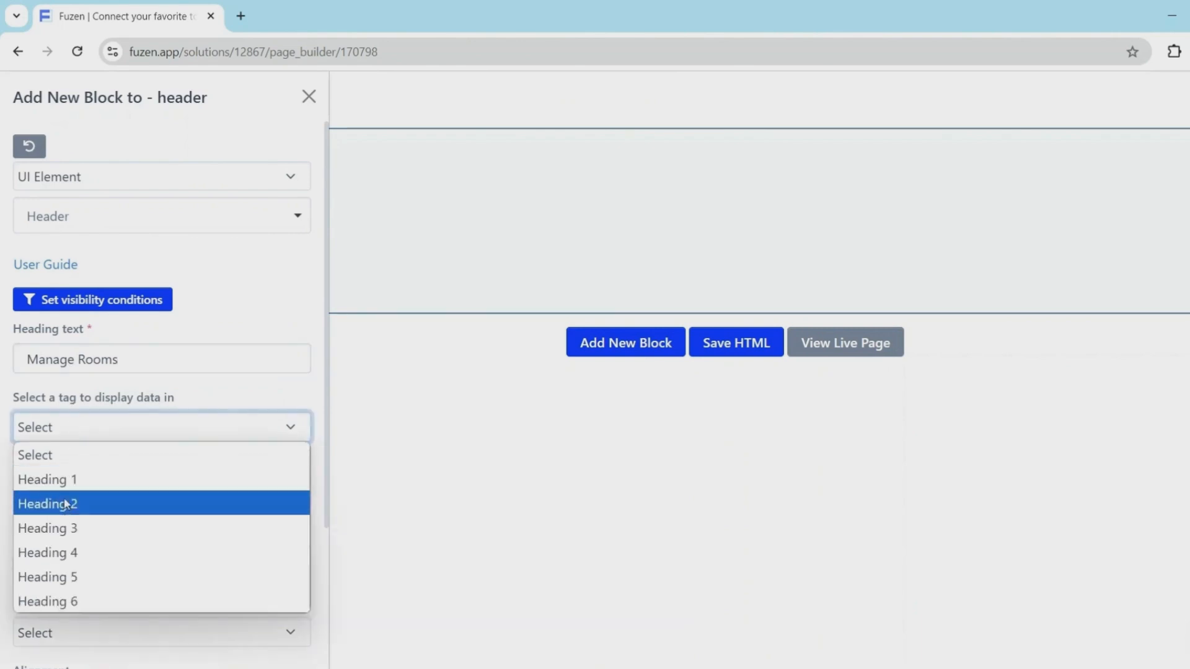
left_click(66, 551)
scroll(65, 555, "down", 3)
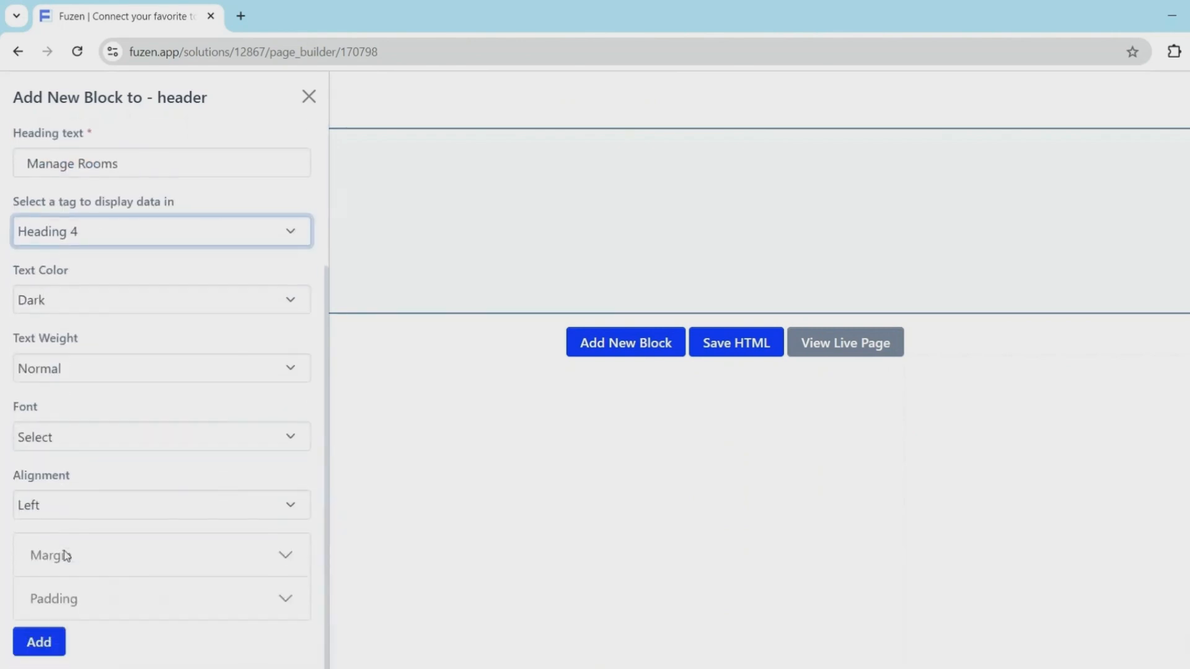
left_click(39, 645)
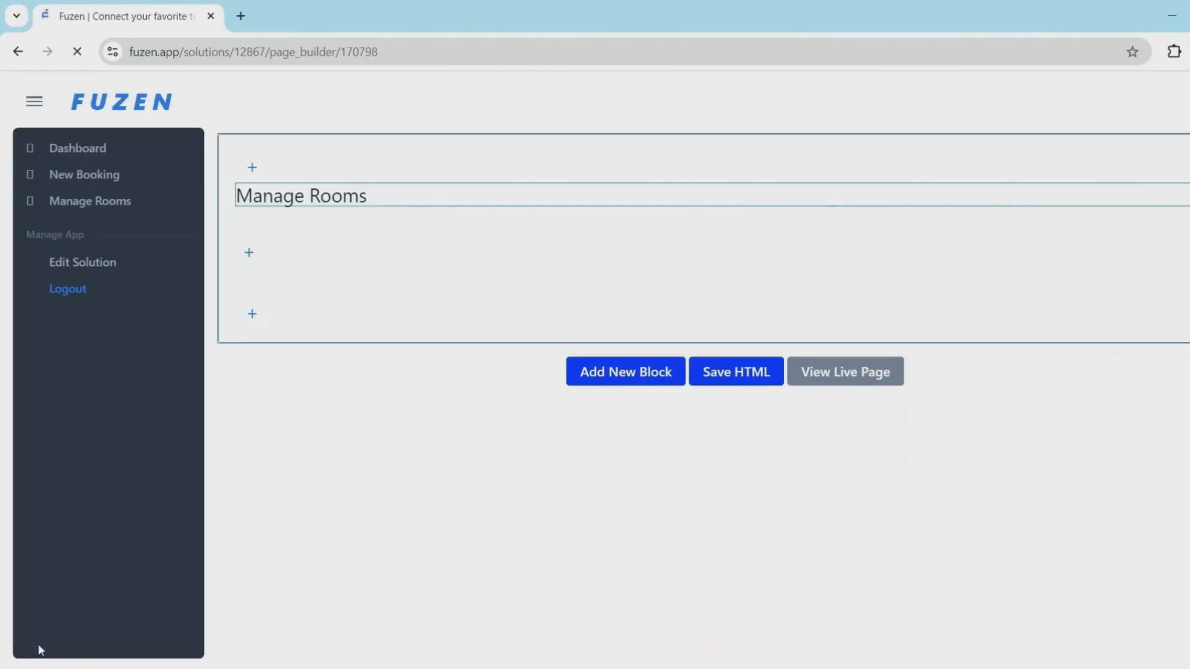
Start a new block in the card's body with the block type UI Element and the block Flexi Table
left_click(250, 256)
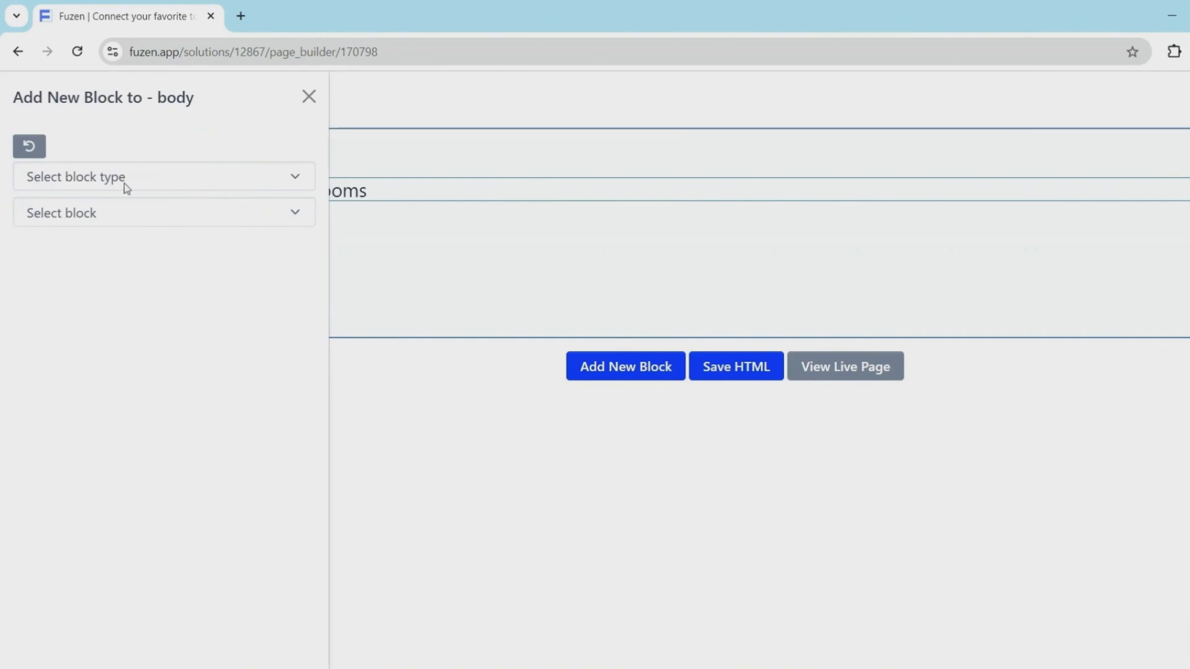
left_click(124, 183)
left_click(106, 275)
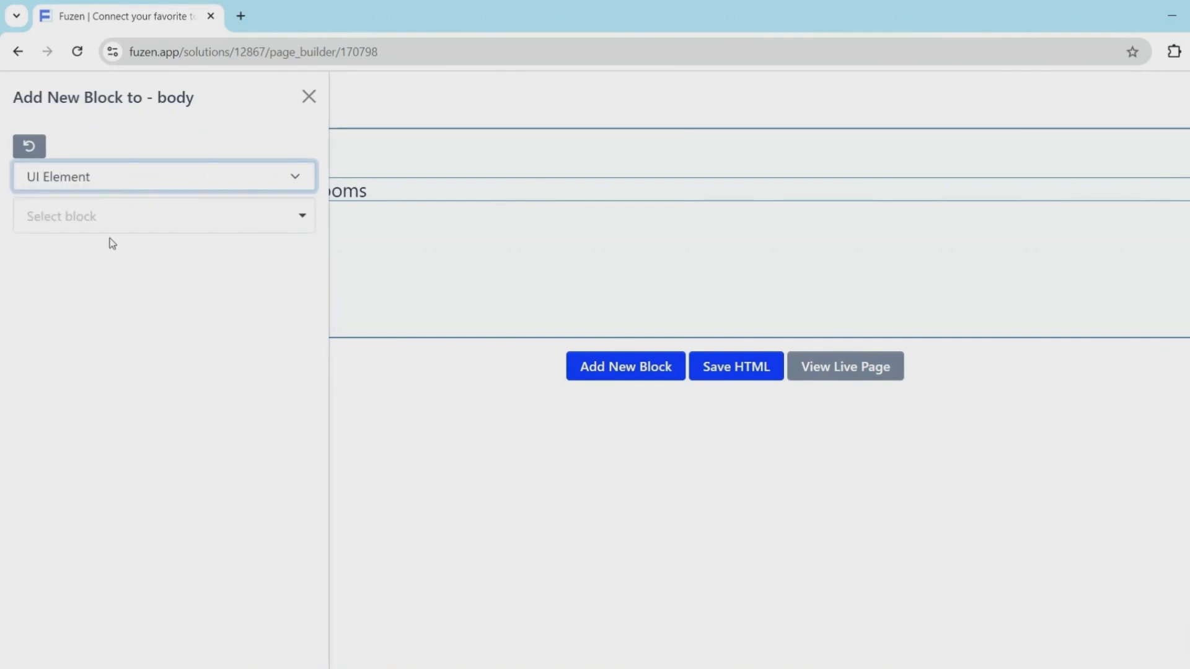
left_click(112, 229)
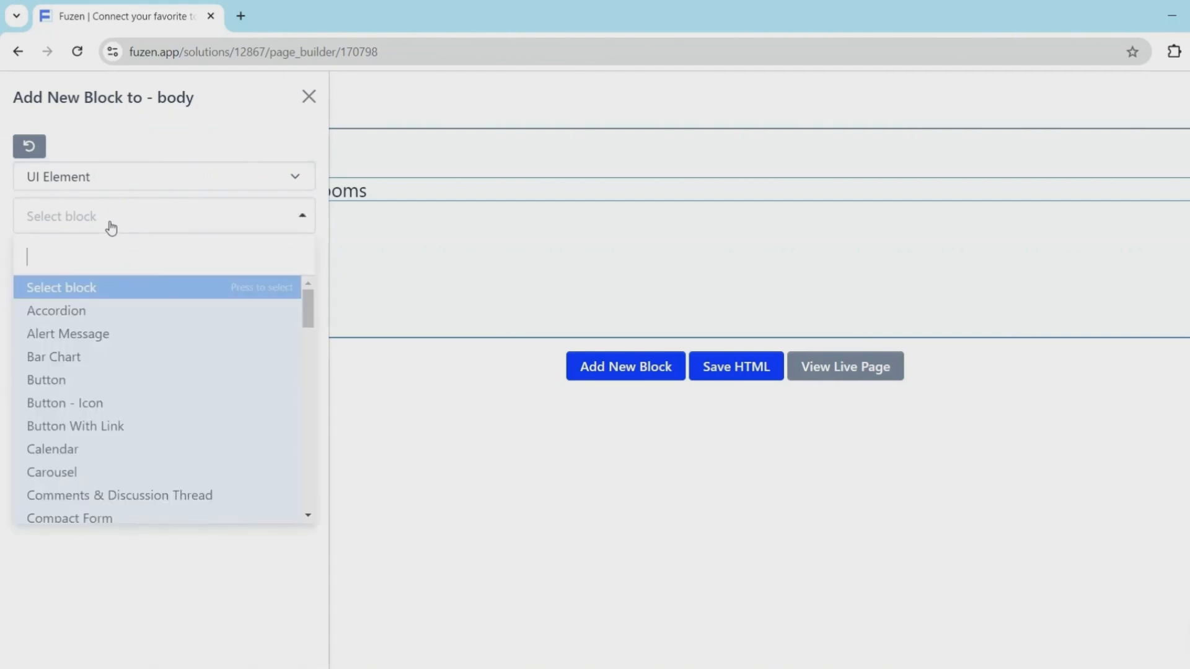
type("flexi")
left_click(109, 289)
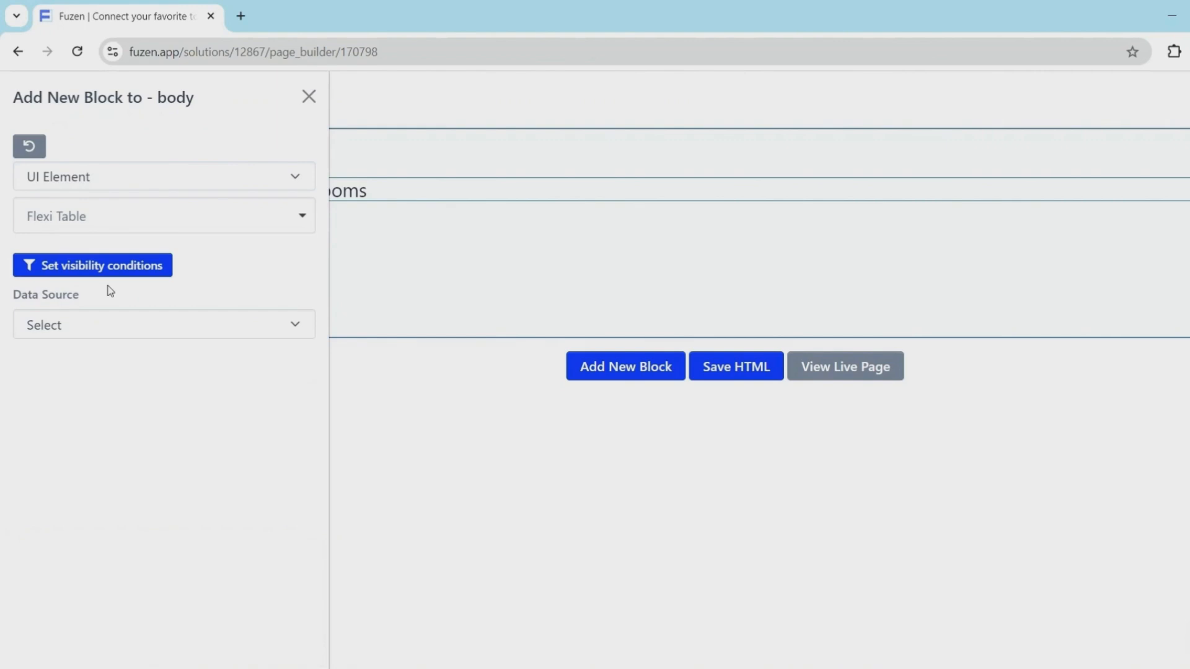
Set the table's data source to filtered data from the Rooms collection where room_number is not null
left_click(108, 333)
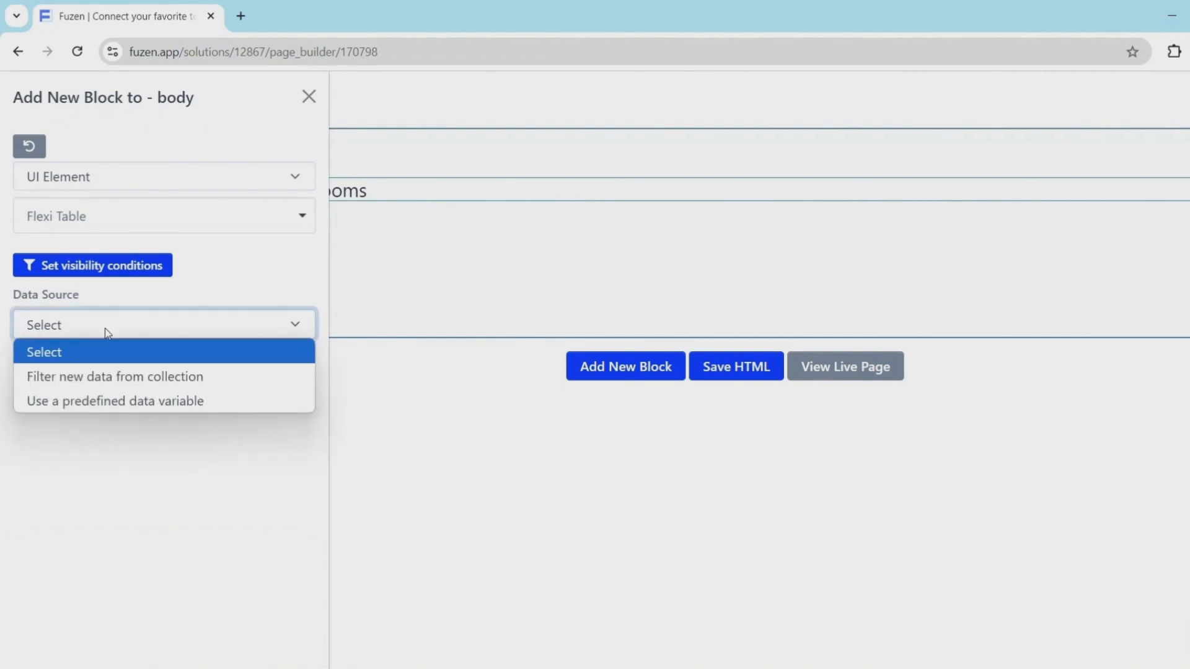
left_click(98, 374)
left_click(94, 389)
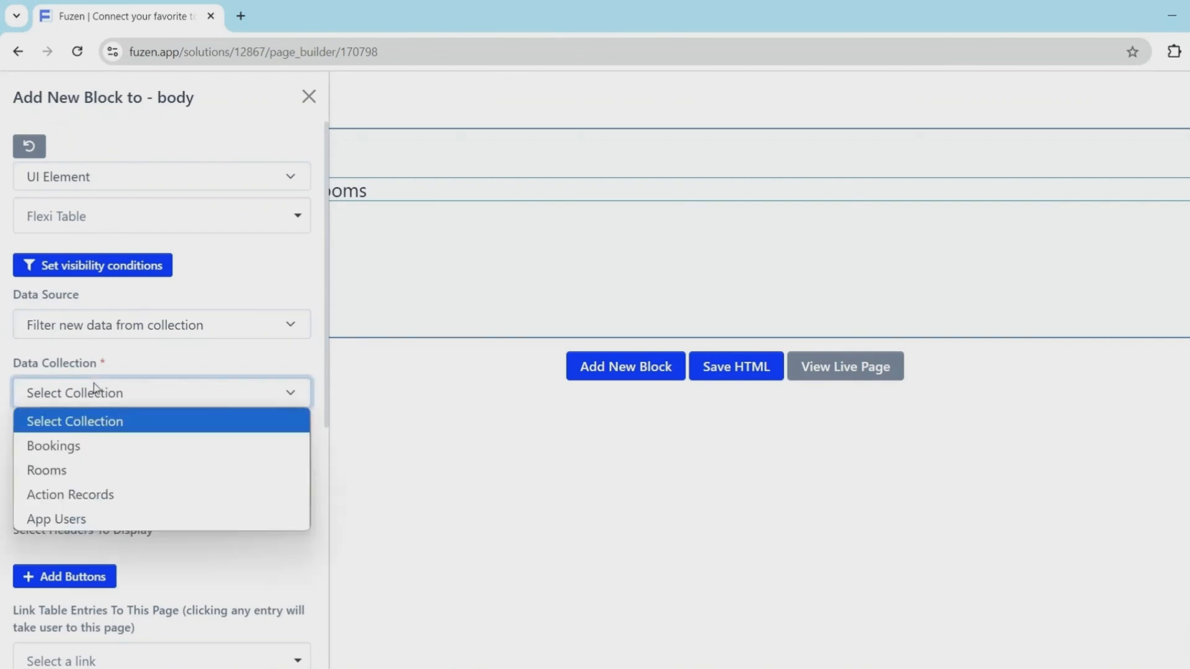
left_click(75, 470)
left_click(62, 471)
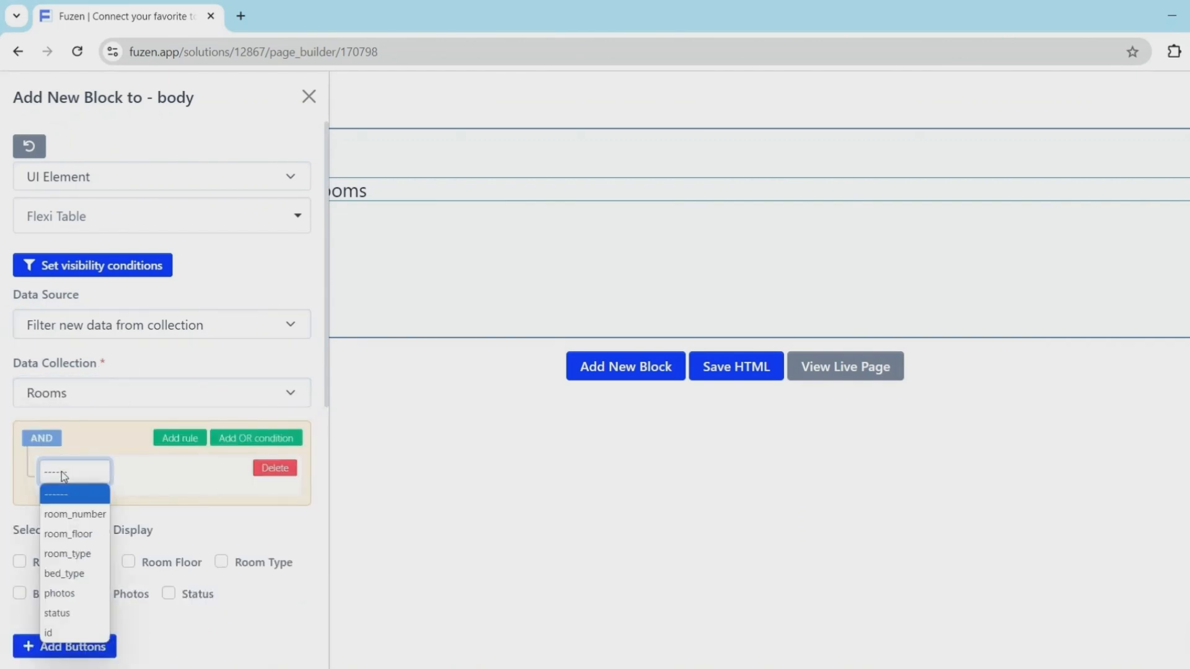
left_click(61, 505)
left_click(123, 477)
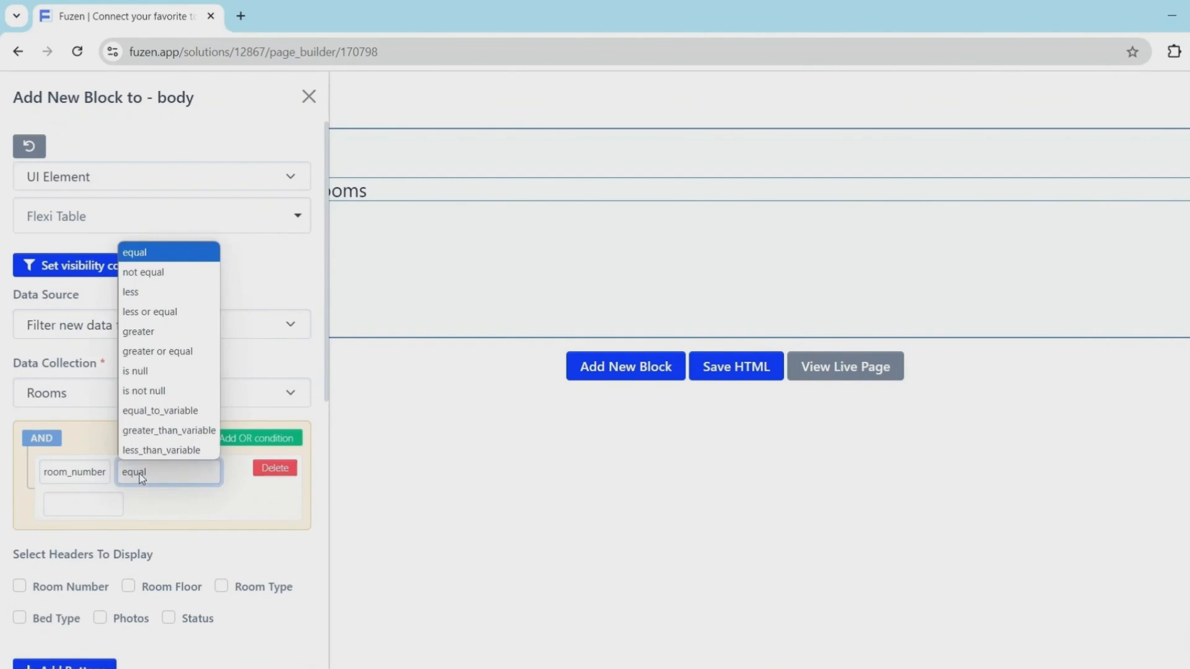
left_click(164, 391)
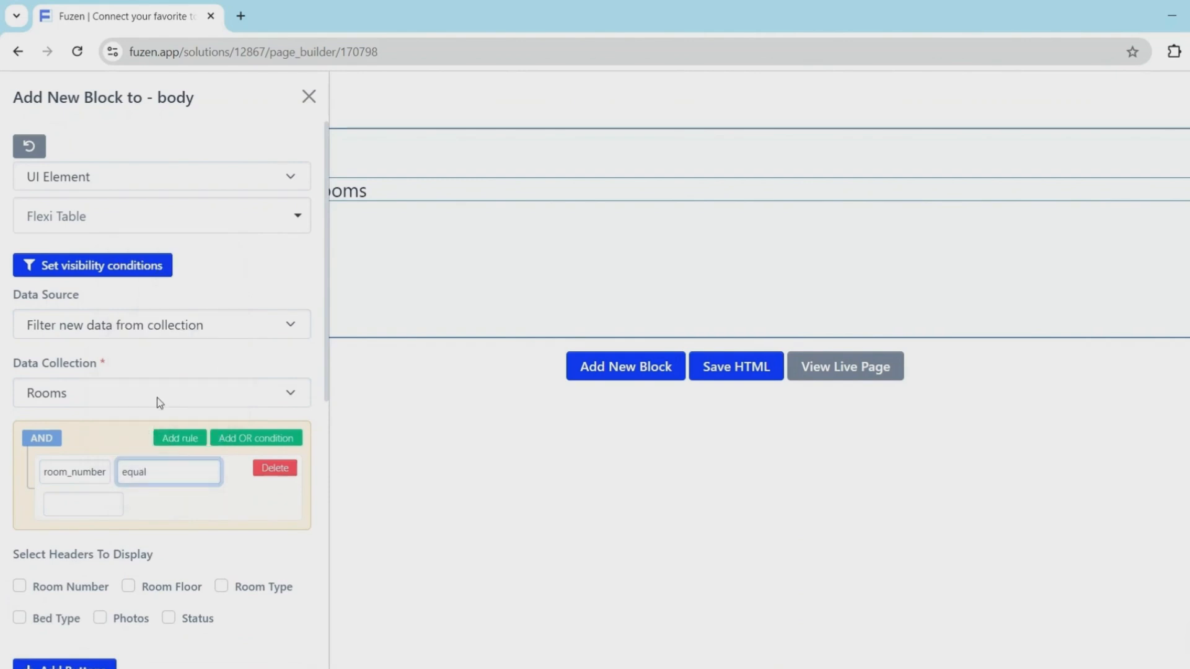
Select Room Number, Room Floor, Room Type, Bed Type and Status as the table's displayed headers
scroll(154, 404, "down", 3)
left_click(20, 398)
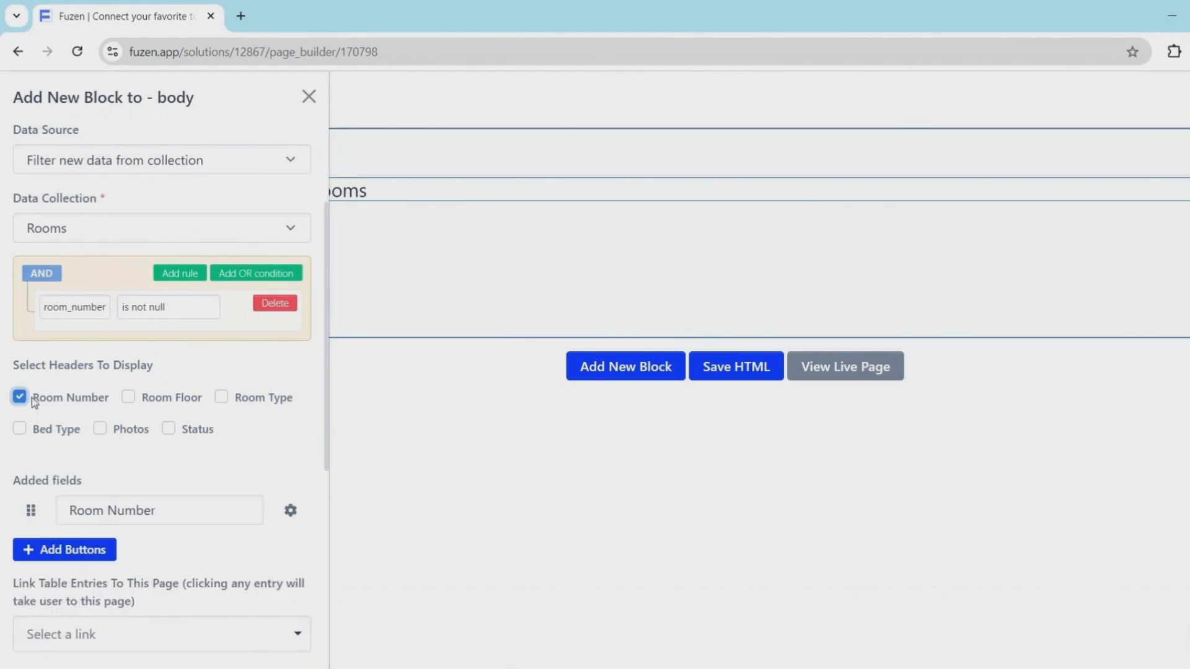
left_click(127, 397)
left_click(221, 398)
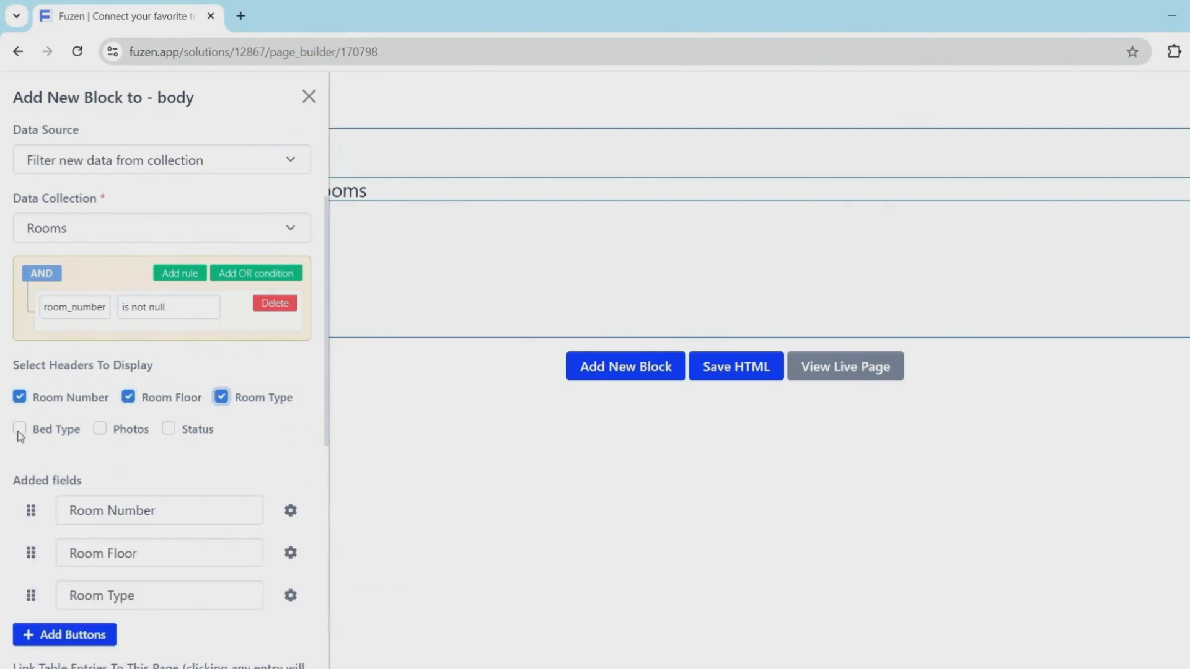
left_click(19, 429)
left_click(169, 430)
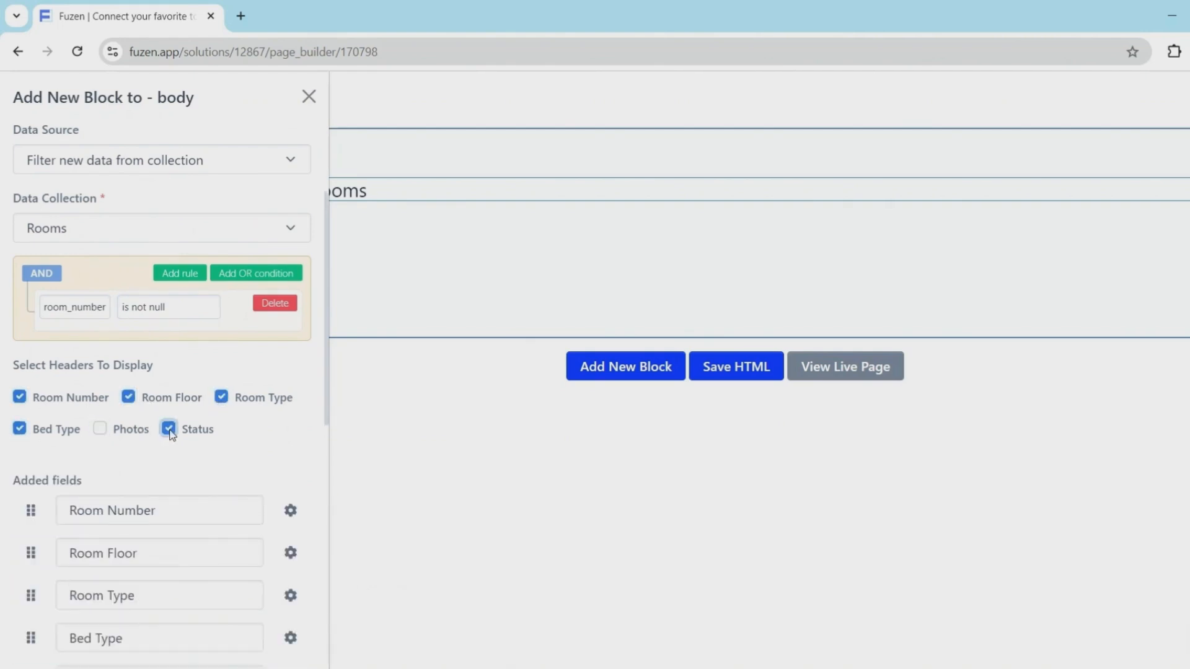
Link the table entries to the Room Details path and add the Flexi Table block
scroll(164, 430, "down", 6)
left_click(144, 411)
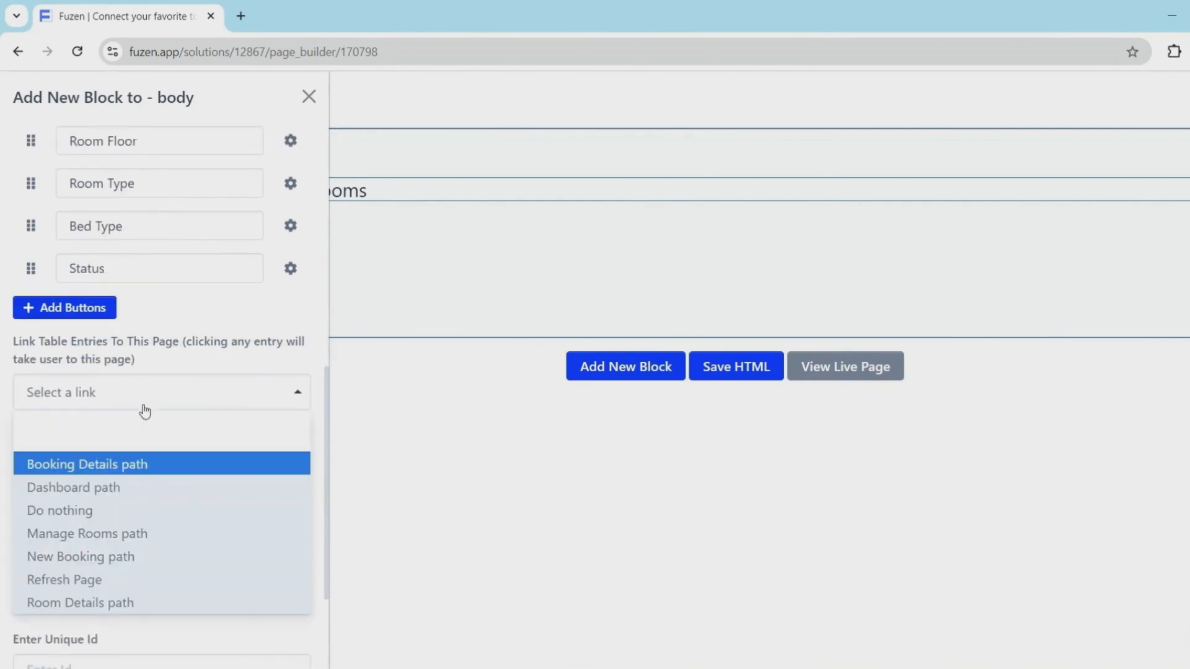
left_click(99, 603)
scroll(91, 579, "down", 3)
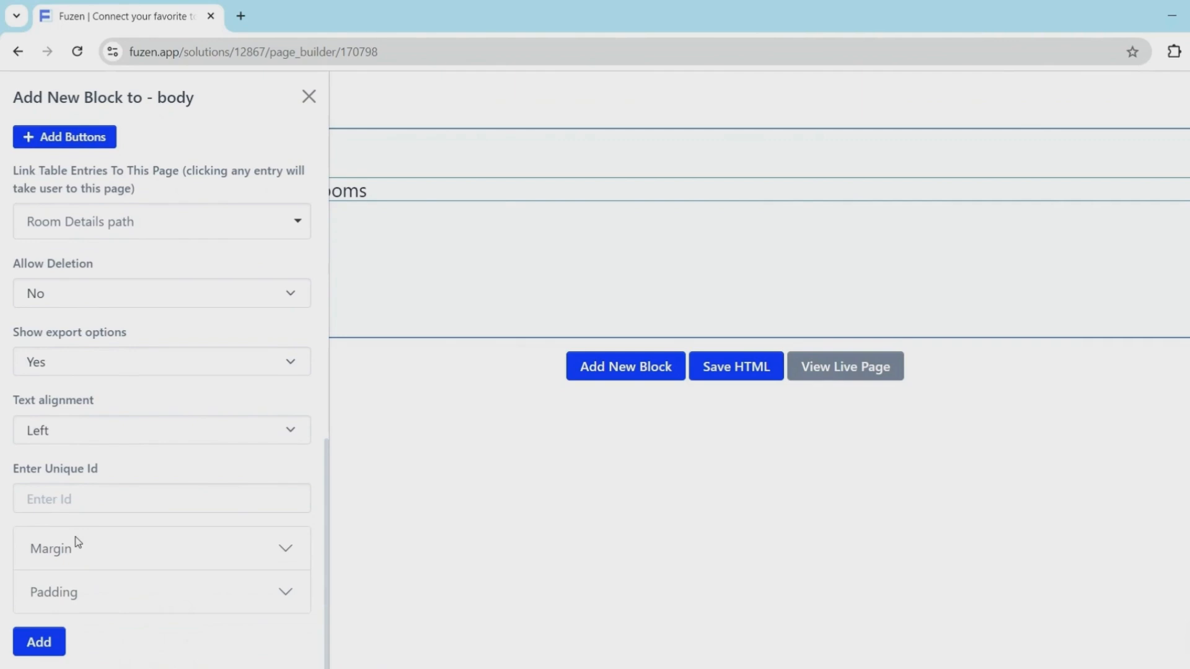
left_click(47, 642)
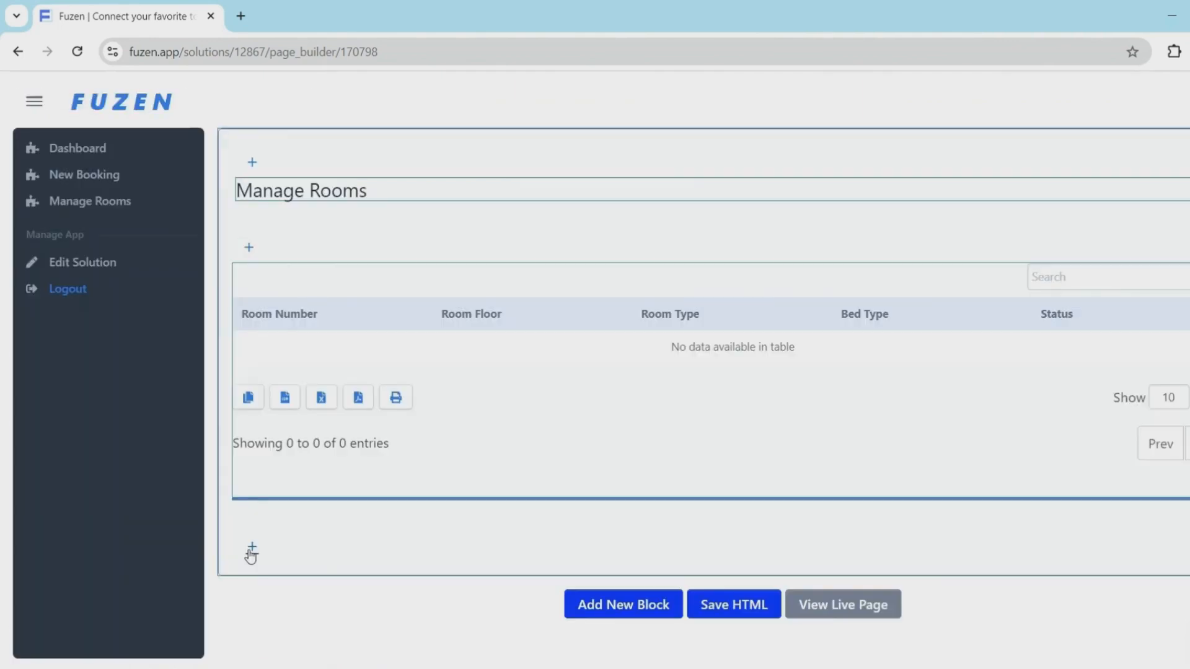
Start a new block in the card's footer with the block type UI Element and the block Header
left_click(246, 550)
left_click(101, 186)
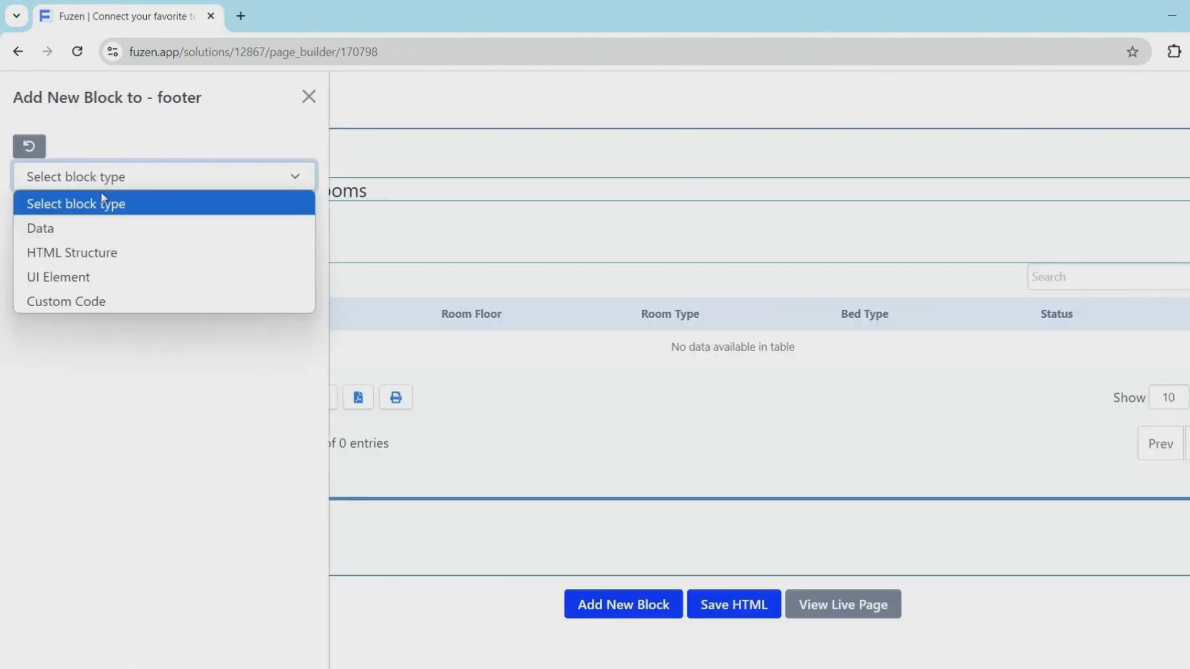
left_click(85, 273)
left_click(87, 230)
type("head")
left_click(68, 286)
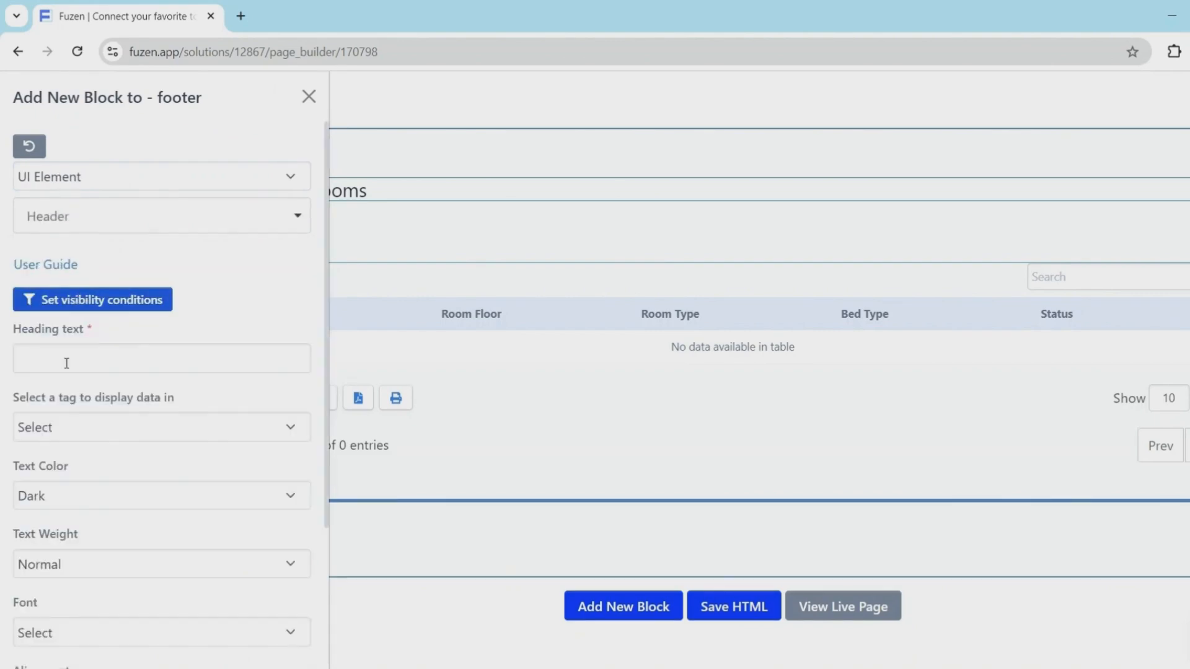
Set the footer heading text to Add New Rooms with a Large top margin and add the block
left_click(66, 363)
type("Add New Rooms")
scroll(51, 441, "down", 7)
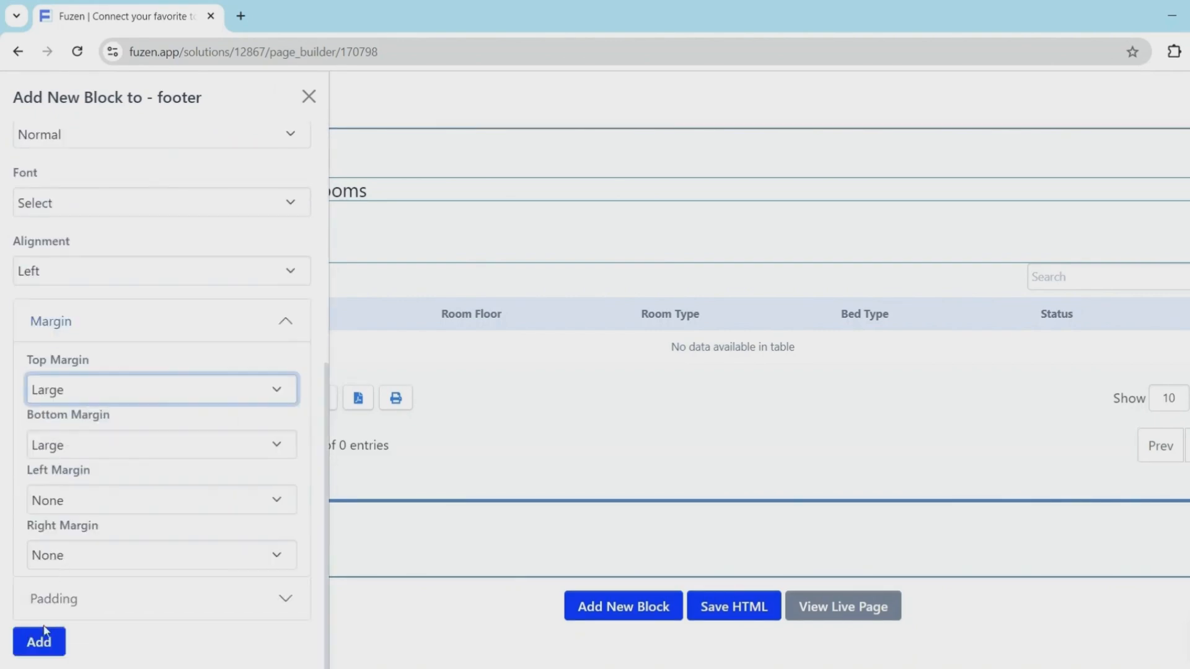
left_click(39, 640)
Start a new block in the card's footer with the block type UI Element and the block Flexi Form
left_click(252, 548)
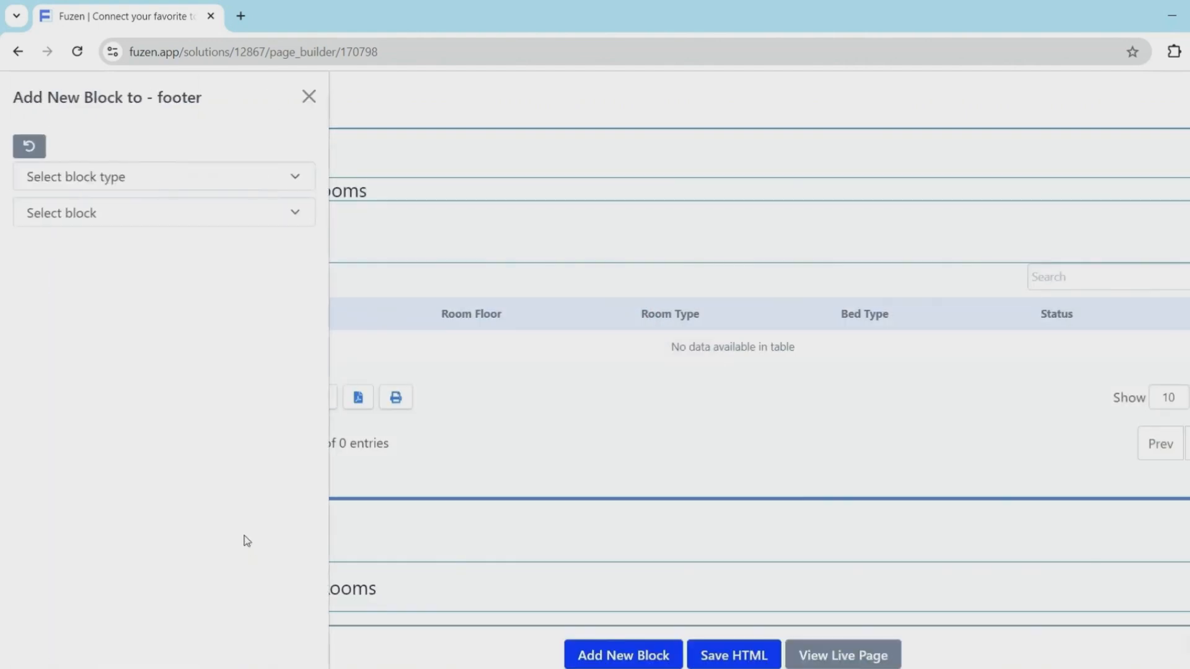
left_click(110, 178)
left_click(87, 265)
left_click(93, 219)
type("flex")
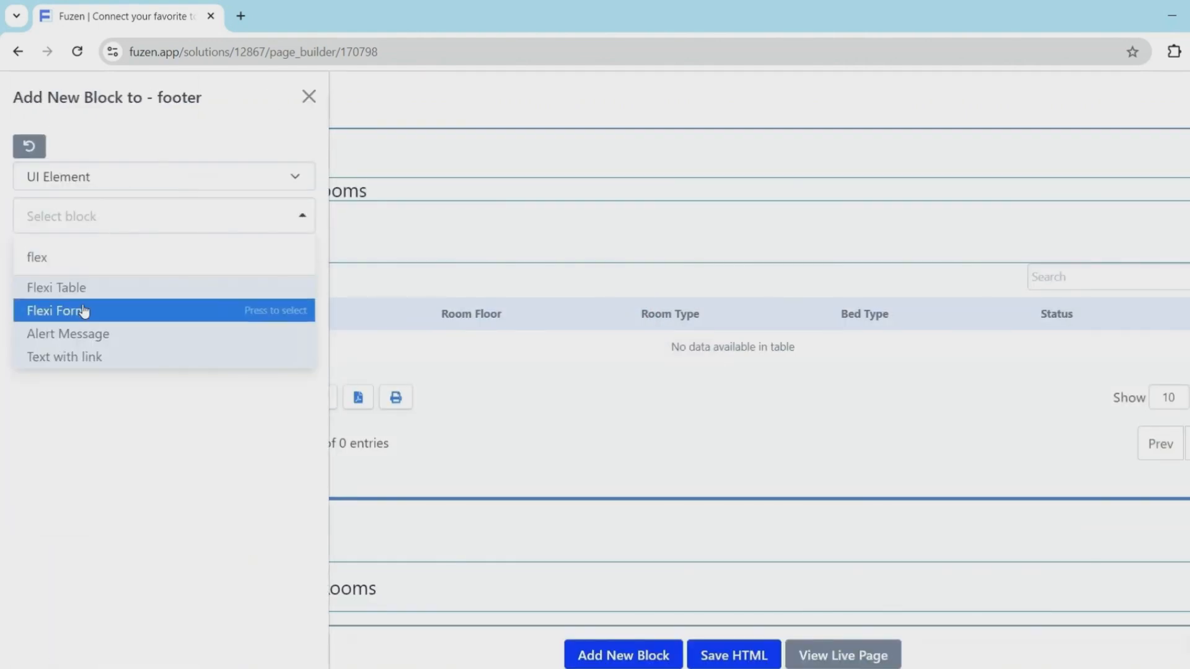
left_click(84, 311)
Base the form on the Rooms collection and include Room Number, Room Floor, Room Type, Bed Type, Photos and Status
left_click(83, 323)
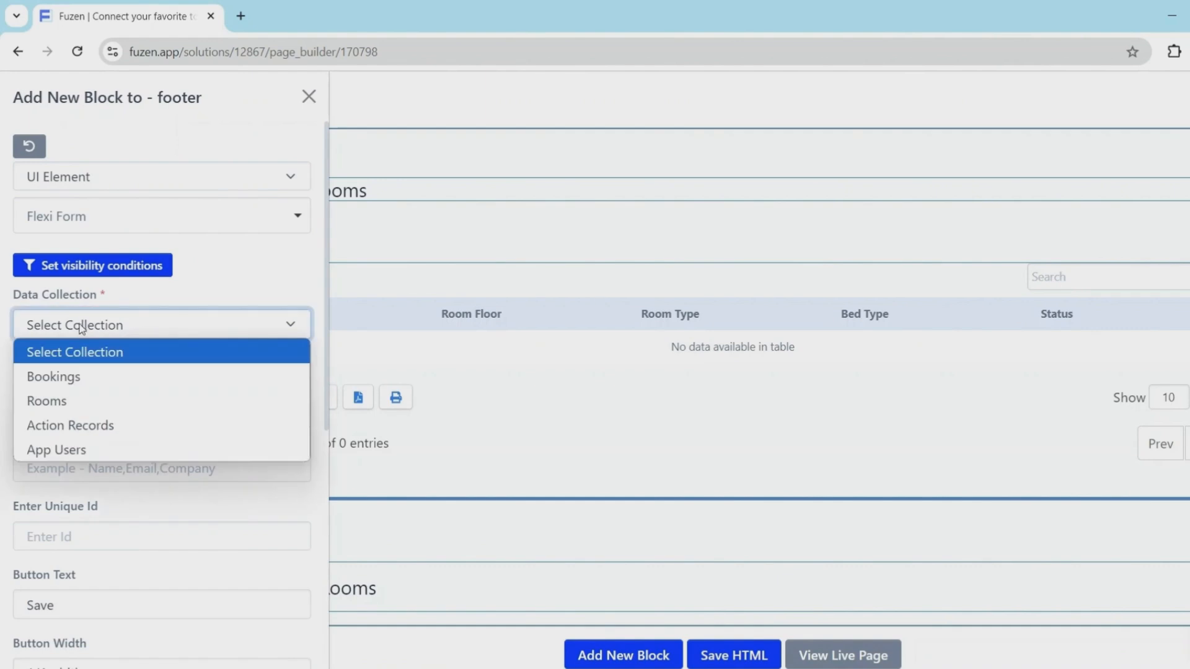
left_click(69, 402)
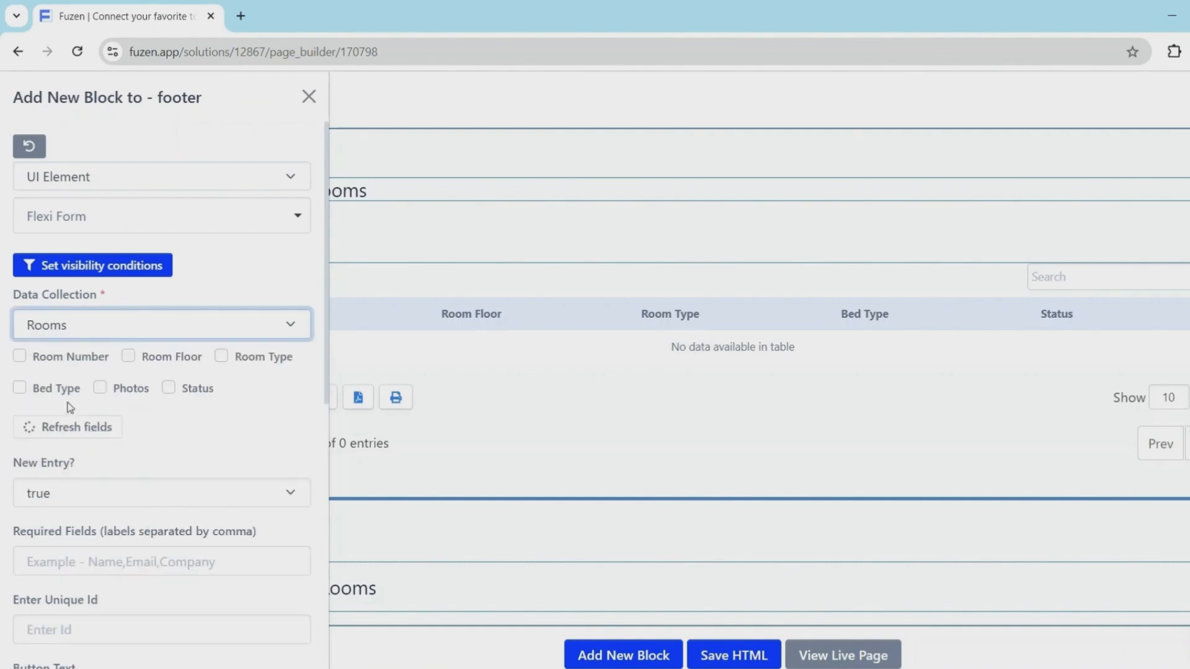
left_click(19, 357)
left_click(128, 356)
left_click(222, 356)
left_click(20, 388)
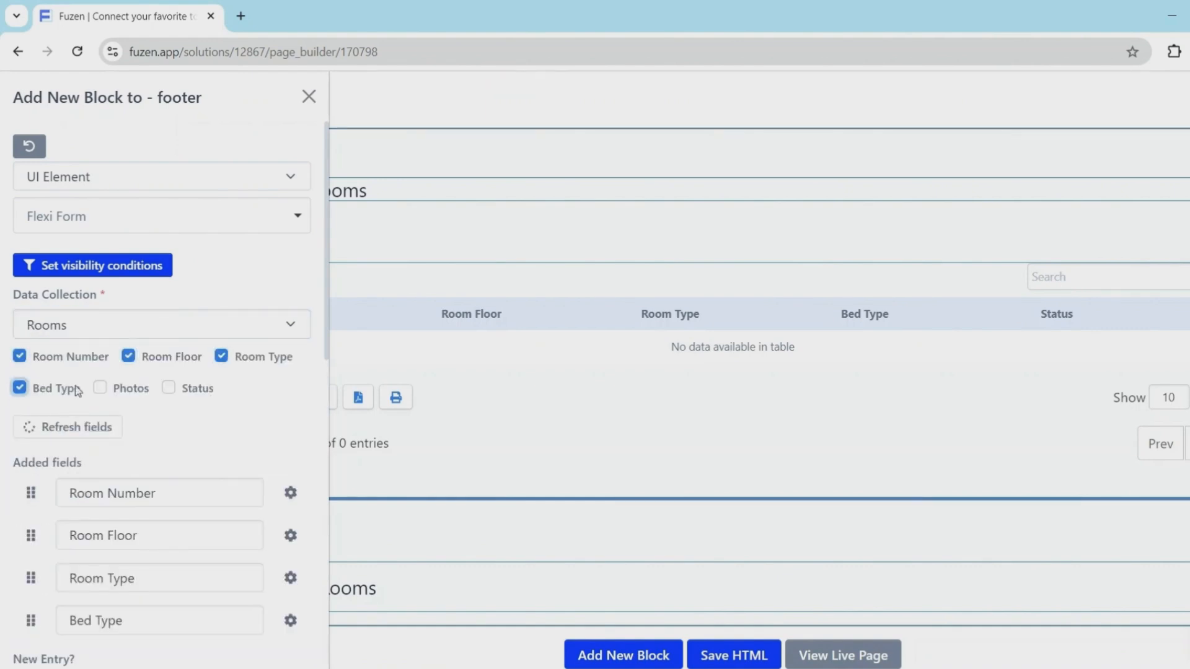
left_click(100, 388)
left_click(169, 389)
Set the form's Room Number and Room Floor fields to 1/3 width and save each field's settings
scroll(168, 390, "down", 3)
left_click(289, 326)
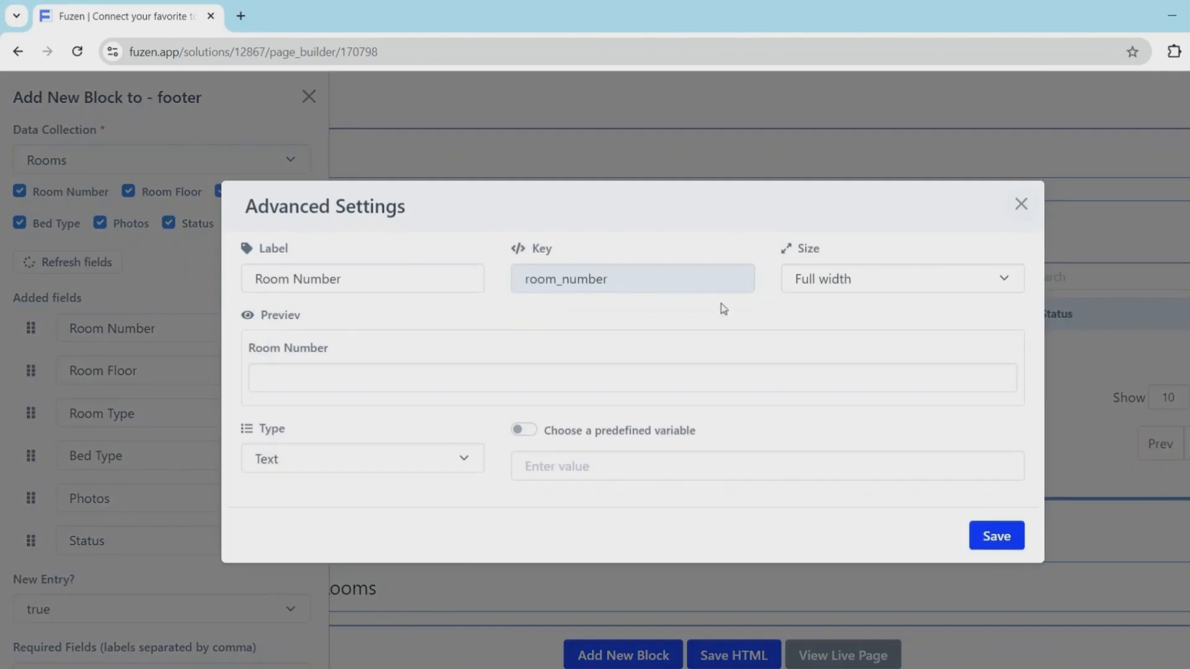
left_click(893, 279)
left_click(884, 351)
left_click(996, 536)
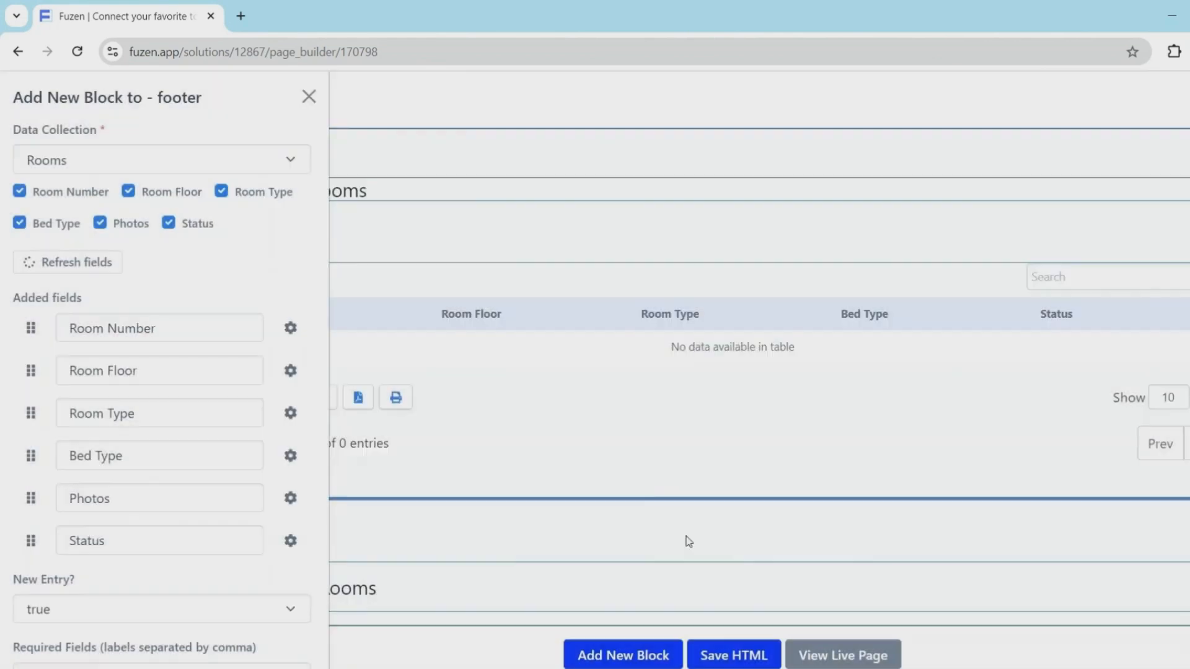
left_click(290, 371)
left_click(892, 275)
left_click(824, 353)
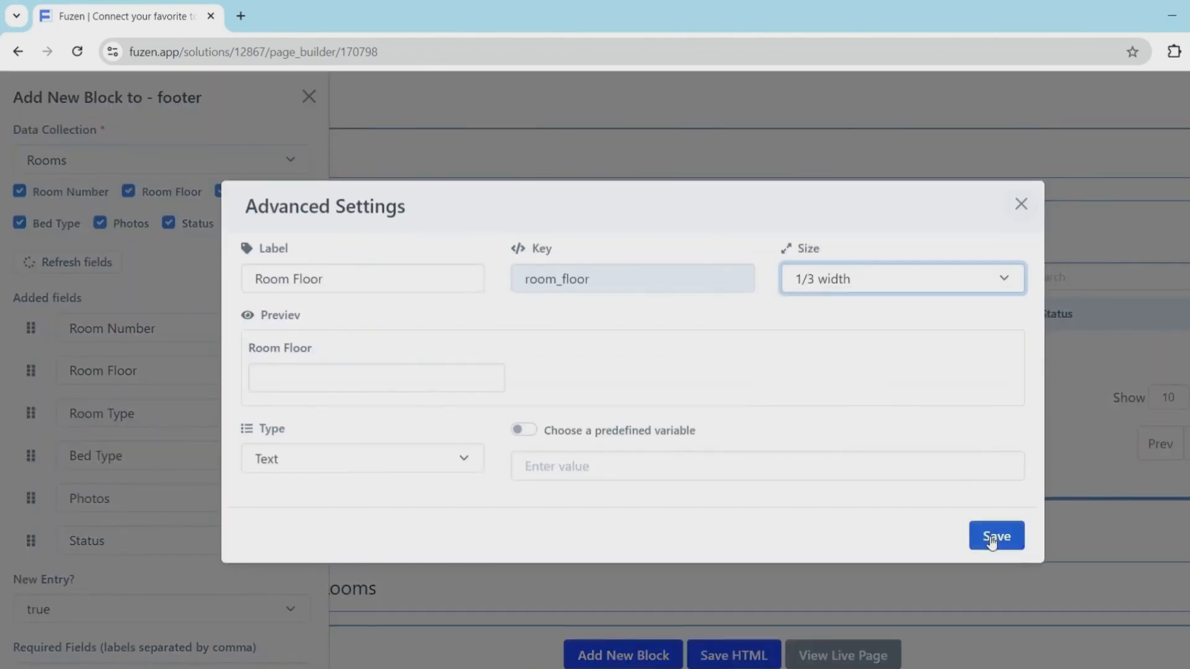
left_click(996, 537)
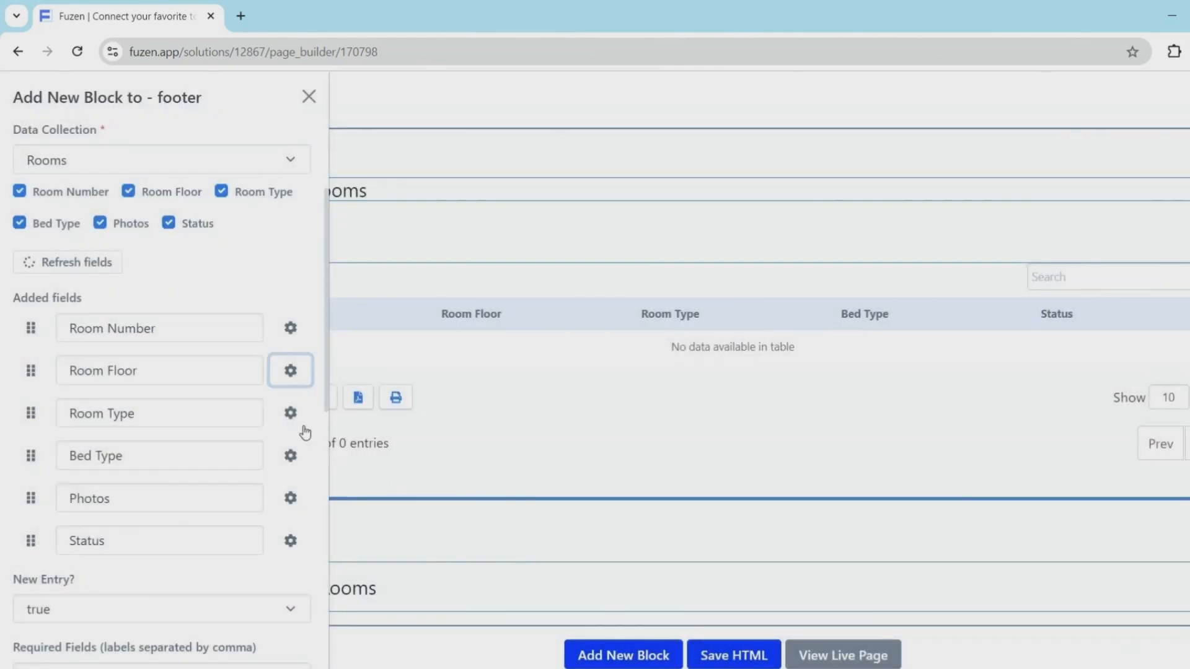
Set the form's Room Type field to 1/3 width and its type to Select
left_click(299, 419)
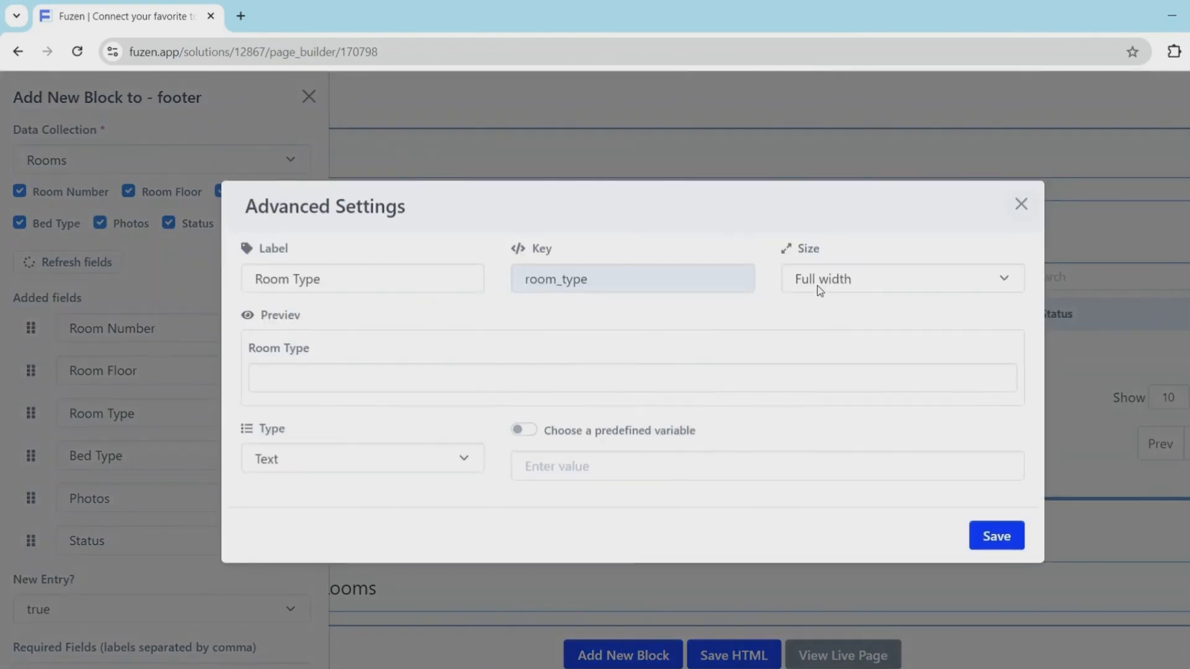
left_click(818, 286)
left_click(825, 362)
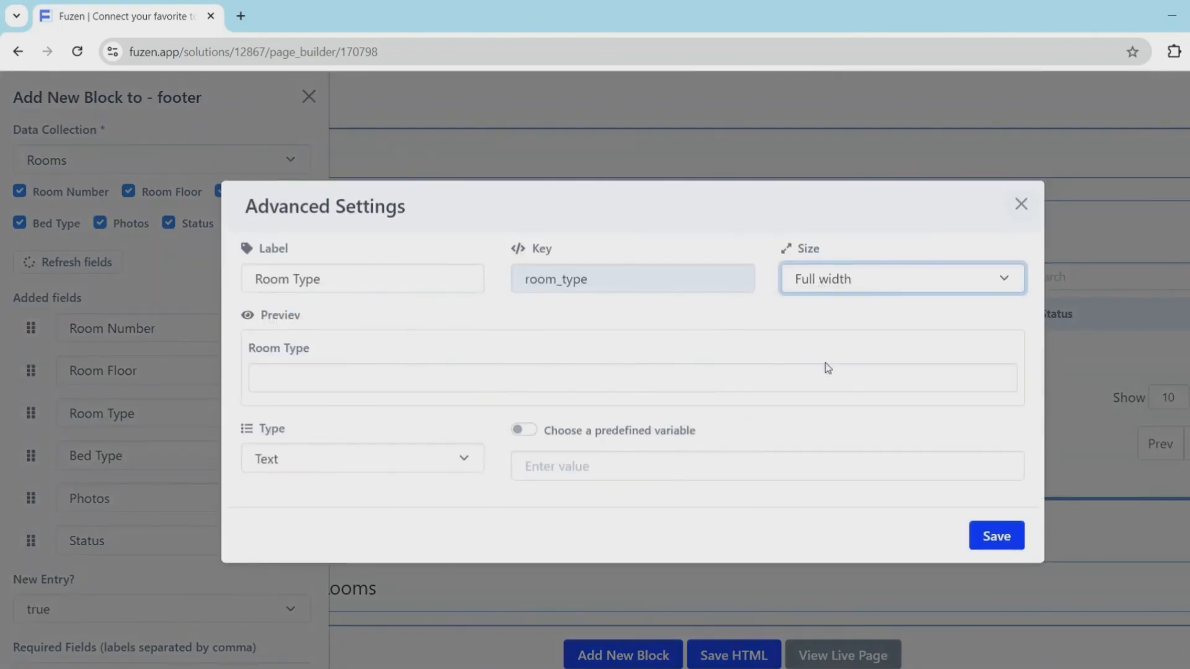
left_click(365, 463)
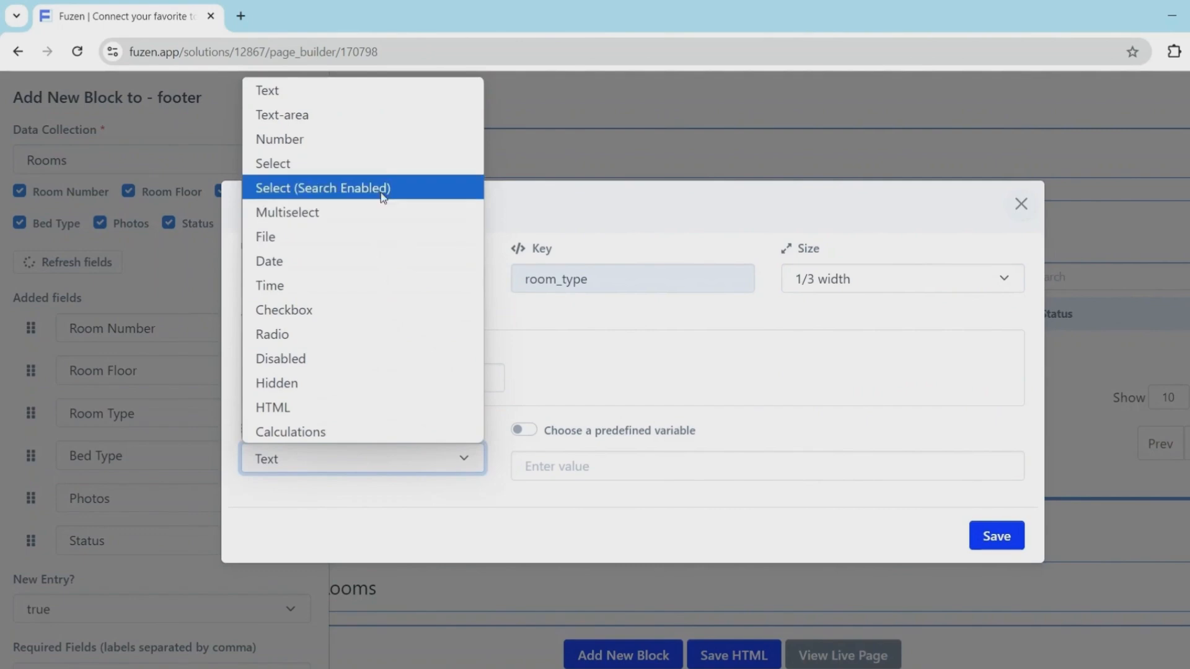
left_click(378, 164)
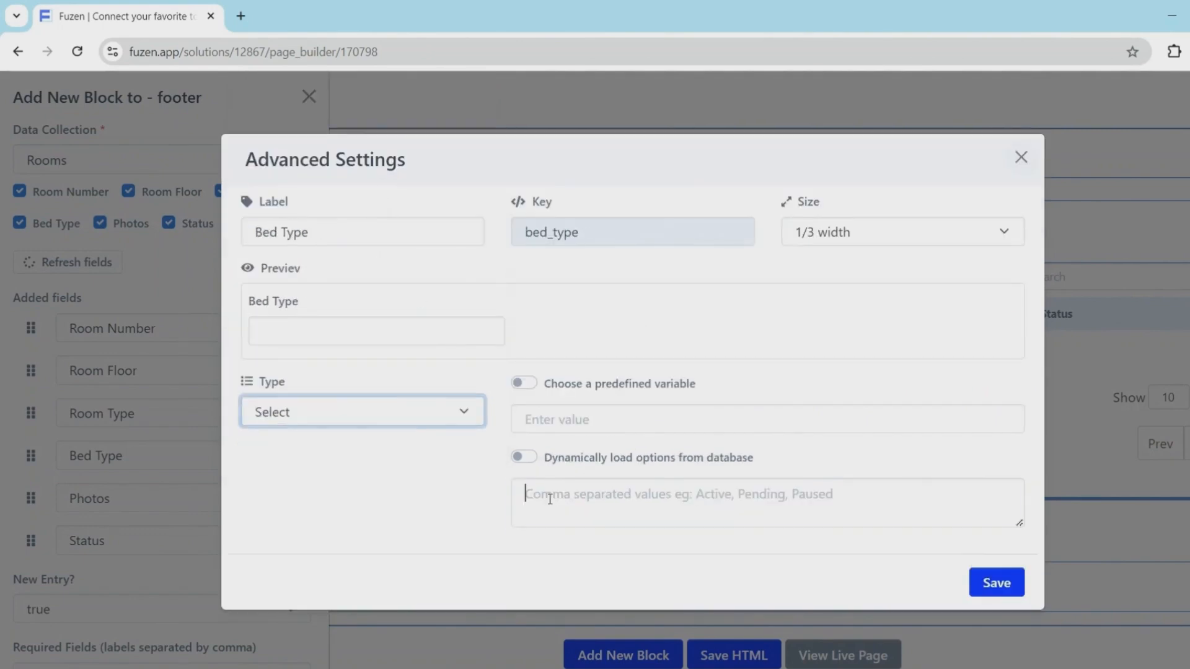
Give the Bed Type select field the options Single and Double and save its settings
left_click(549, 496)
type("Single")
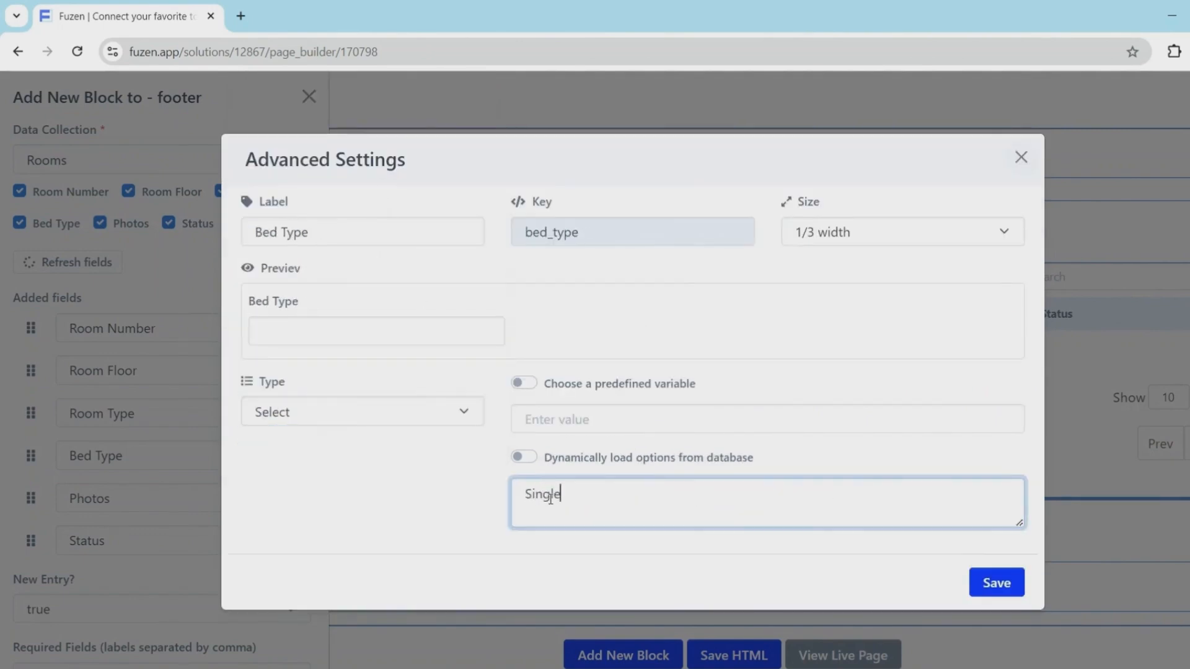
type(",Double")
left_click(996, 583)
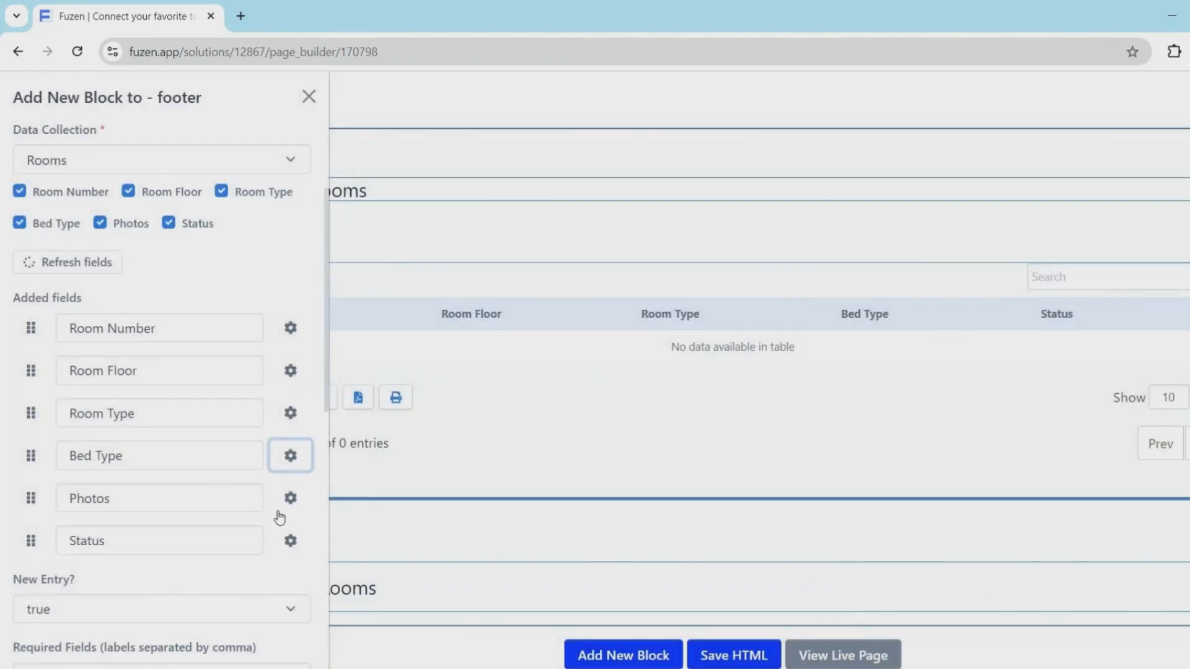
Change the Photos field to type File at 1/3 width and save its settings
left_click(291, 498)
left_click(287, 467)
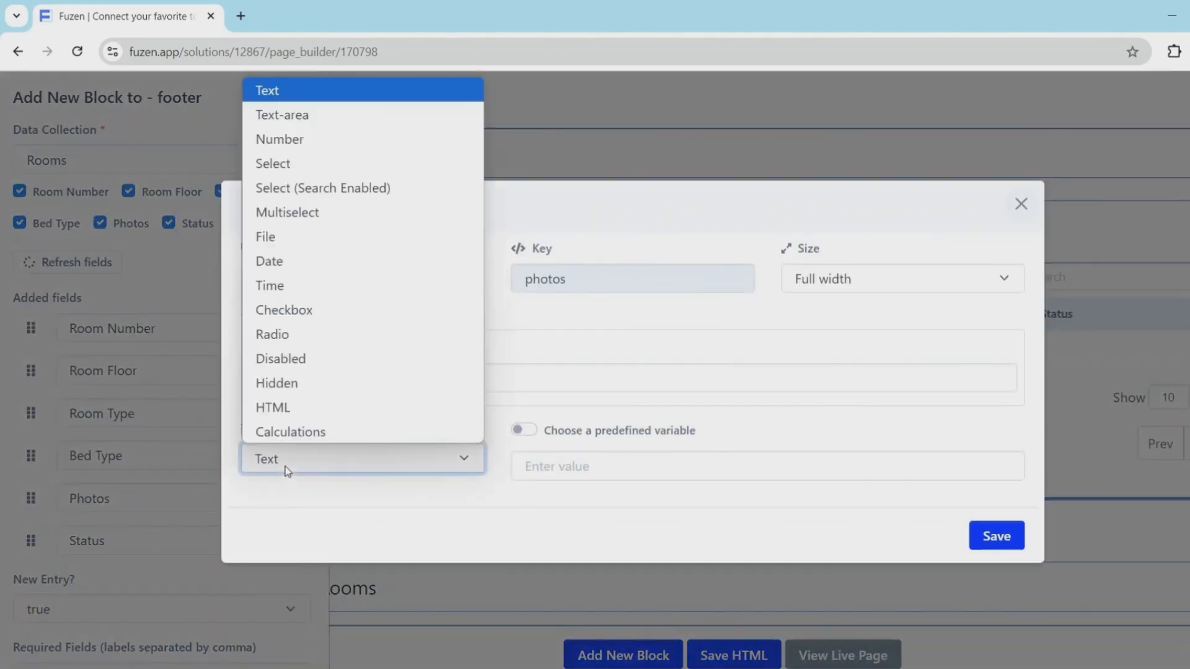
left_click(303, 239)
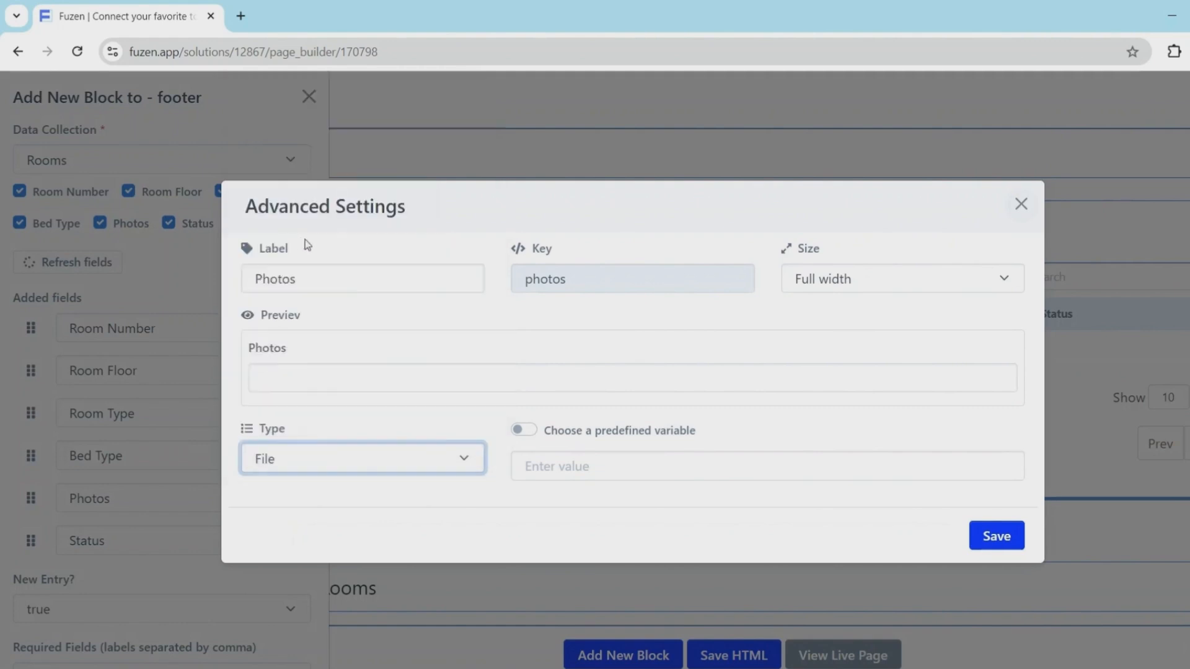
left_click(834, 272)
left_click(831, 353)
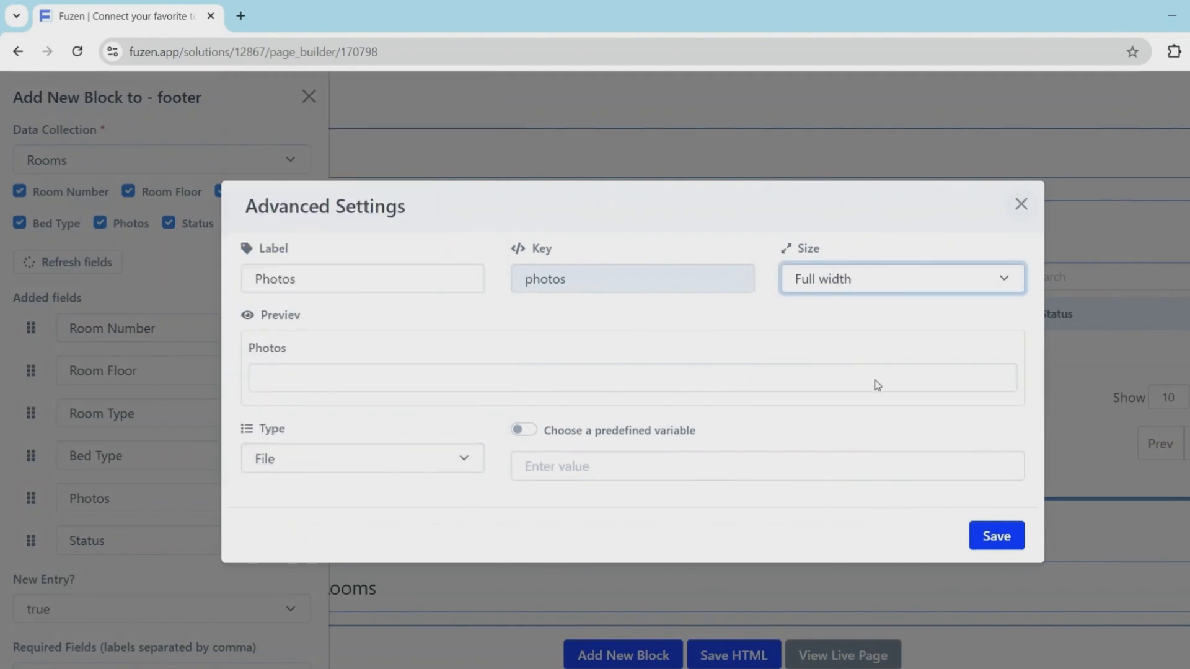
left_click(993, 534)
Make Status a 1/3 width Select field with options Available, Booked, Occupied, Cleaning and Repair, and save it
left_click(290, 540)
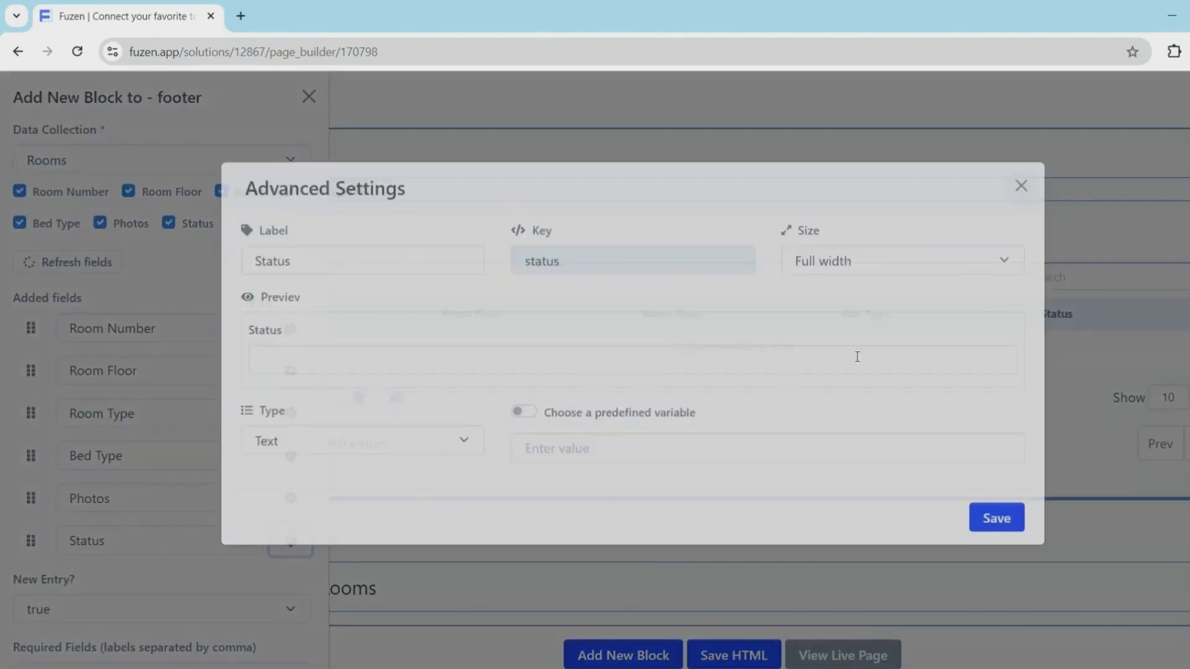
left_click(824, 280)
left_click(890, 353)
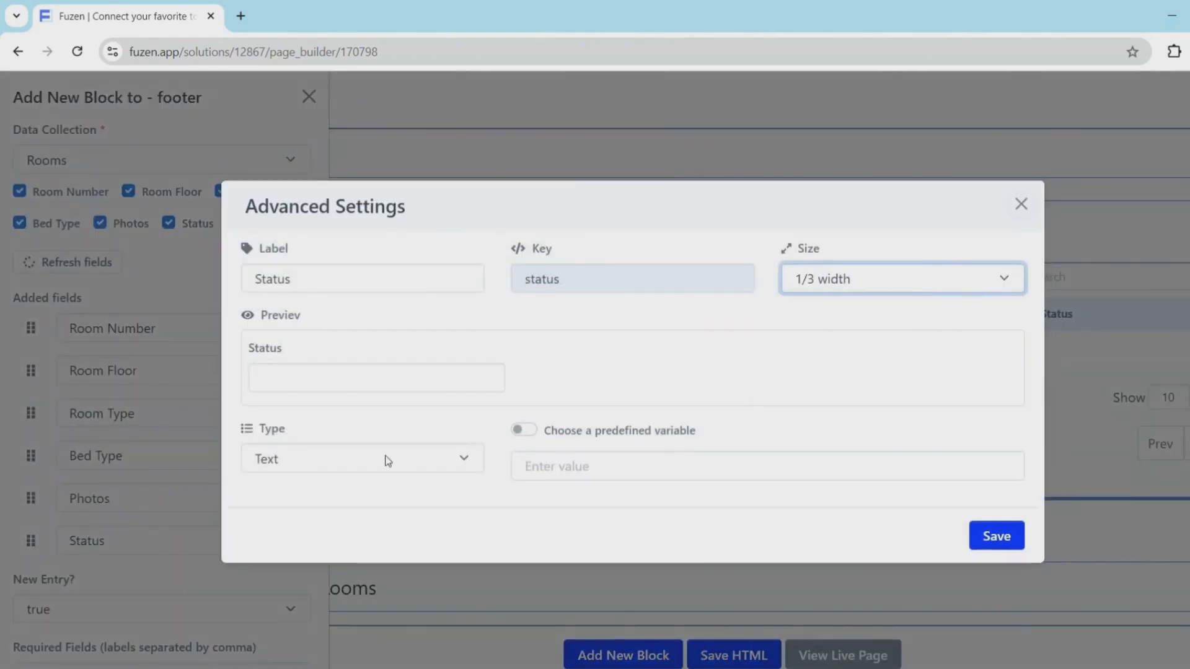
left_click(361, 459)
left_click(358, 169)
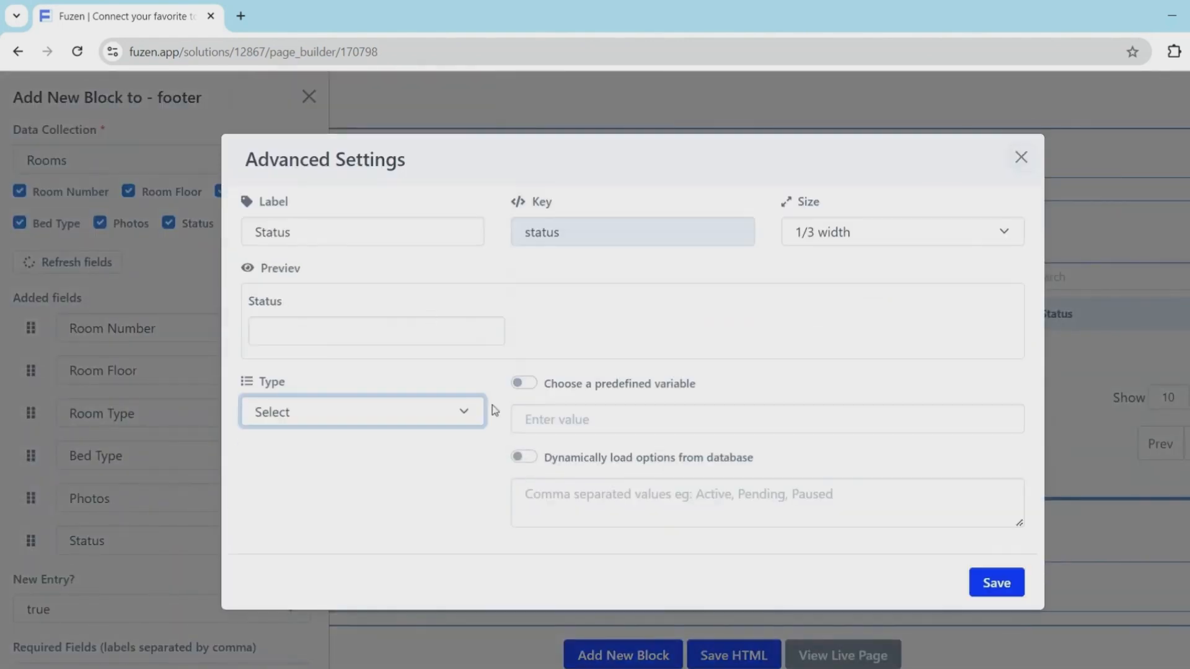
left_click(546, 496)
type("Available,Booked,Occupied,Cleaning,Repair")
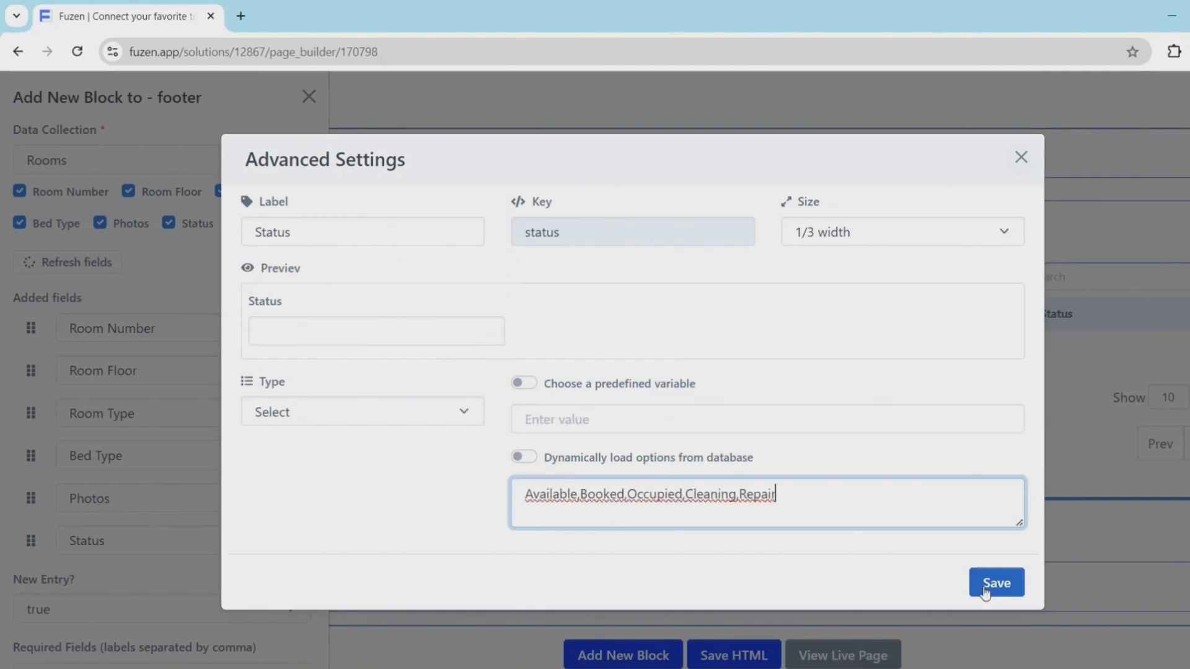
left_click(985, 589)
Label the form's submit button Add Room and set its position to Left
scroll(215, 595, "down", 2)
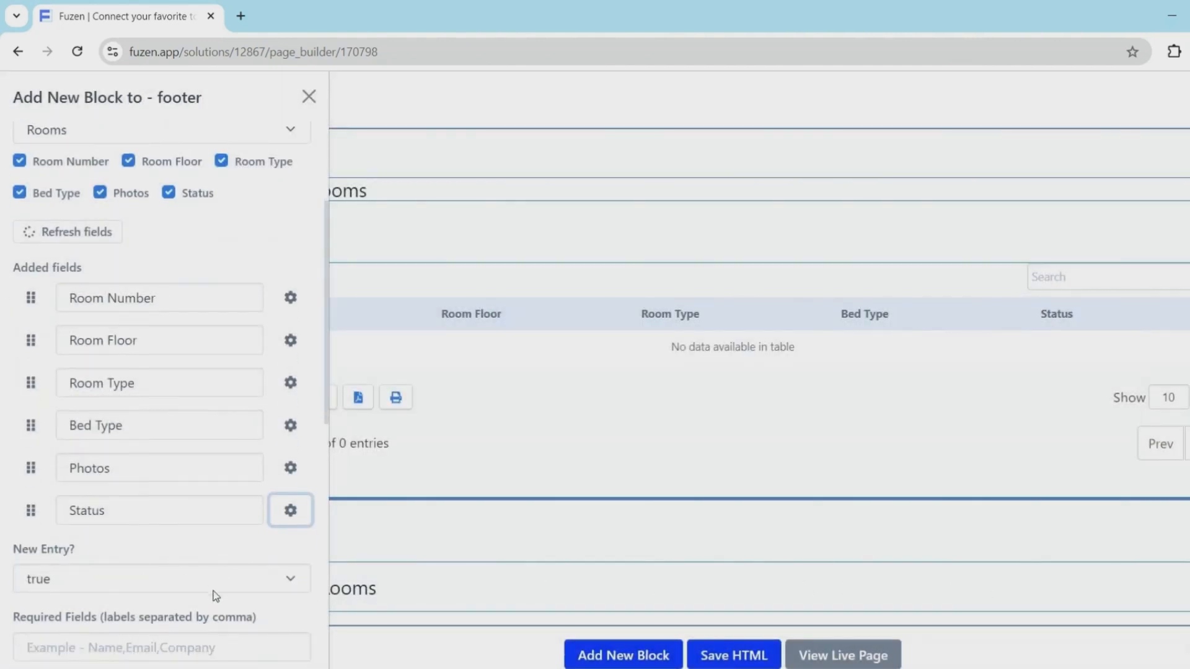
scroll(215, 595, "down", 6)
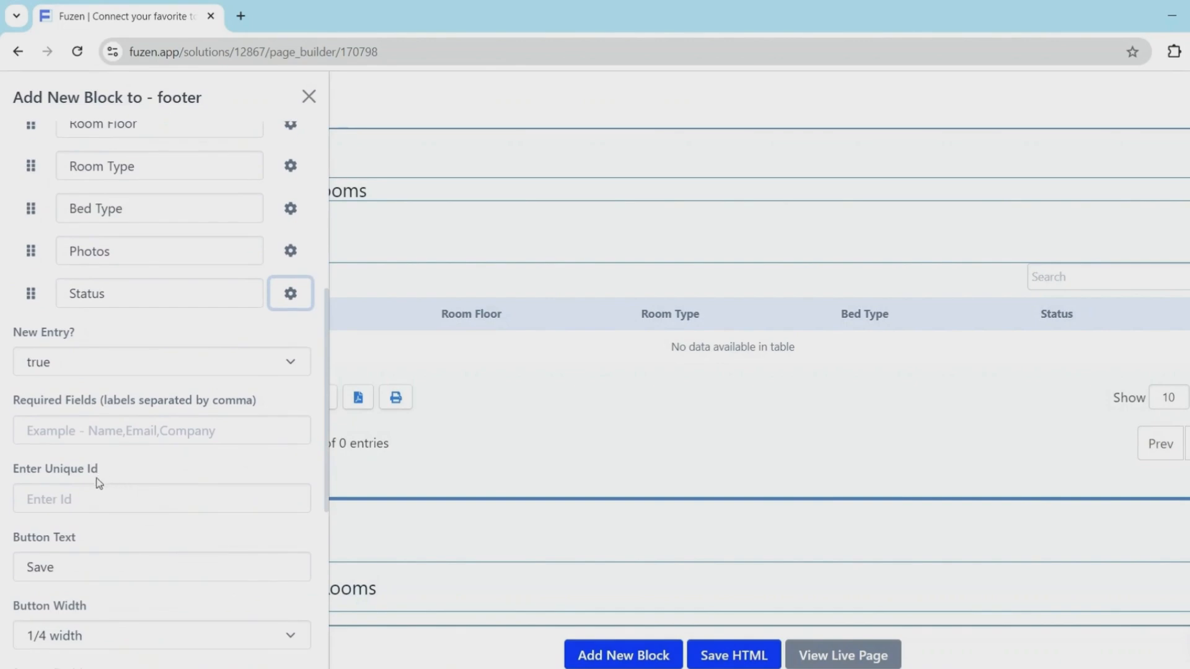
scroll(97, 486, "down", 5)
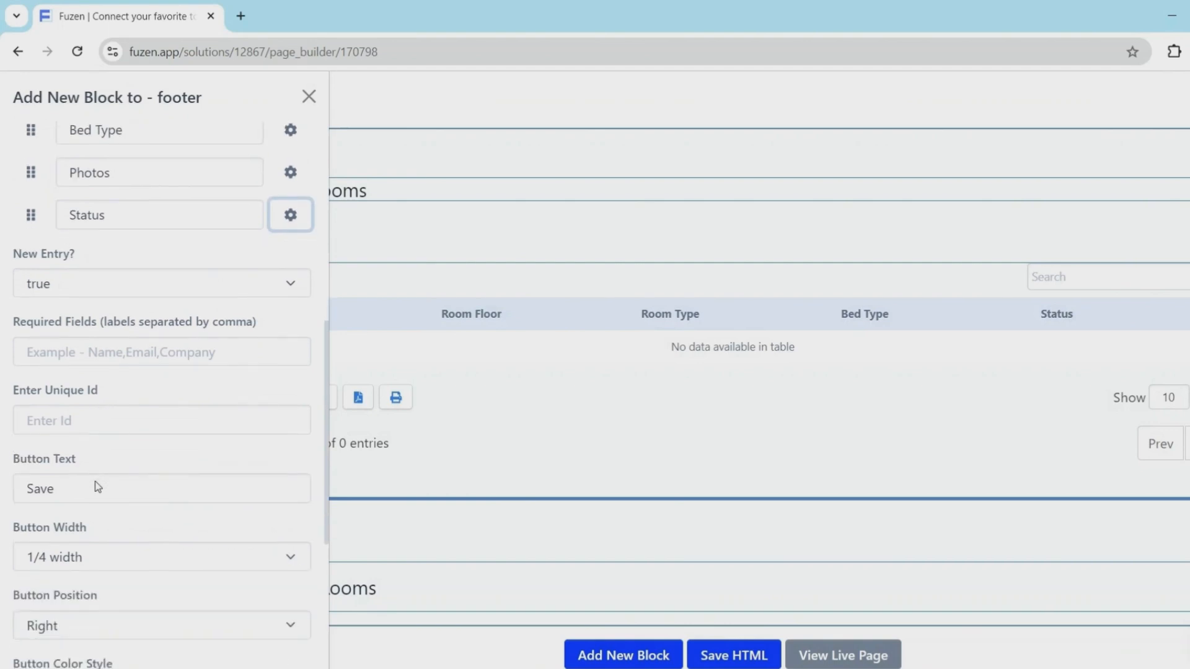
scroll(98, 487, "down", 1)
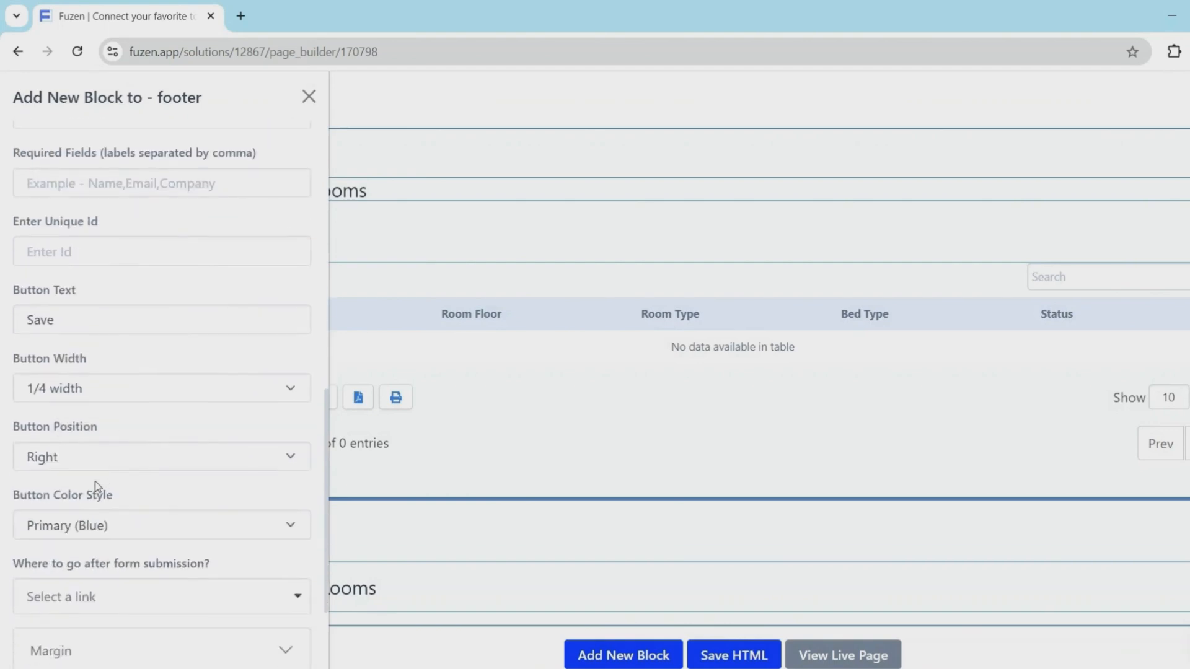
left_click_drag(55, 324, 3, 322)
type("A")
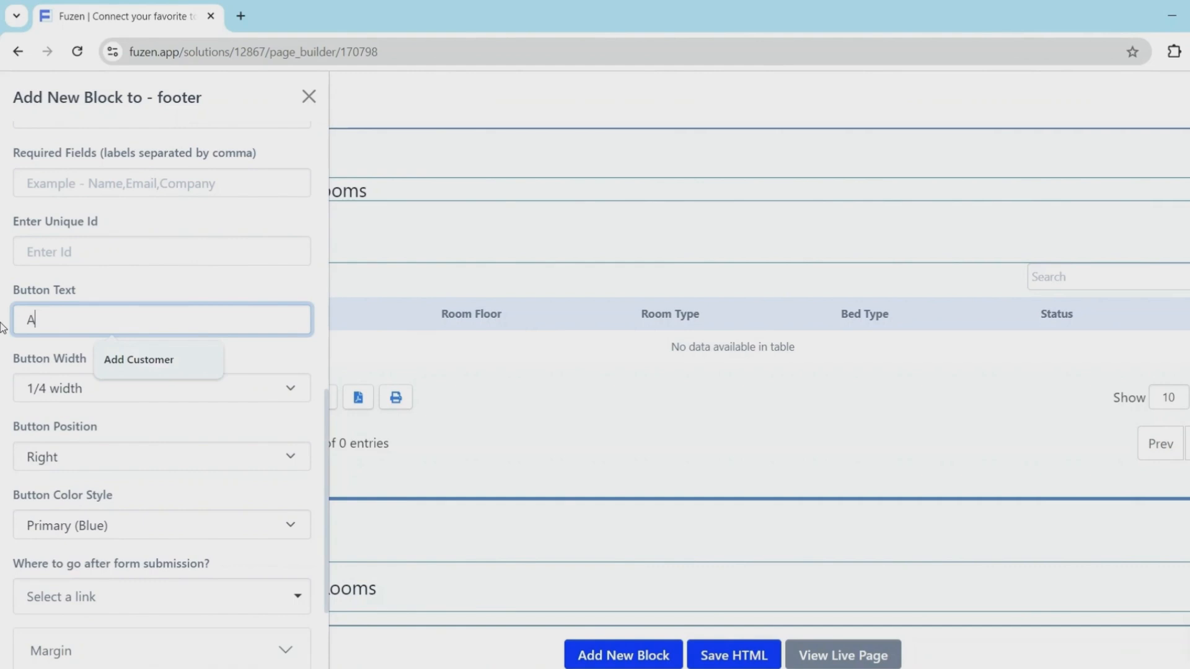
type("dd Room")
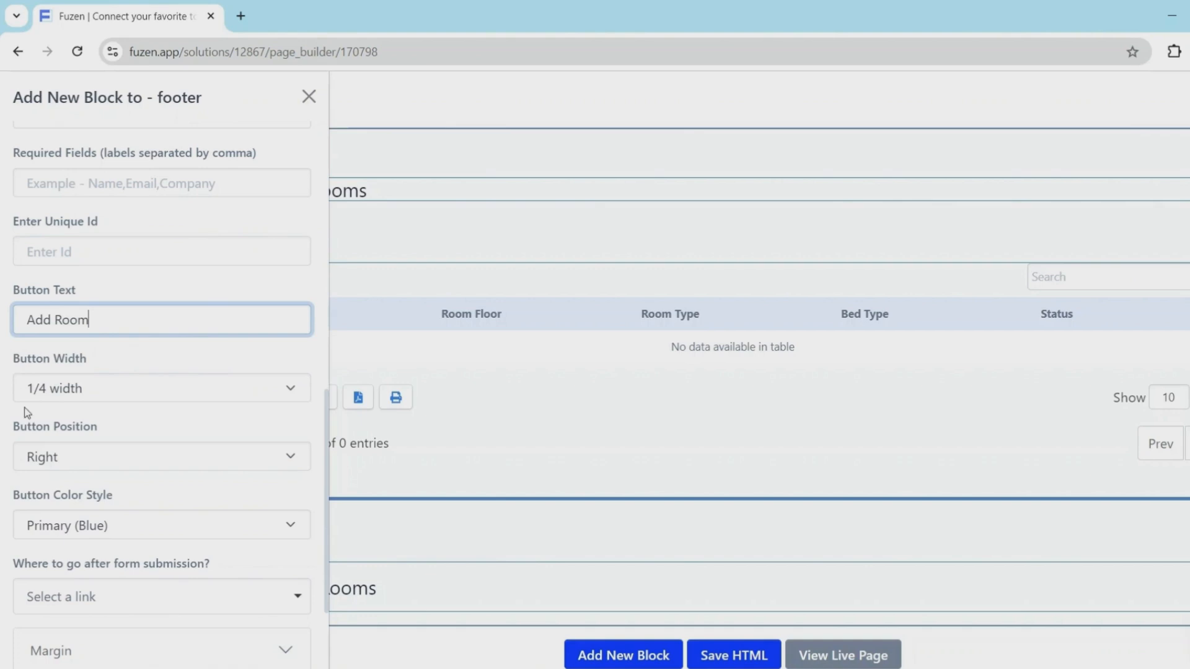
left_click(34, 459)
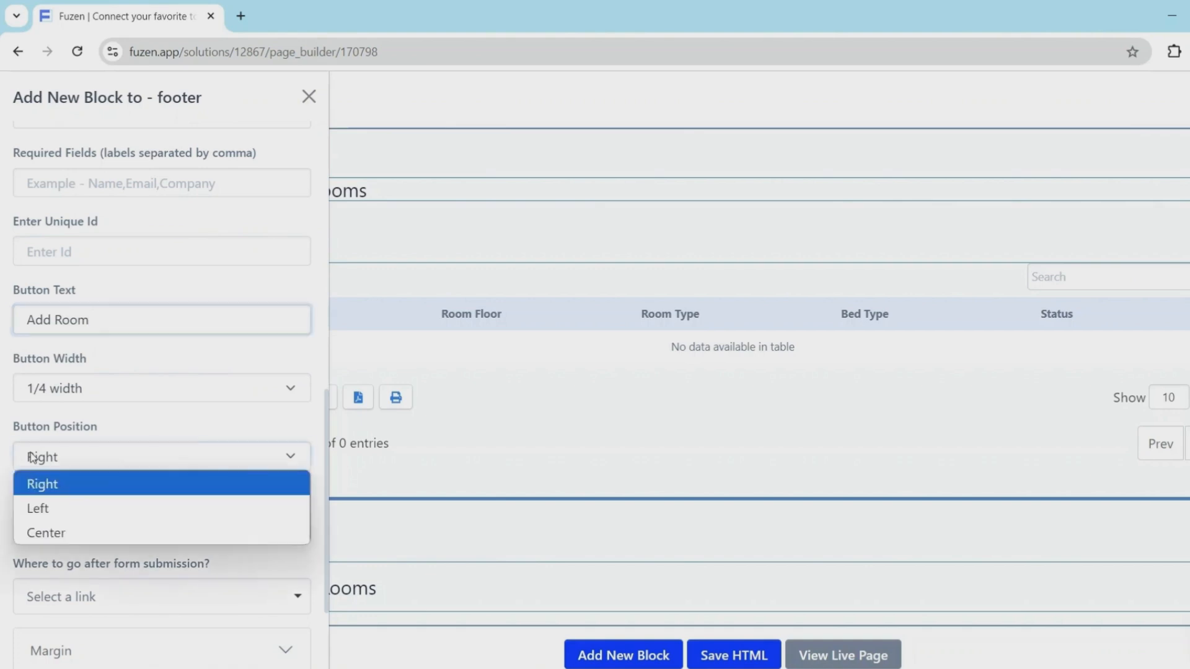
left_click(35, 505)
Set the form to go to Refresh Page after submission and add the form block to the footer
scroll(38, 512, "down", 3)
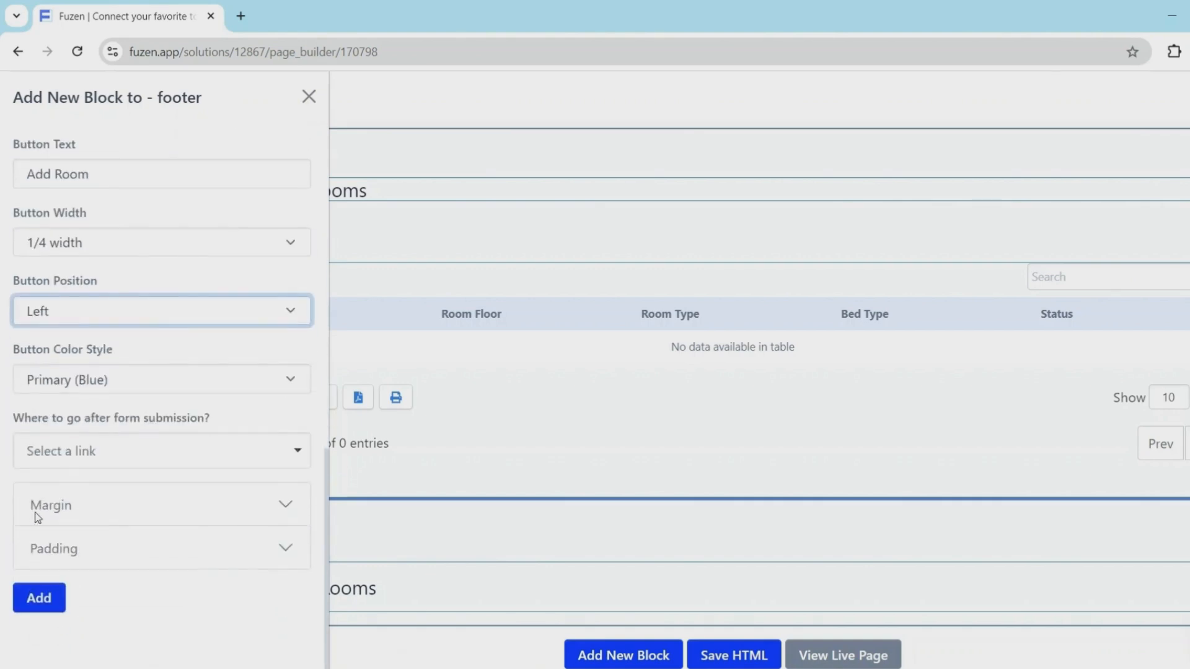
left_click(67, 466)
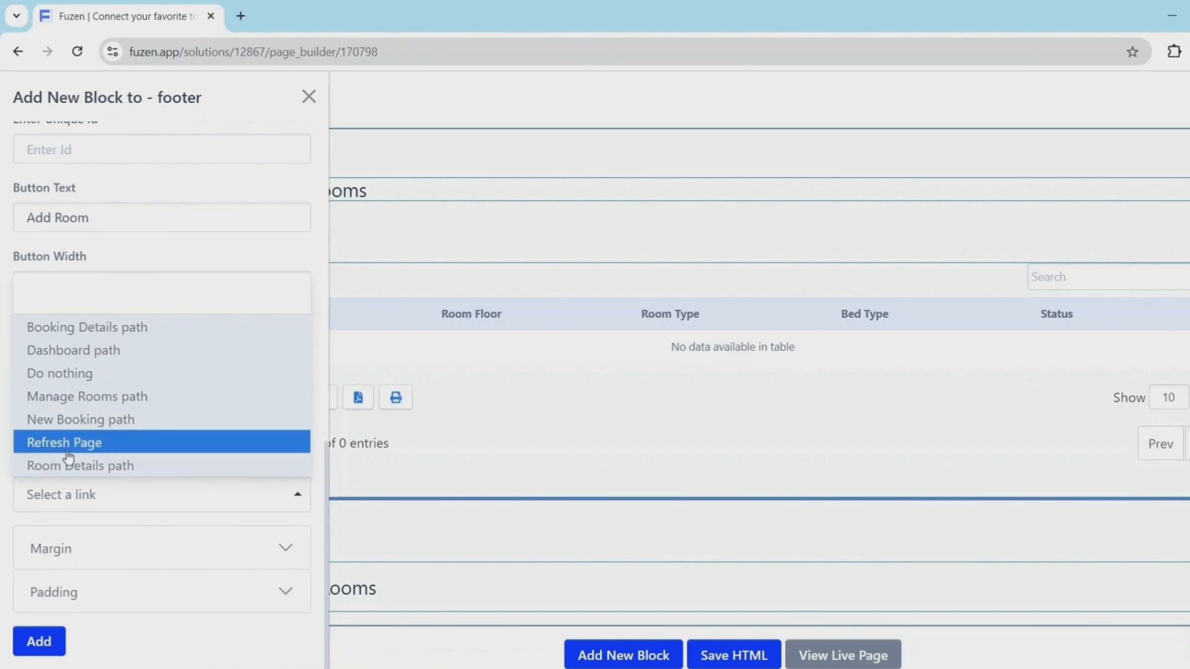
left_click(68, 443)
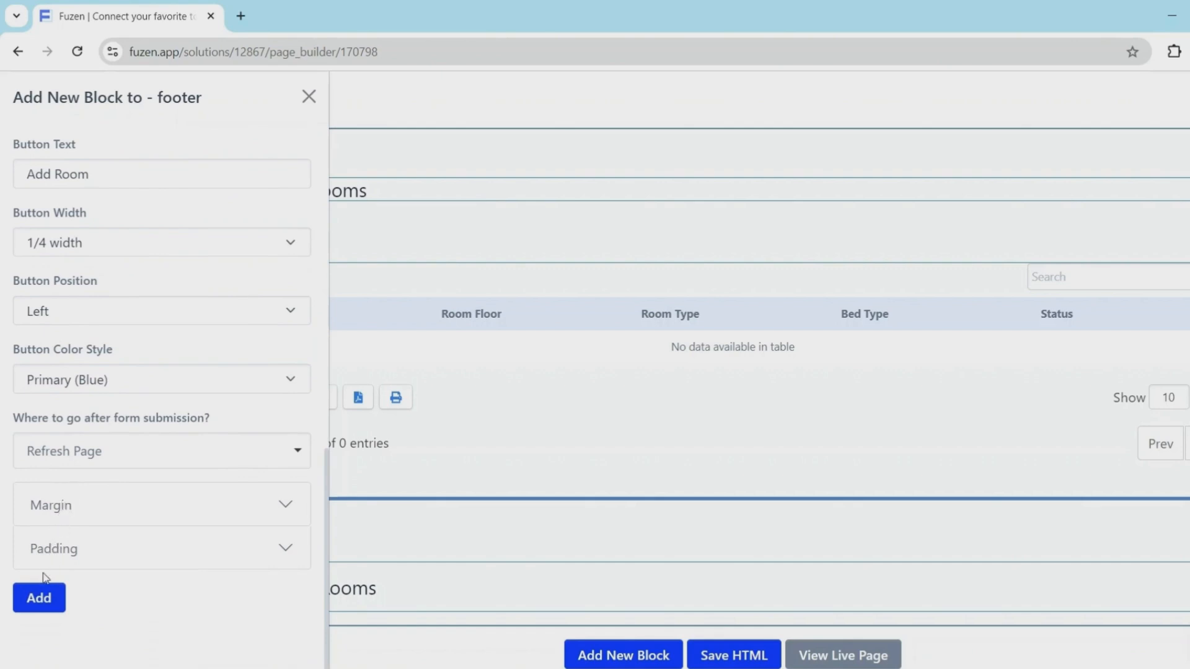
left_click(41, 595)
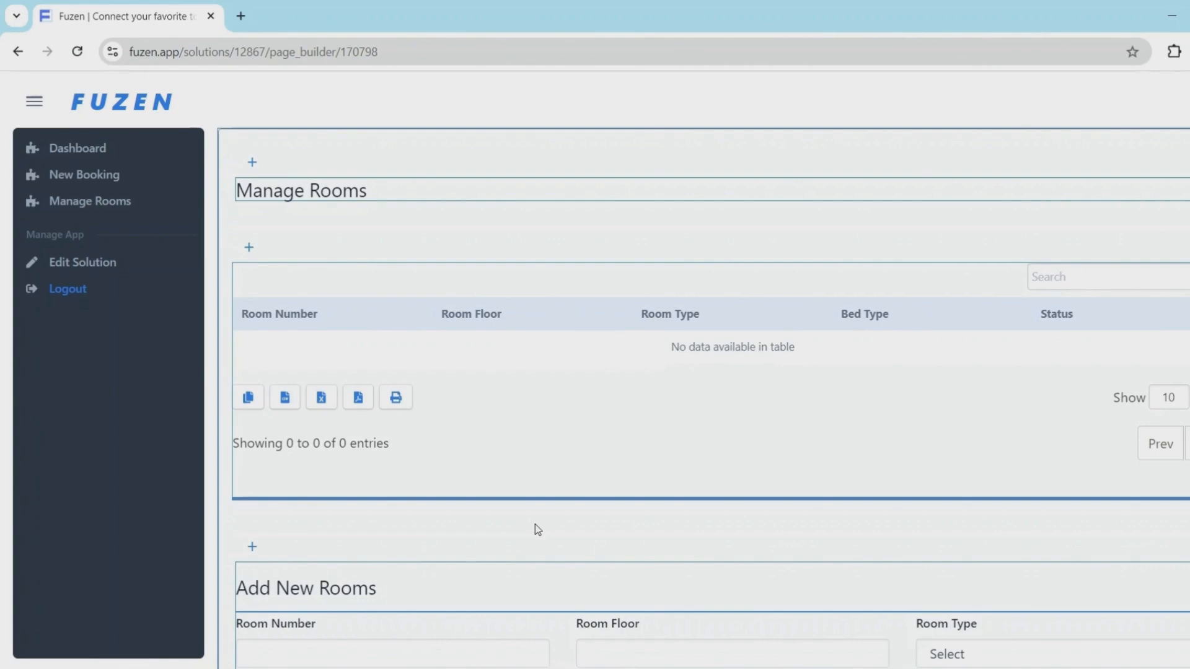
Save the Manage Rooms page's HTML and open its live version
scroll(535, 525, "down", 5)
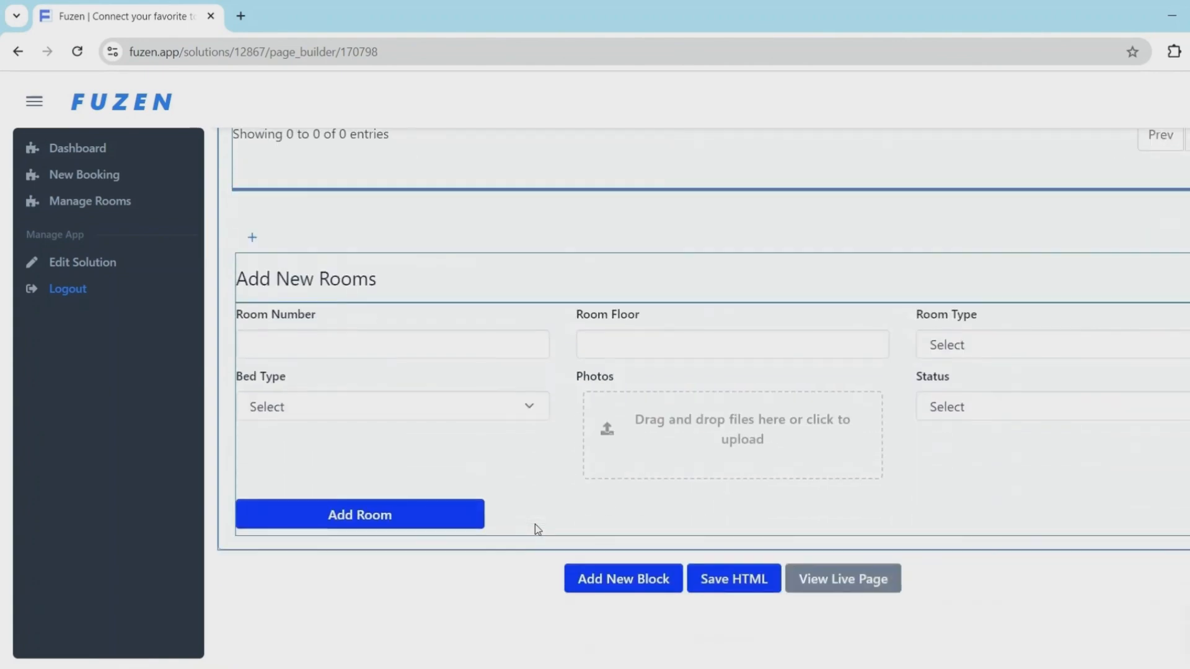
left_click(720, 579)
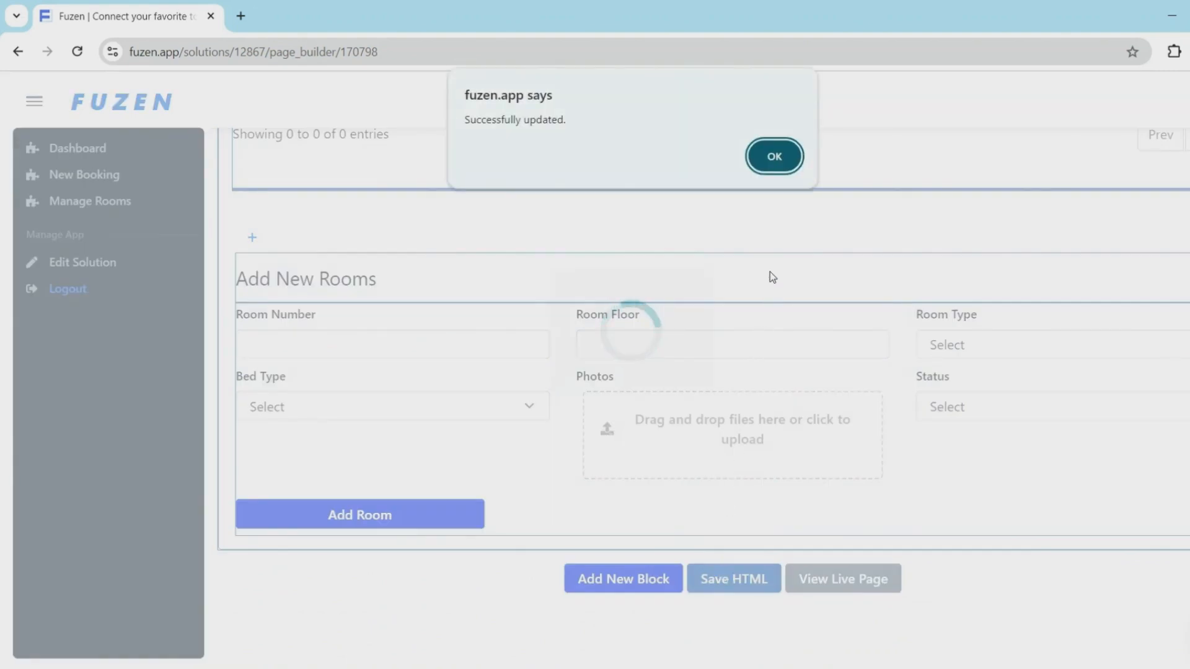
left_click(779, 162)
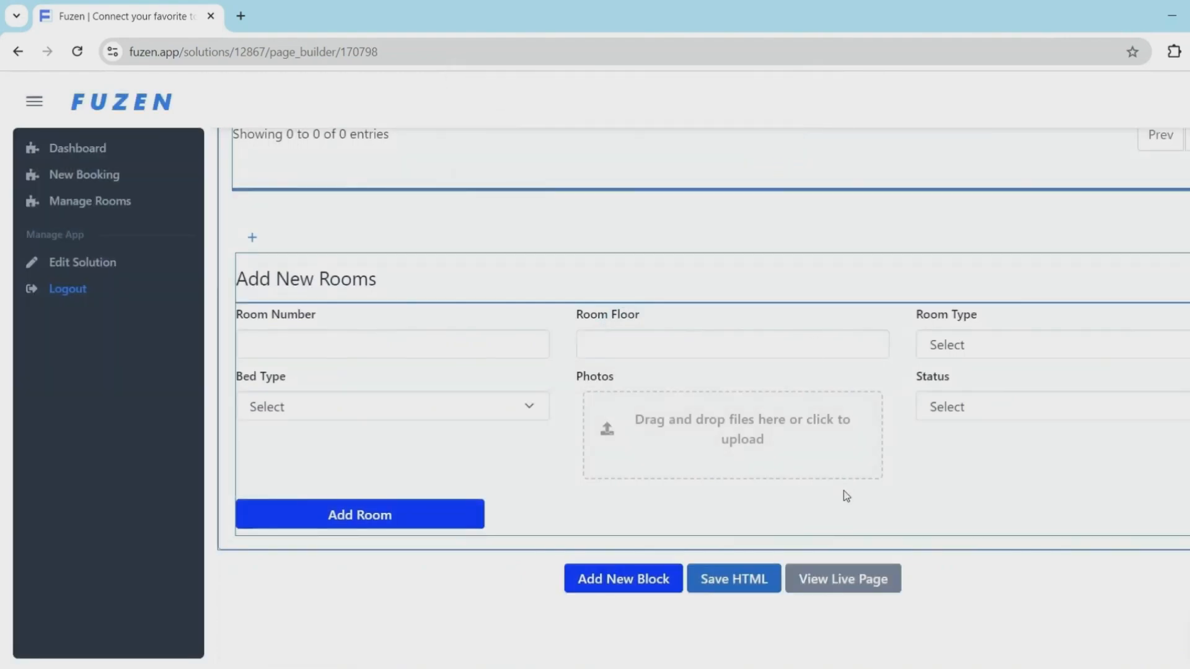
left_click(850, 579)
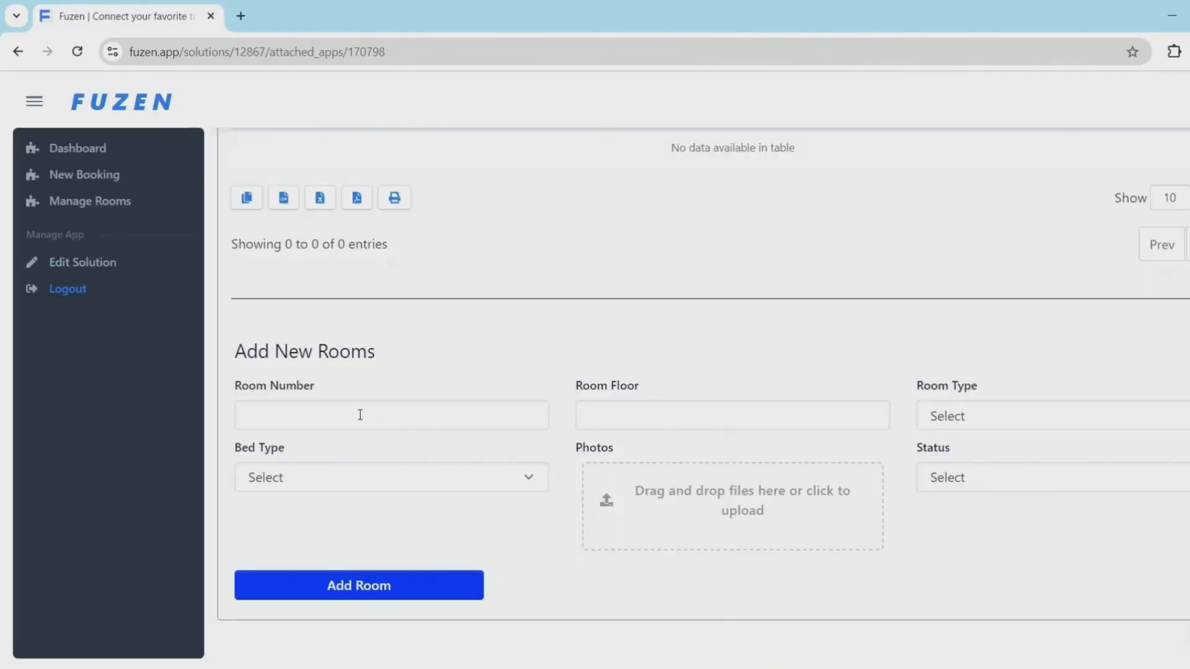
Fill in the new room's details with Room Number 101, Room Floor 1, Room Type Standard and Bed Type Single
left_click(360, 415)
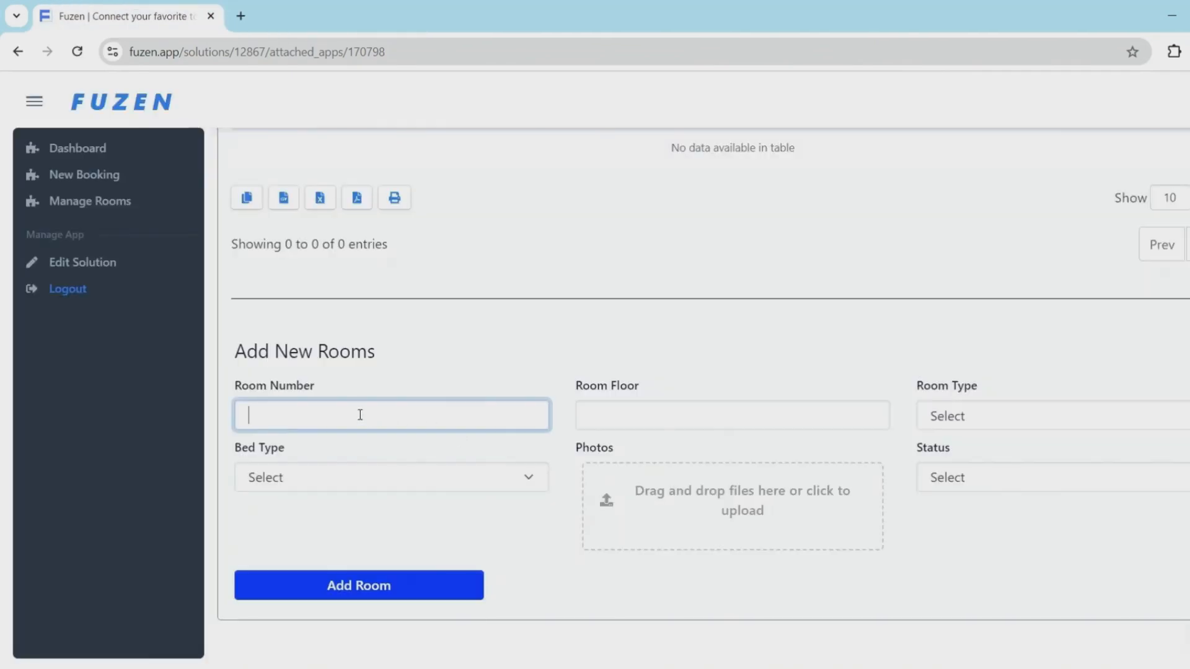
type("101")
key("Tab")
type("1")
key("Tab")
key("Down")
key("Tab")
key("Down")
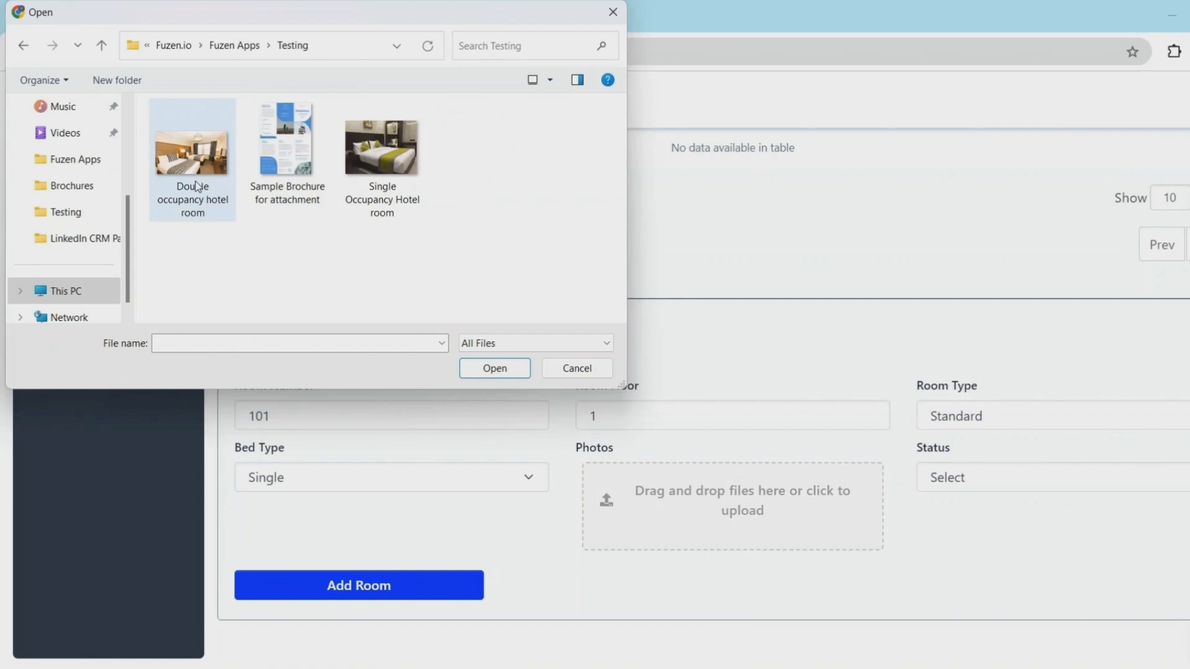
Attach the Single Occupancy Hotel room photo, set Status to Available, and submit the new room
left_click(382, 142)
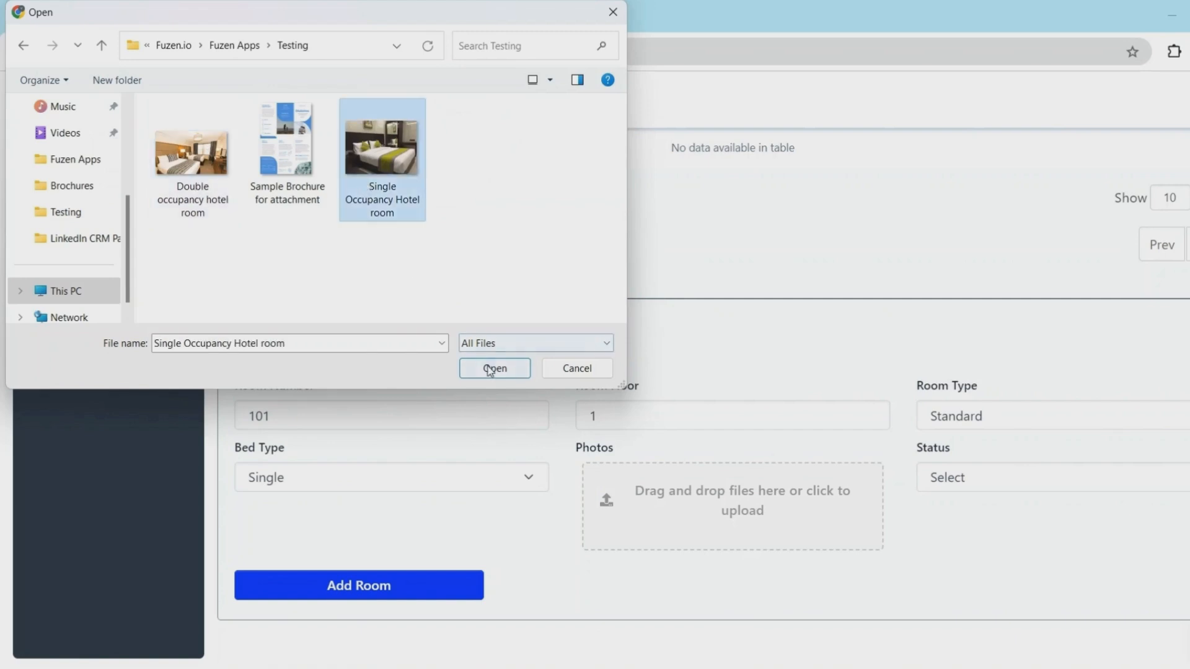
left_click(494, 369)
left_click(943, 485)
left_click(956, 531)
left_click(468, 594)
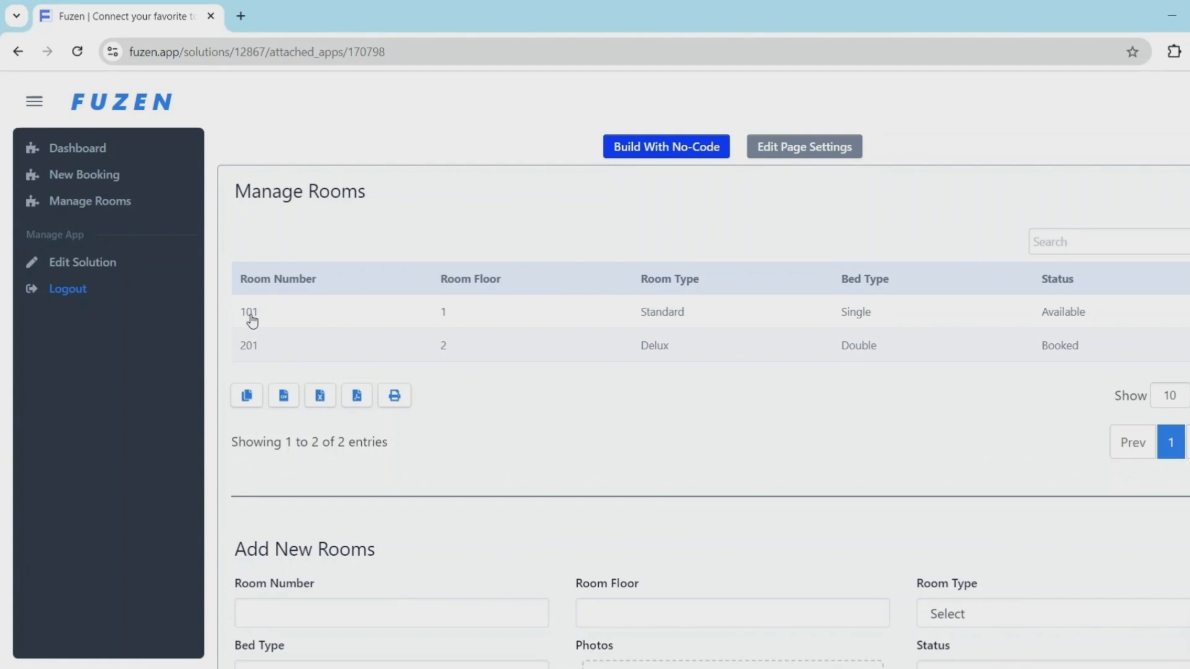
Open room 101's details page in the no-code builder and add a Card structure block to it
left_click(251, 314)
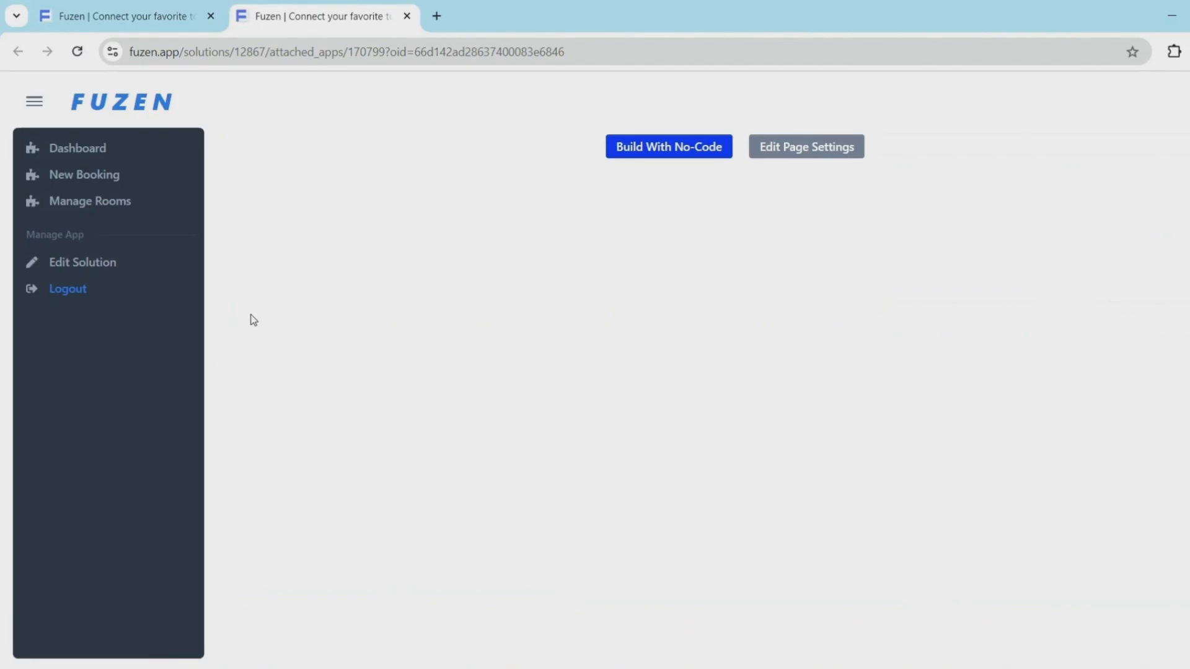
left_click(626, 159)
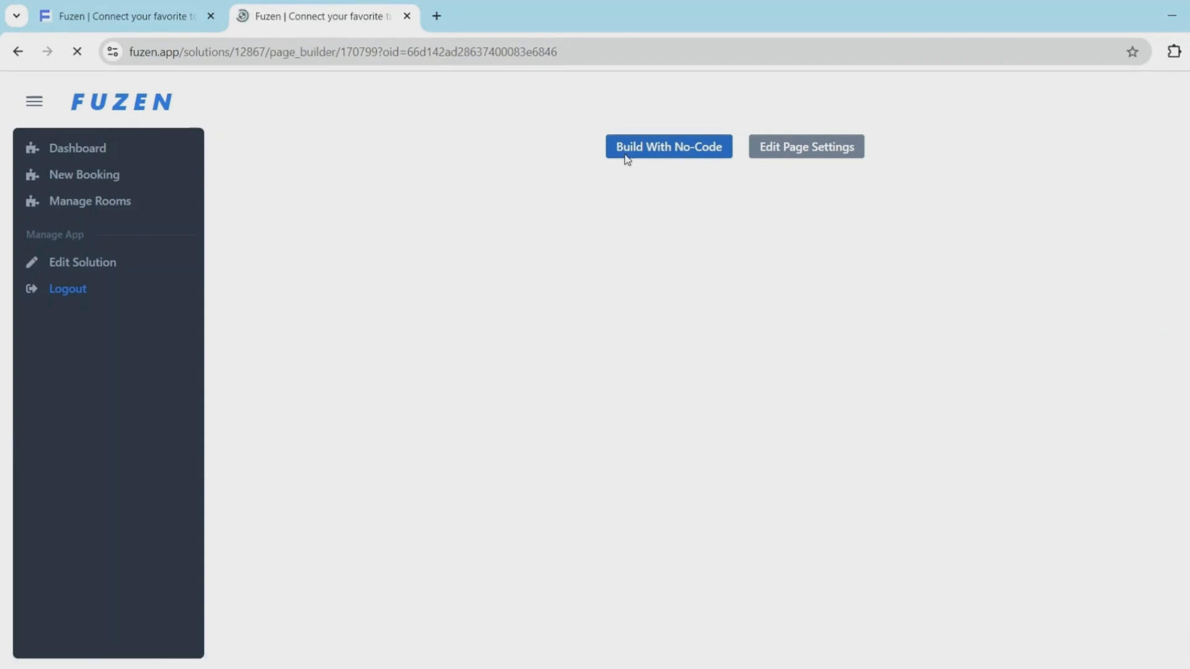
left_click(179, 180)
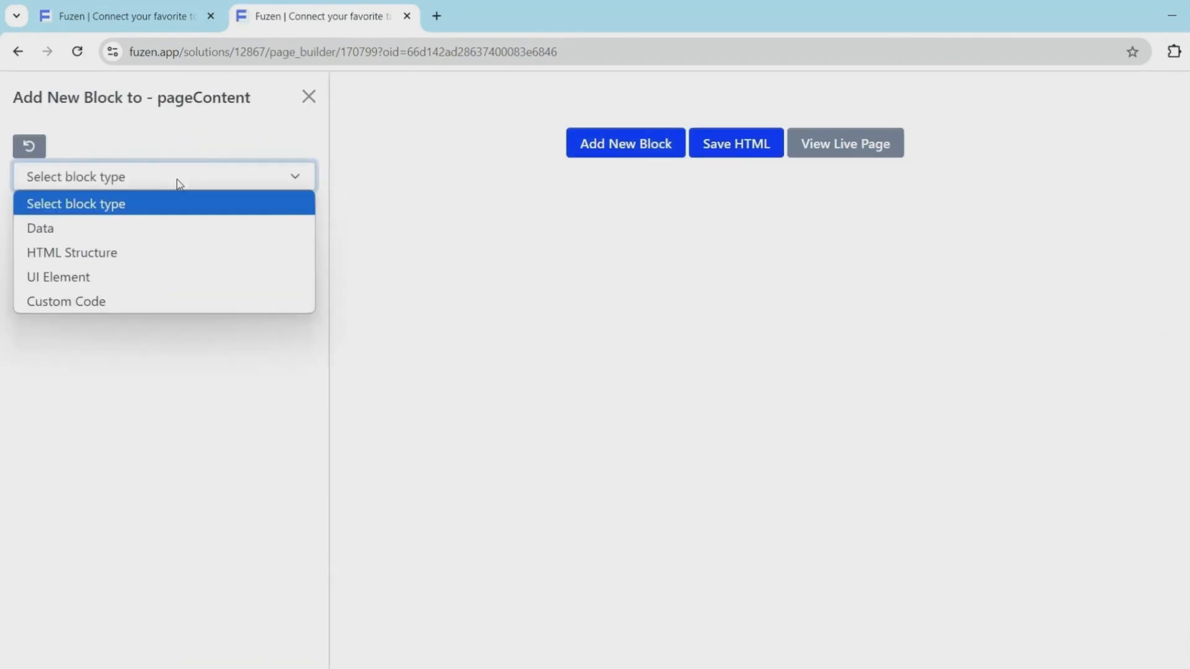
left_click(143, 259)
left_click(156, 223)
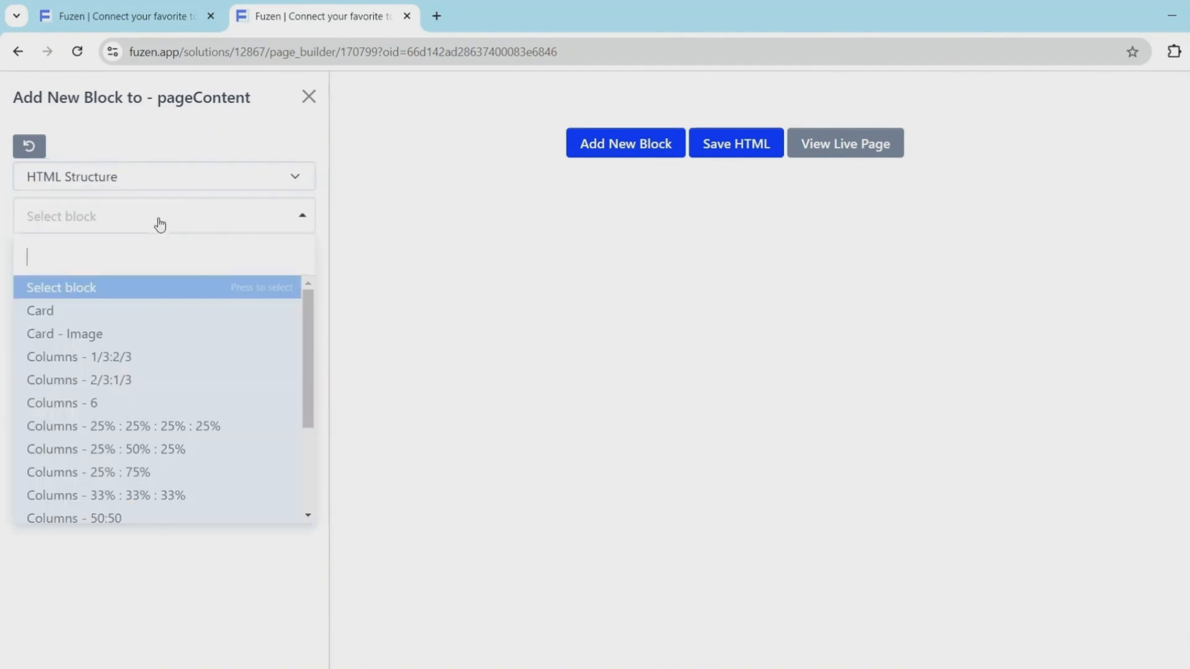
left_click(138, 313)
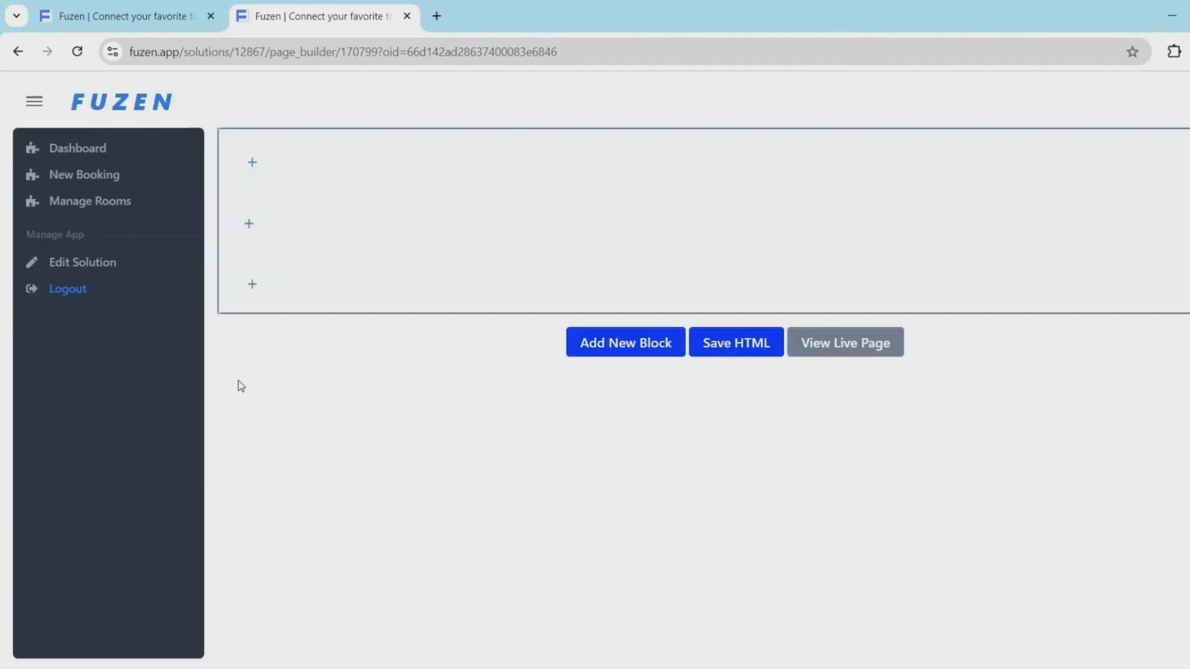
Set up a Header element for the card's header with the heading text Manage Room Details
left_click(256, 168)
left_click(128, 180)
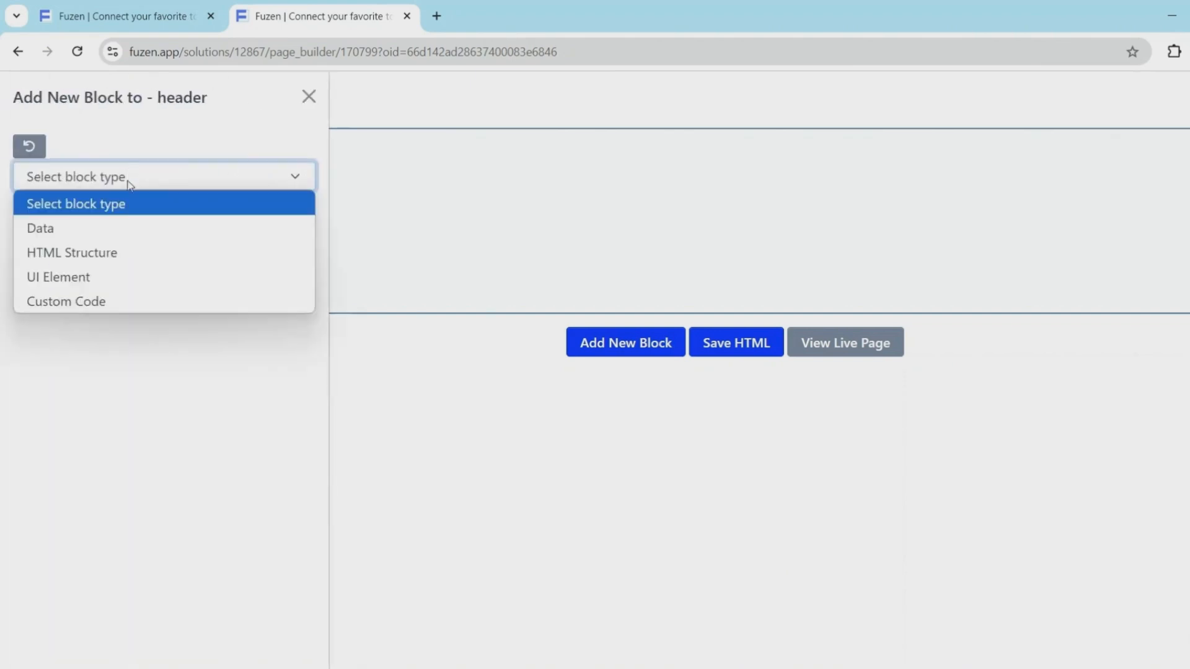
left_click(111, 277)
left_click(125, 216)
type("head")
left_click(120, 300)
left_click(106, 357)
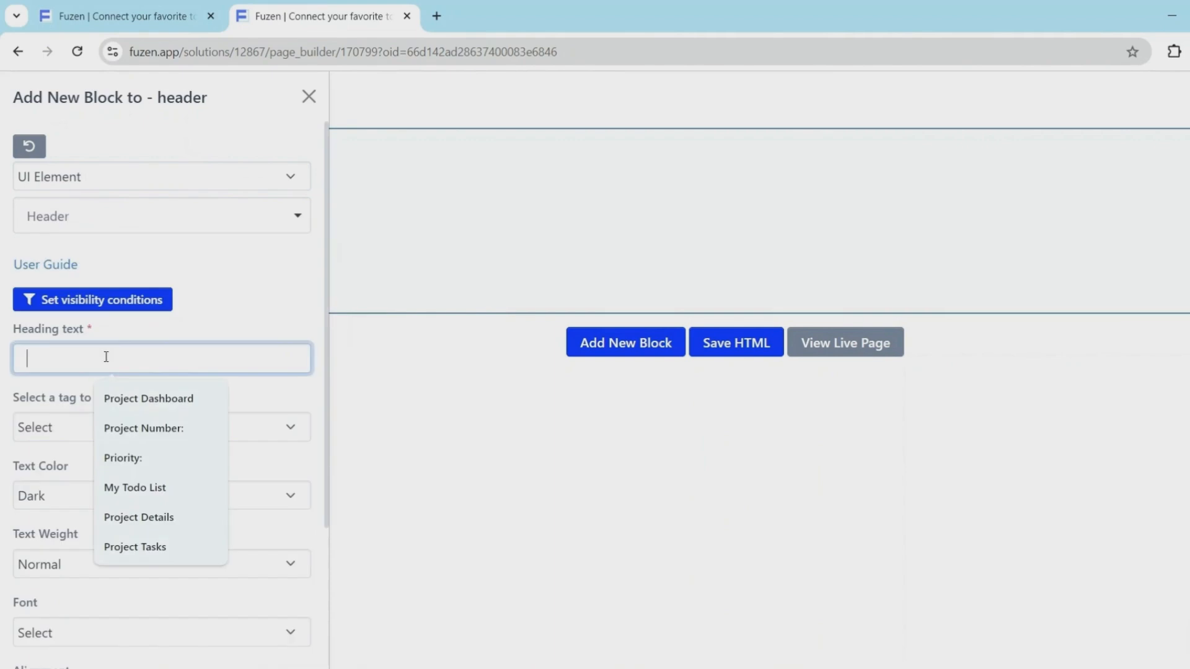
type("Manage Room Details")
Give the heading the Heading 4 tag and a Medium bottom margin, and add it to the card
left_click(83, 428)
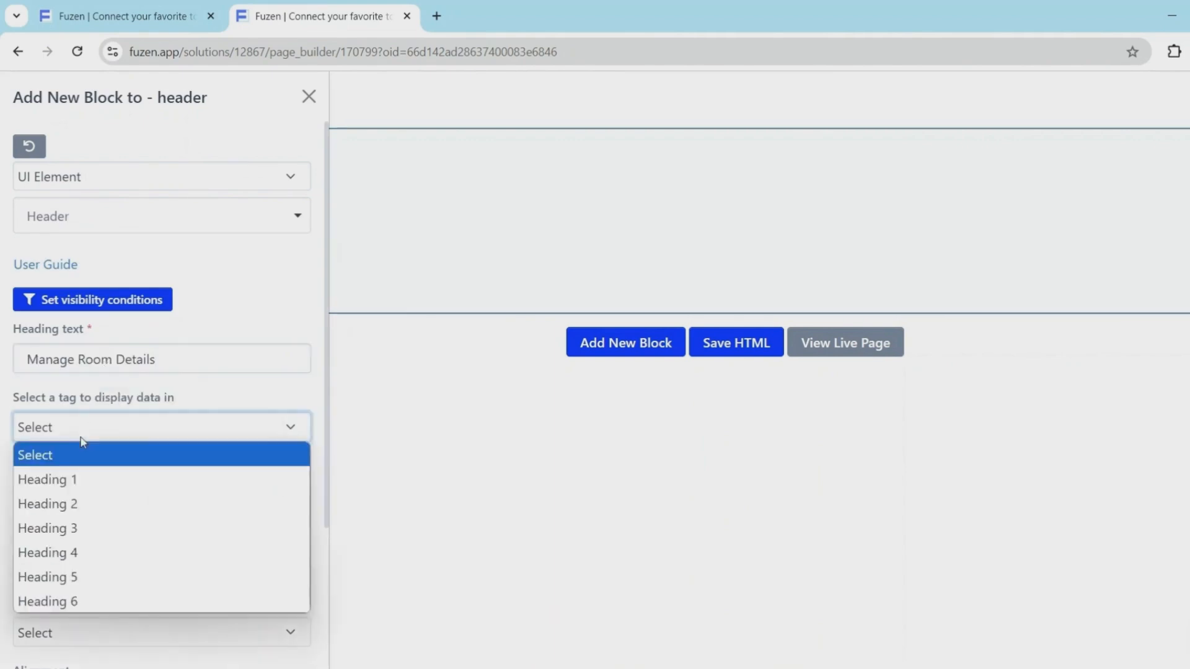
left_click(90, 530)
scroll(72, 553, "down", 3)
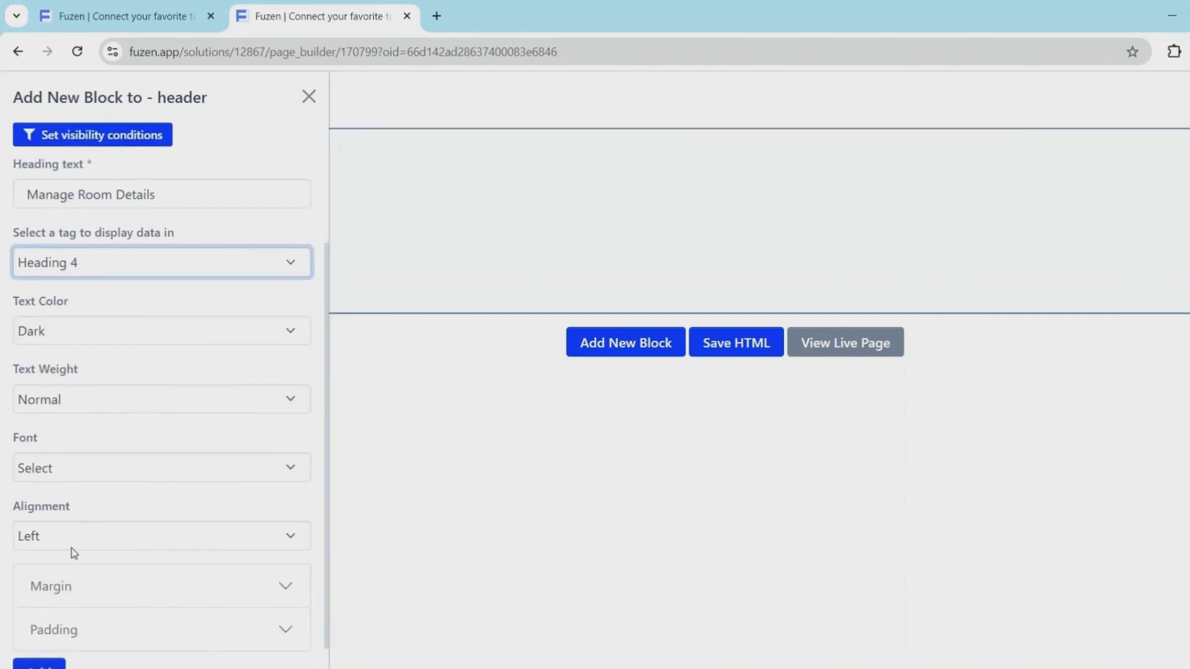
left_click(72, 553)
scroll(69, 567, "down", 4)
left_click(74, 456)
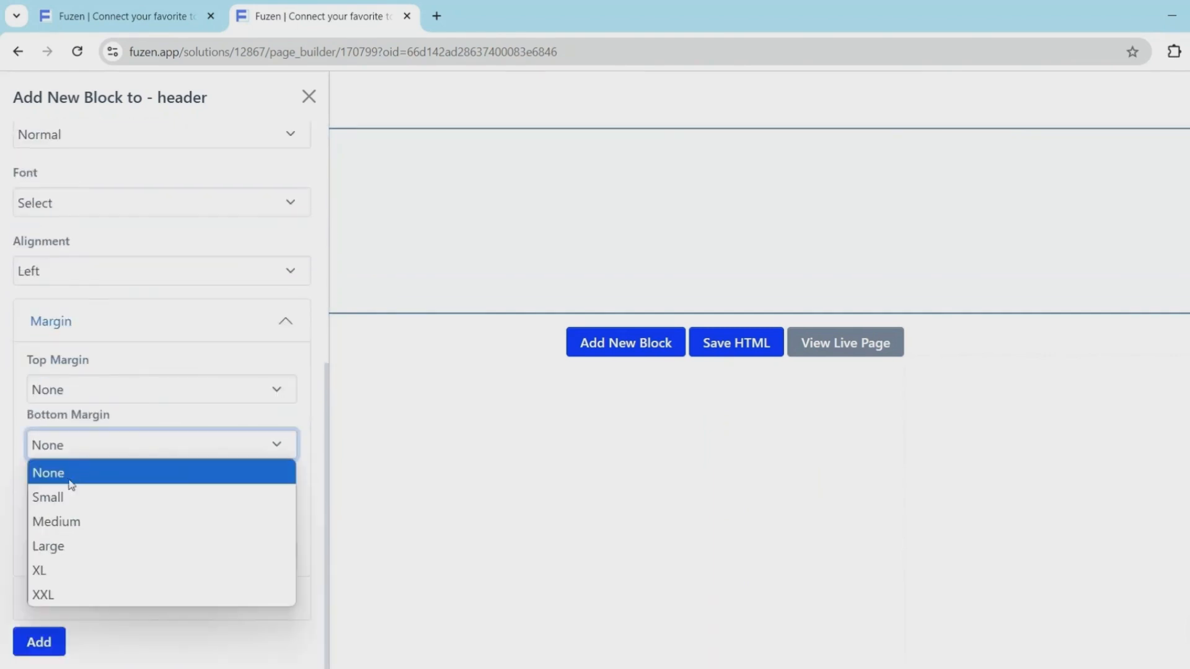
left_click(55, 523)
left_click(39, 641)
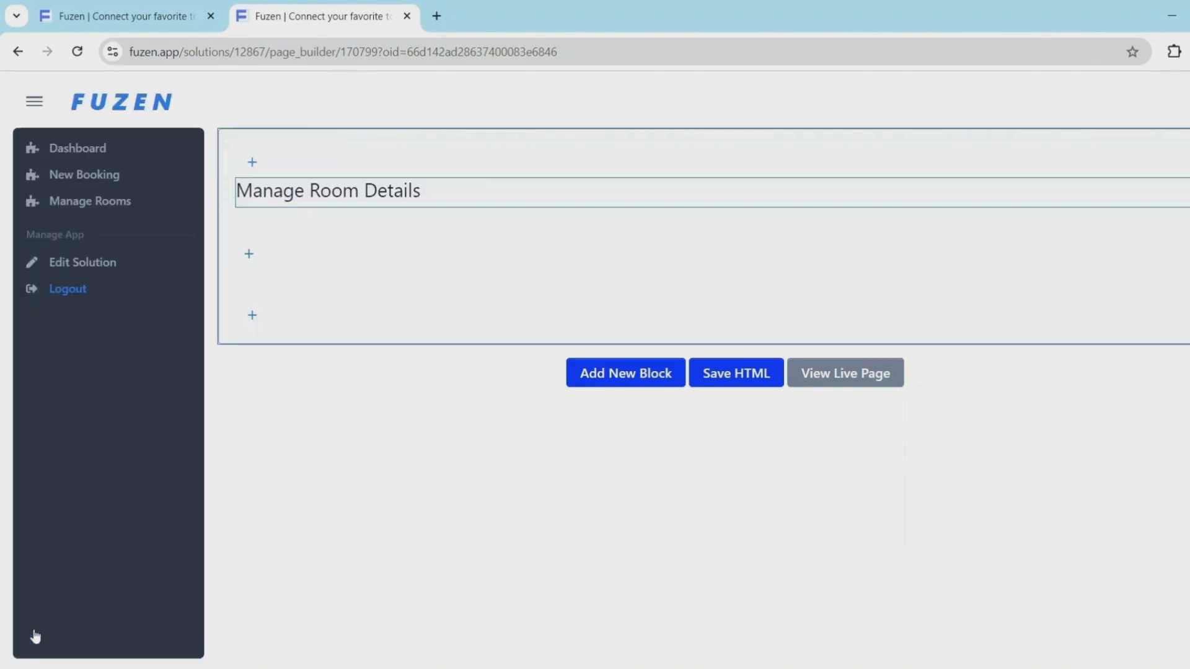
Add a Seperator element with a line width of 50 to the card's header
left_click(251, 164)
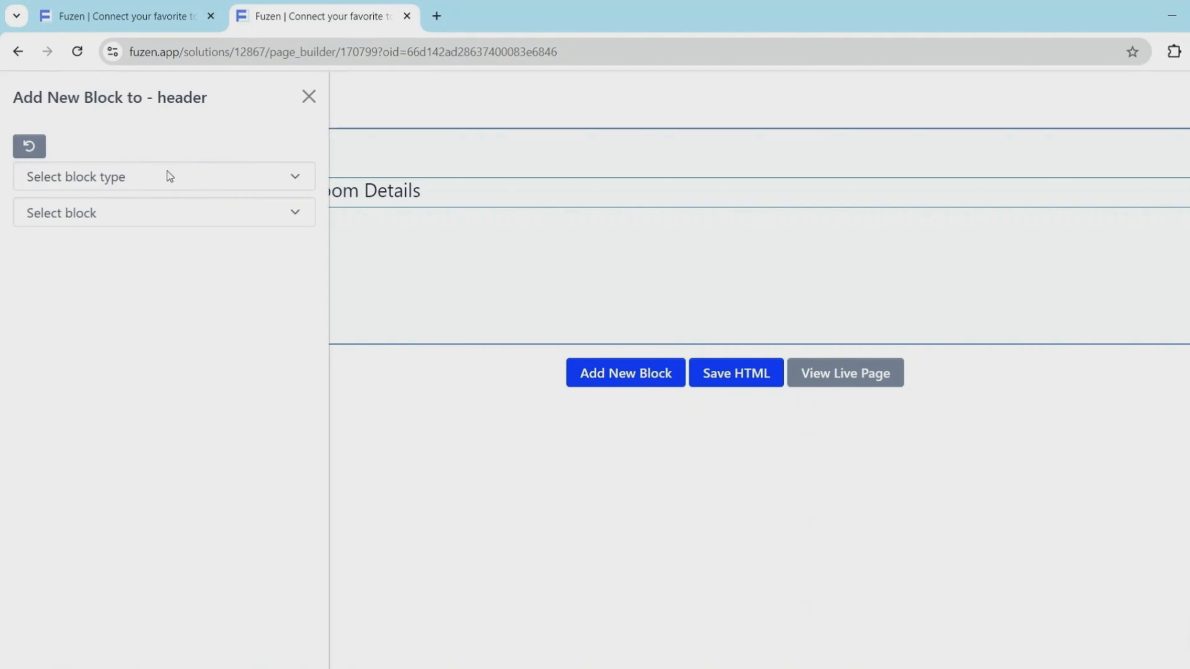
left_click(149, 177)
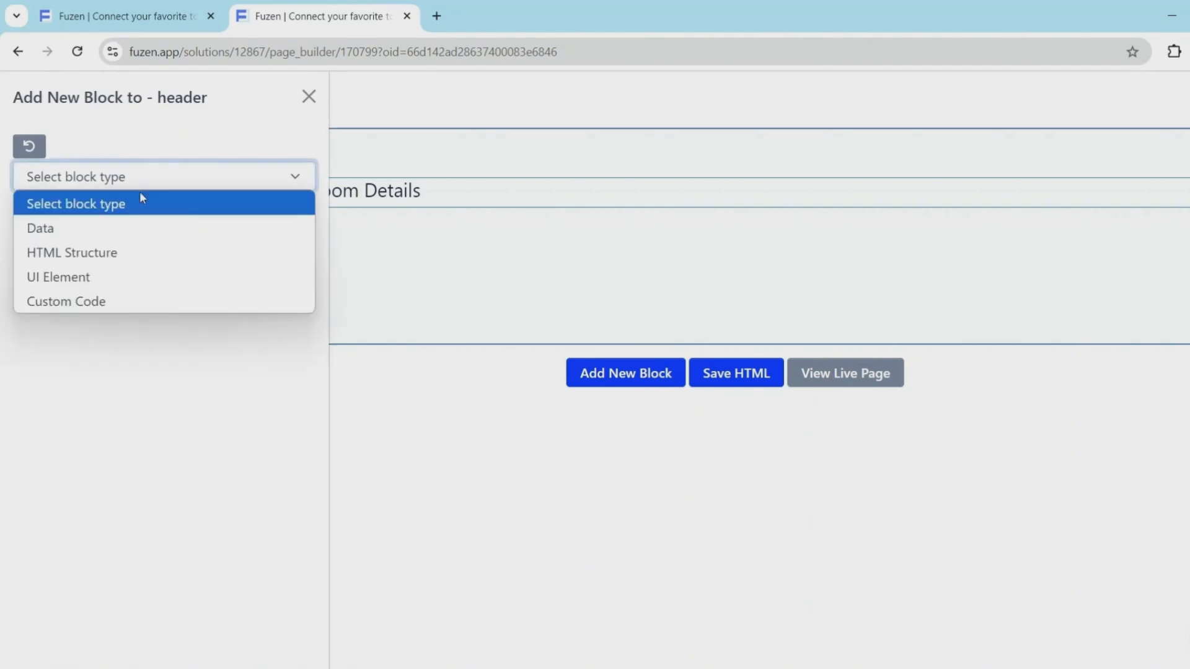
left_click(120, 276)
left_click(122, 227)
type("s")
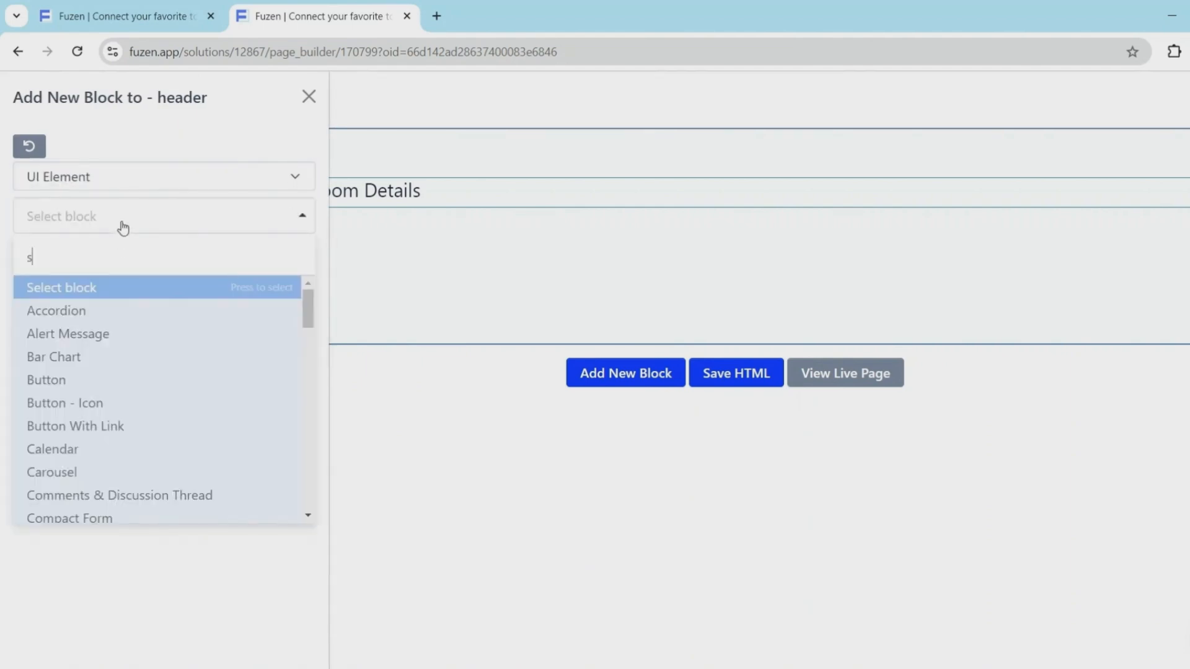
type("e")
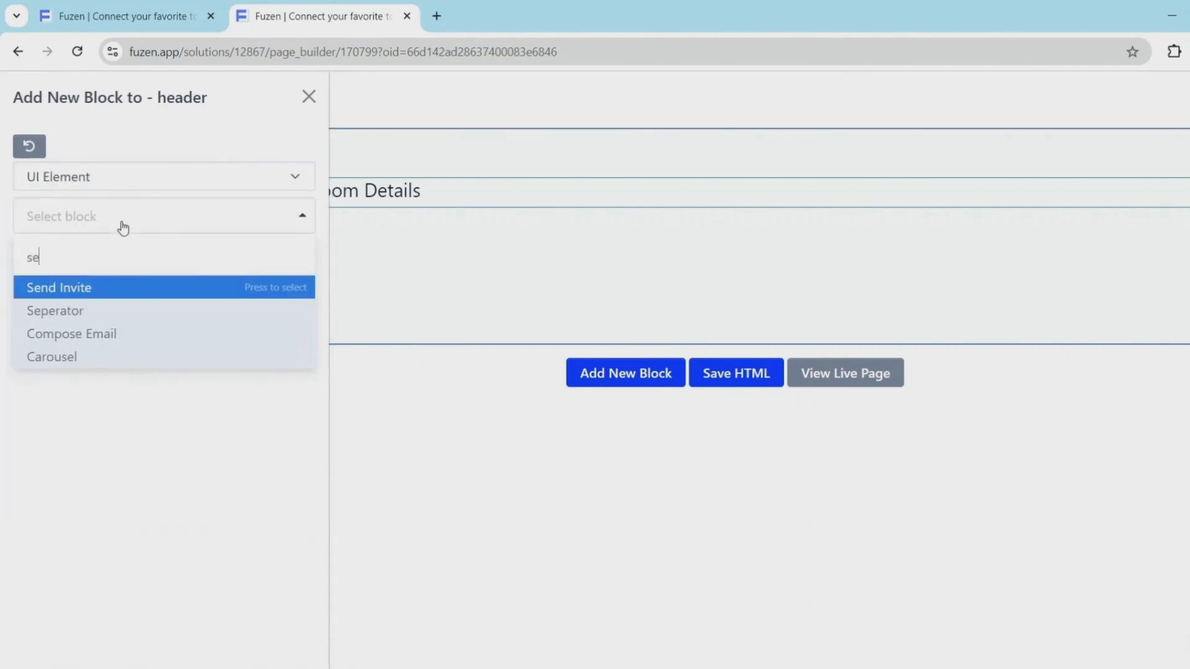
left_click(110, 322)
scroll(103, 316, "down", 1)
left_click(77, 251)
type("50")
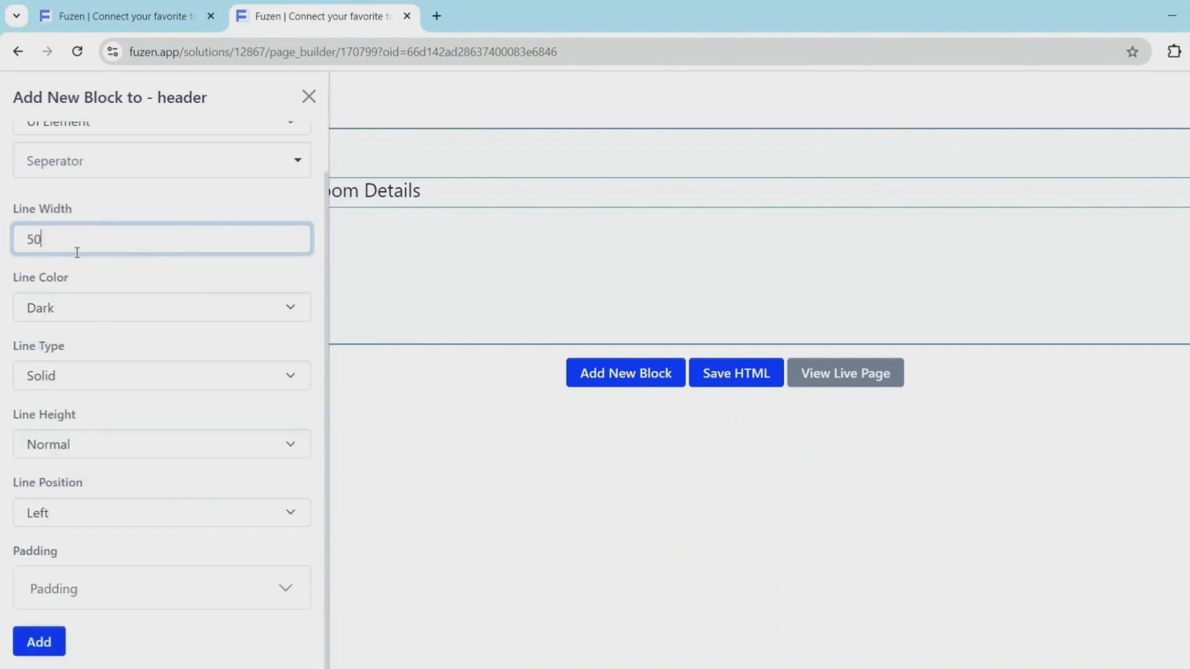
left_click(38, 643)
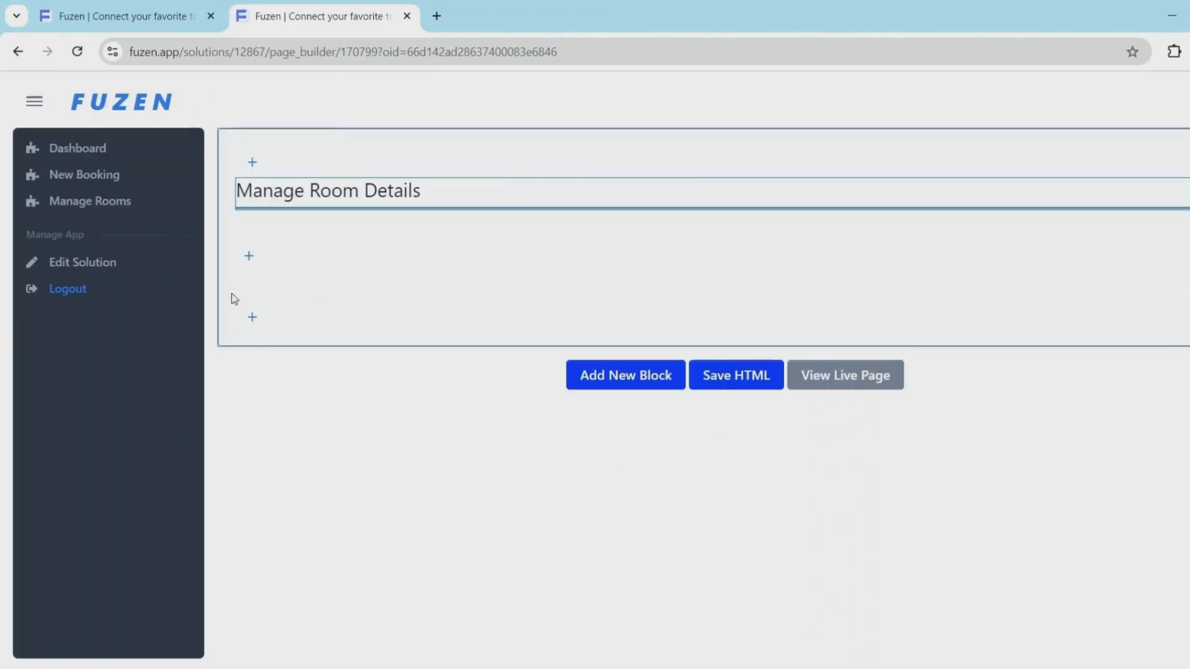
Add a Columns - 50:50 structure block to the card's body
left_click(248, 256)
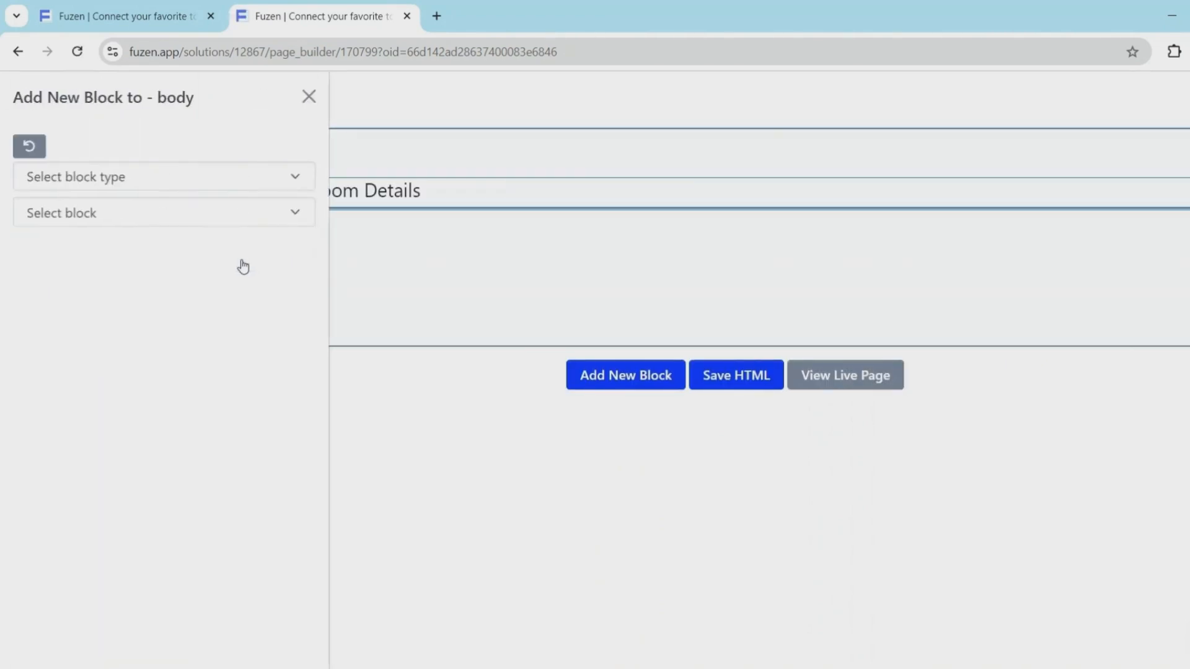
left_click(145, 188)
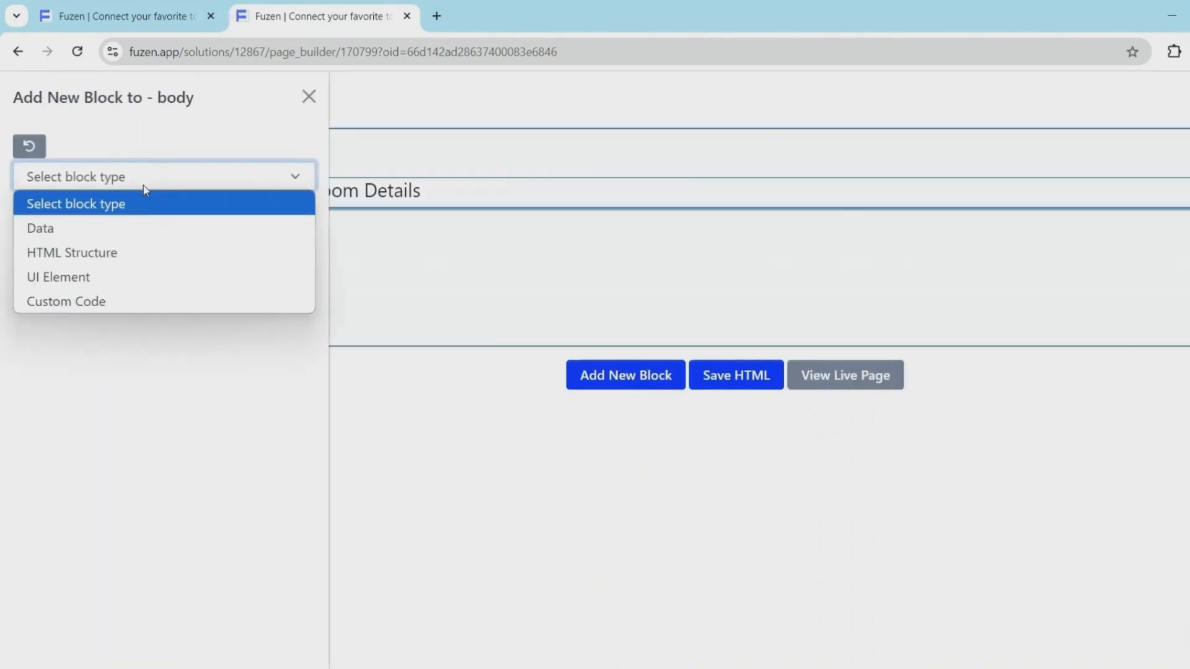
left_click(132, 253)
left_click(139, 230)
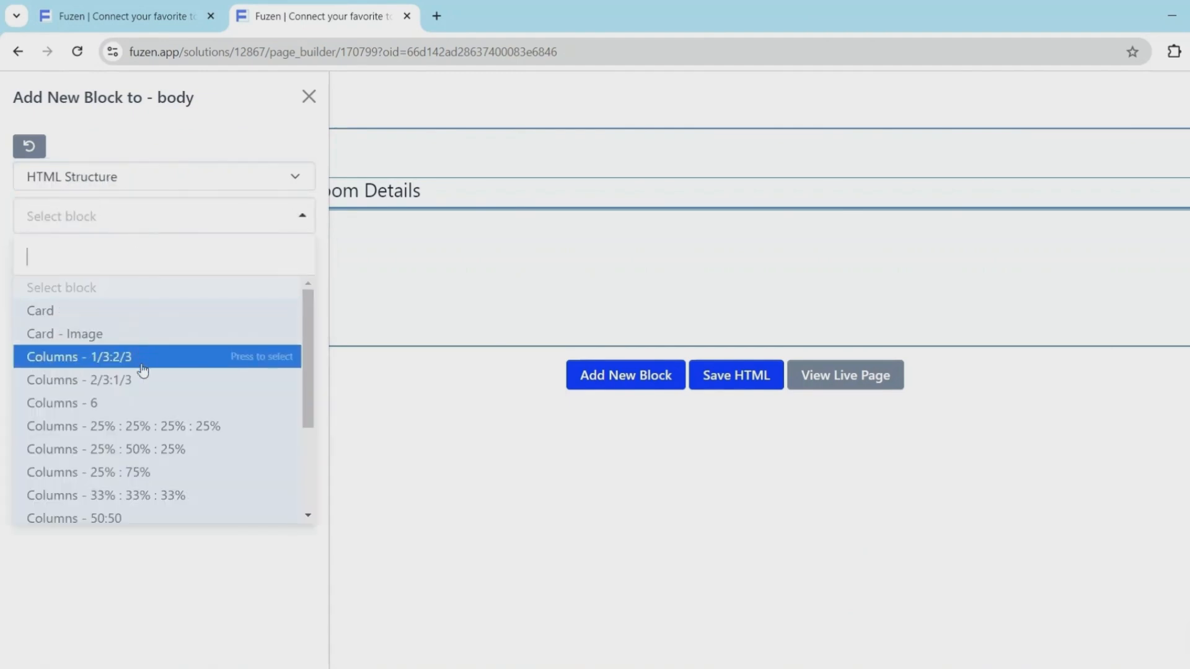
scroll(140, 367, "down", 1)
left_click(142, 436)
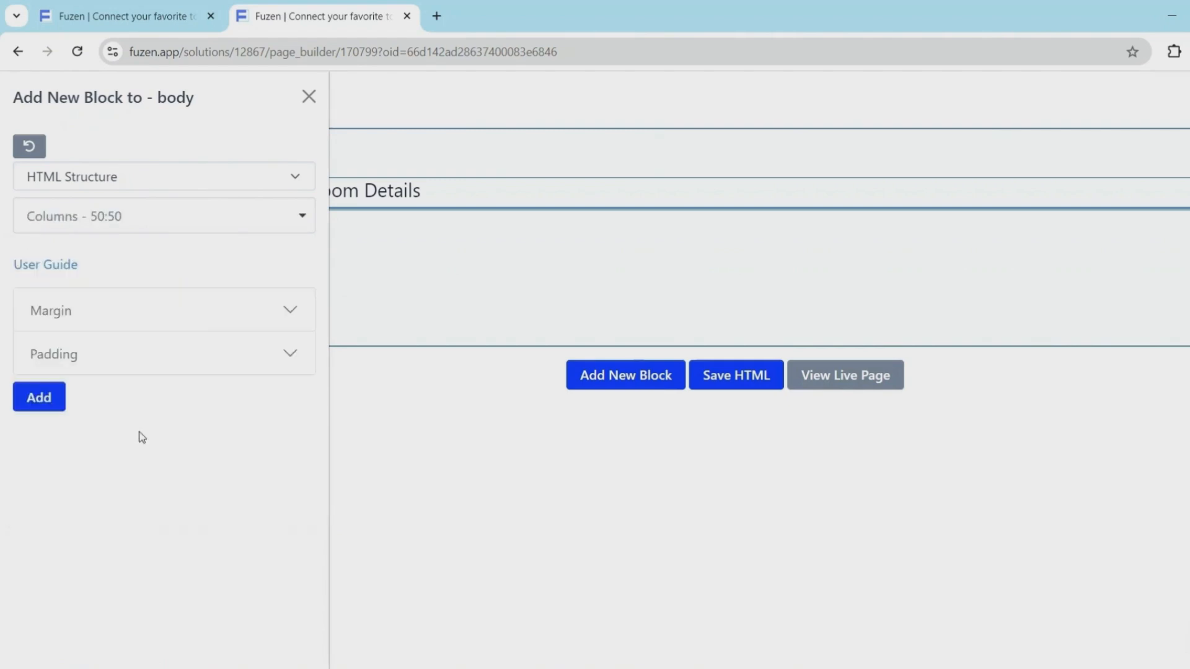
left_click(38, 409)
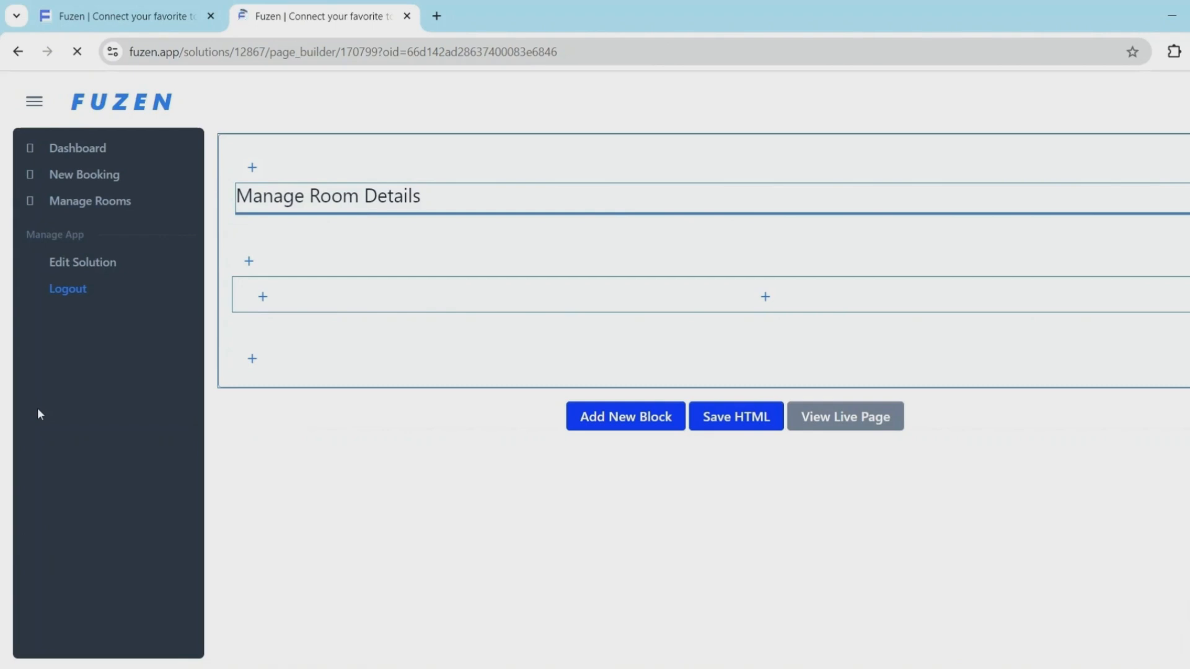
Add an Inline Element block to the first column of the 50:50 layout
left_click(262, 292)
left_click(135, 187)
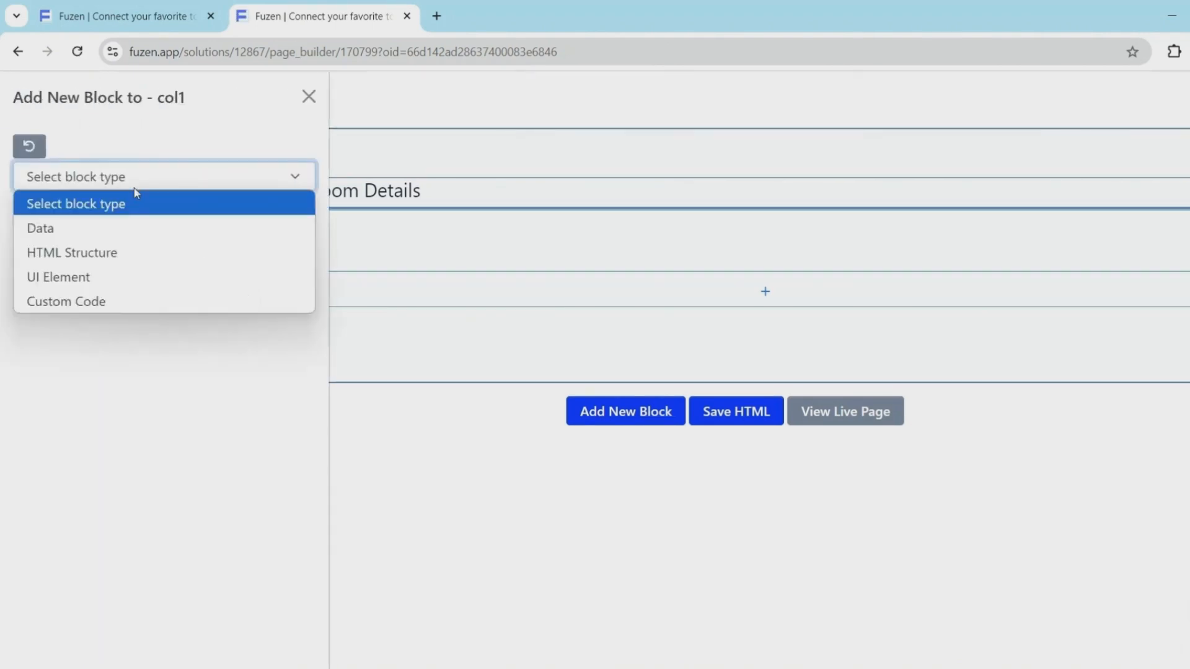
left_click(117, 278)
left_click(121, 227)
type("inline")
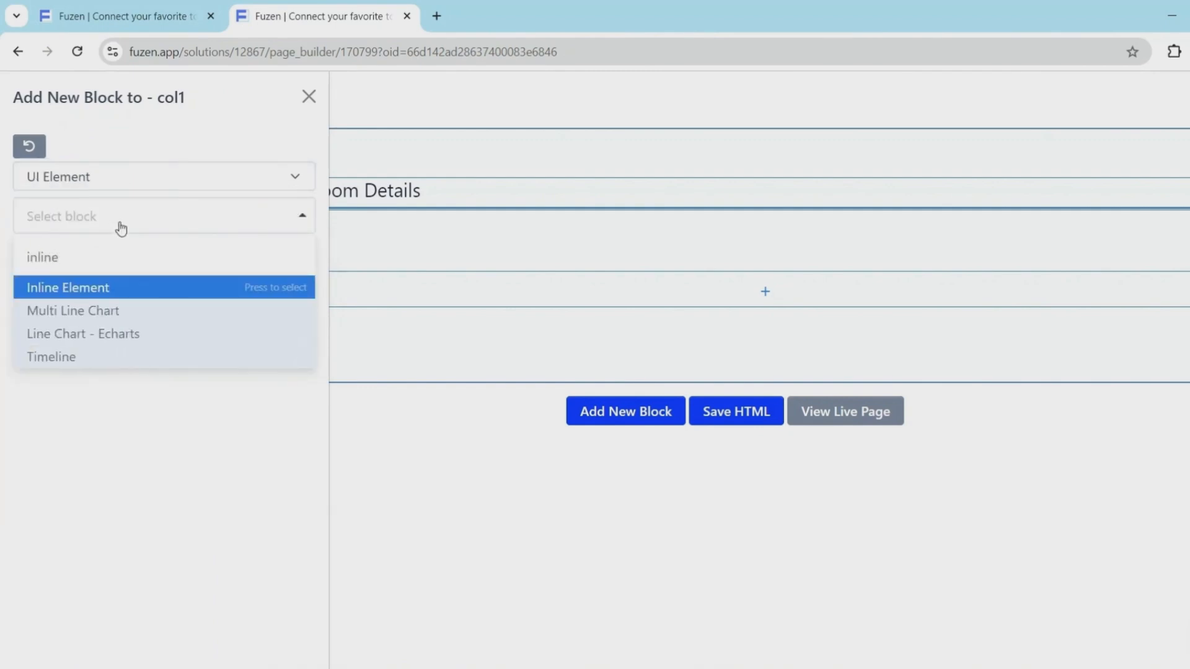
left_click(117, 291)
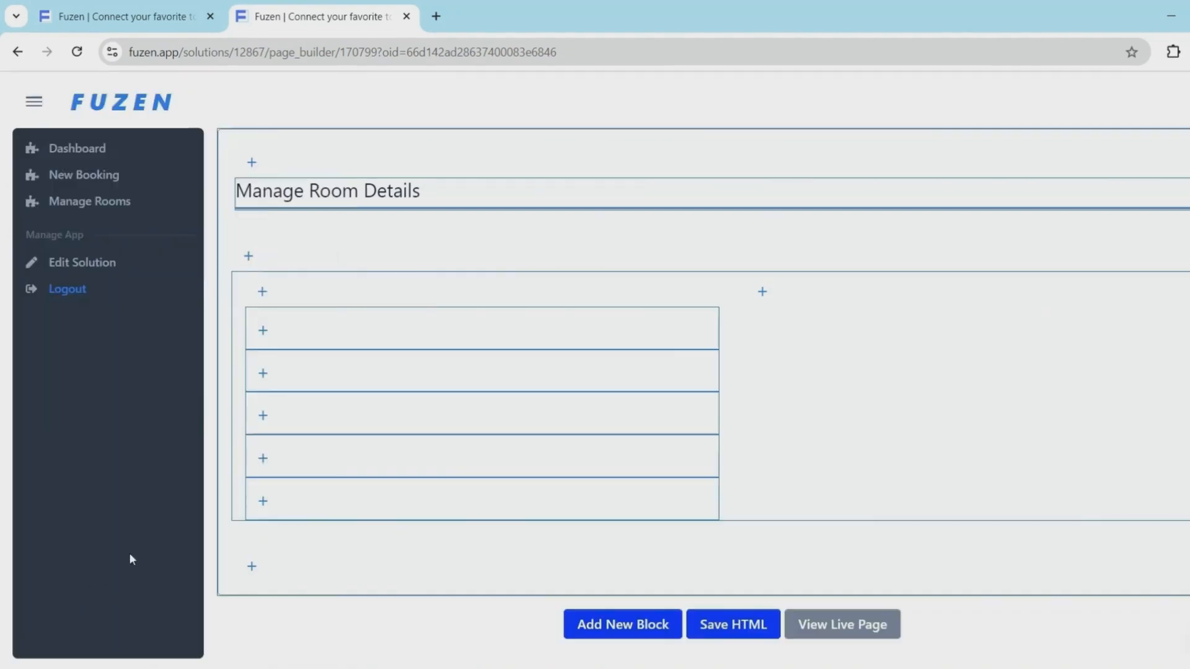
Add a Header element with the text Room Number: to the first inline row
left_click(263, 332)
left_click(126, 180)
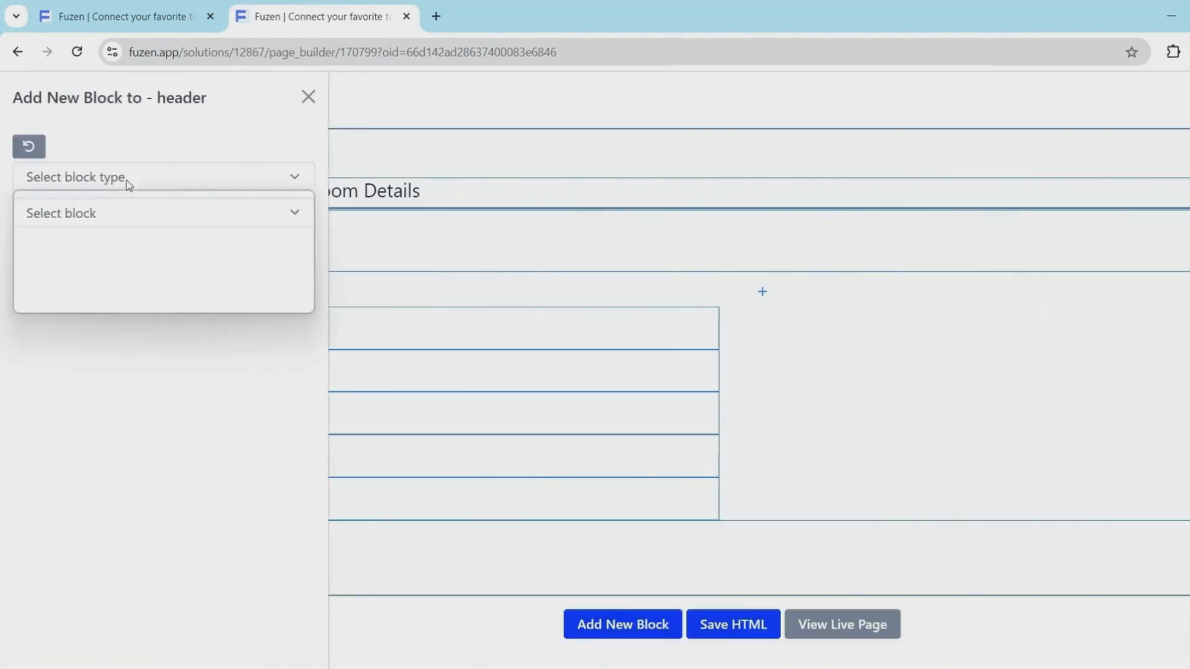
left_click(114, 267)
left_click(131, 224)
type("h")
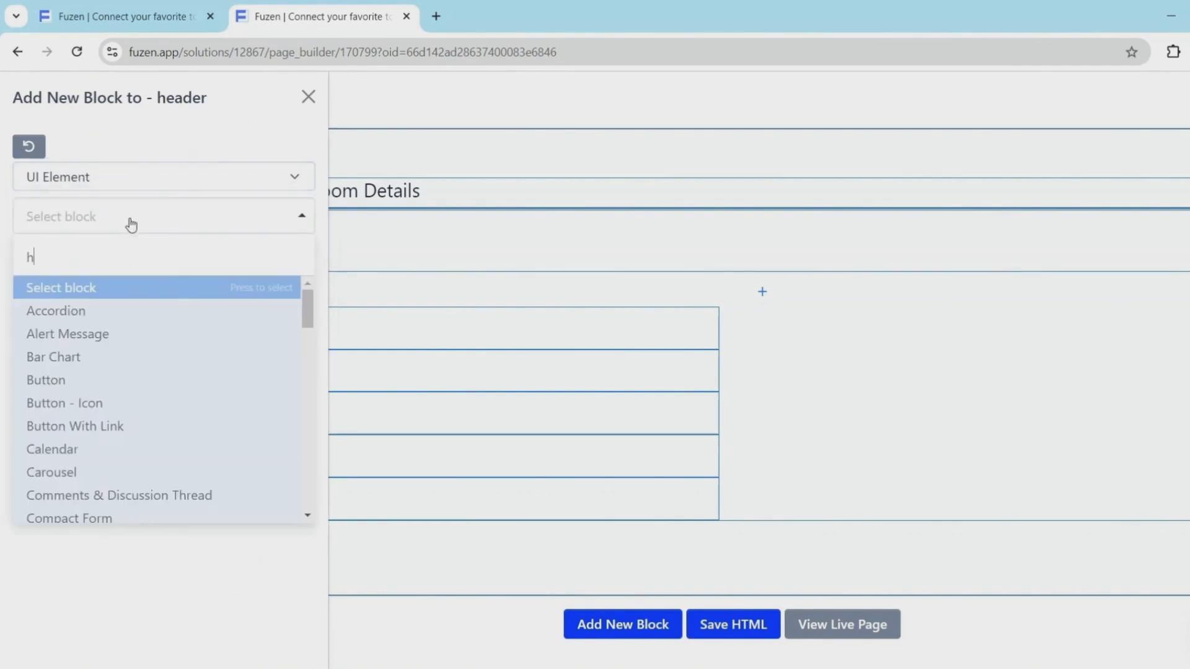
type("ea")
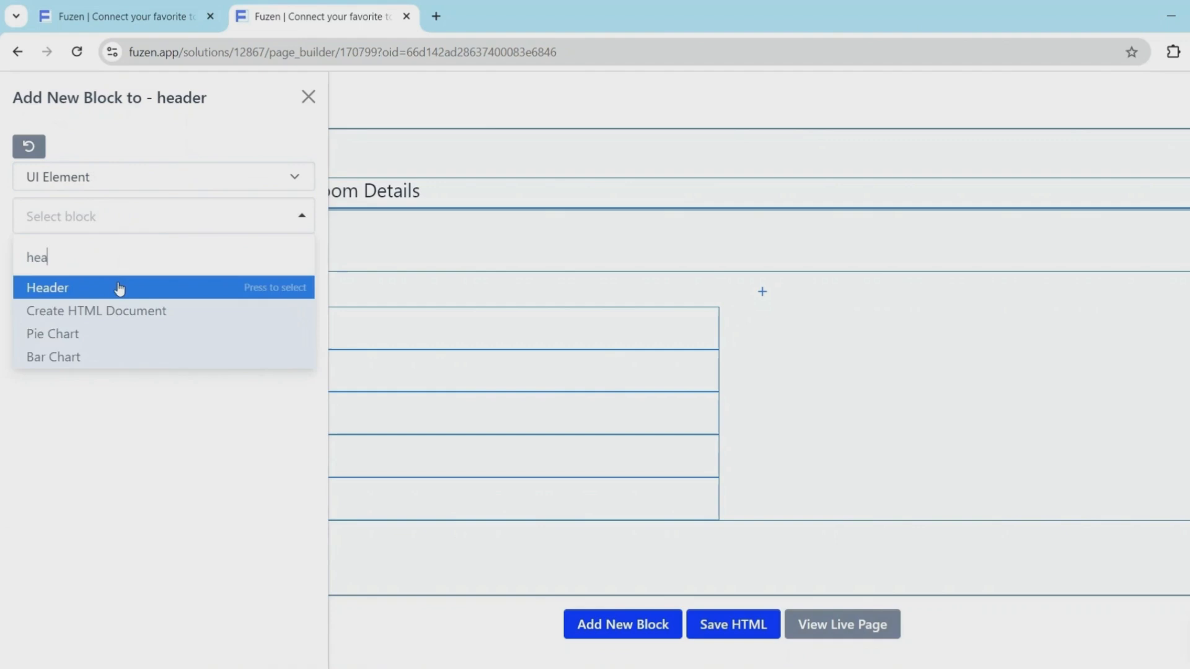
left_click(120, 289)
left_click(98, 358)
type("Roo")
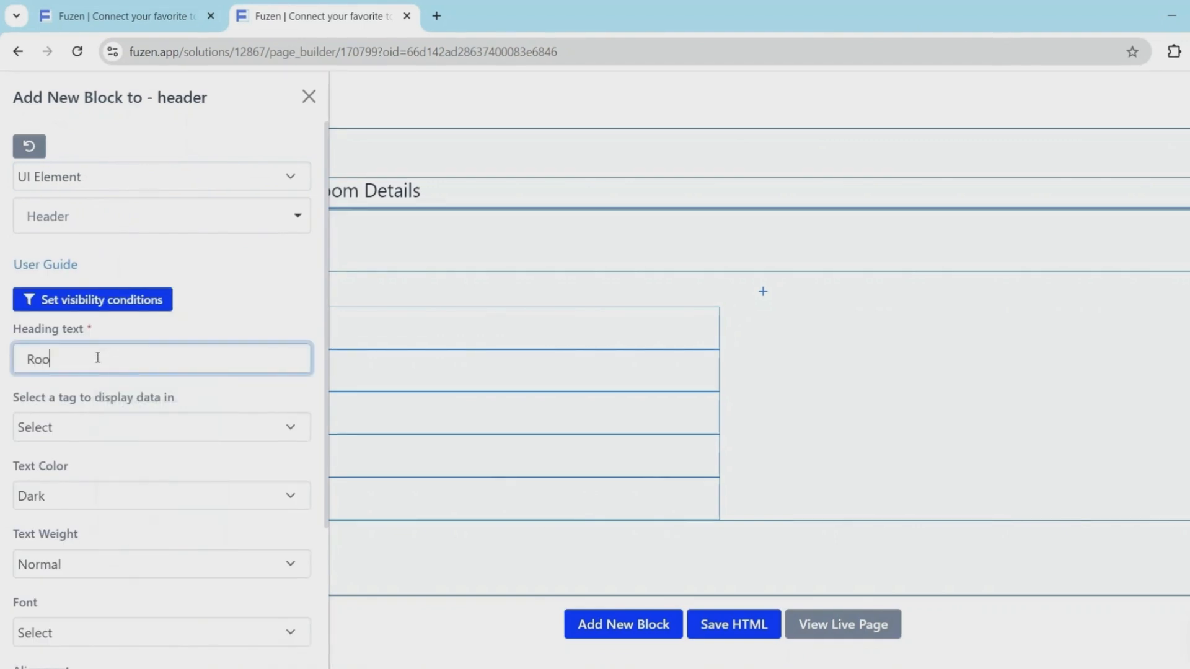
type("m Number:")
key("Return")
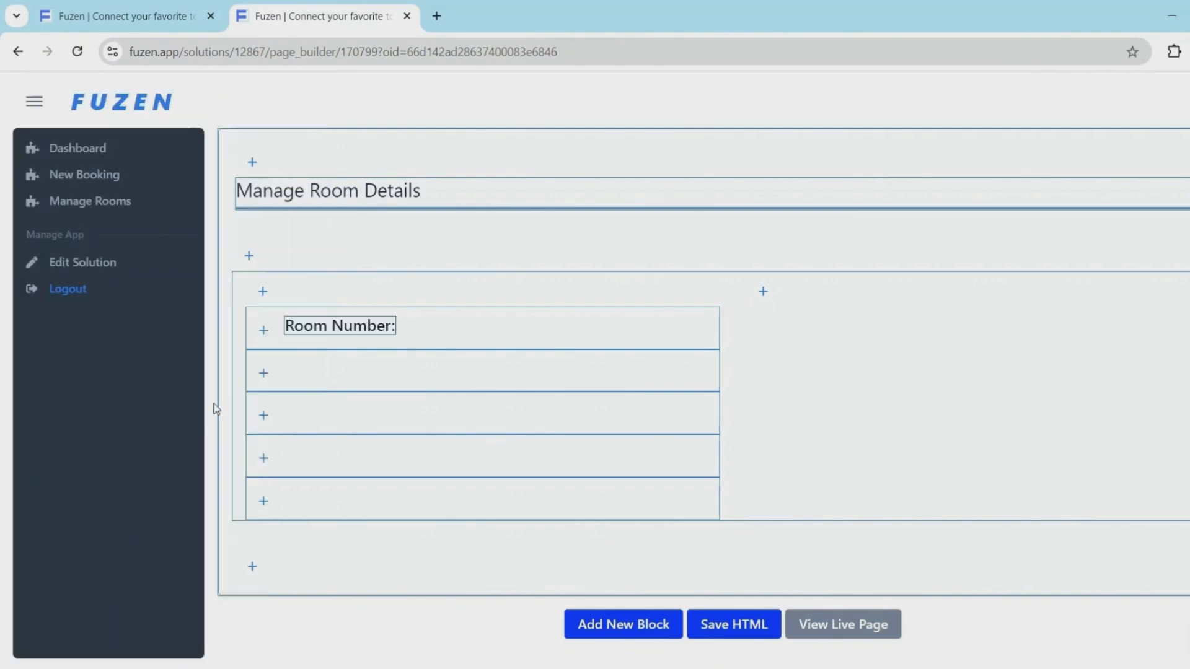
Choose a Data Display element as a new block for the Room Number row
left_click(257, 332)
left_click(102, 178)
left_click(58, 277)
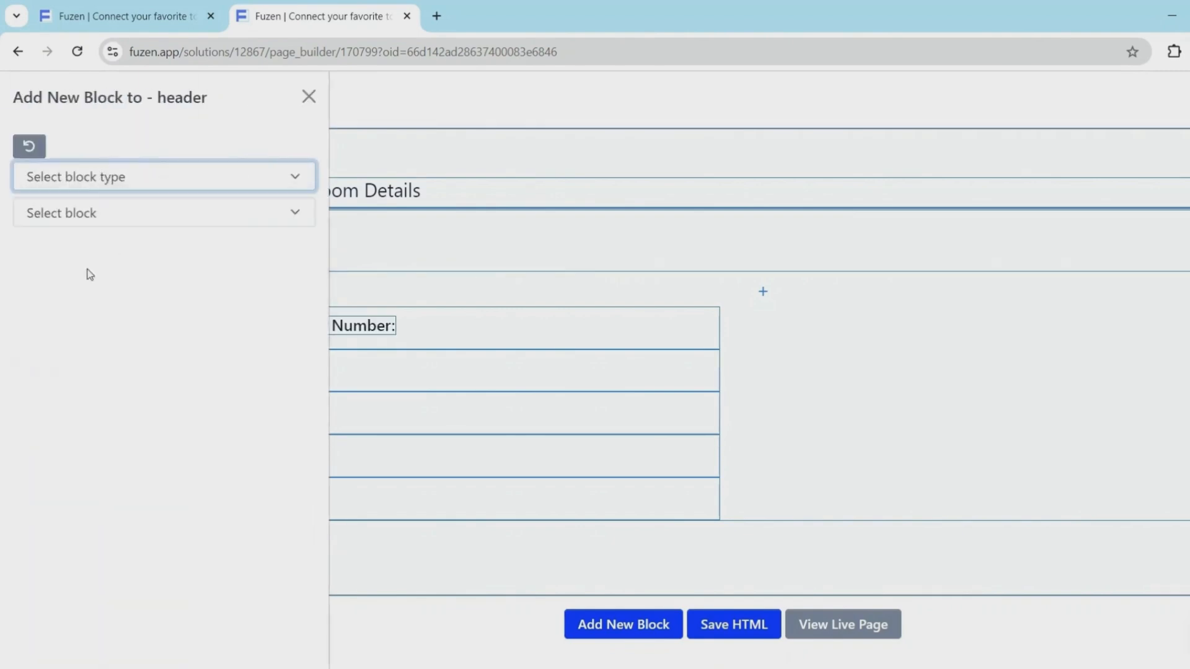
left_click(81, 212)
type("data")
left_click(86, 309)
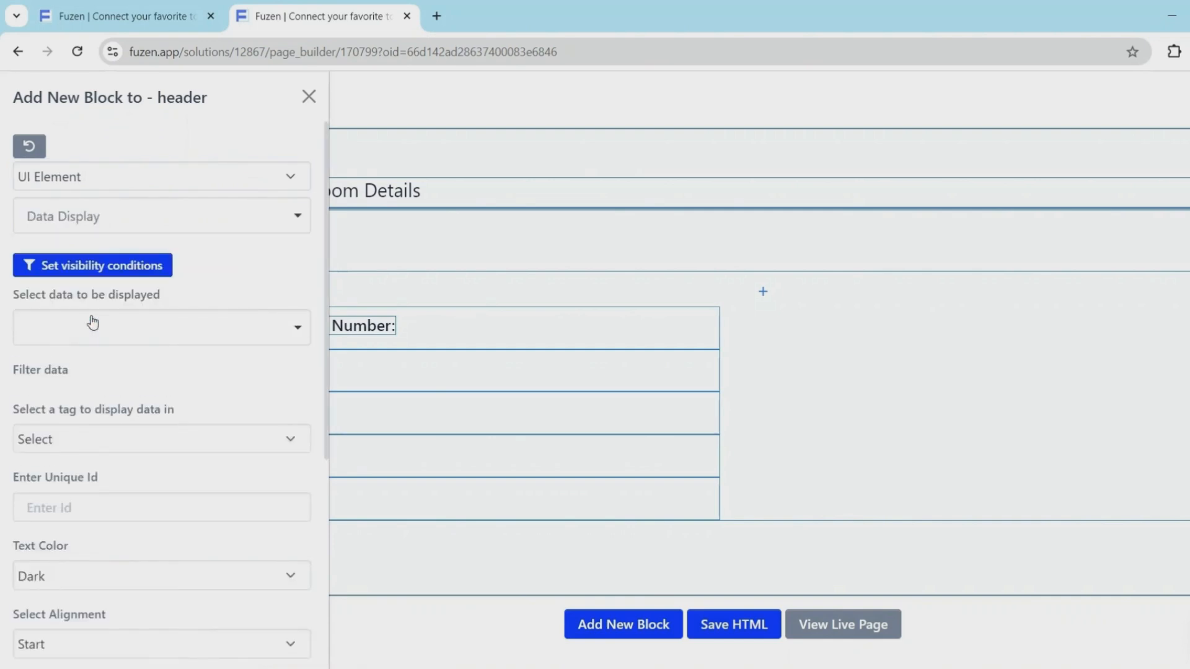
Set the Data Display to show room_number from Current Object Data (oid) and add it to the row
left_click(92, 323)
left_click(99, 450)
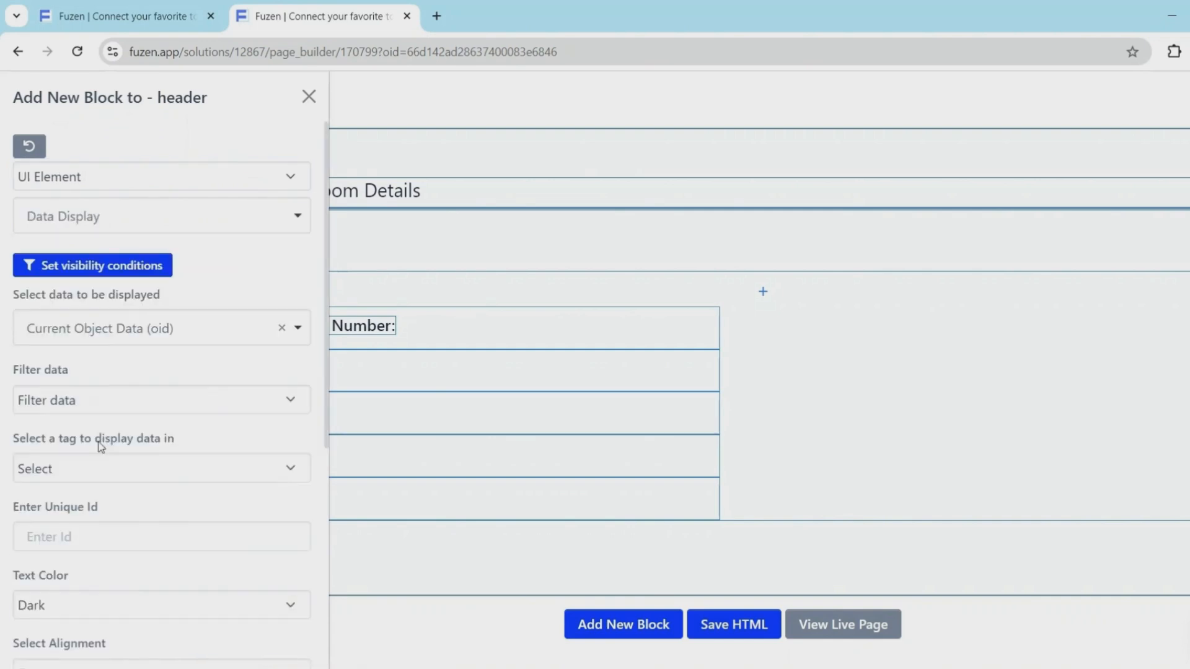
left_click(93, 398)
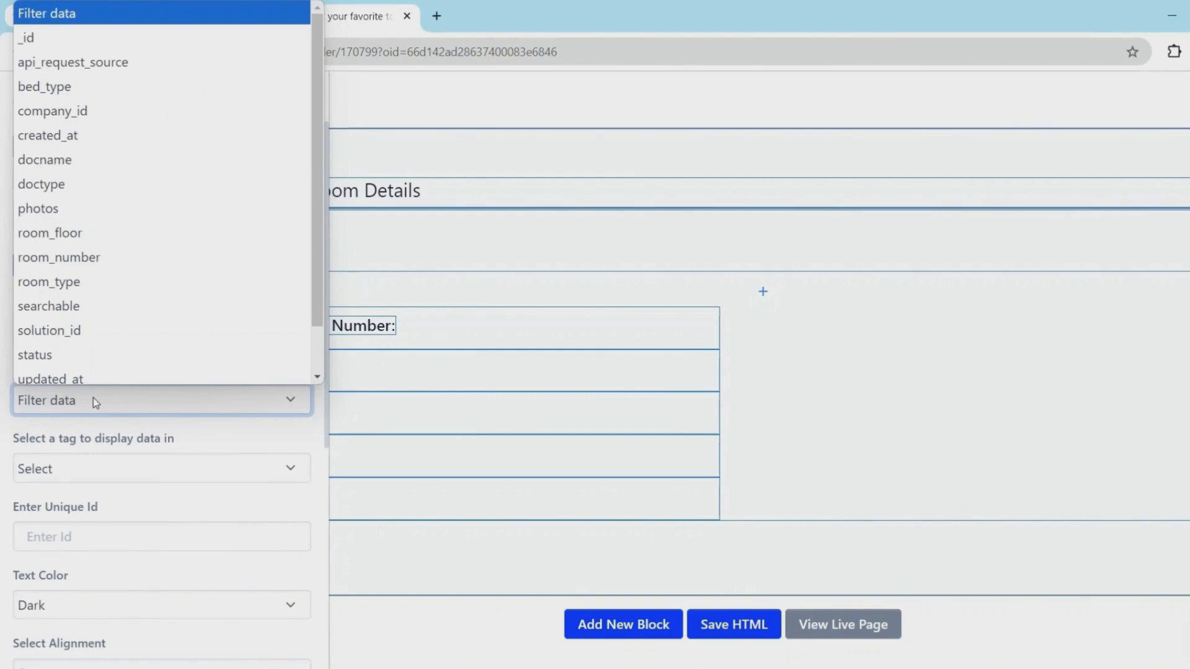
left_click(74, 257)
scroll(89, 426, "down", 3)
scroll(90, 426, "down", 7)
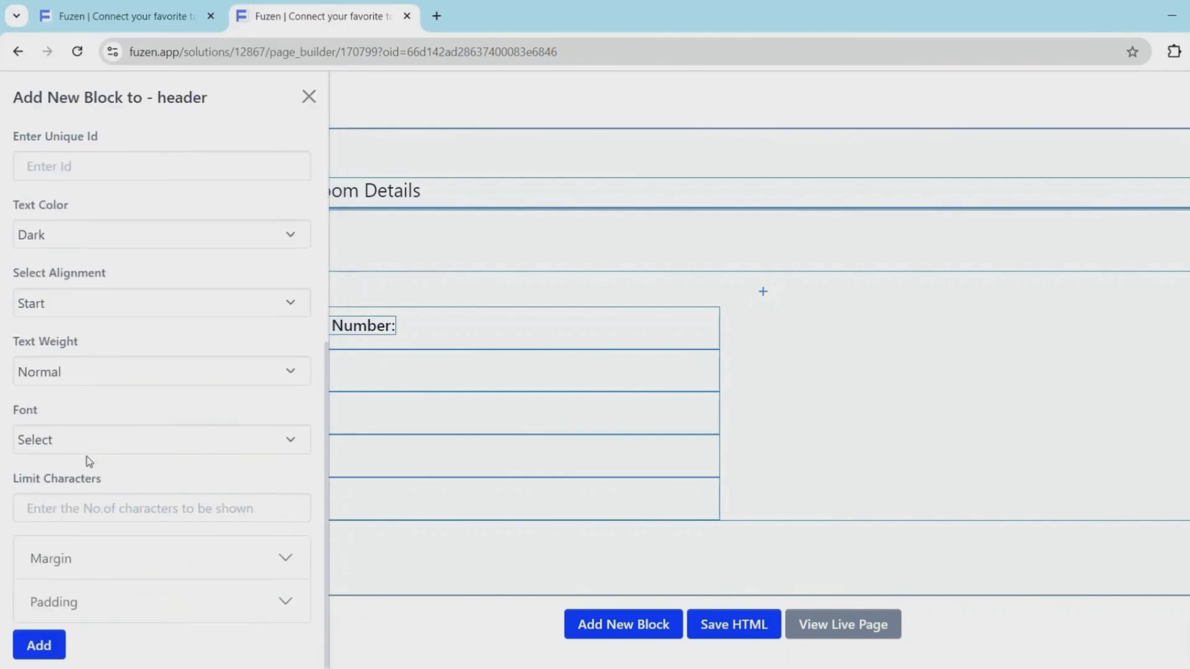
left_click(38, 638)
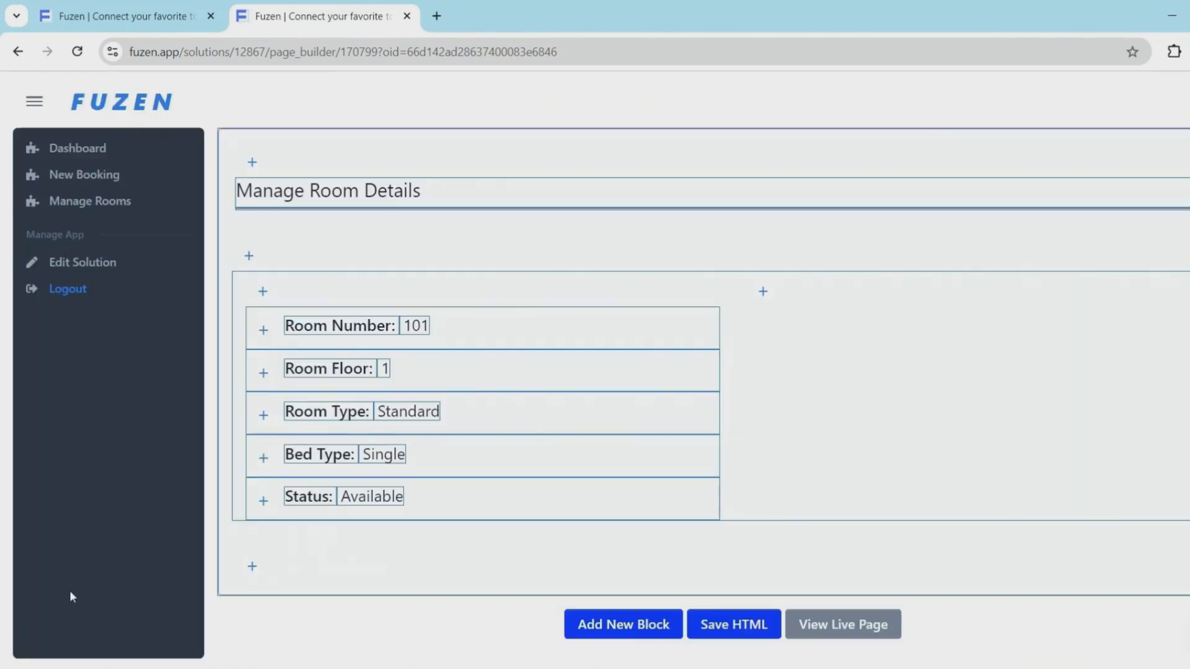
Choose an Image element as a new block for the second column of the 50:50 layout
left_click(761, 301)
left_click(83, 179)
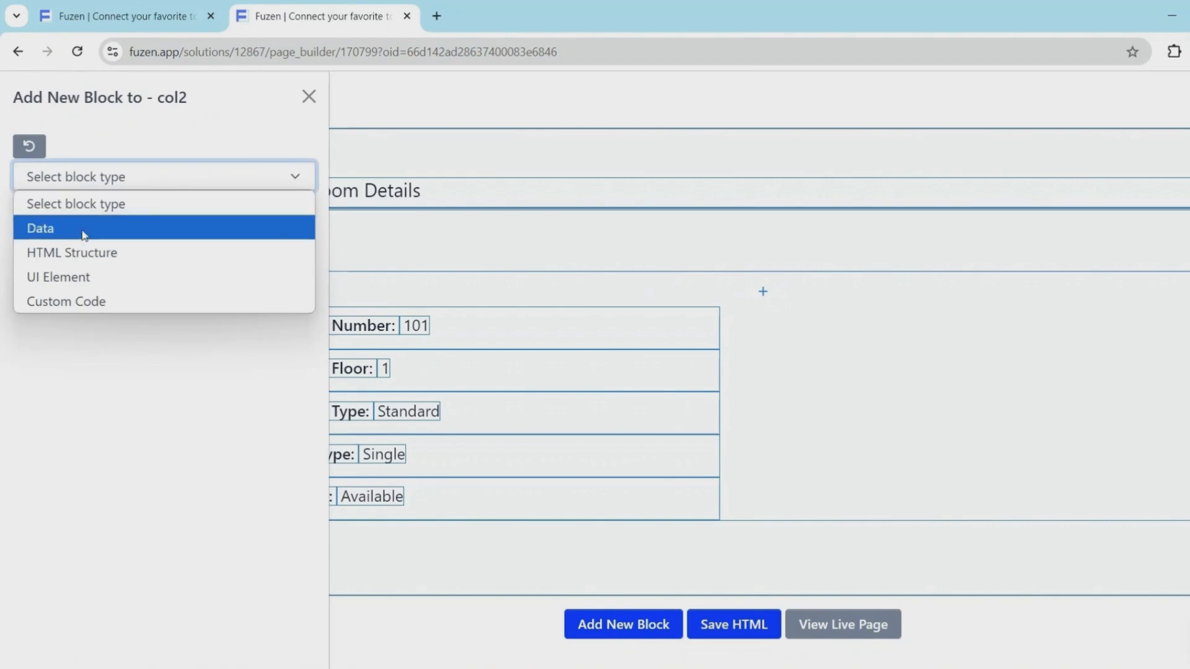
left_click(79, 279)
left_click(101, 224)
type("image")
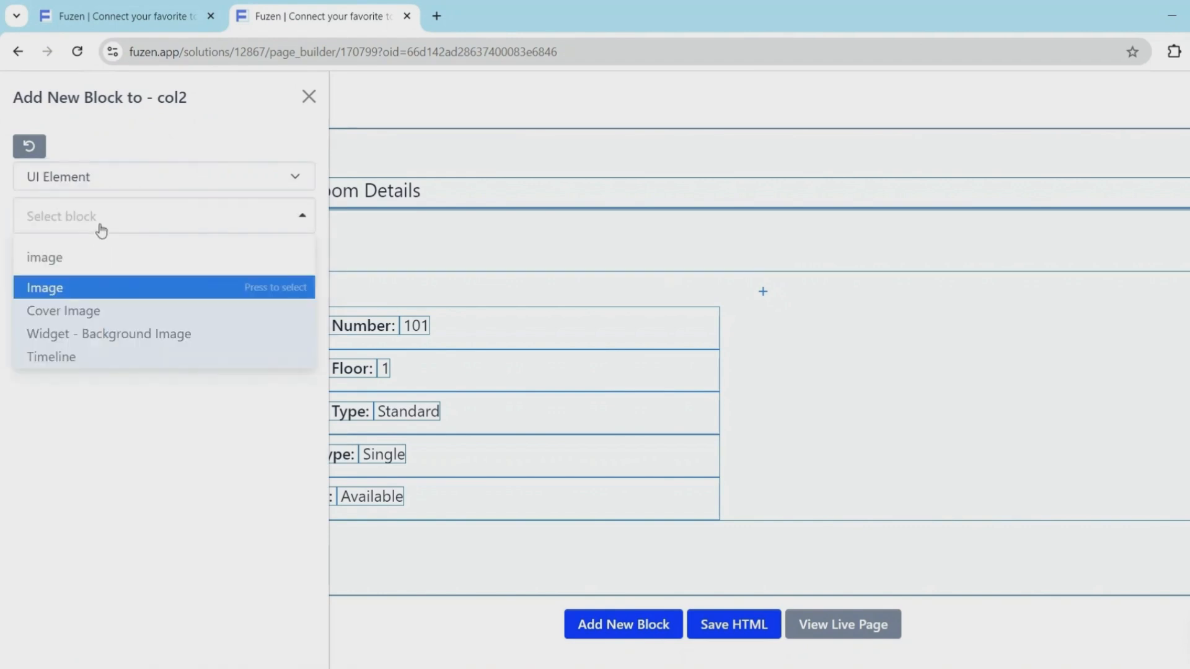
left_click(85, 287)
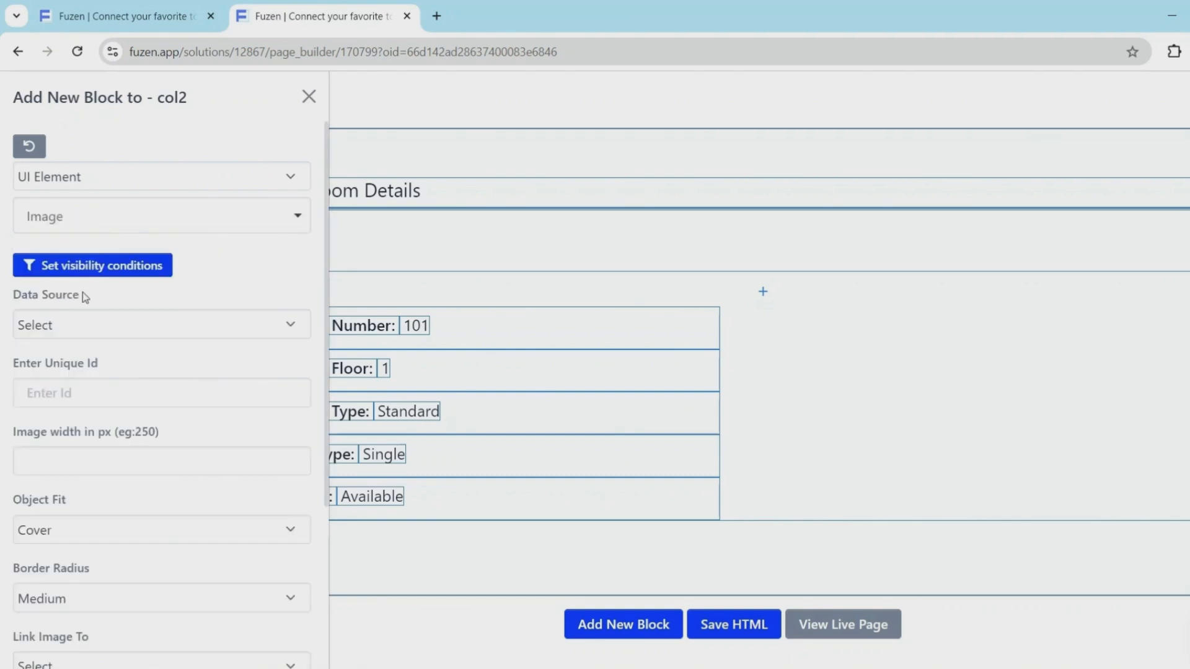
Source the image from the predefined variable Current Object Data (oid) with the photos key, and add it to the column
left_click(81, 327)
left_click(86, 375)
left_click(91, 390)
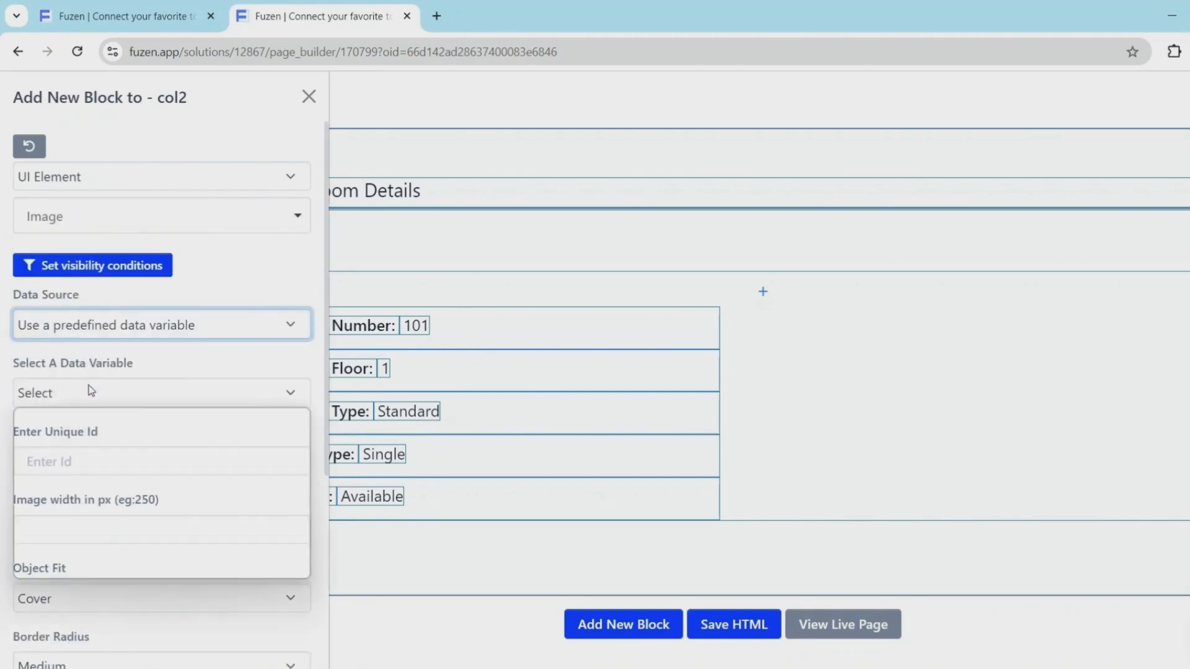
left_click(95, 447)
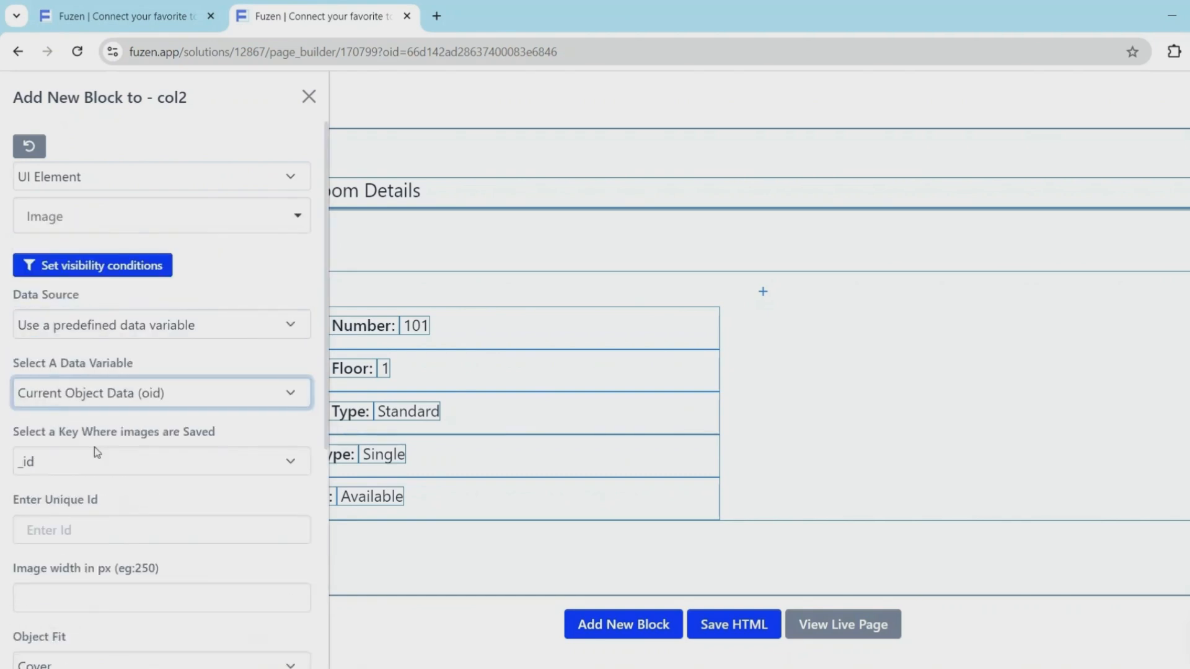
left_click(92, 459)
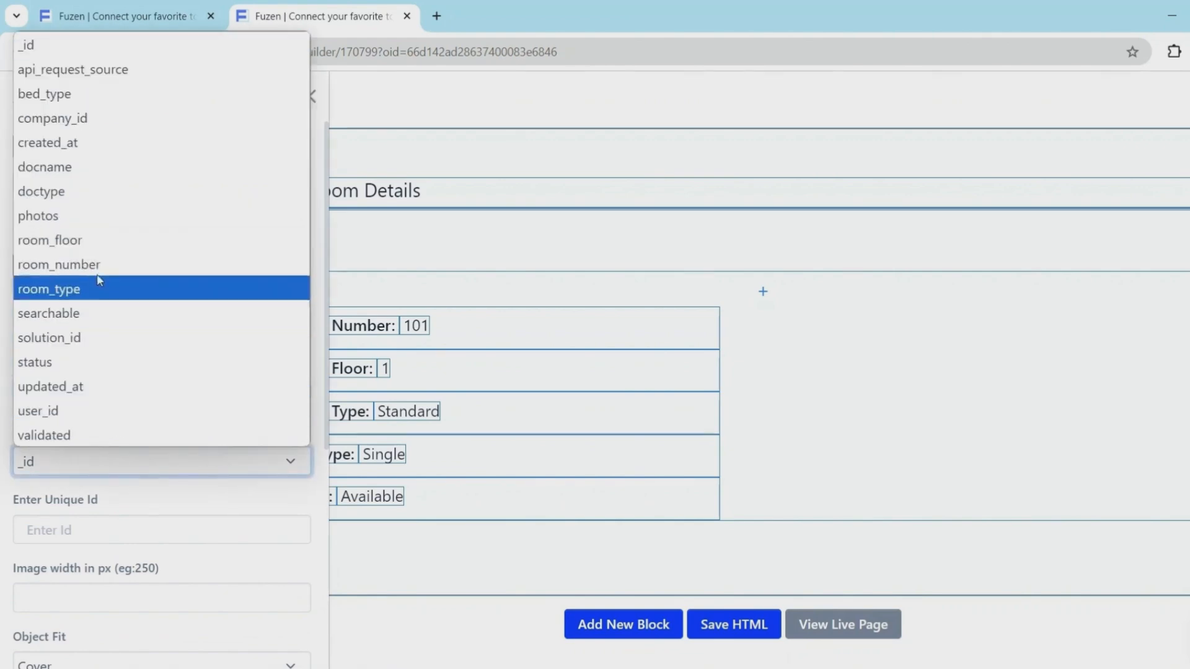
left_click(98, 216)
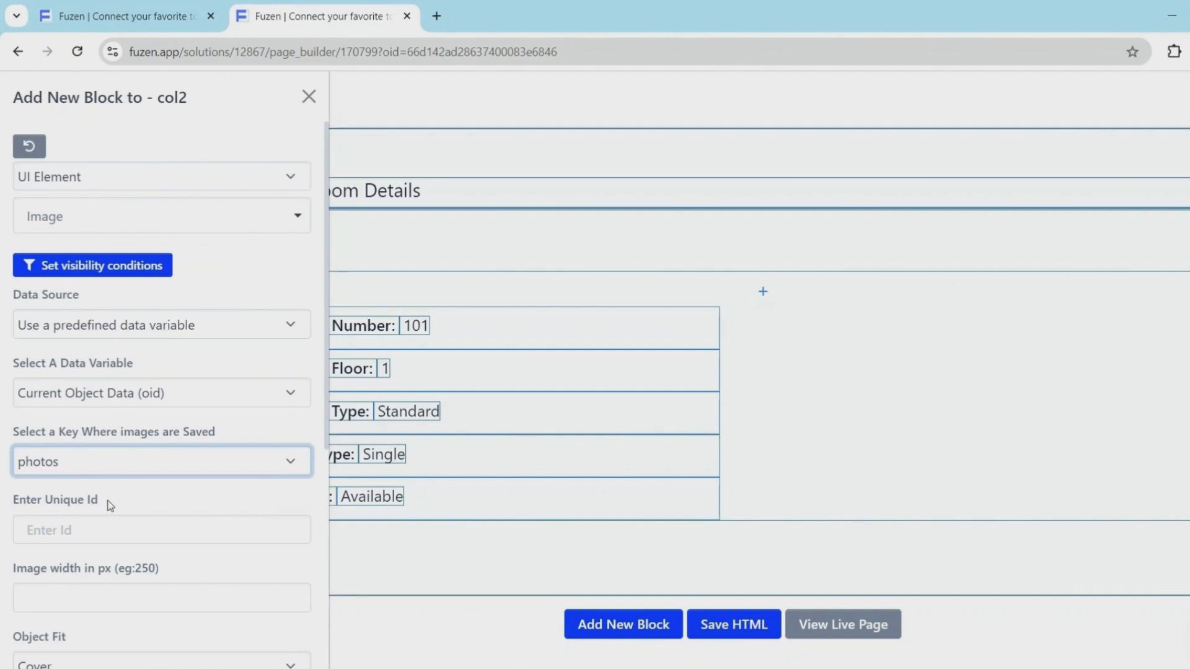
scroll(68, 620, "down", 6)
left_click(55, 638)
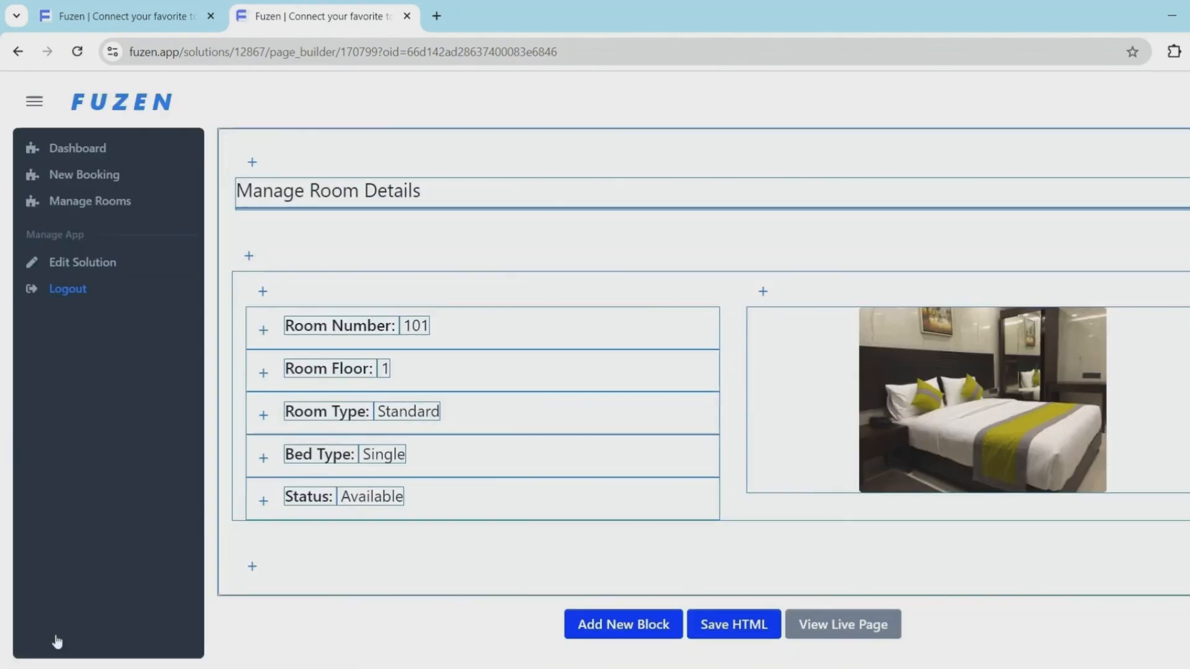
Save the Manage Room Details page's HTML and view its live page
left_click(735, 638)
left_click(775, 158)
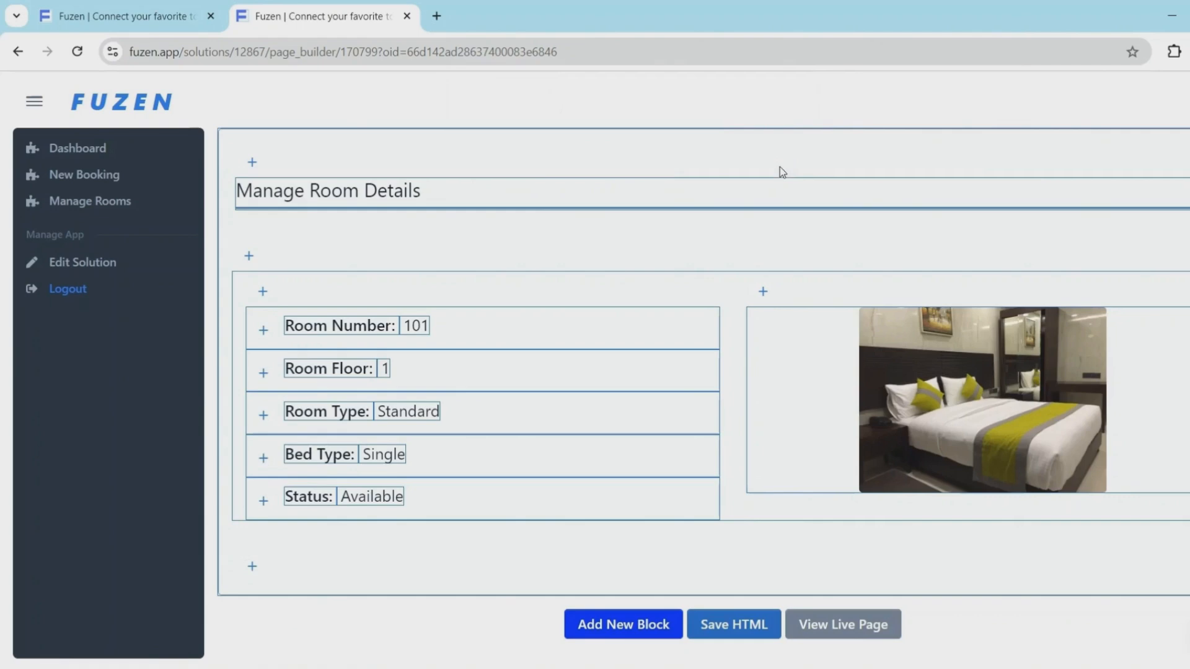
left_click(825, 628)
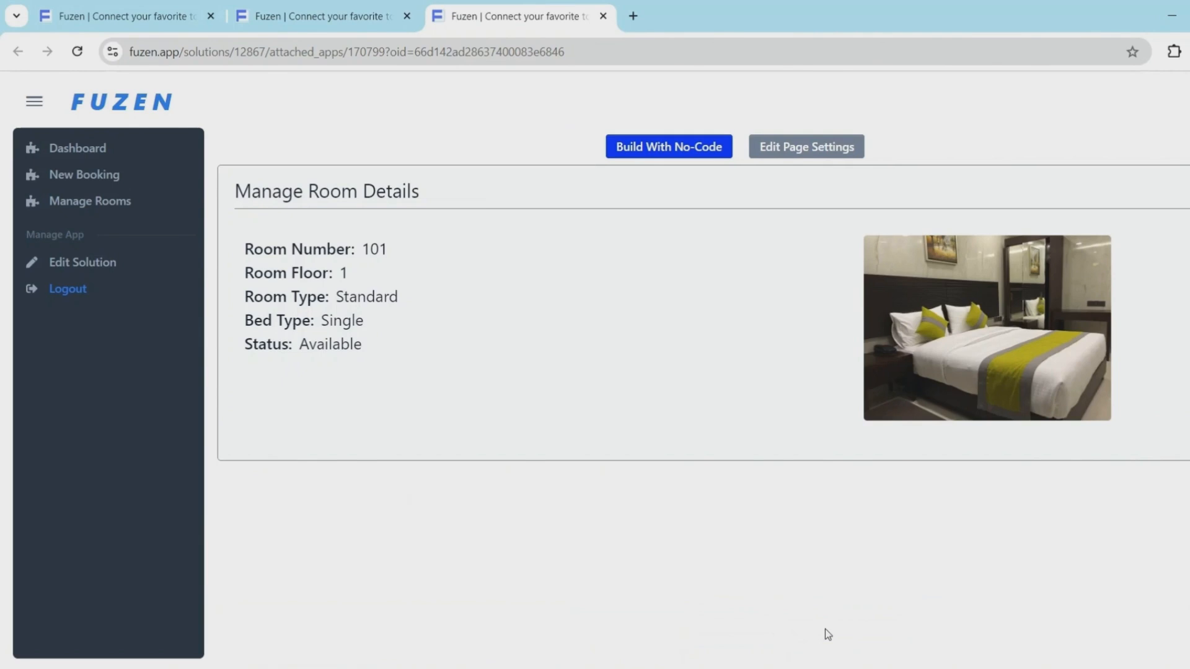
Open the New Booking page in the no-code page builder
left_click(84, 180)
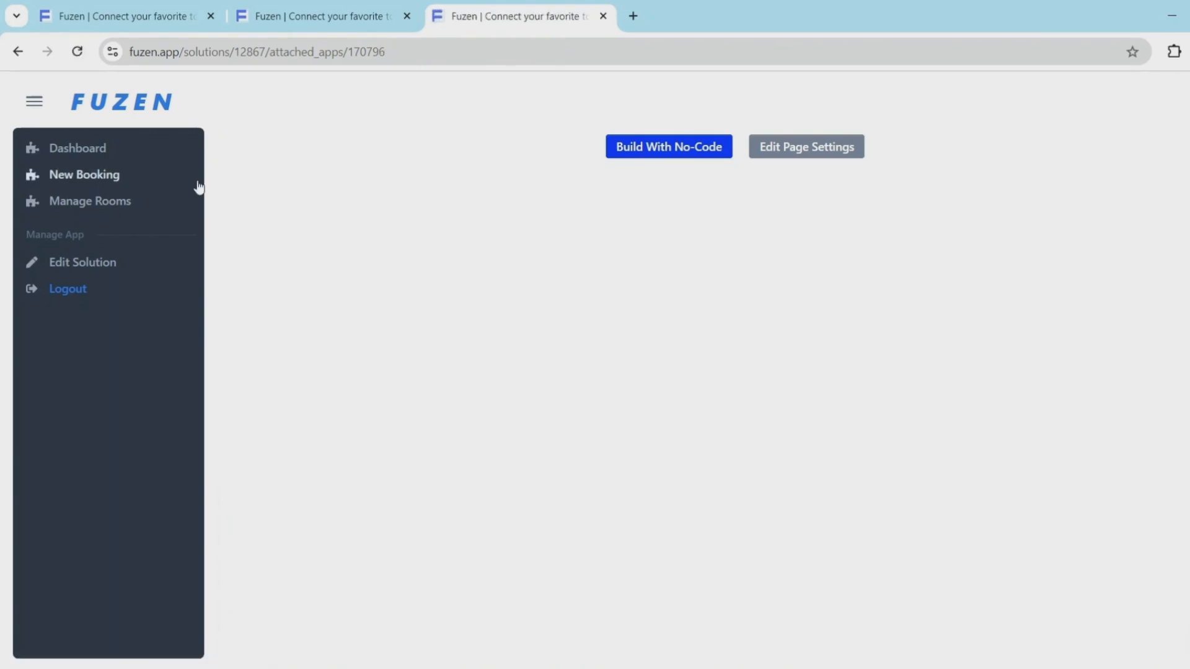
left_click(664, 152)
left_click(664, 153)
Start a Data Variable block on the page, sourced from the Rooms data collection
left_click(259, 187)
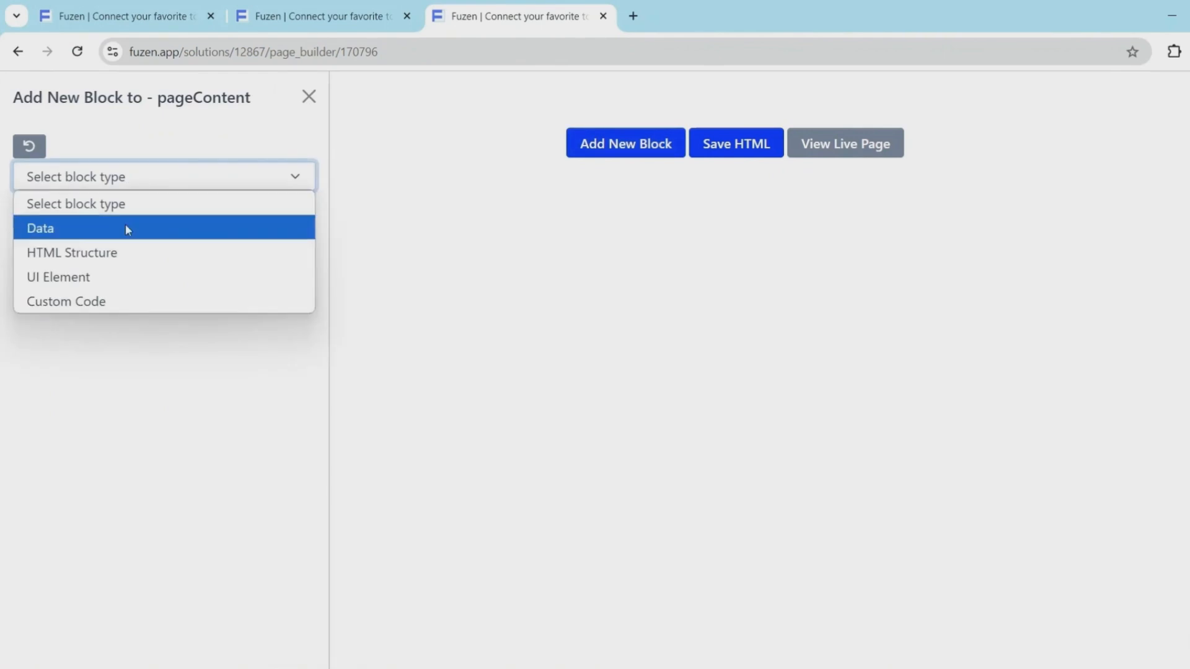
left_click(125, 228)
left_click(125, 230)
left_click(122, 310)
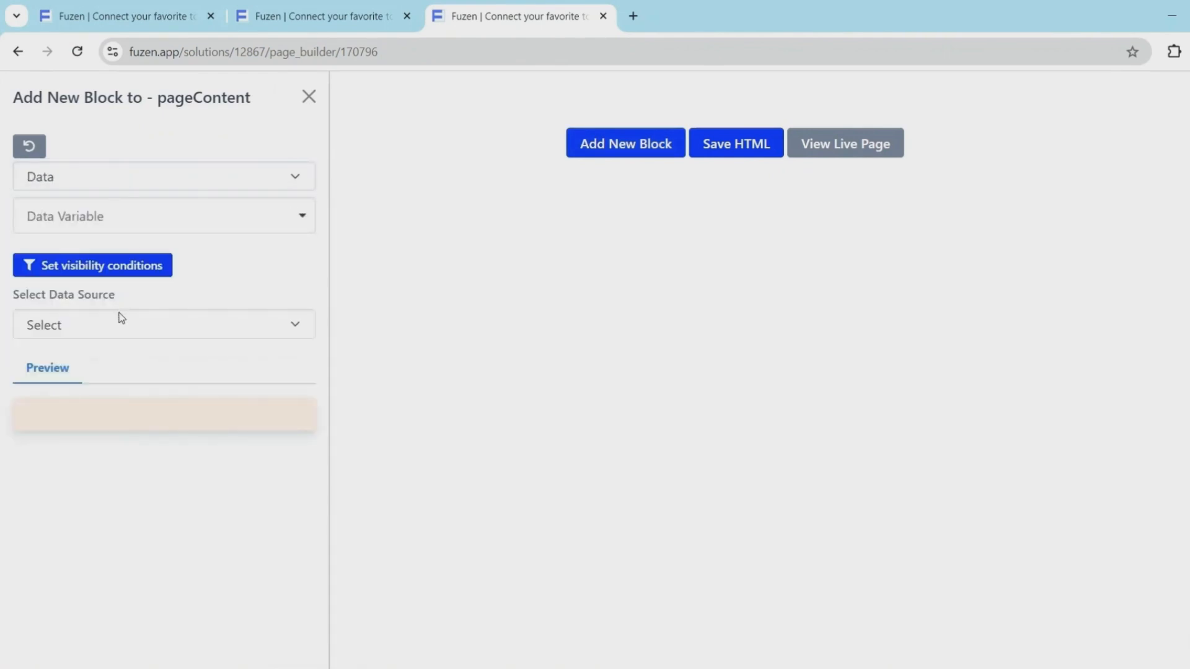
left_click(121, 318)
left_click(123, 373)
left_click(122, 394)
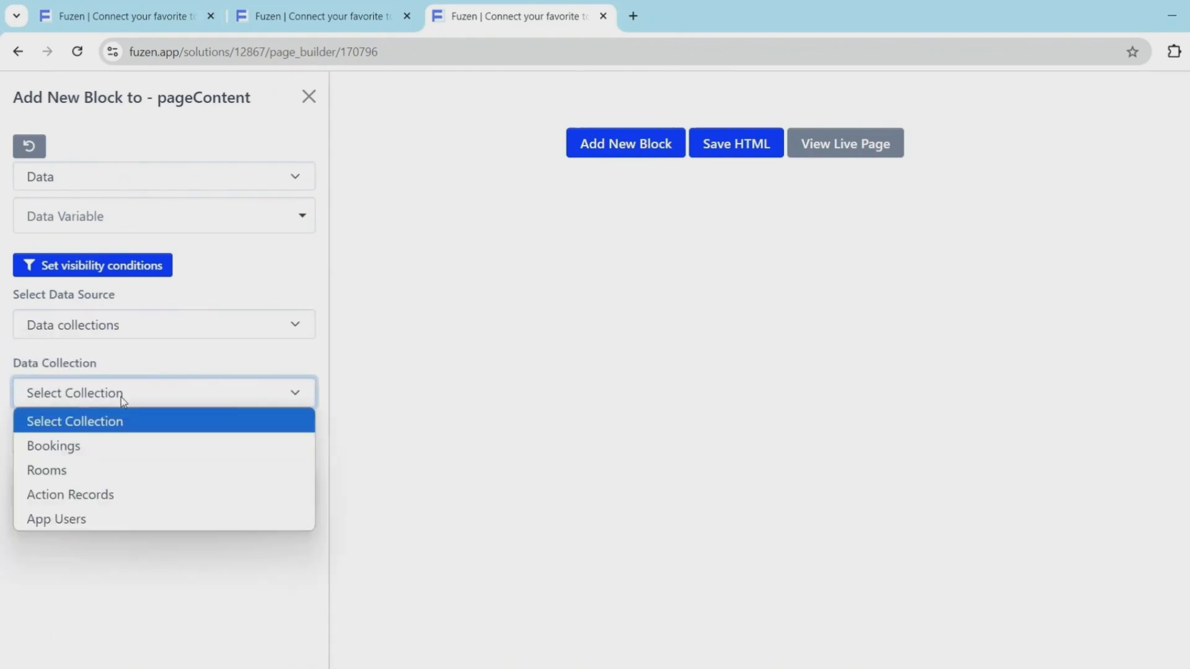
left_click(111, 472)
Filter the Rooms data to entries where room_number is not null and fetch the data
left_click(79, 473)
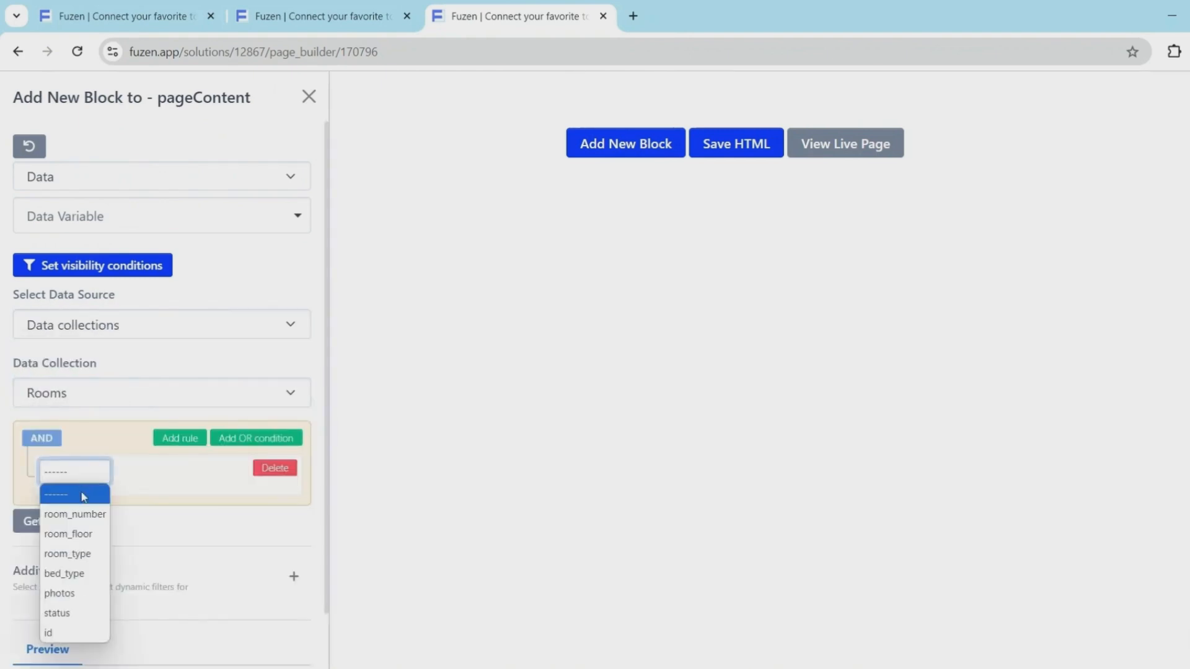
left_click(73, 514)
left_click(136, 474)
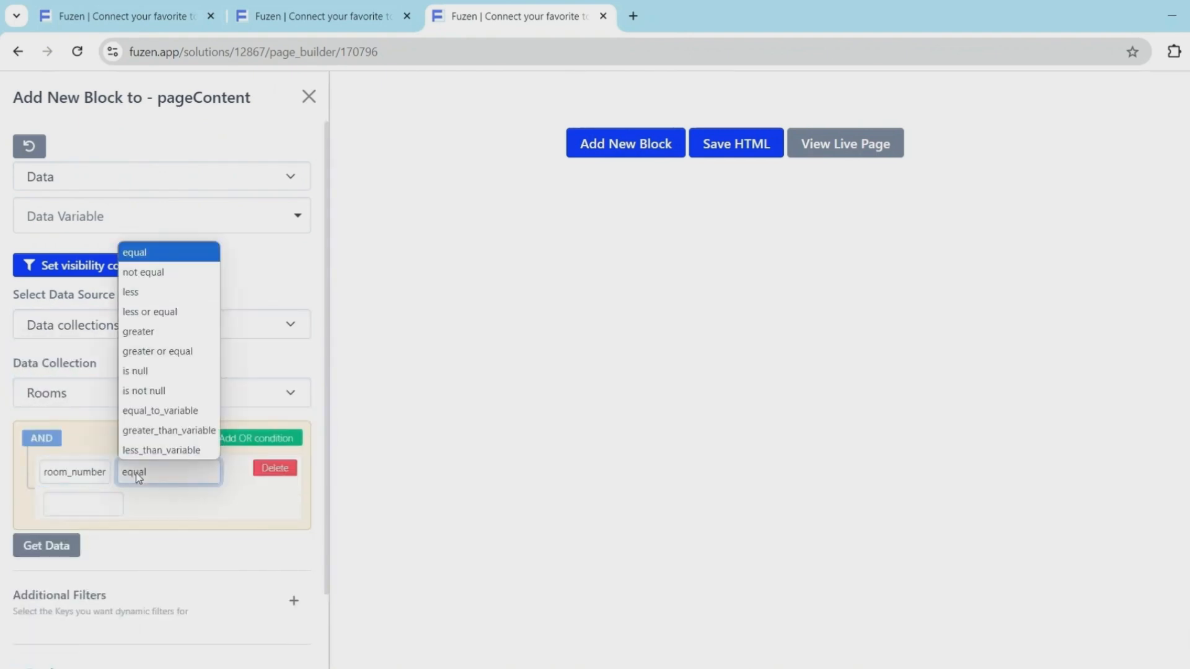
left_click(151, 391)
scroll(186, 434, "down", 1)
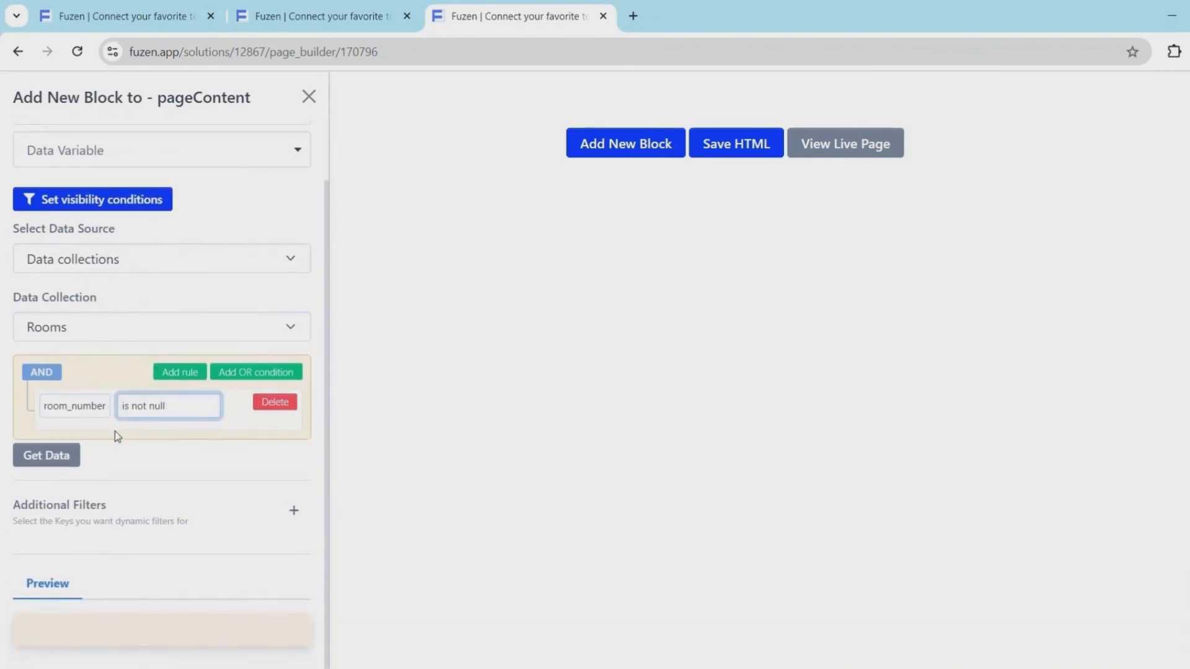
left_click(67, 460)
Save the fetched Rooms data as a variable named rooms_data
scroll(67, 462, "down", 1)
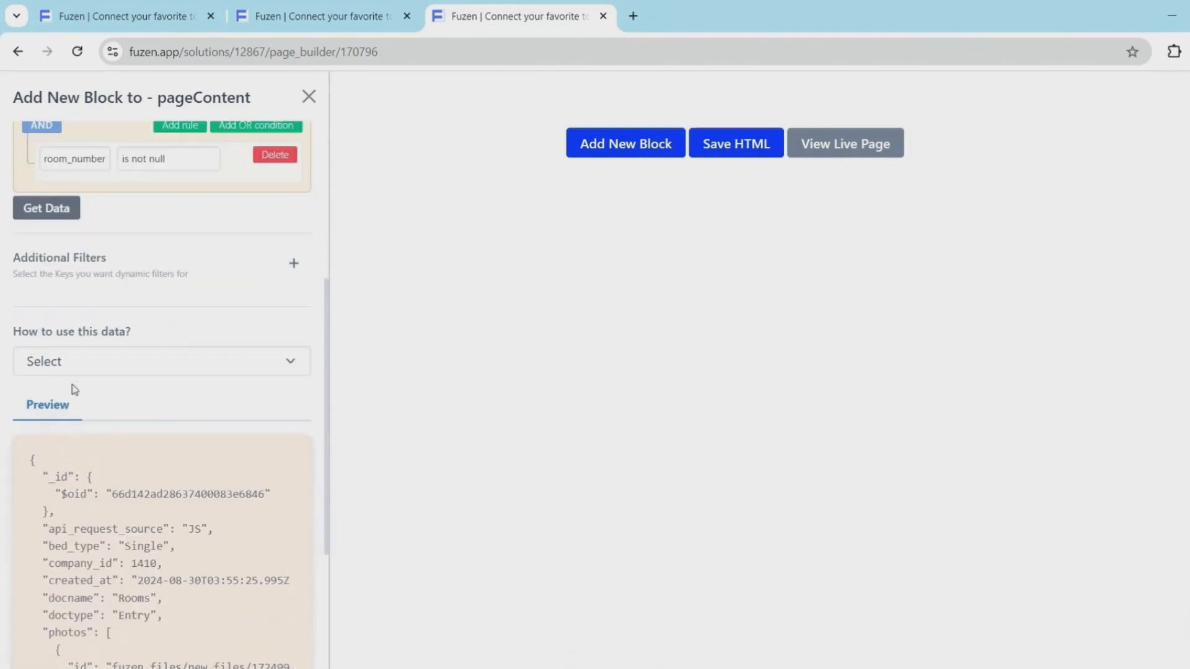
left_click(73, 365)
left_click(99, 67)
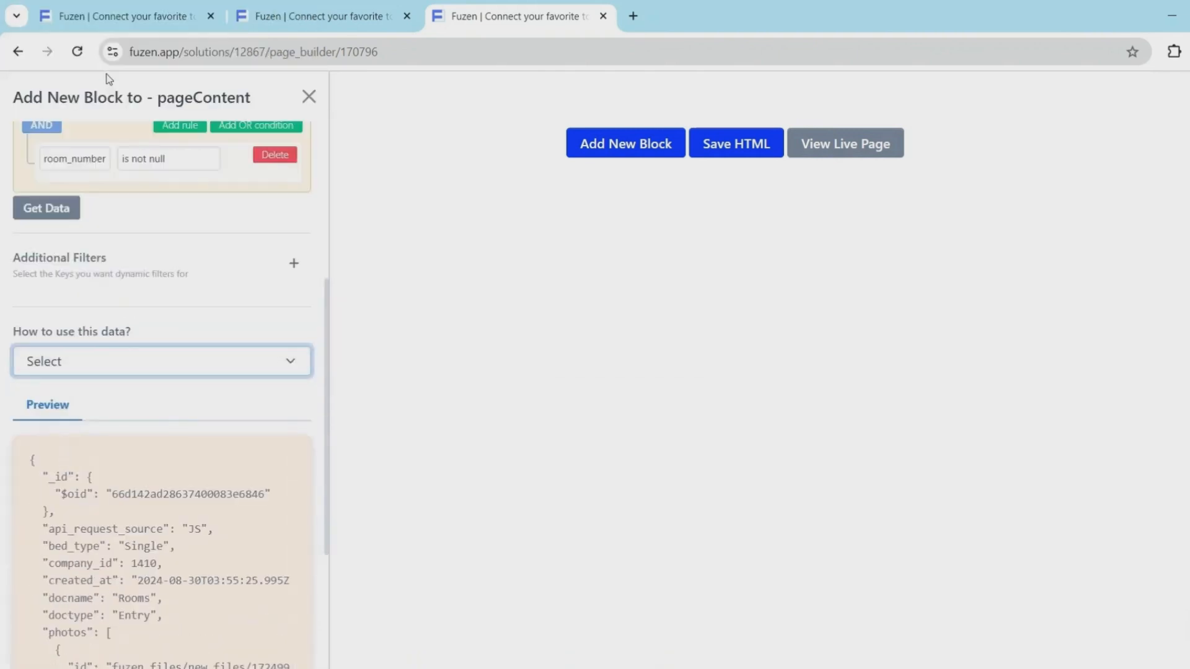
left_click(89, 413)
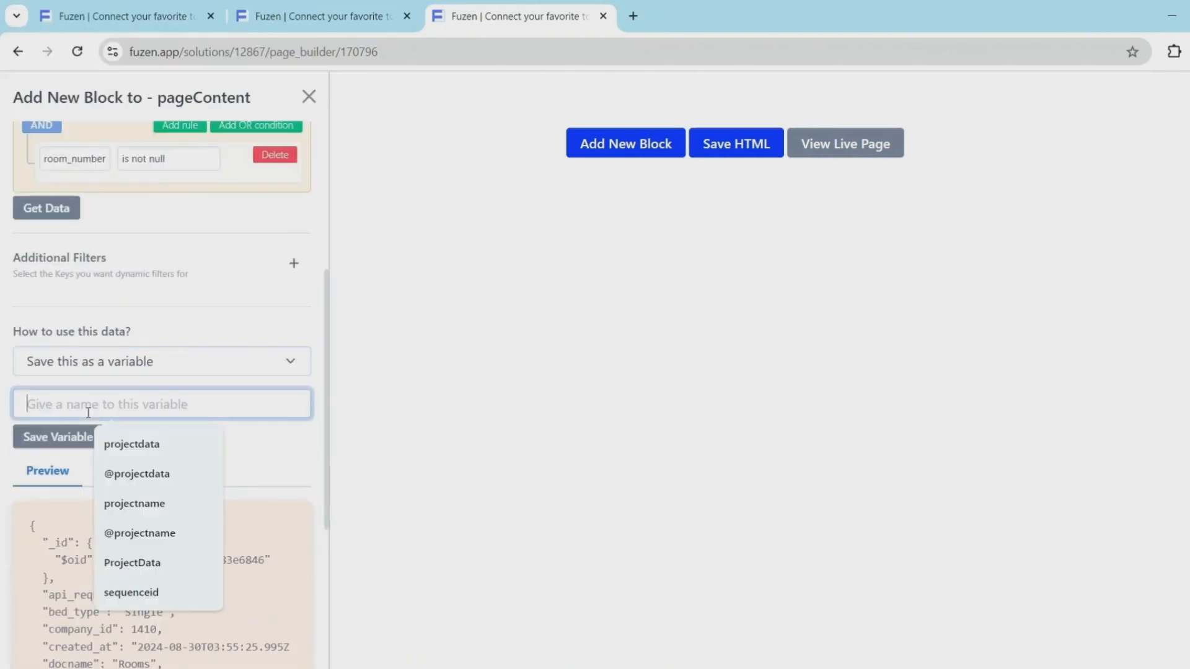
type("rooms_data")
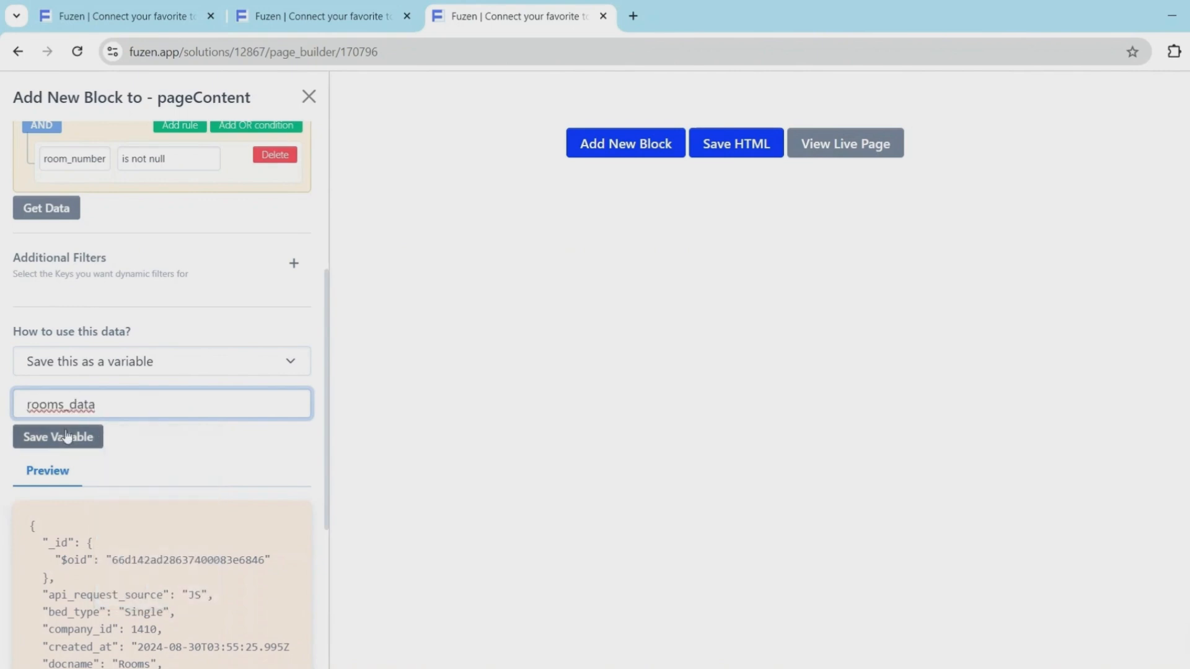
left_click(67, 436)
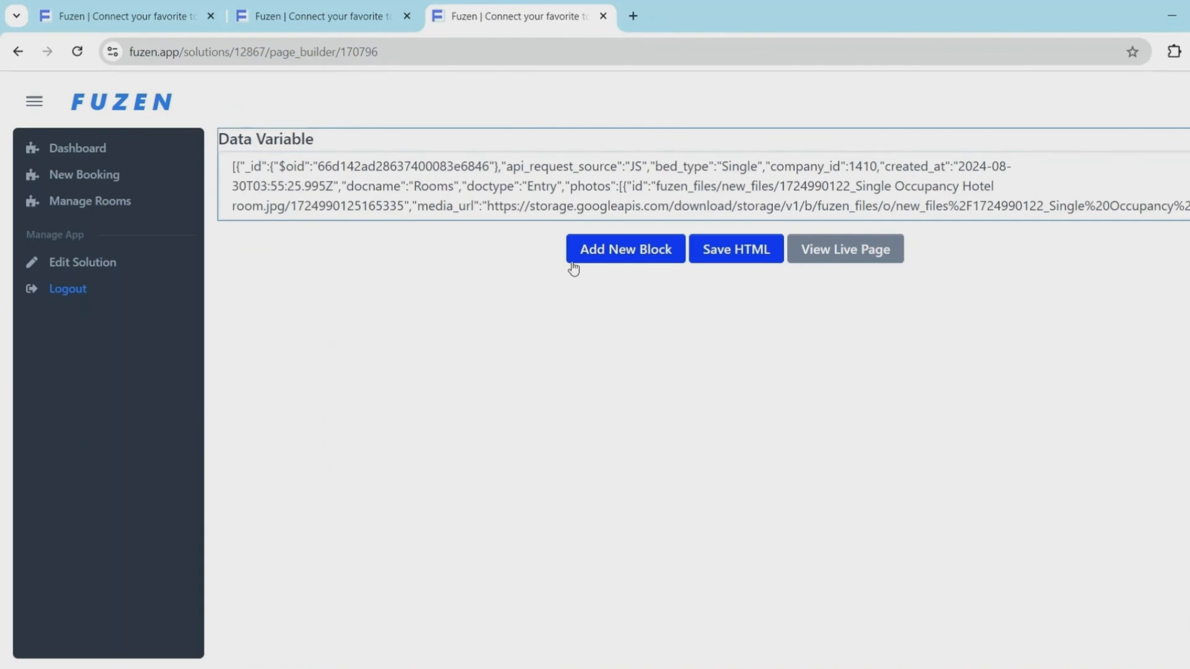
Add a Card HTML structure block below the data variable
left_click(573, 258)
left_click(141, 177)
left_click(132, 249)
left_click(133, 218)
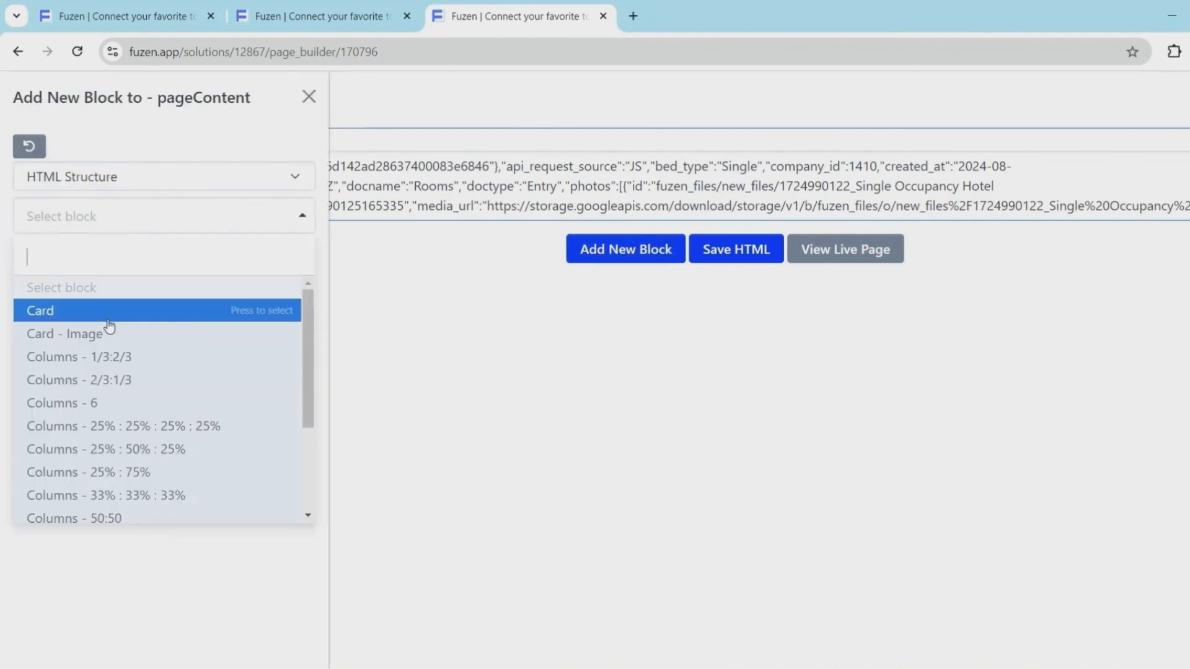
left_click(109, 321)
left_click(99, 342)
left_click(100, 382)
left_click(117, 306)
left_click(49, 640)
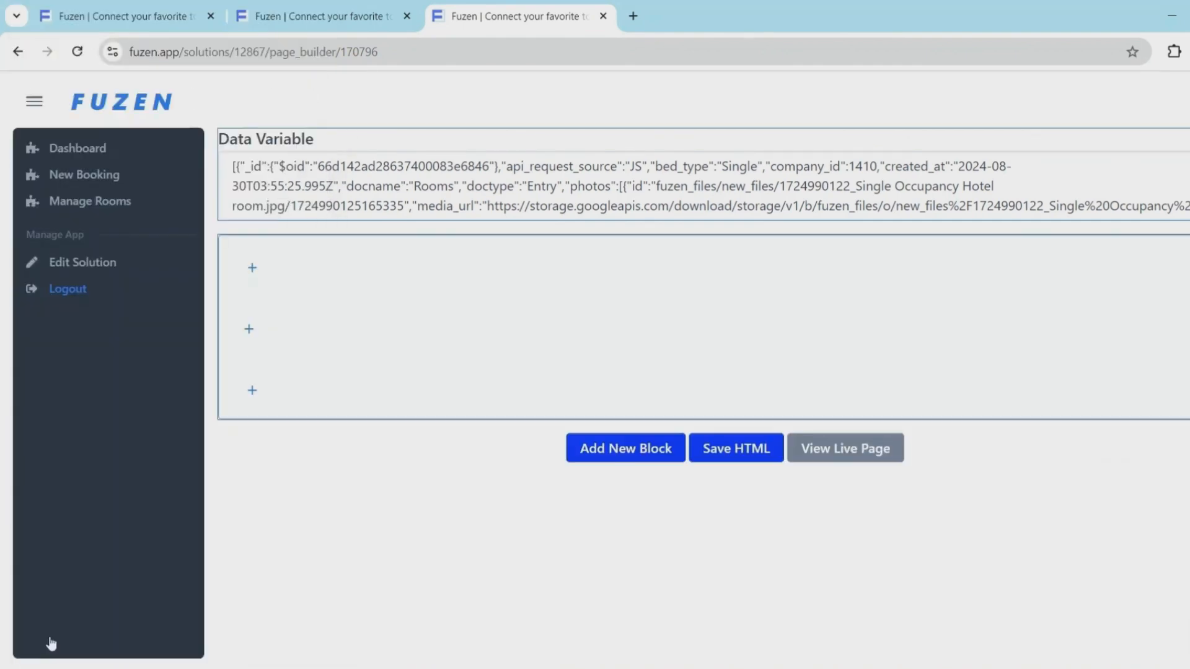
Add a Header element with the text Create New Bookings to the card's header
left_click(252, 267)
left_click(115, 176)
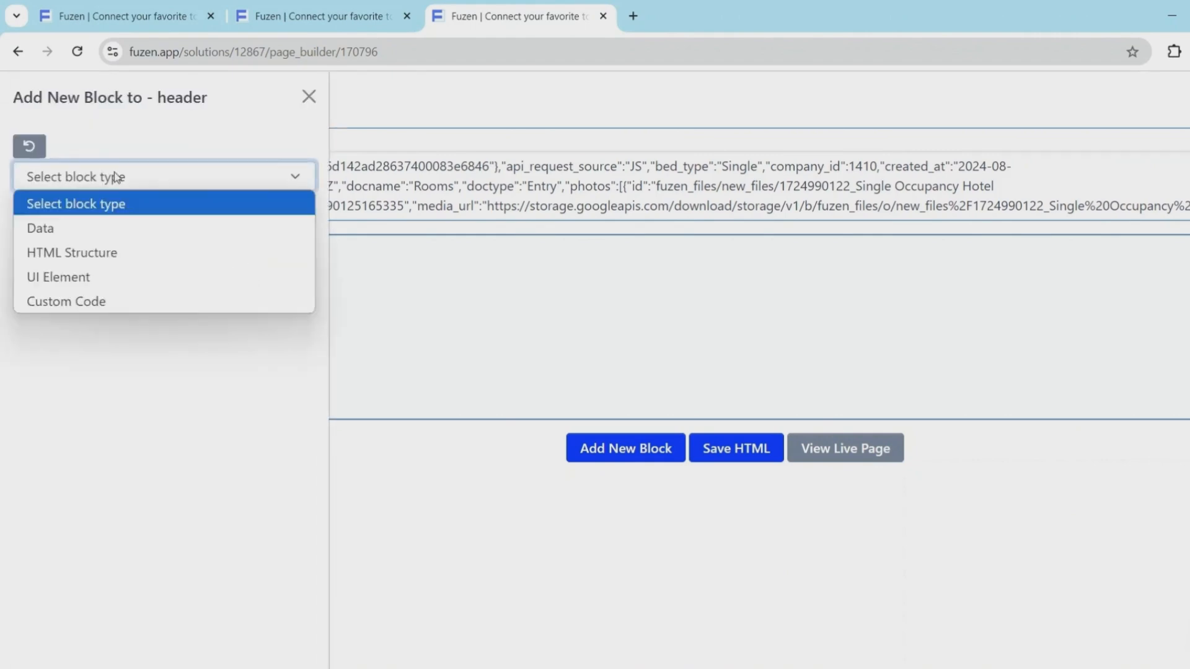
left_click(90, 277)
type("head")
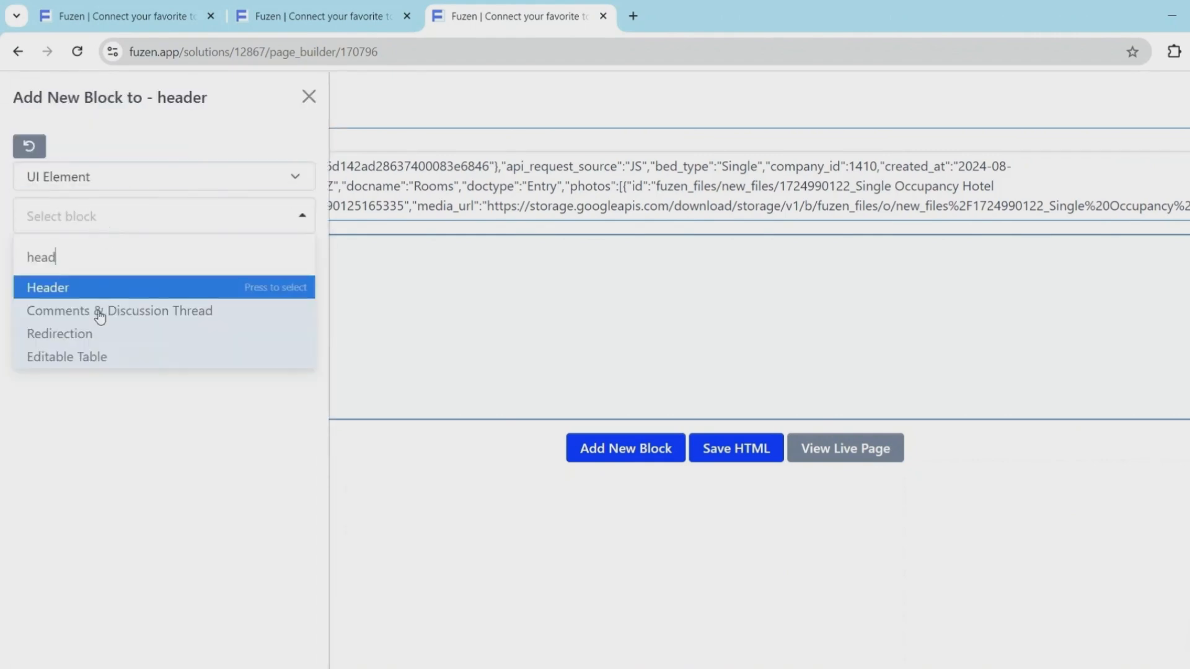
key("Return")
left_click(85, 348)
type("Create New Bookings")
left_click(52, 643)
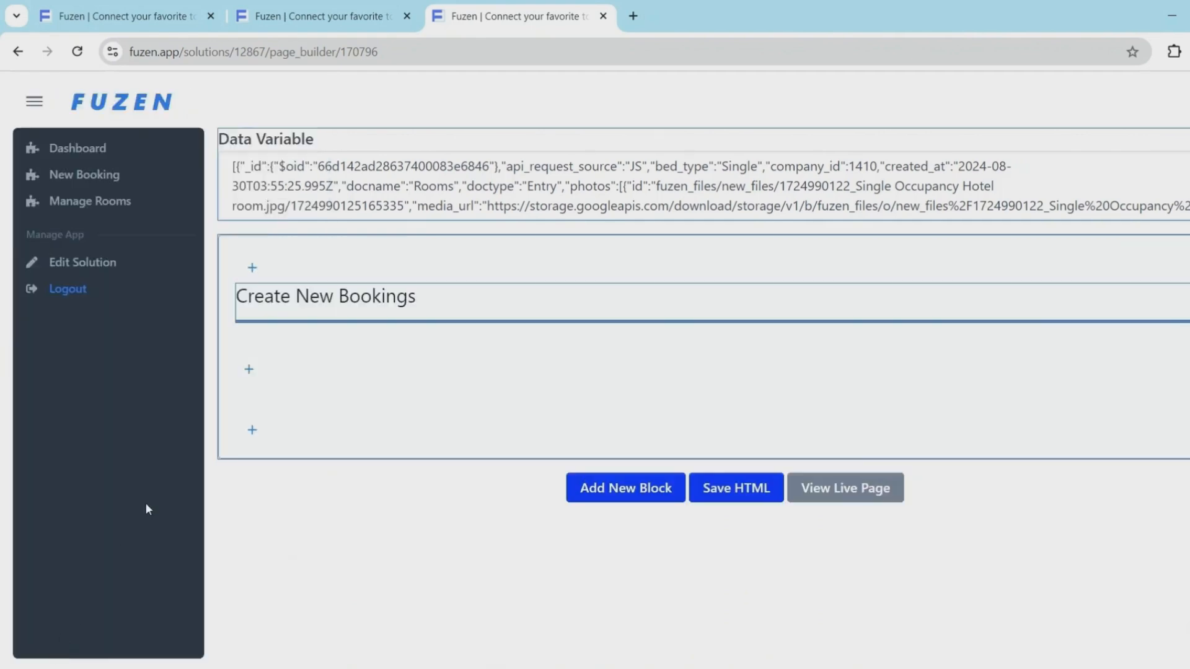
Start a Flexi Form UI element in the card's body, based on the Bookings data collection
left_click(248, 374)
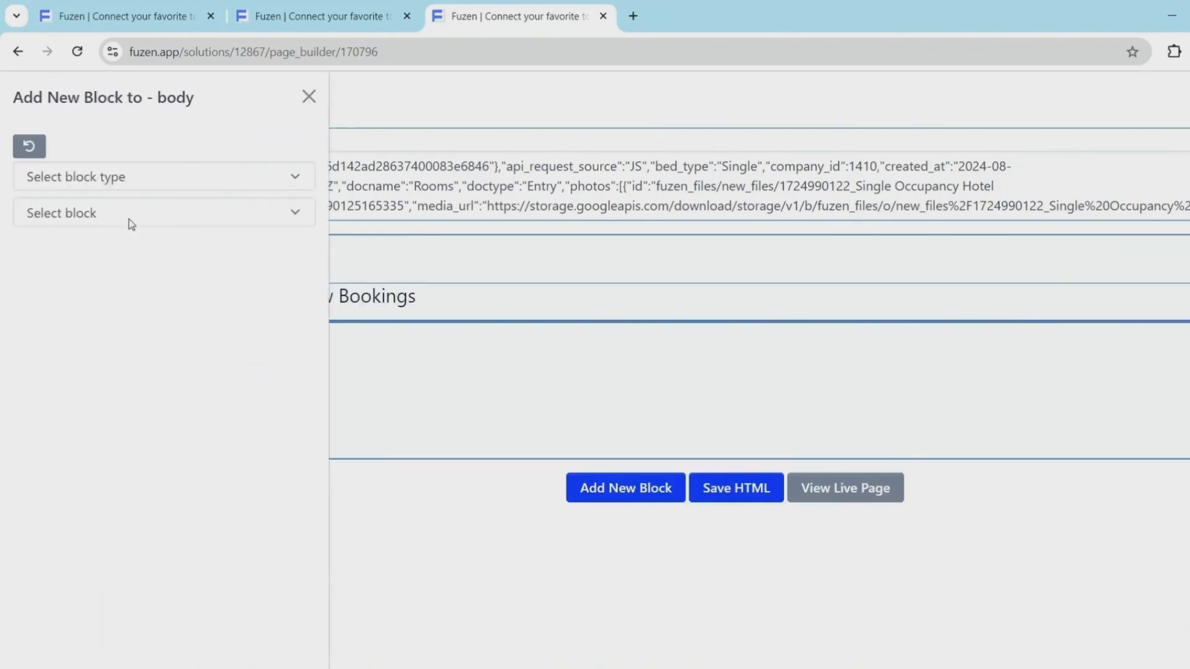
left_click(117, 177)
left_click(110, 277)
type("Flexi")
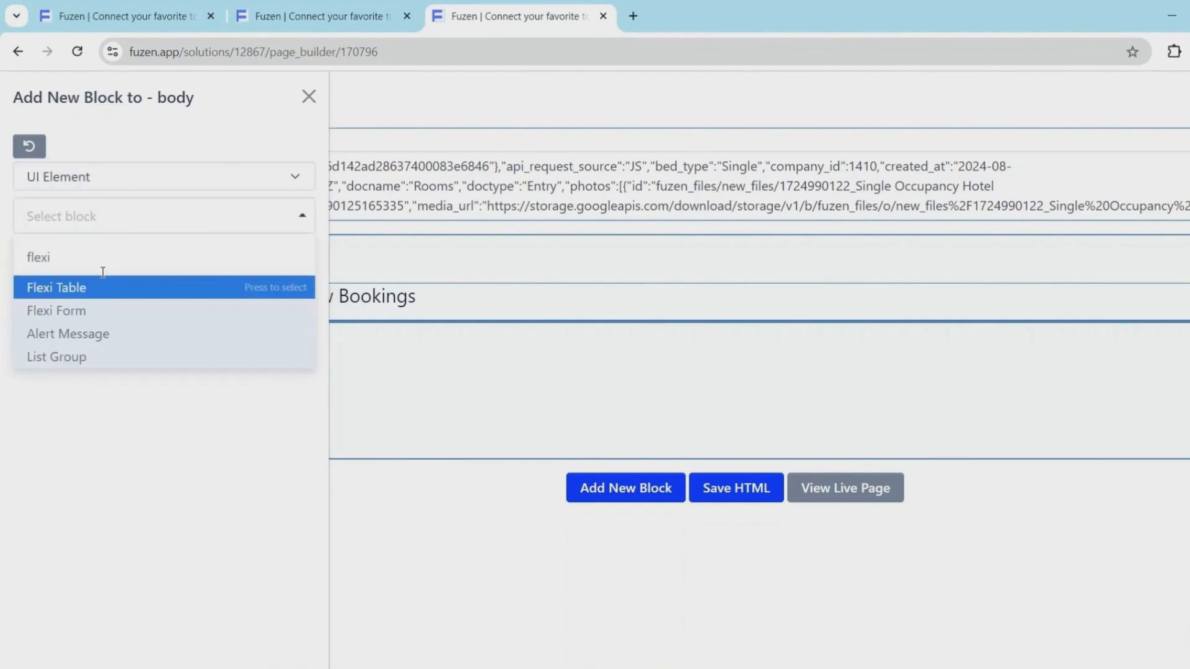
left_click(96, 306)
left_click(87, 328)
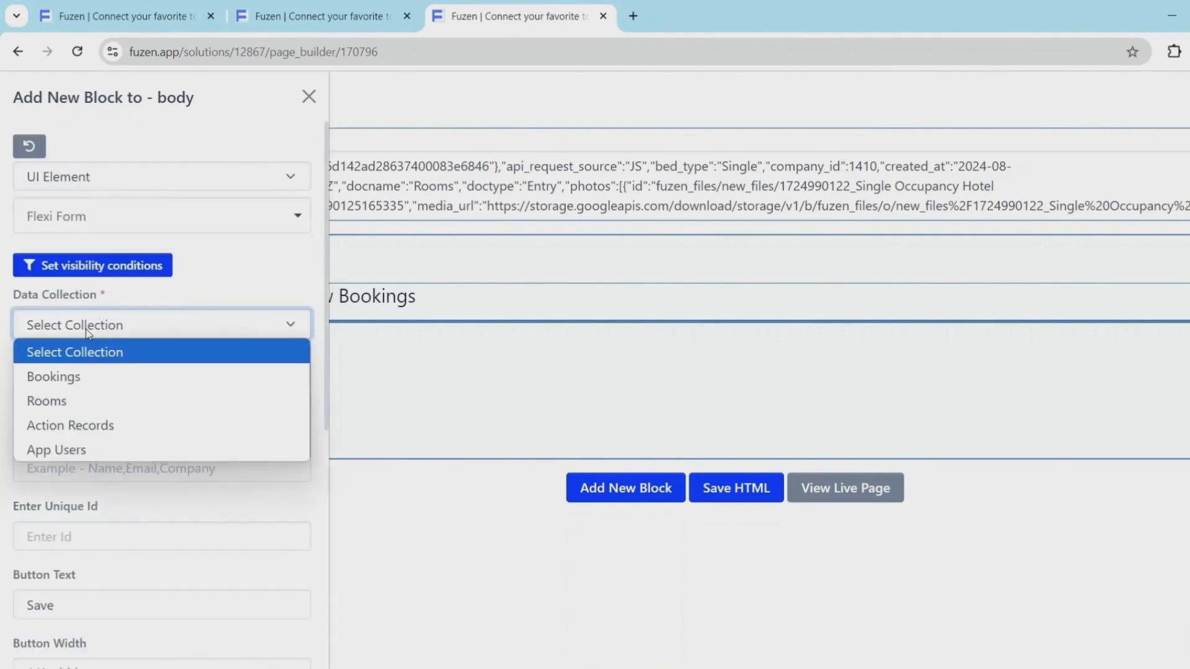
left_click(83, 380)
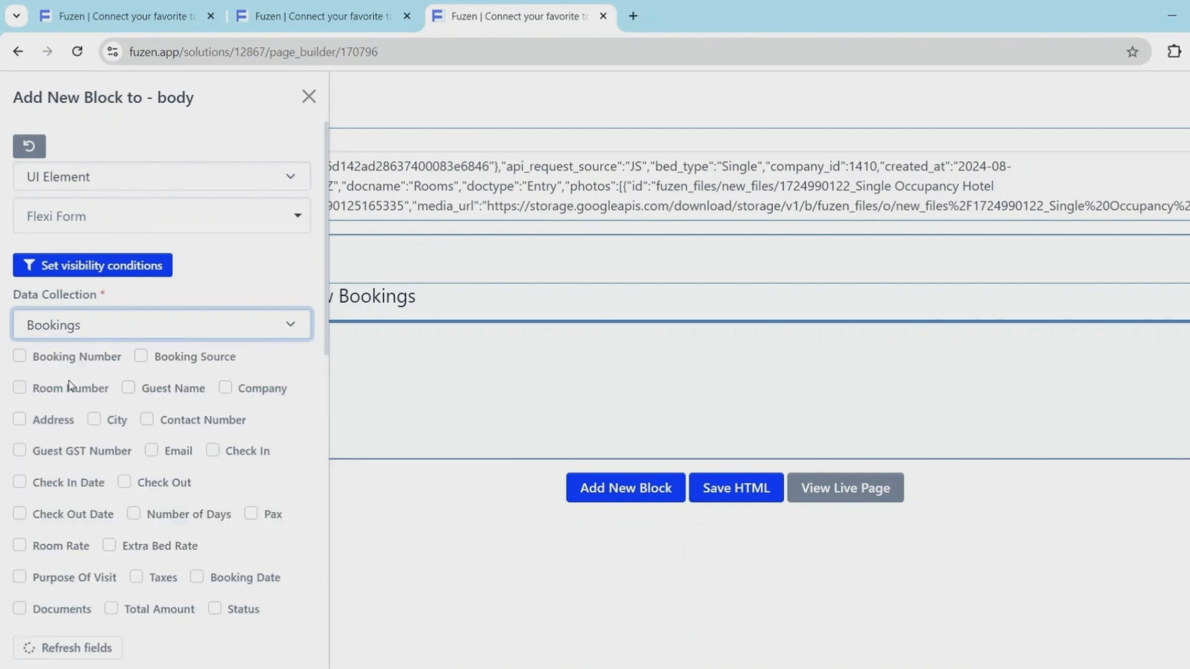
Include the Bookings fields from Booking Number through Status in the form, leaving out Check Out and Check Out Date
left_click(19, 357)
left_click(19, 388)
left_click(128, 388)
left_click(225, 388)
left_click(19, 420)
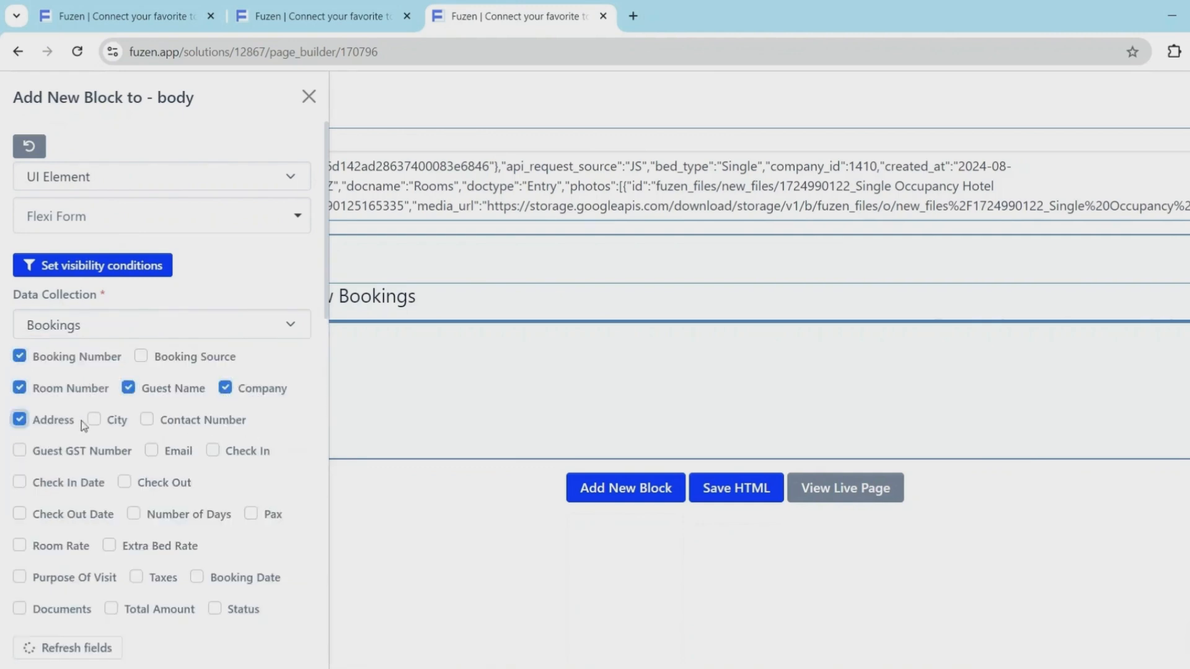
left_click(94, 419)
left_click(147, 419)
left_click(19, 451)
left_click(19, 546)
left_click(109, 545)
left_click(19, 578)
left_click(137, 578)
left_click(196, 577)
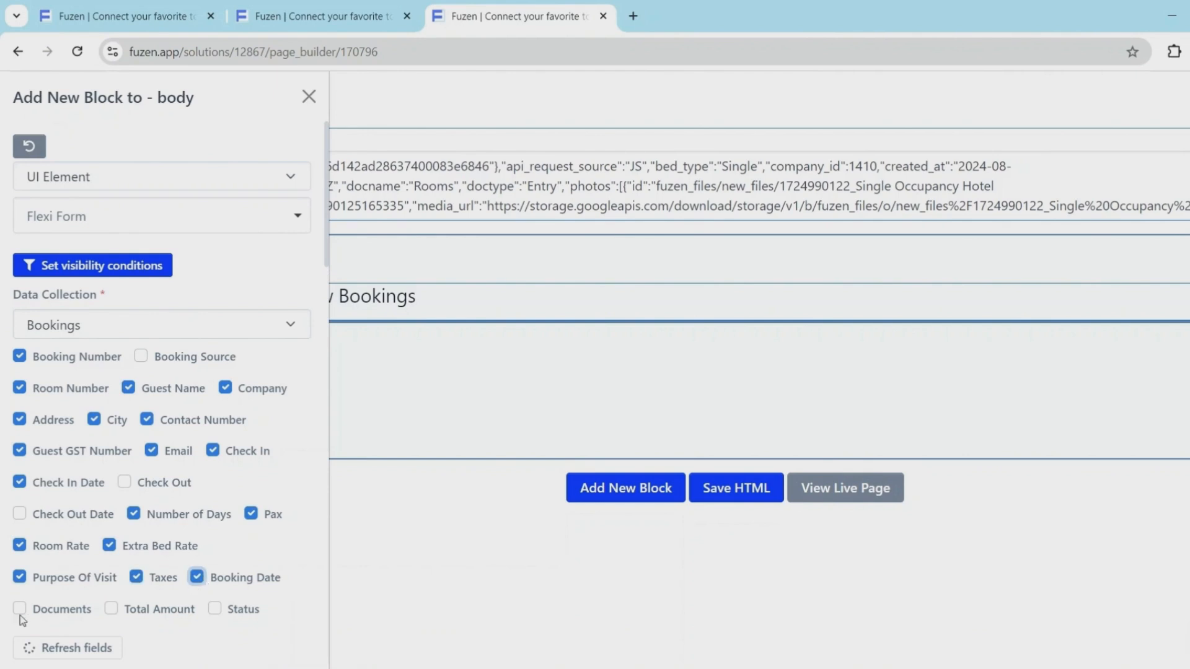
left_click(19, 608)
left_click(111, 609)
left_click(215, 609)
scroll(236, 293, "down", 2)
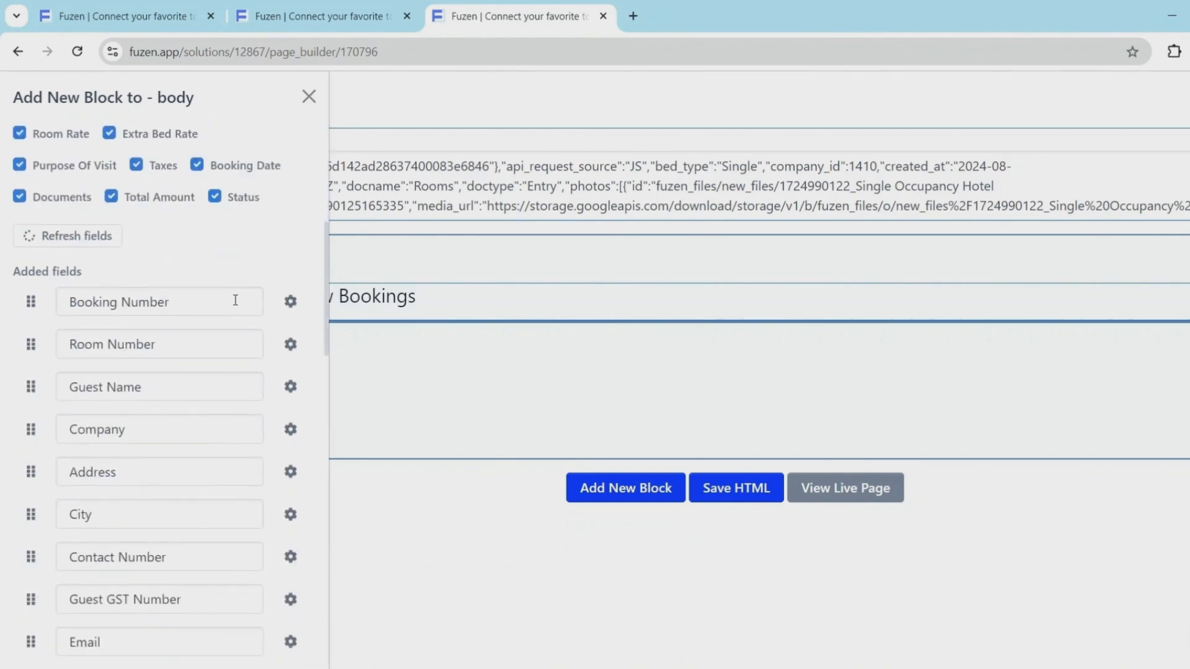
Set the Booking Number field's size to 1/4 width and save its settings
left_click(290, 304)
left_click(825, 278)
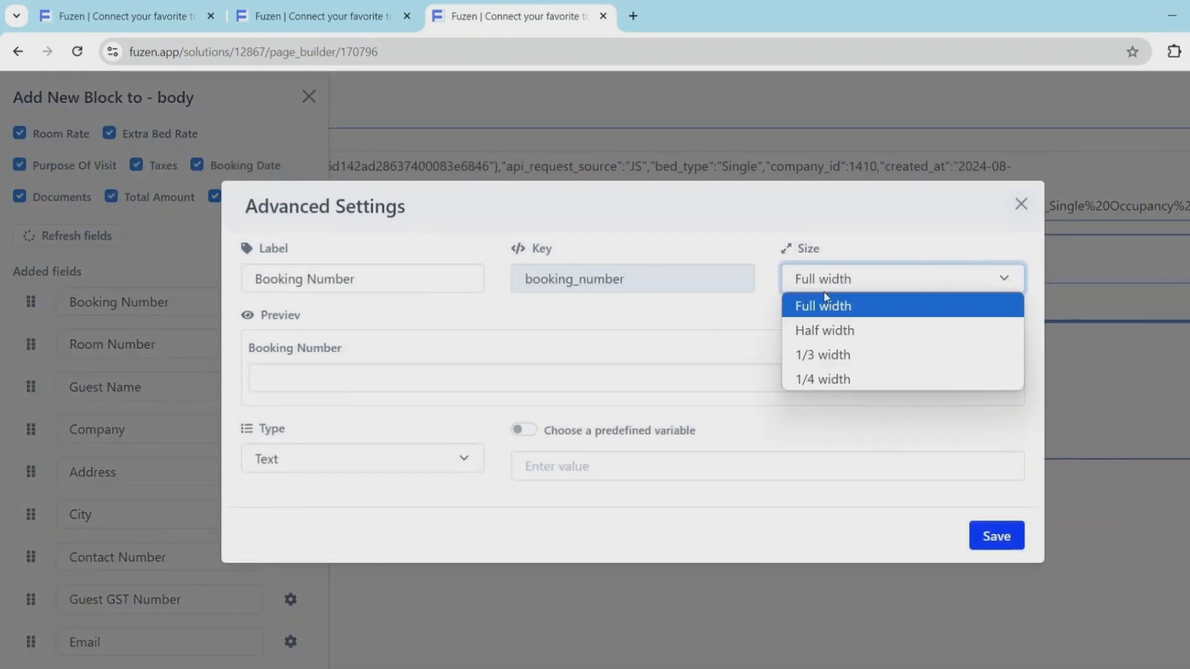
left_click(820, 378)
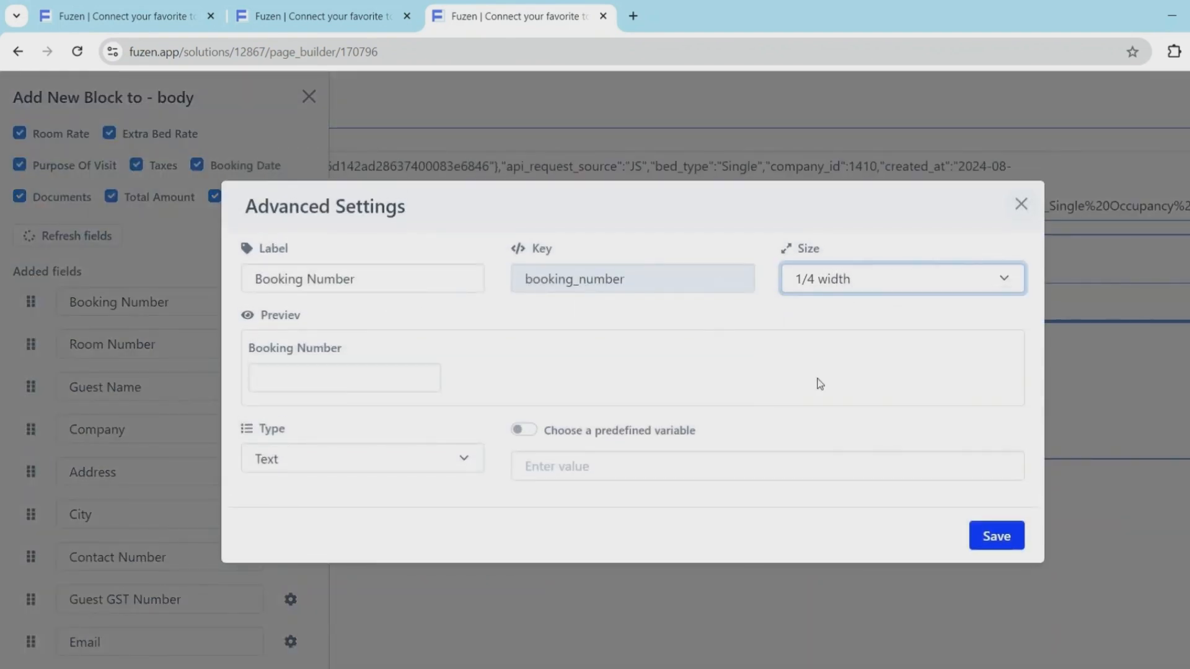
left_click(988, 528)
Set the Room Number field's size to 1/4 width and its type to Select
left_click(287, 345)
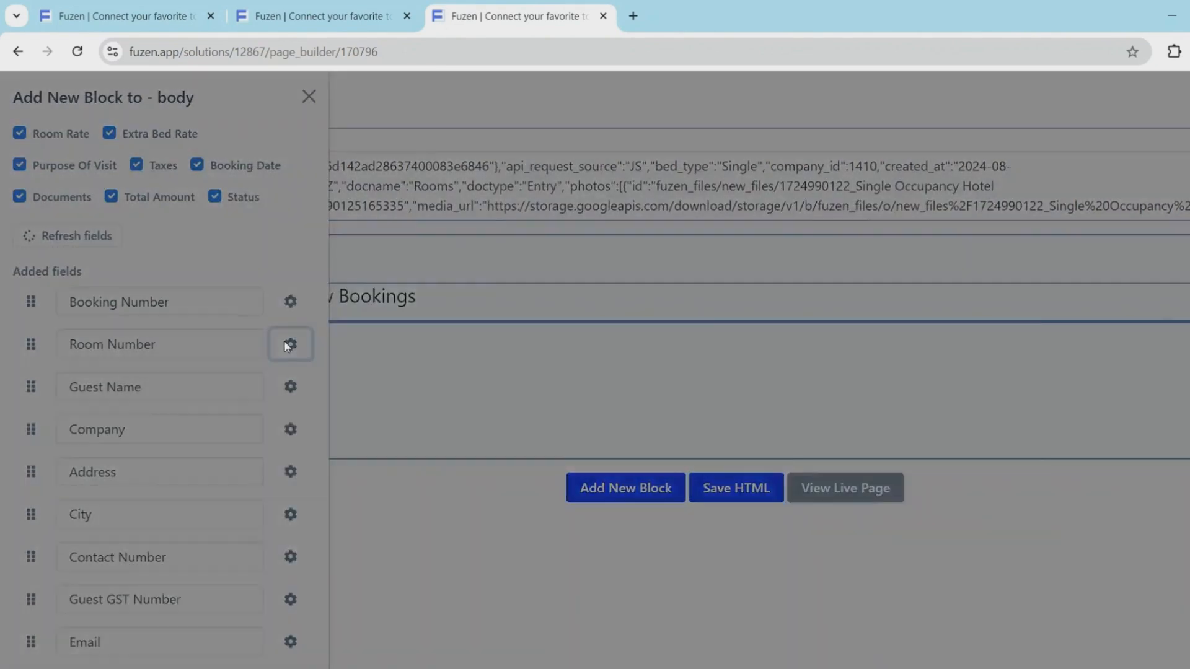
left_click(890, 290)
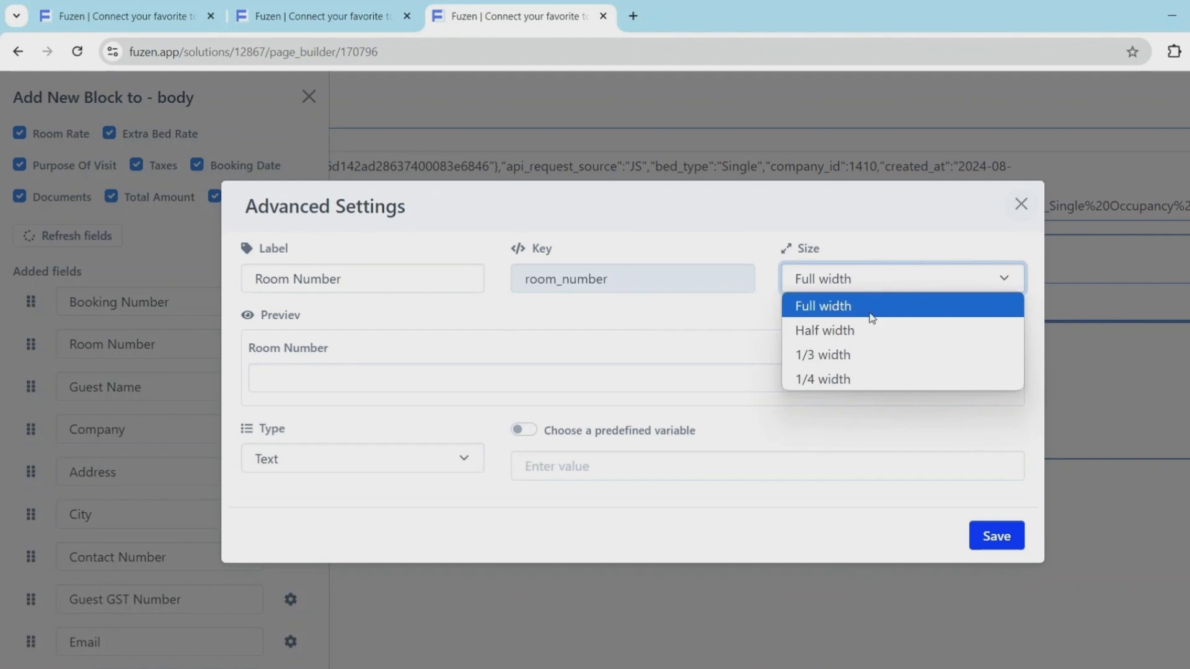
left_click(861, 375)
left_click(380, 449)
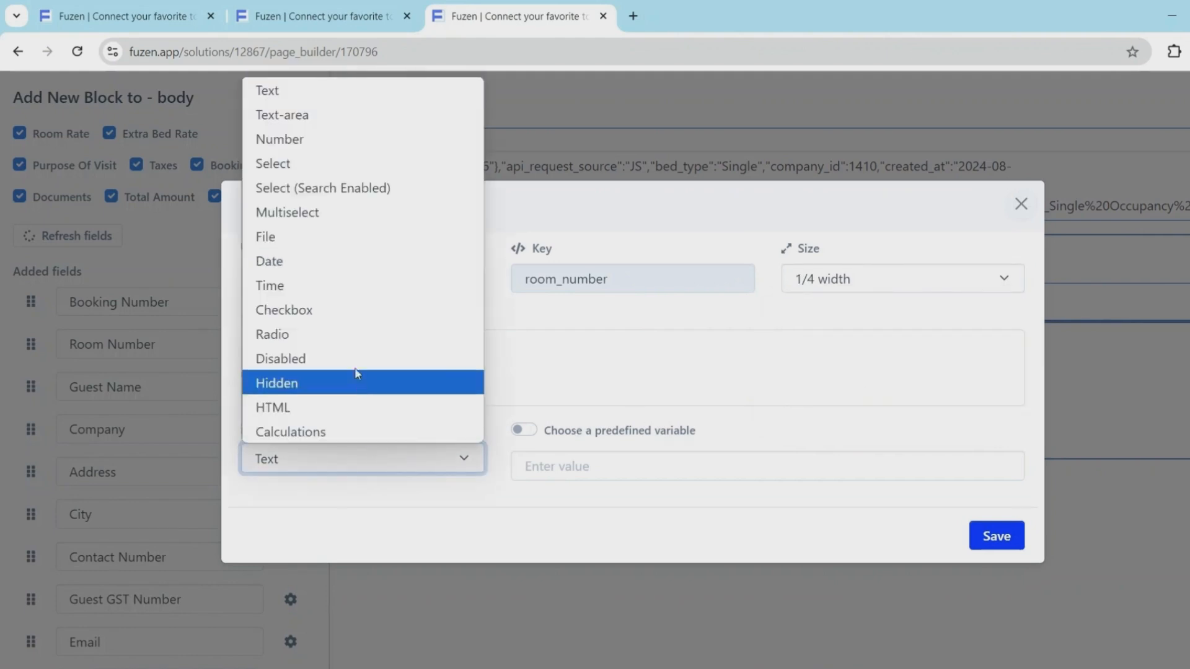
left_click(344, 169)
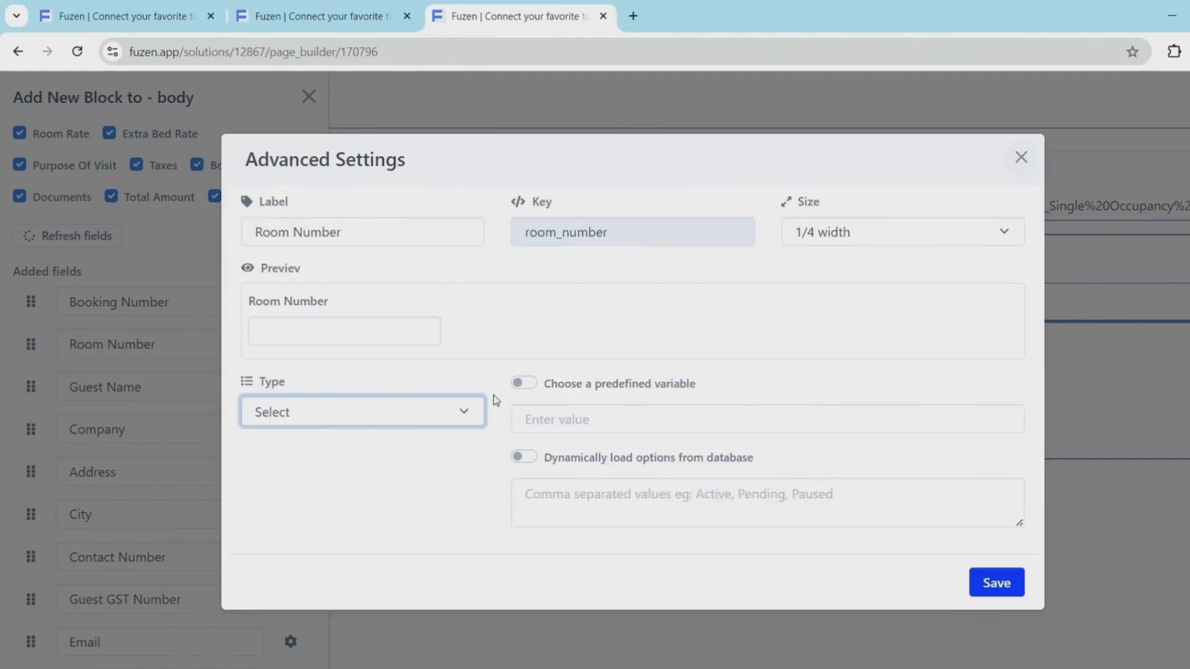
left_click(521, 458)
left_click(574, 487)
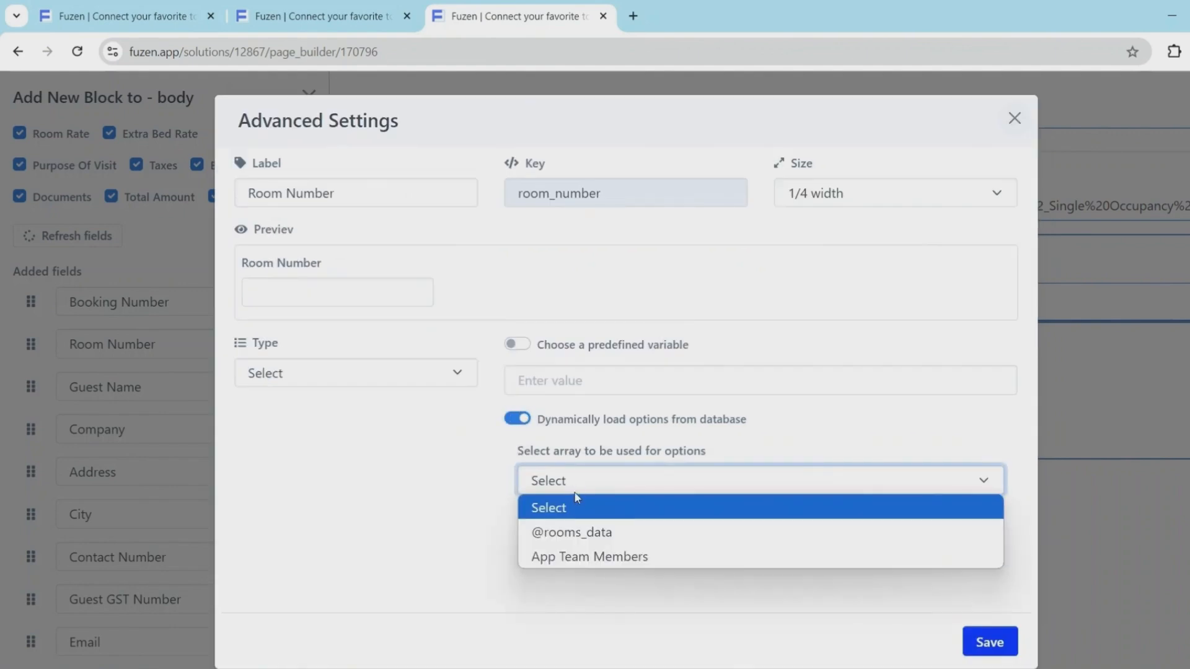
left_click(575, 527)
left_click(574, 519)
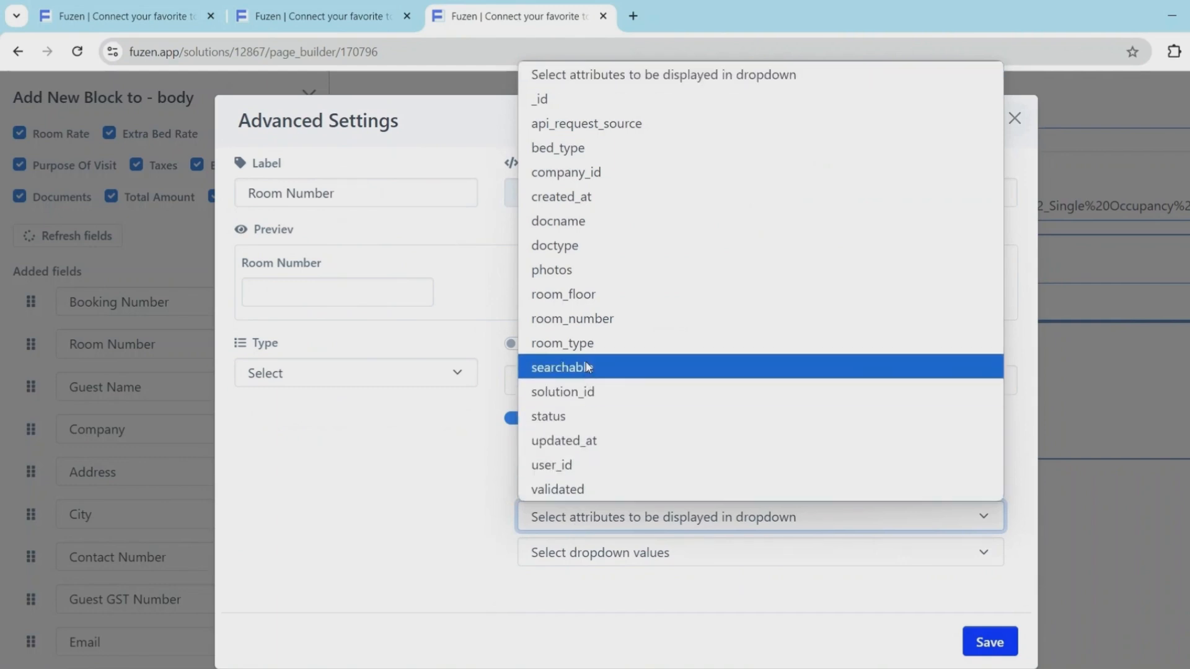
left_click(592, 319)
left_click(575, 554)
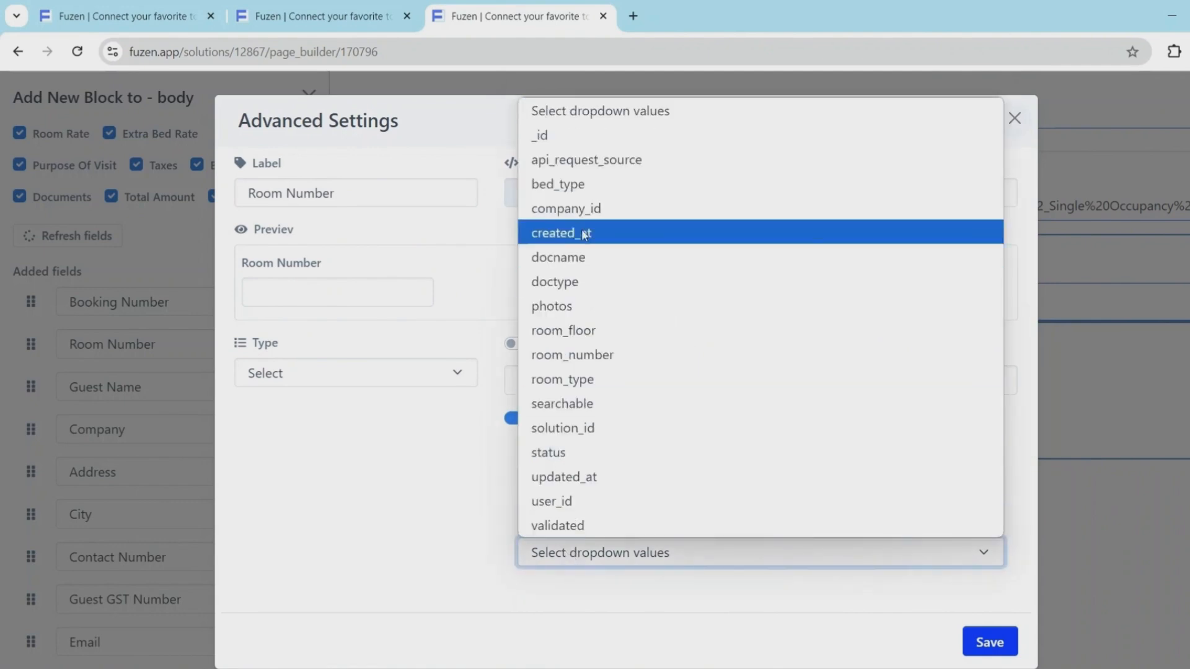
left_click(582, 136)
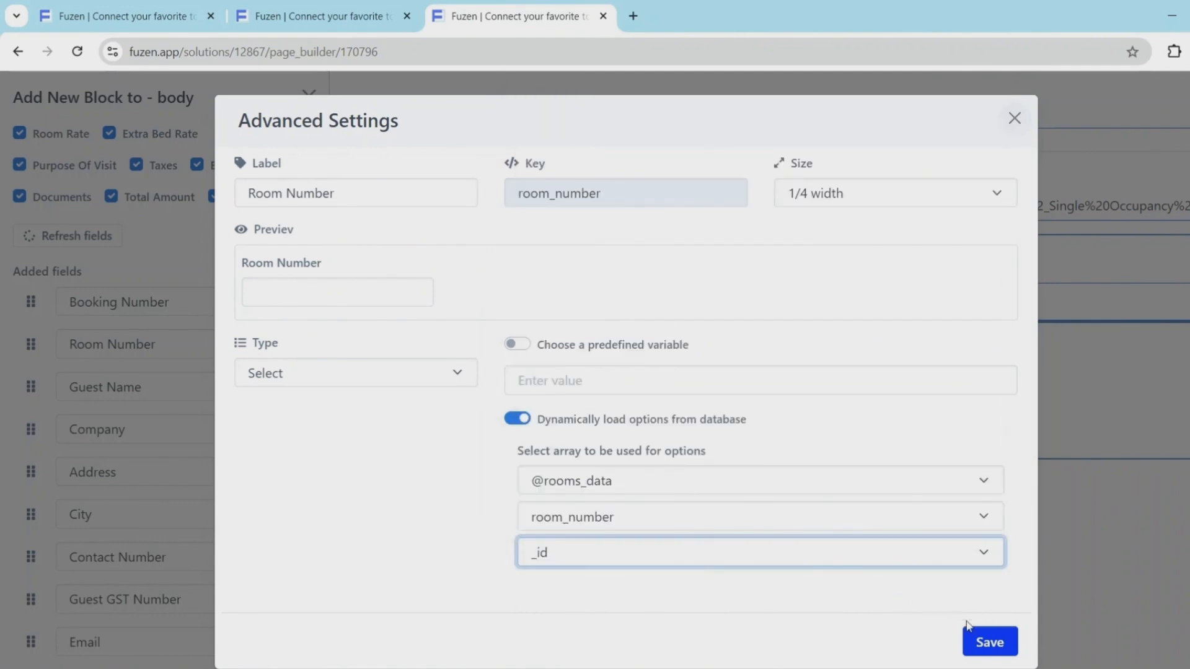
left_click(986, 642)
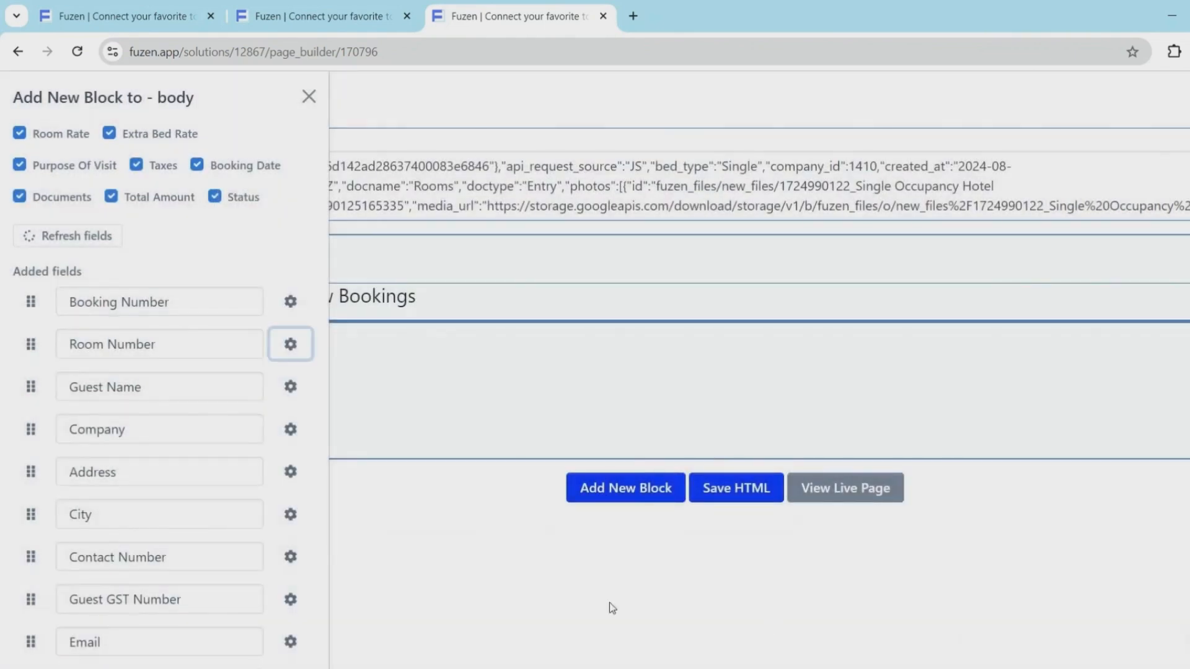
Set the Address field to 1/4 width and the Text-area type, and save its settings
left_click(291, 471)
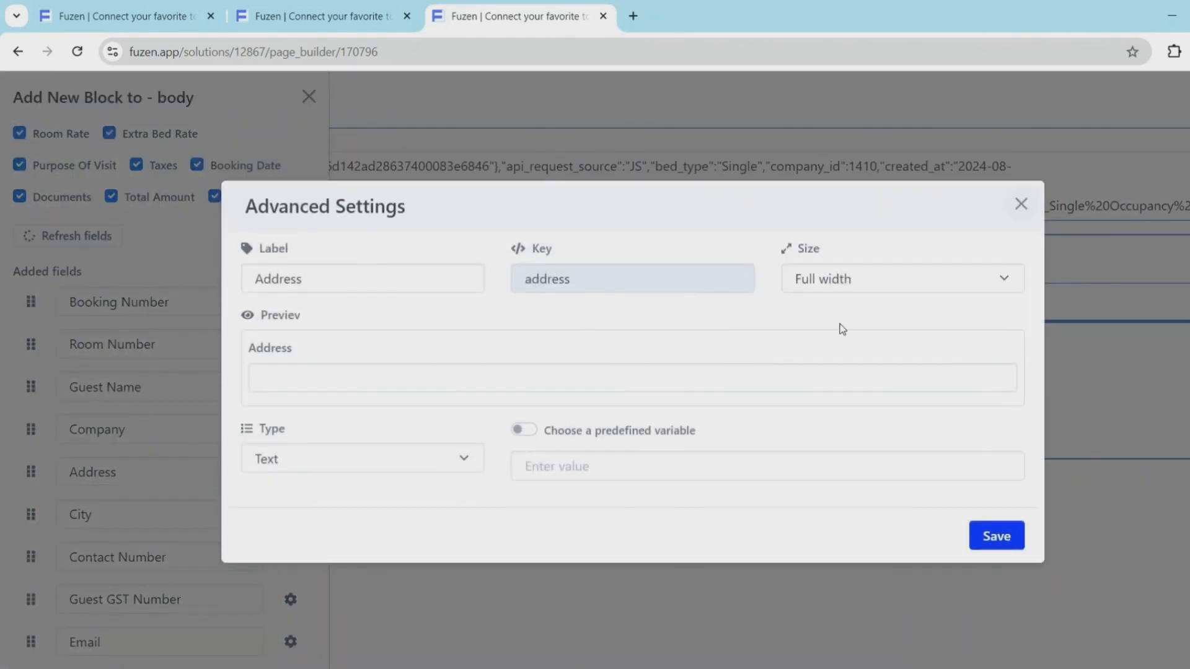
left_click(851, 280)
left_click(844, 379)
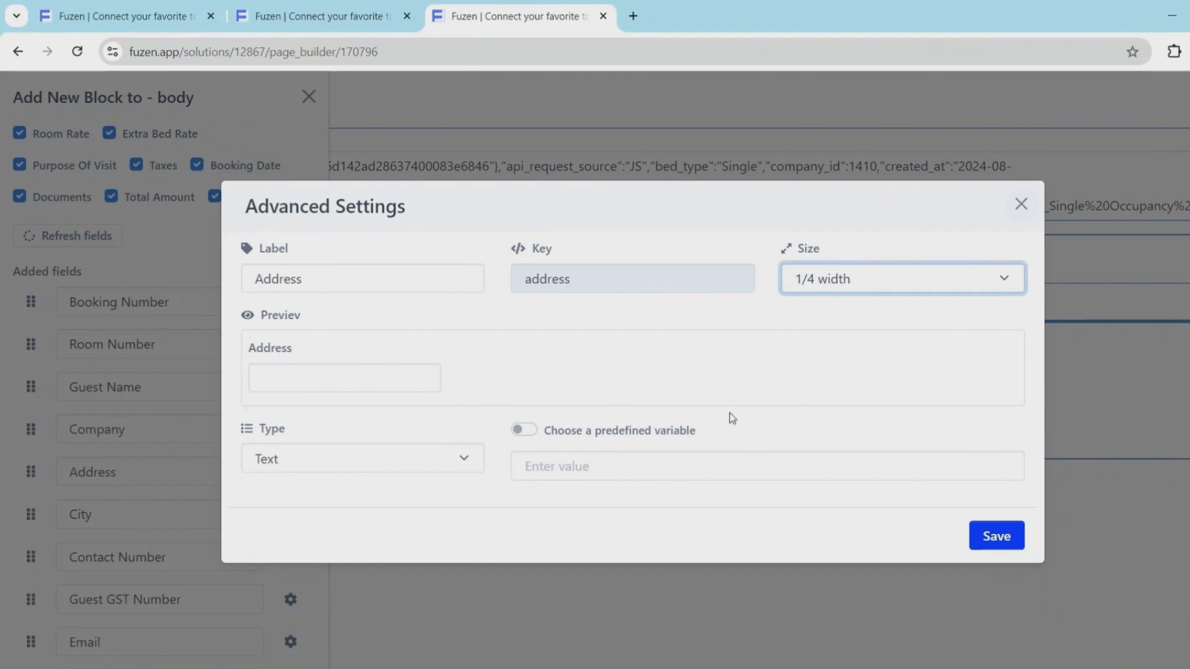
left_click(443, 455)
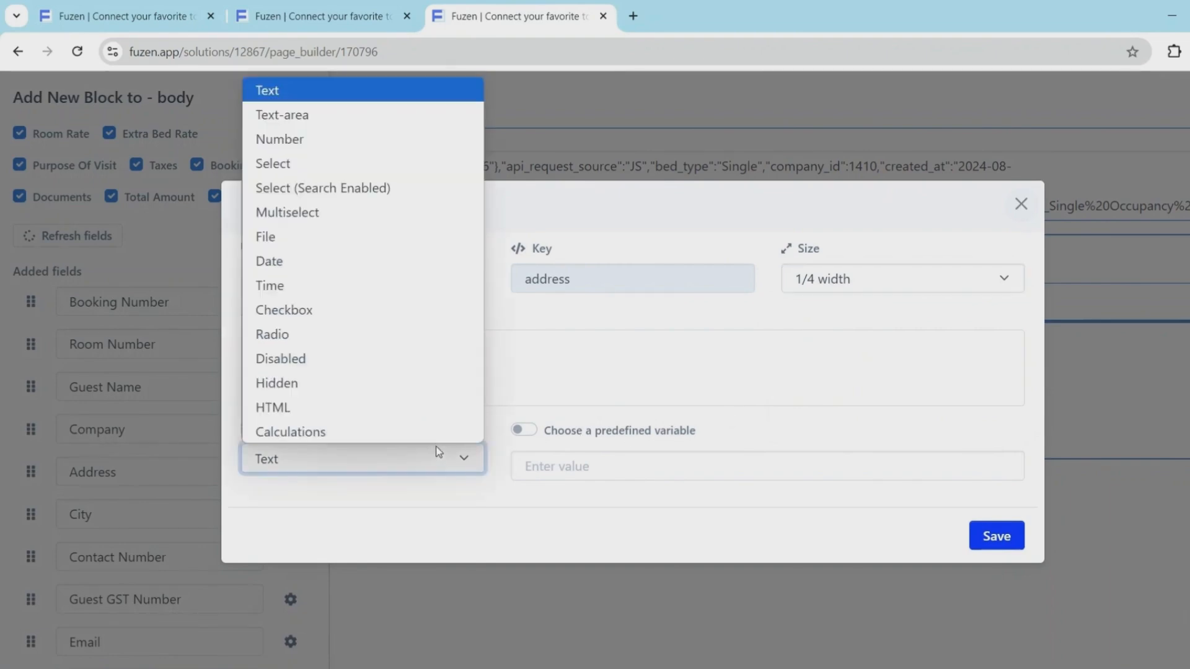
left_click(415, 118)
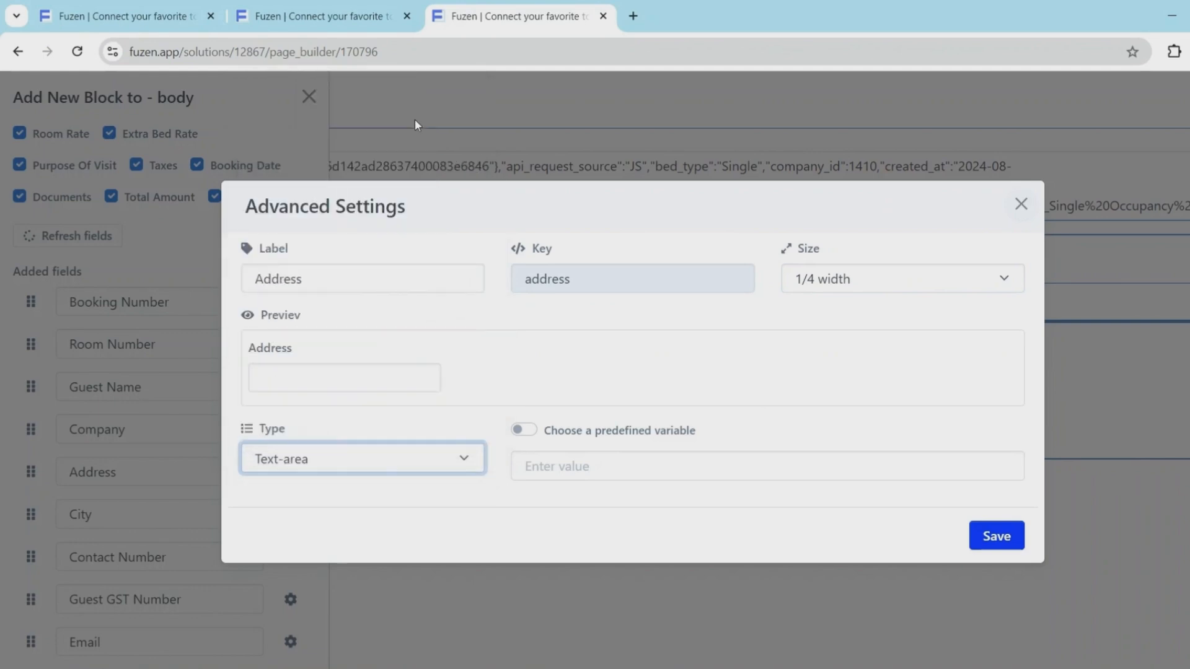
left_click(988, 536)
Set the Check In field to 1/4 width and the Time type, and save its settings
scroll(273, 465, "down", 4)
left_click(290, 437)
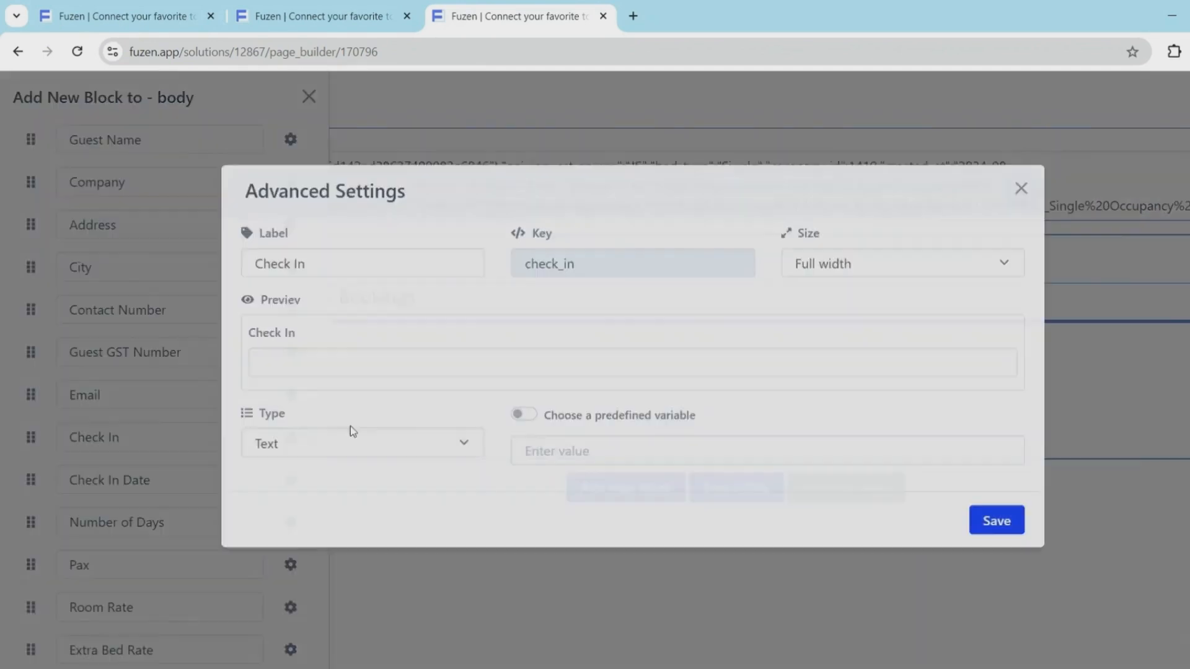
left_click(825, 281)
left_click(823, 379)
left_click(464, 459)
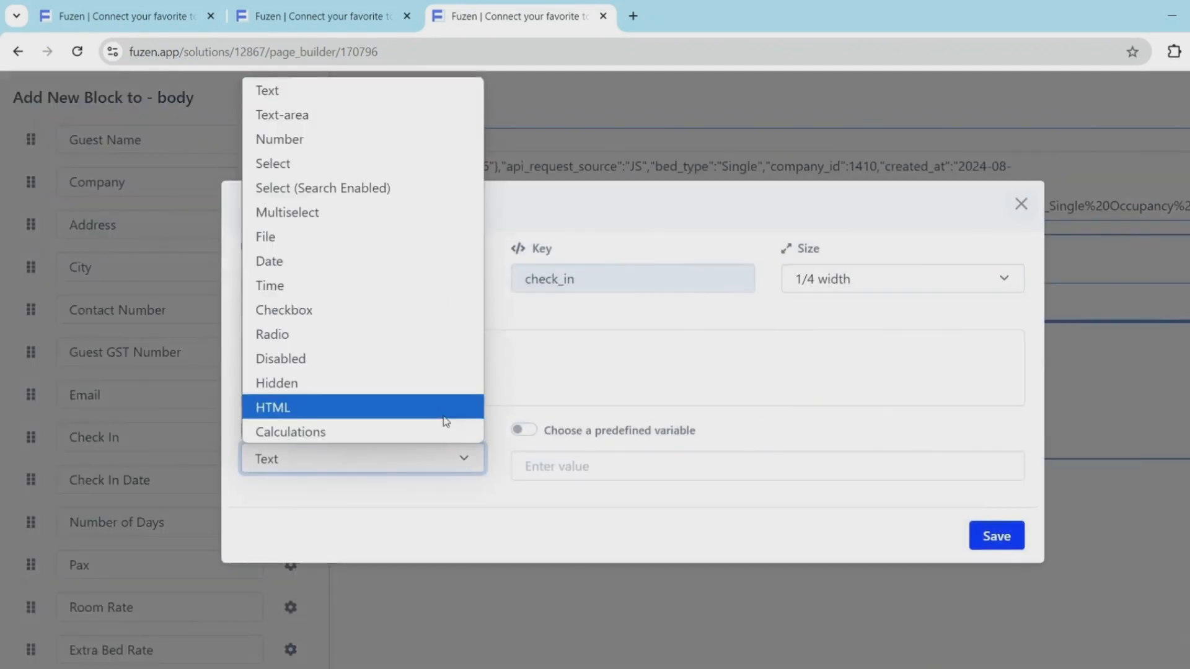
left_click(420, 287)
left_click(996, 537)
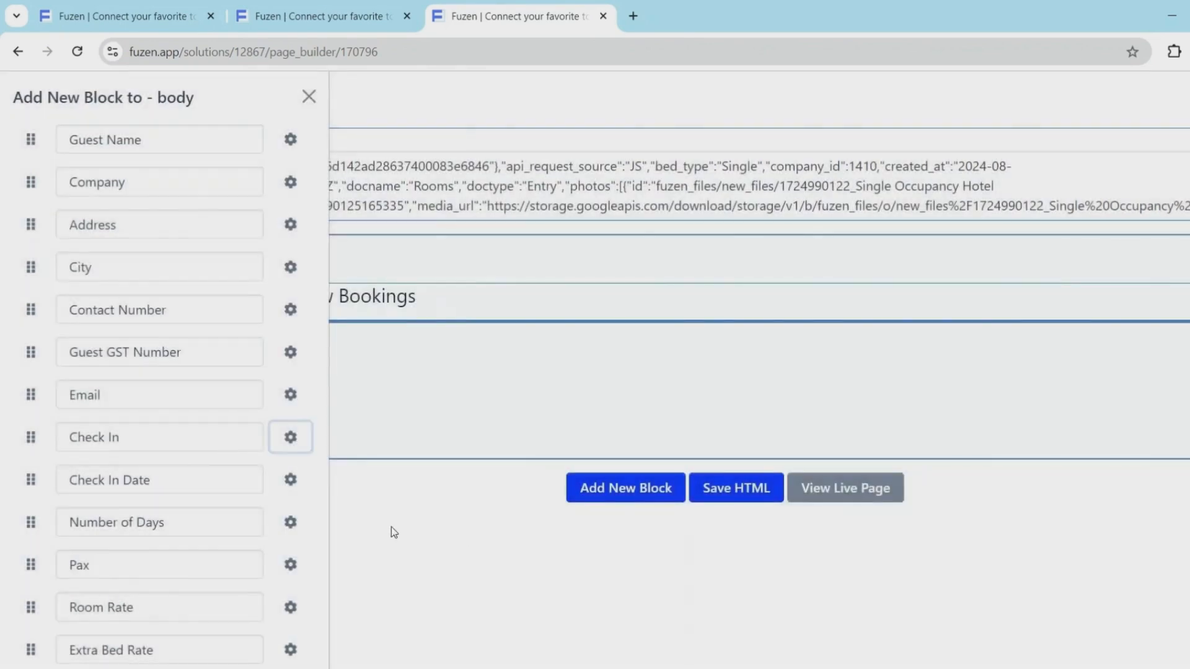
Set the Check In Date field to the Date type and 1/4 width, and save its settings
left_click(291, 481)
left_click(318, 459)
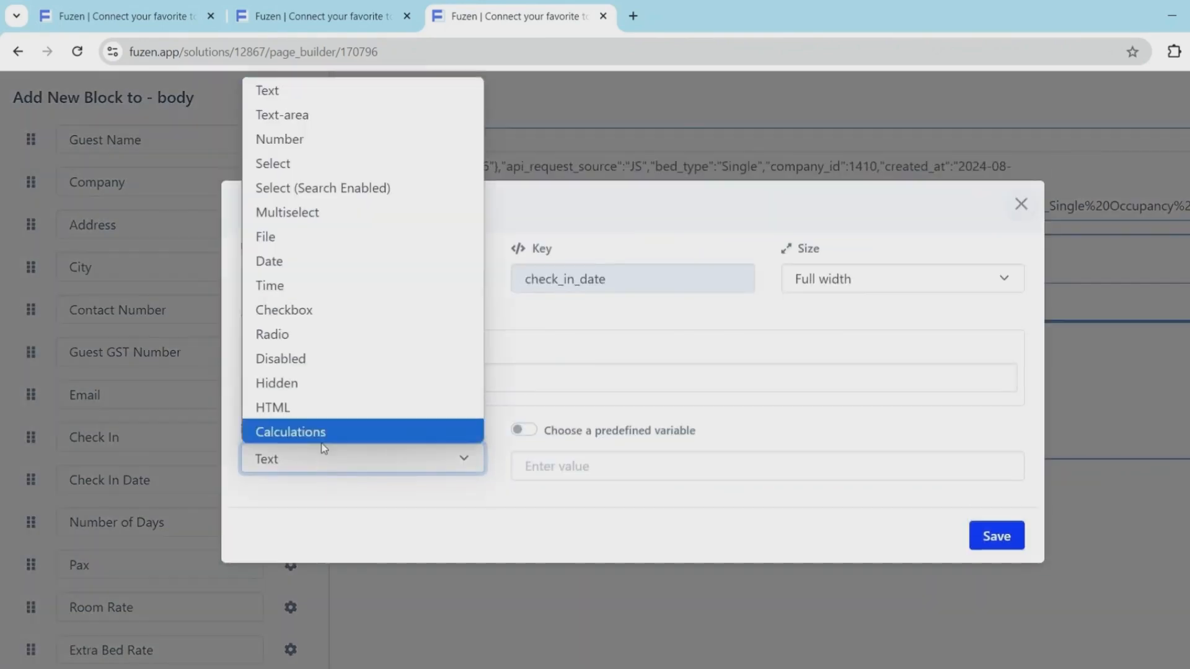
left_click(359, 263)
left_click(822, 276)
left_click(830, 378)
left_click(985, 534)
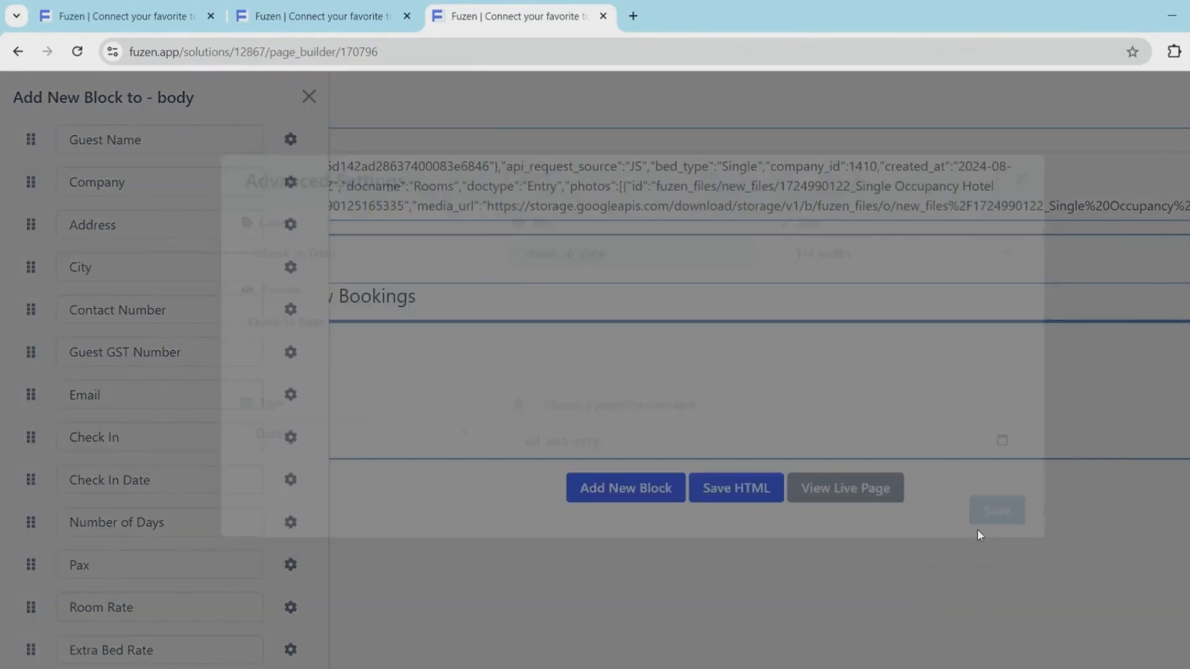
Add the configured Bookings form to the card's body
scroll(277, 580, "down", 1)
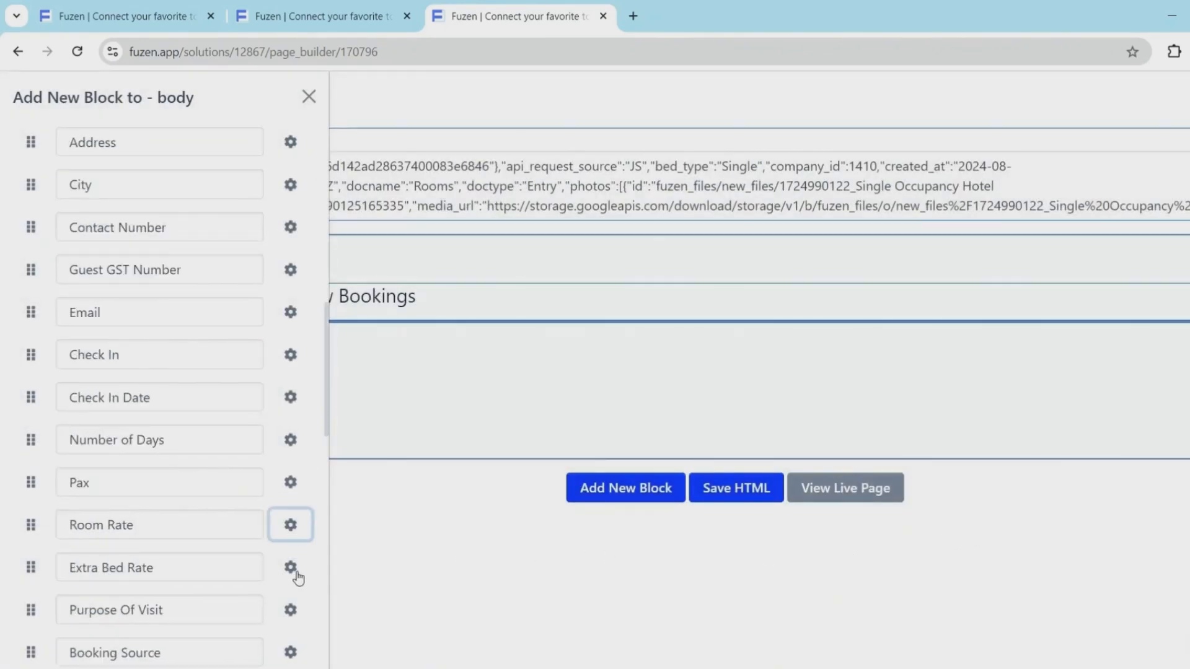
scroll(298, 578, "down", 10)
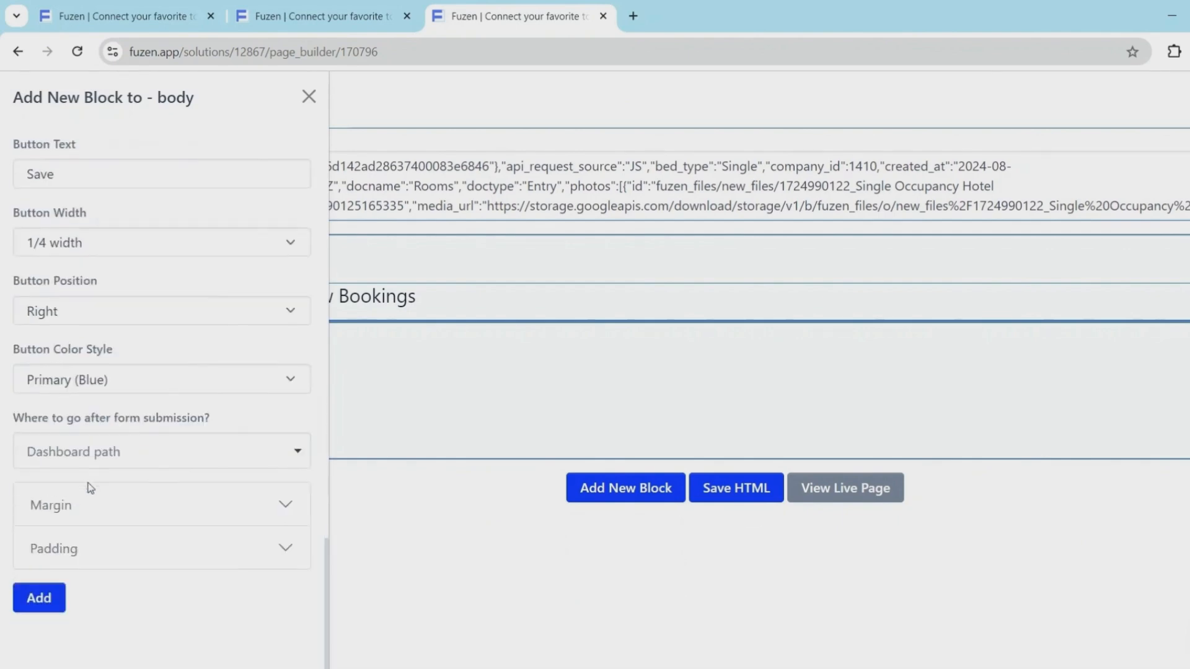
left_click(41, 596)
scroll(338, 566, "down", 4)
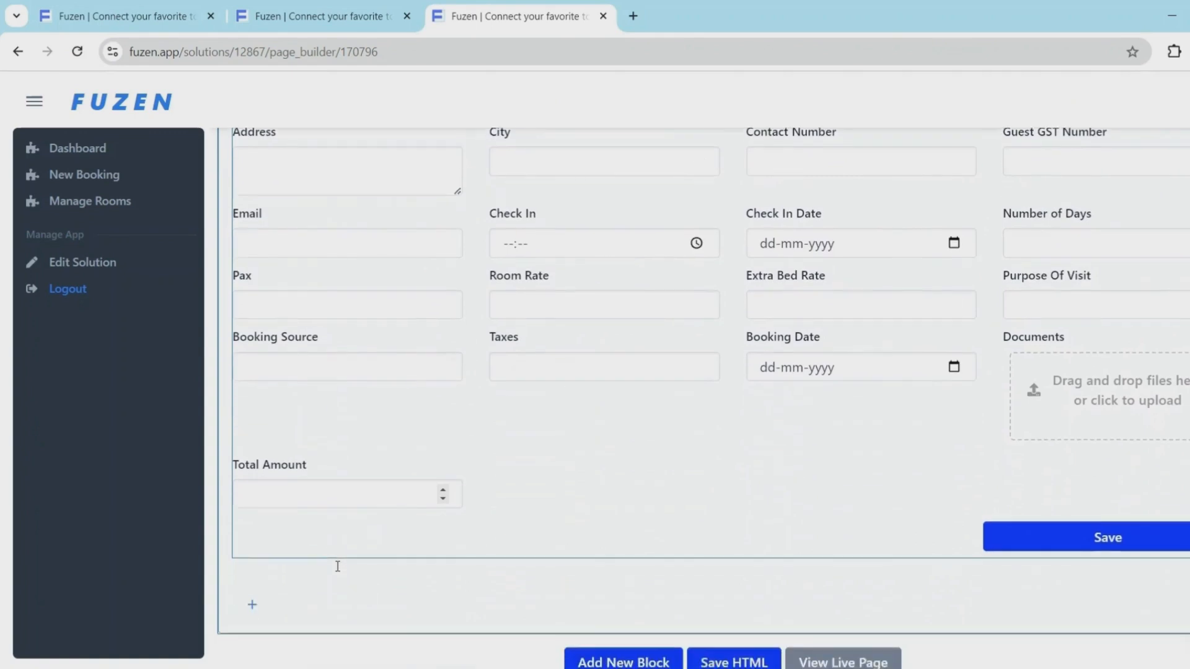
scroll(338, 566, "down", 1)
Start a new Data Variable block on the page, sourced from the Bookings data collection
left_click(589, 582)
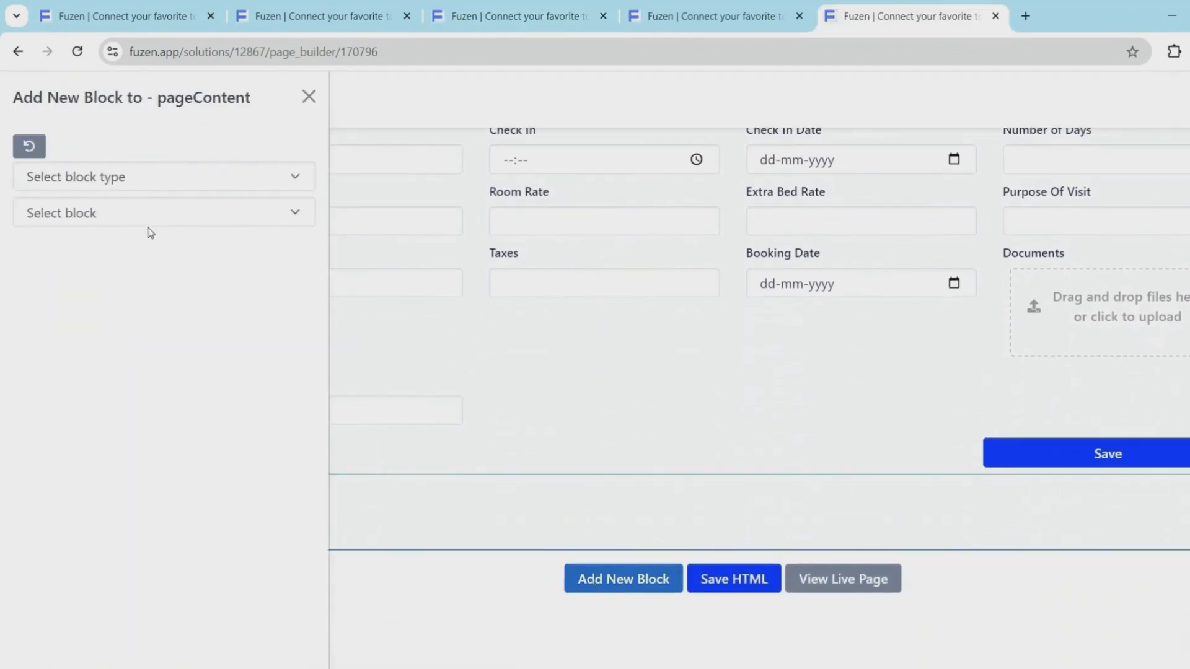
left_click(155, 176)
left_click(114, 229)
left_click(124, 214)
left_click(106, 308)
left_click(101, 325)
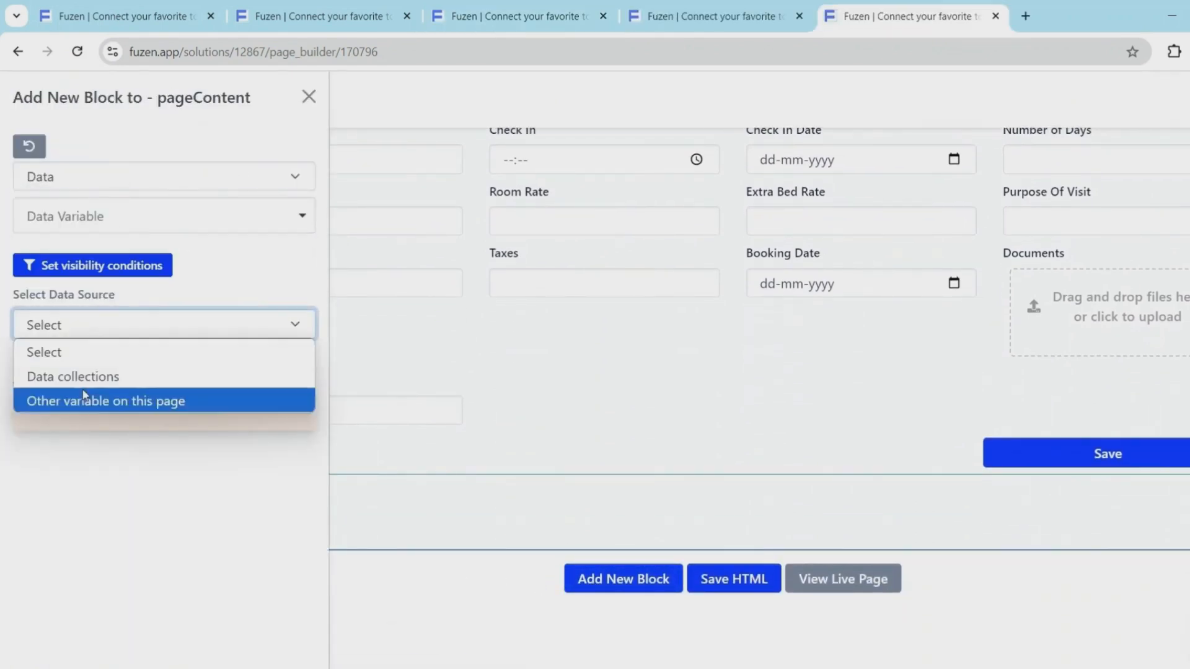
left_click(84, 378)
left_click(87, 392)
left_click(82, 449)
Filter the Bookings data to entries where booking_number is not null
left_click(77, 475)
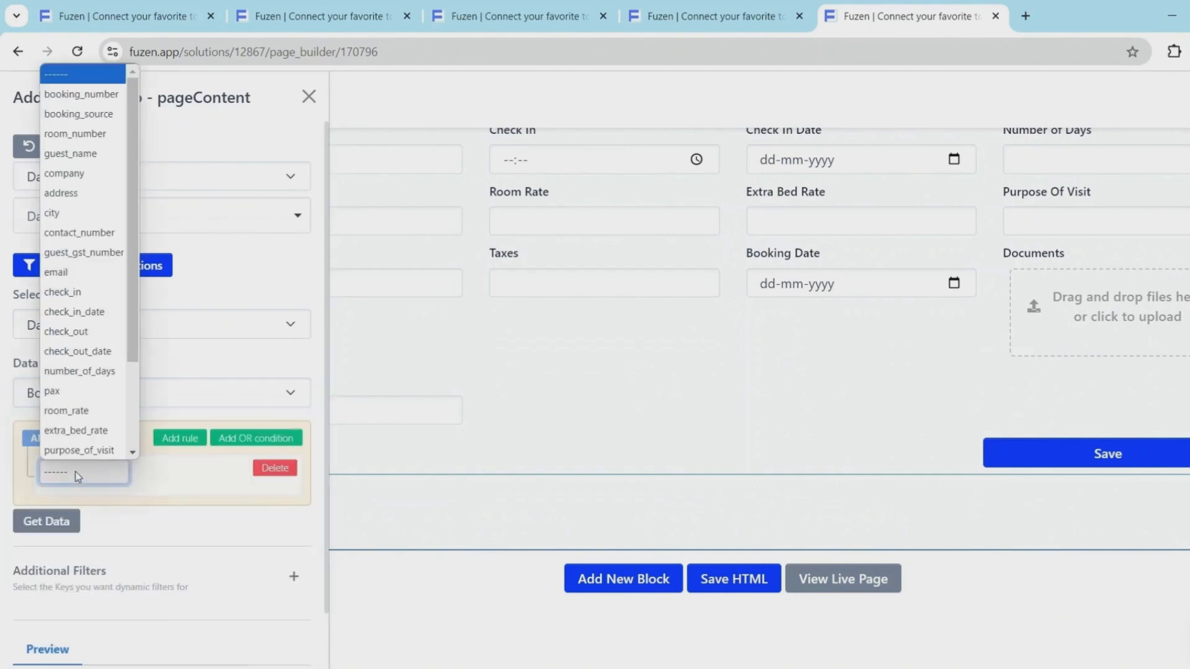
left_click(81, 94)
left_click(182, 472)
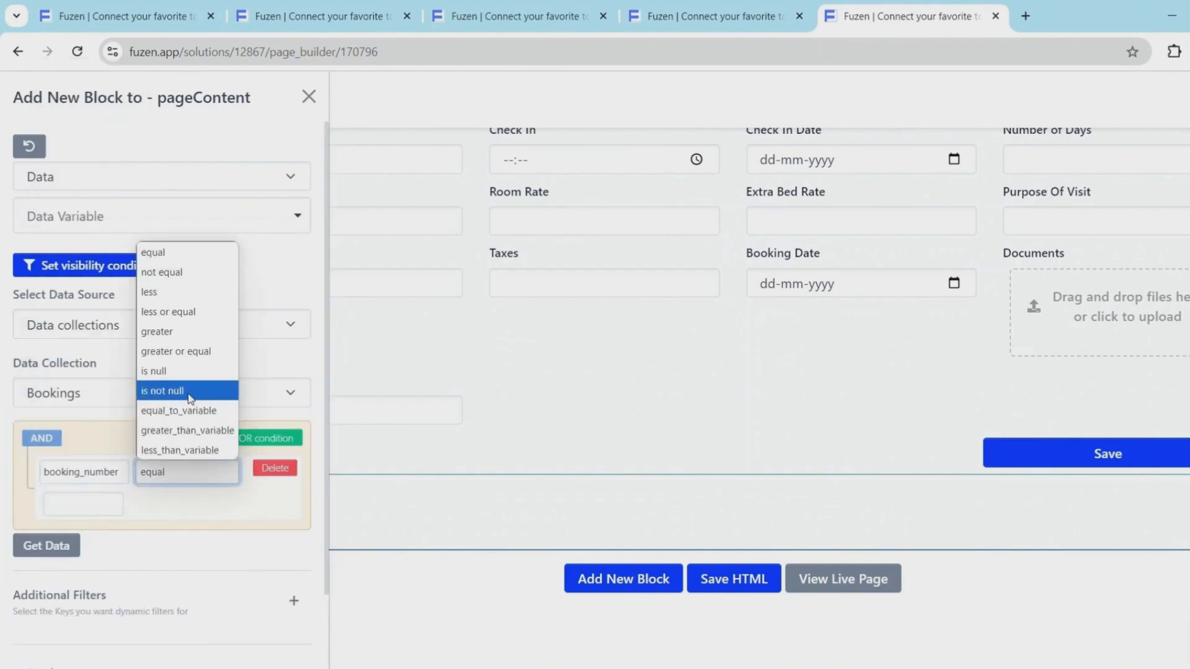
left_click(189, 397)
scroll(102, 479, "down", 3)
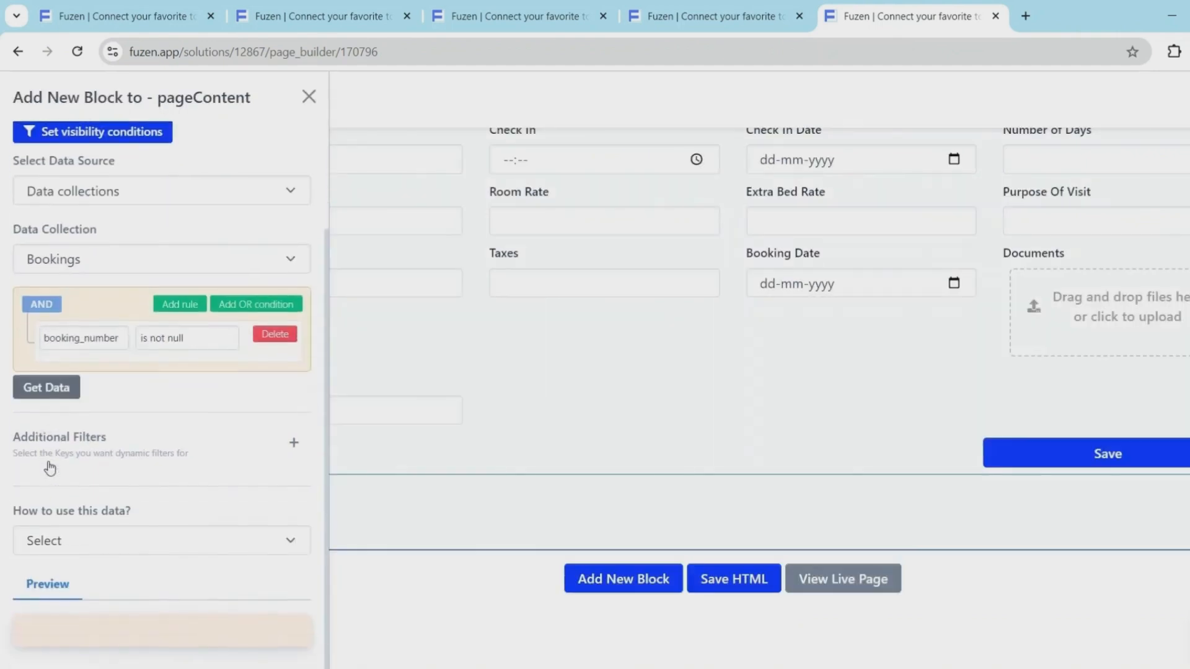
Get the number of datapoints from the filtered Bookings data and save it as the variable booking_count
left_click(64, 540)
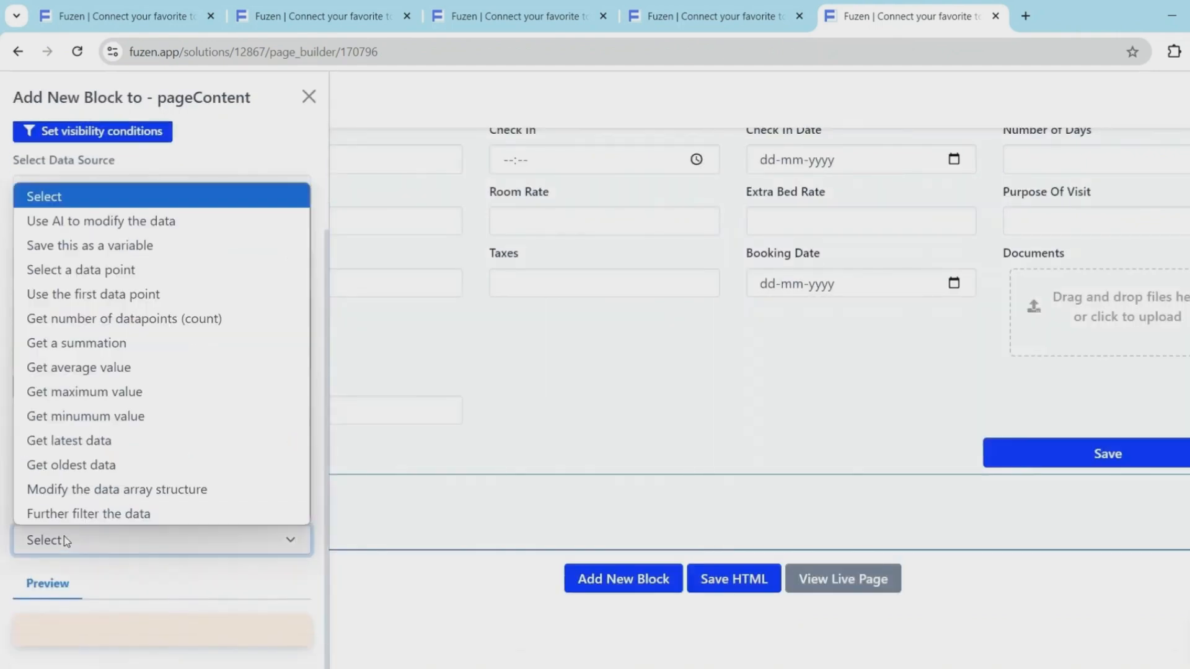
left_click(158, 329)
left_click(84, 583)
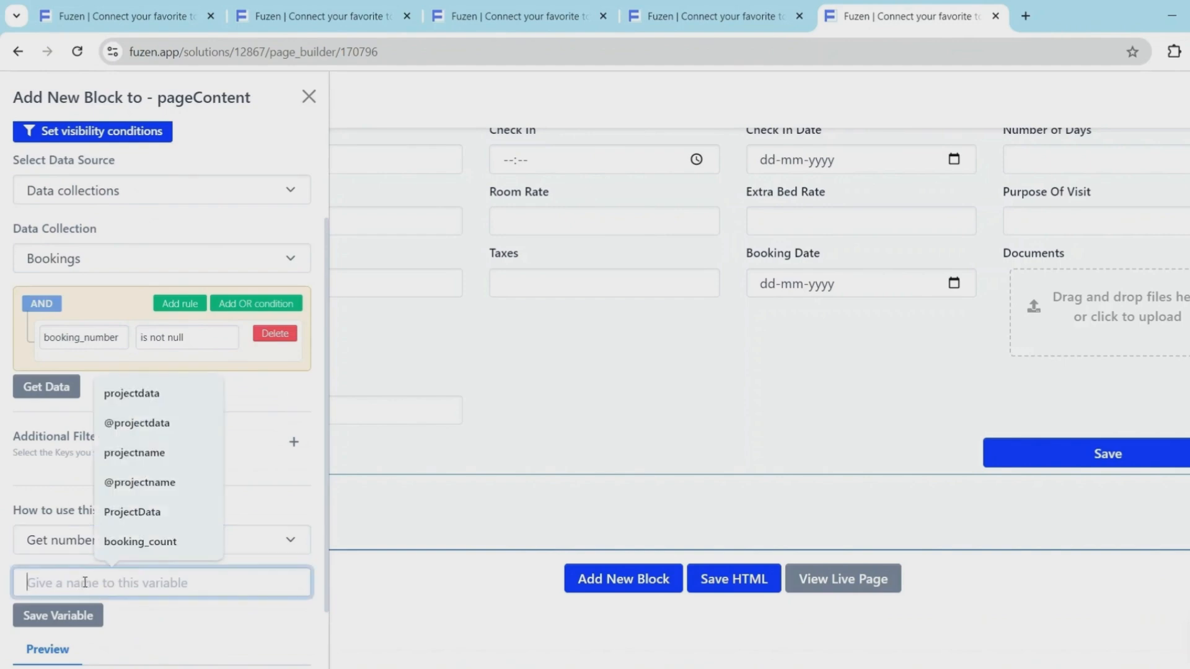
type("booking_count")
left_click(89, 612)
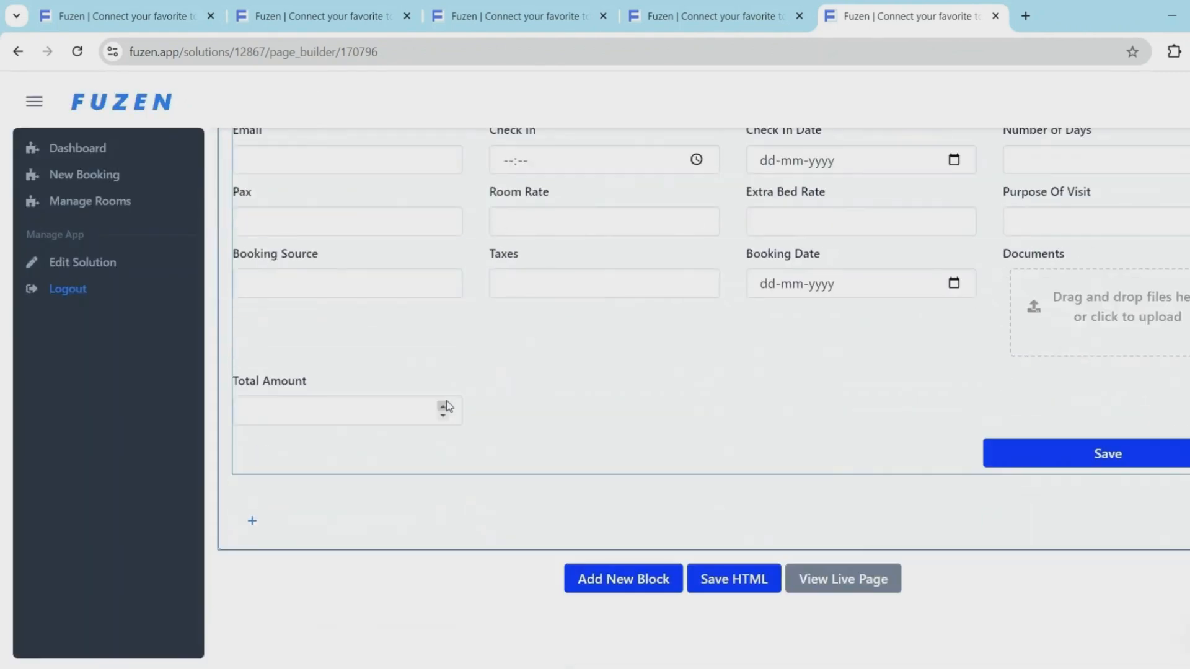
left_click(615, 584)
left_click(147, 176)
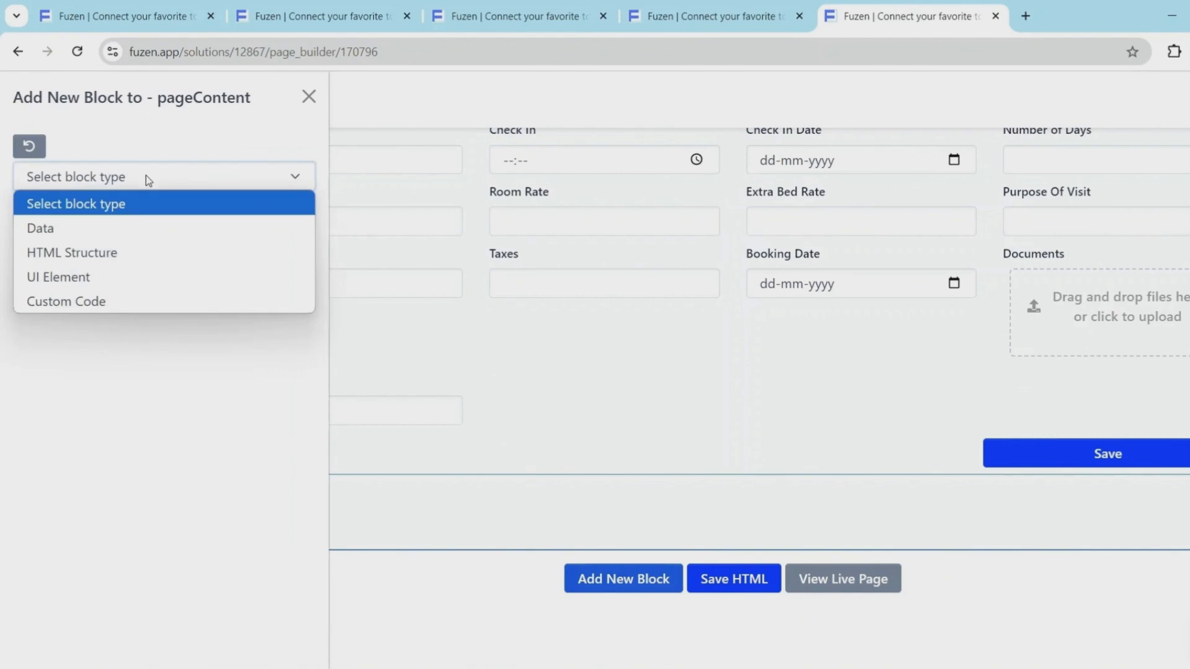
left_click(128, 270)
left_click(138, 224)
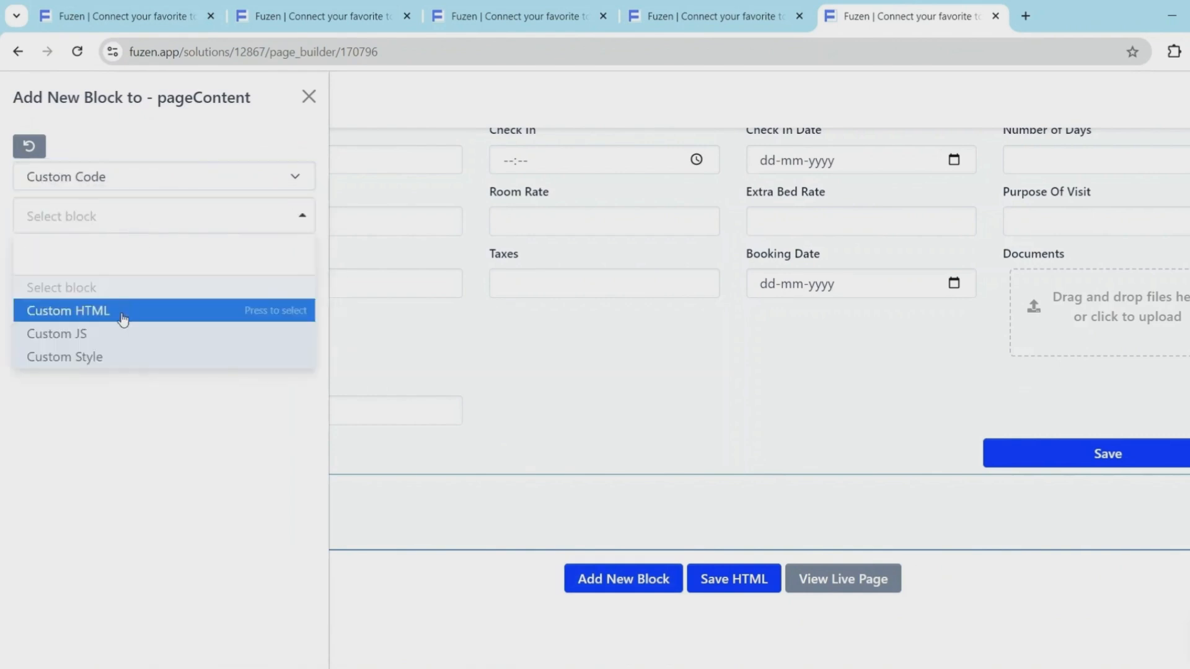
left_click(121, 338)
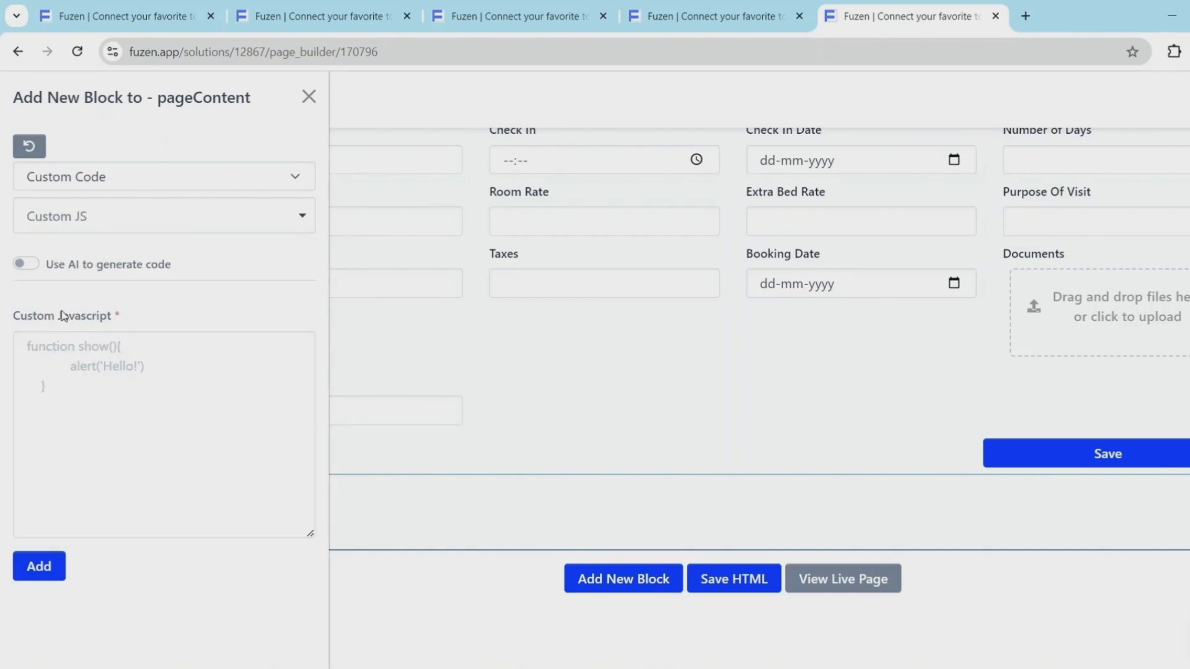
left_click(26, 265)
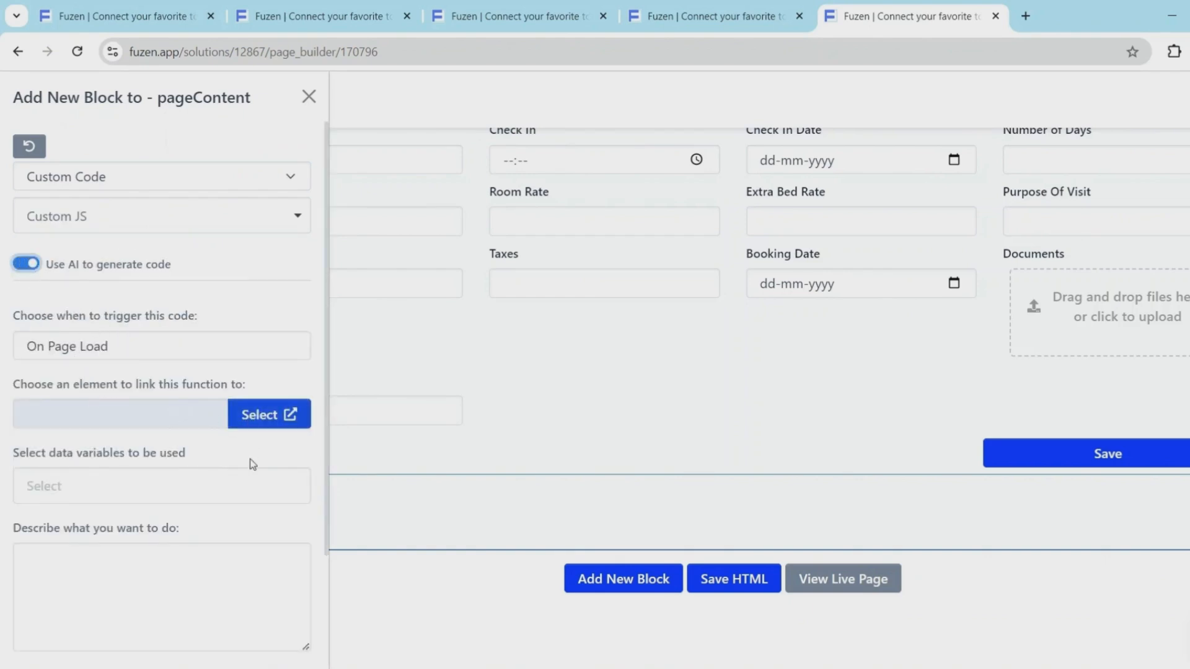
left_click(251, 485)
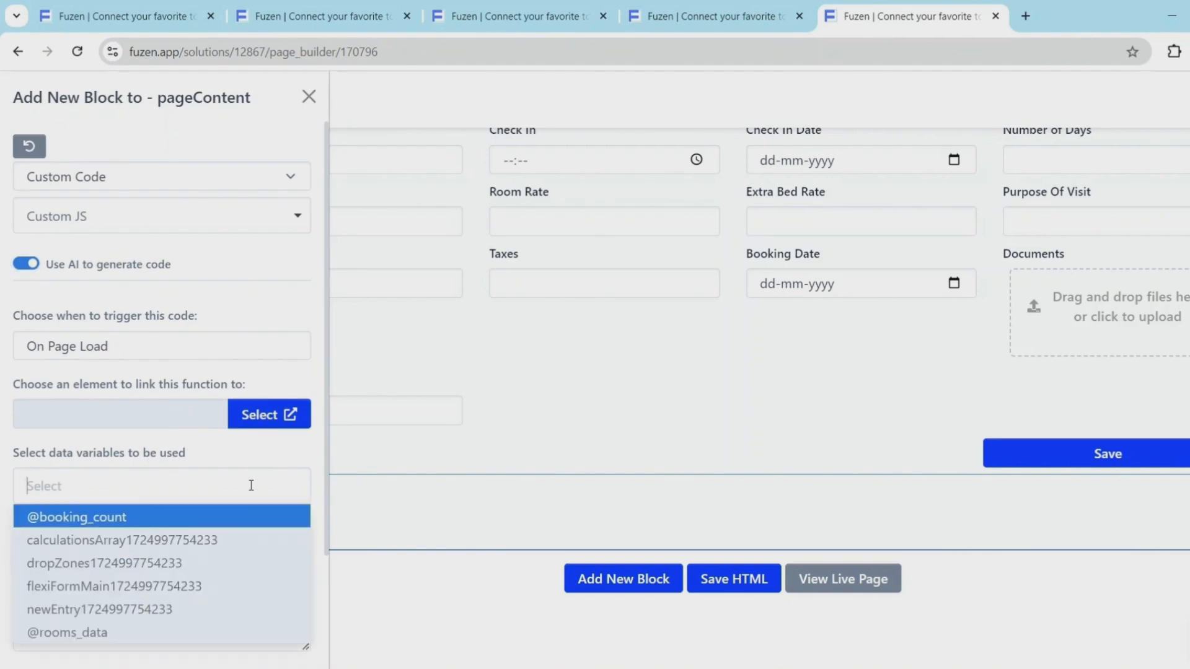
left_click(217, 517)
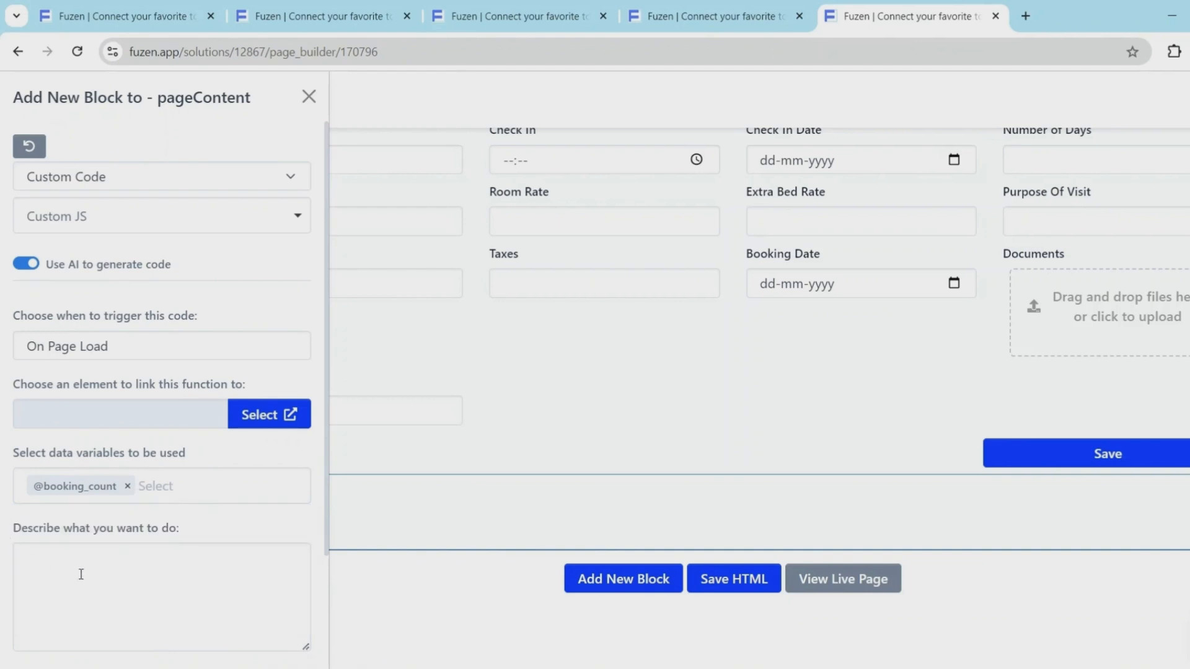
Generate, test and add code that fills the booking_number input with a serial booking number in the format BK-XXXX, such as 0001, 0002, 0003
left_click(81, 574)
key("ctrl+v")
scroll(13, 576, "down", 2)
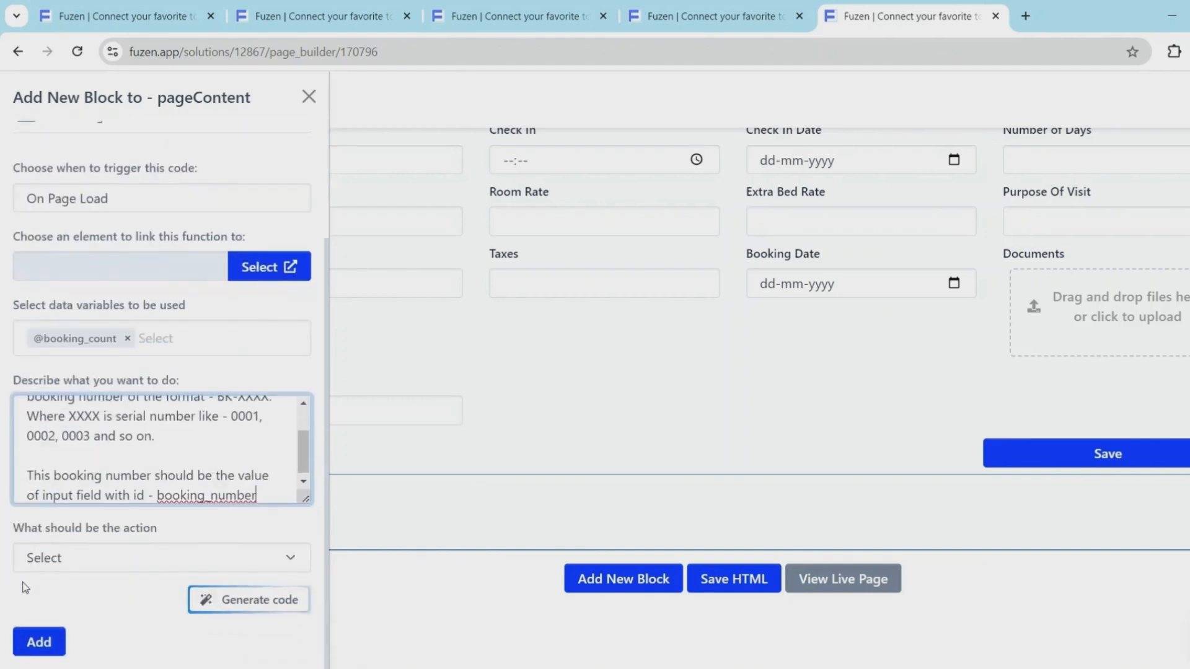
left_click(244, 598)
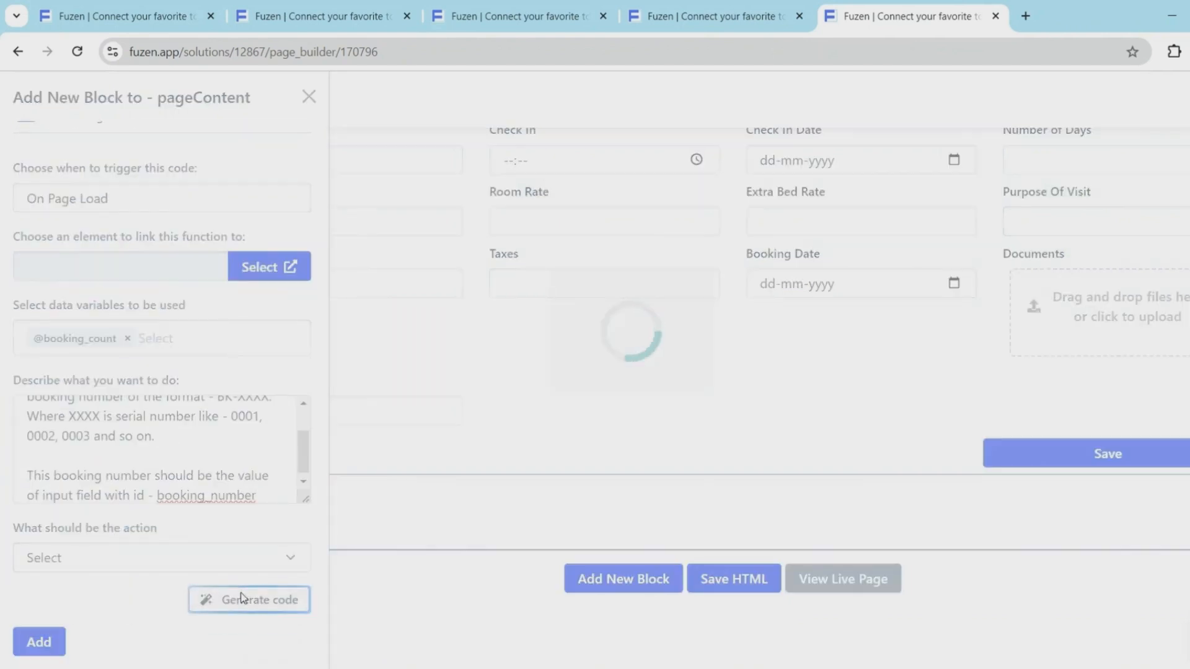
left_click(286, 605)
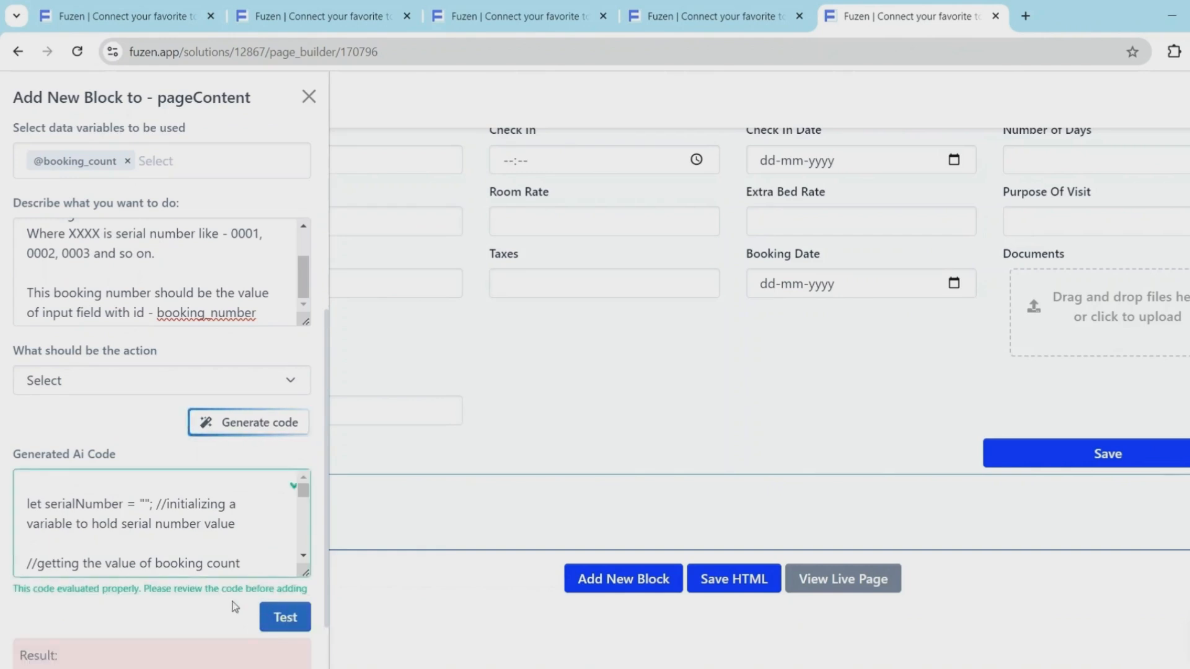
scroll(186, 613, "down", 1)
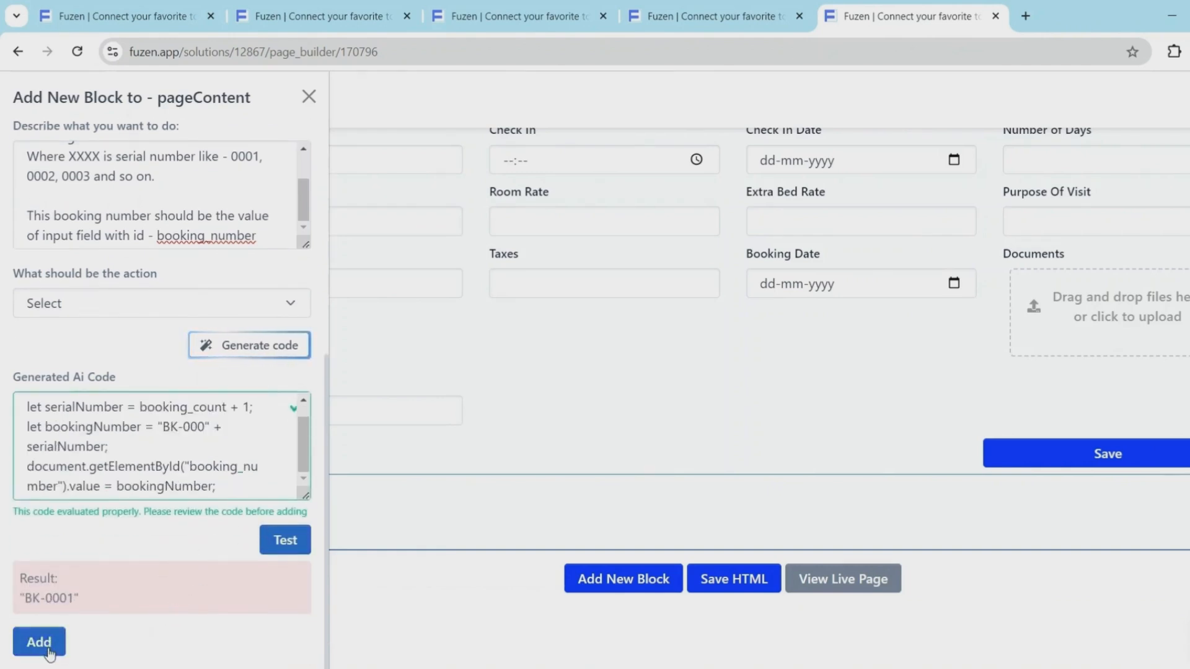
left_click(47, 648)
Save the New Booking page's HTML and check the booking form on the live page
scroll(749, 553, "down", 5)
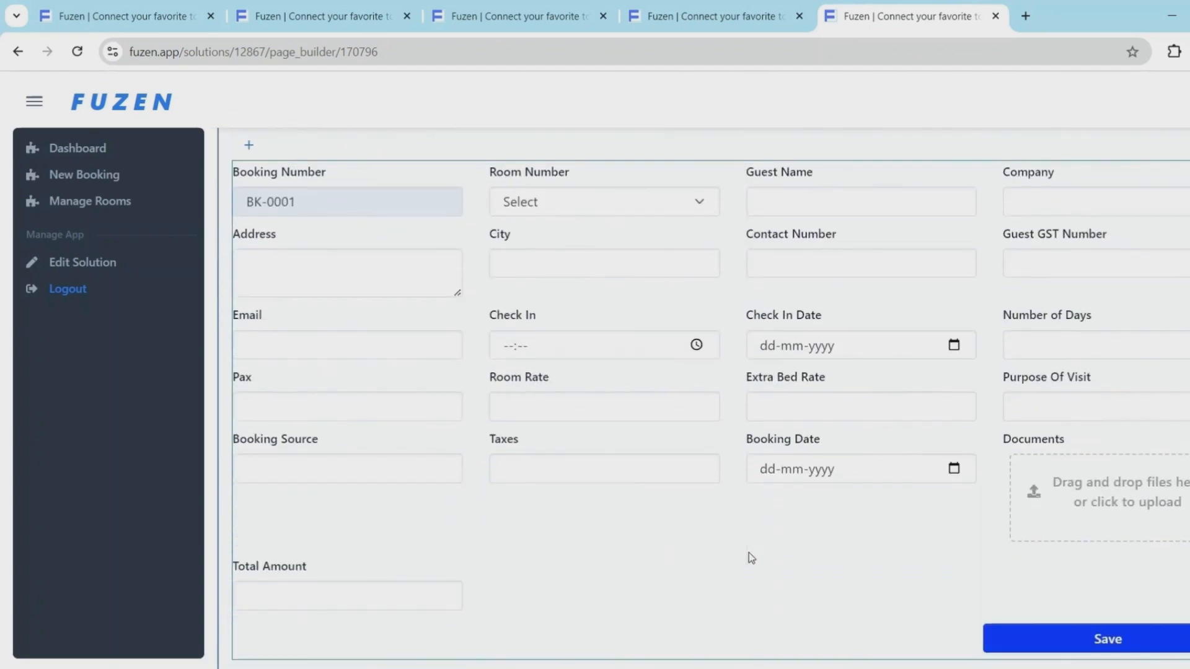
scroll(749, 553, "down", 7)
left_click(751, 576)
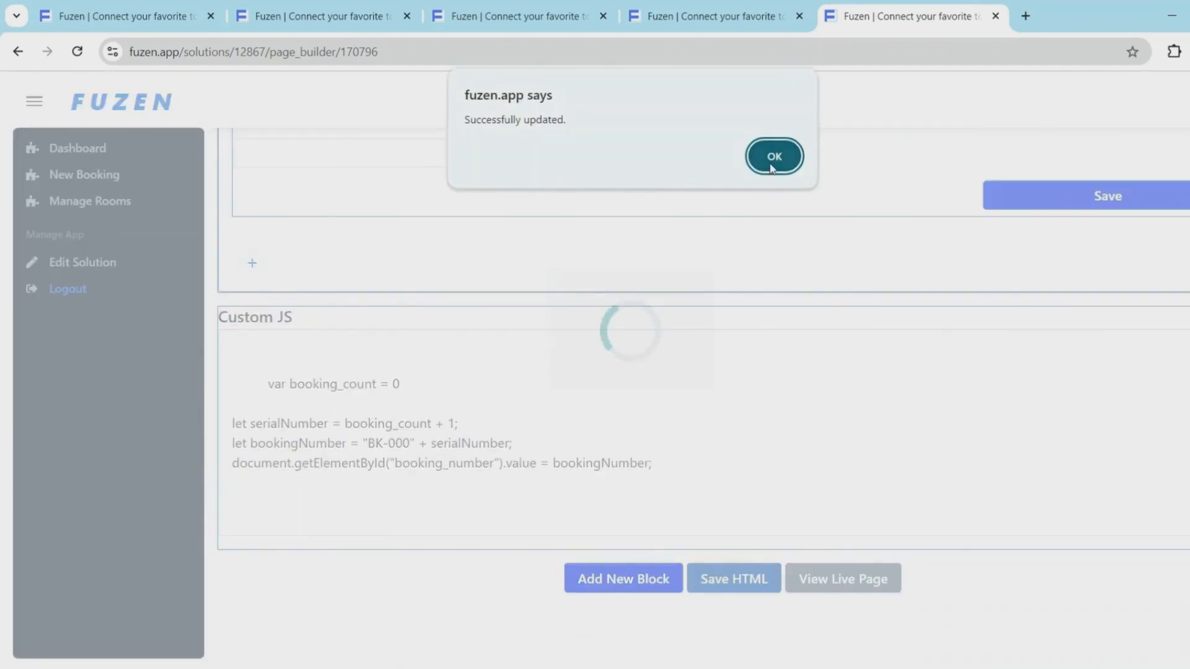
left_click(773, 163)
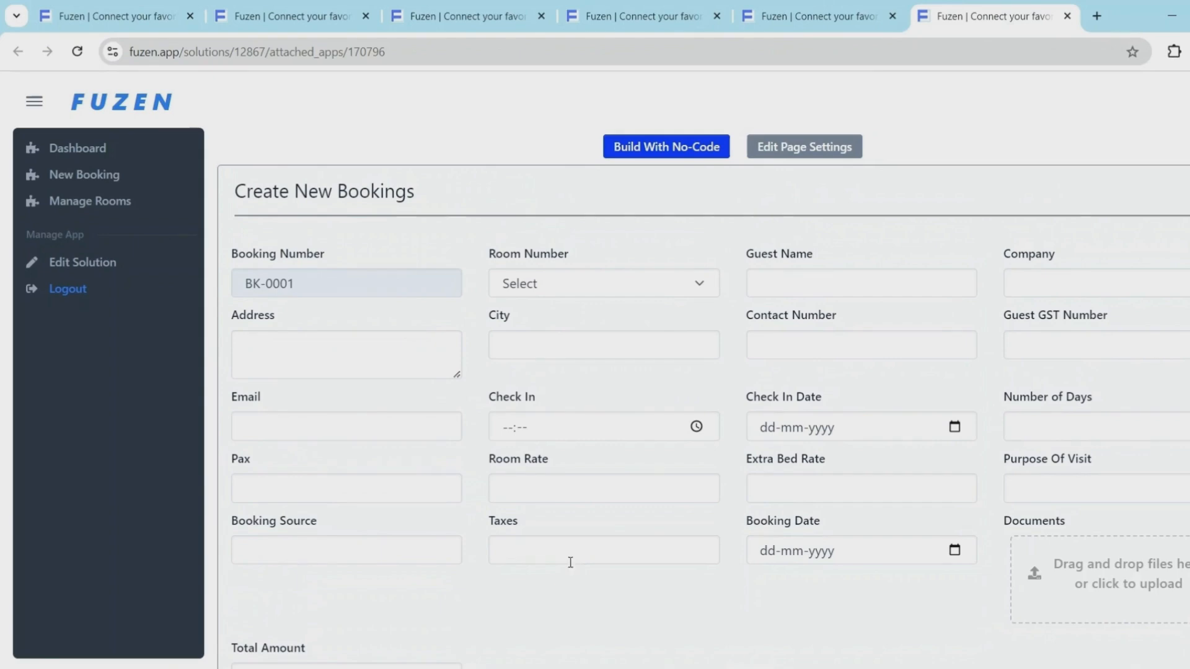
scroll(570, 562, "down", 3)
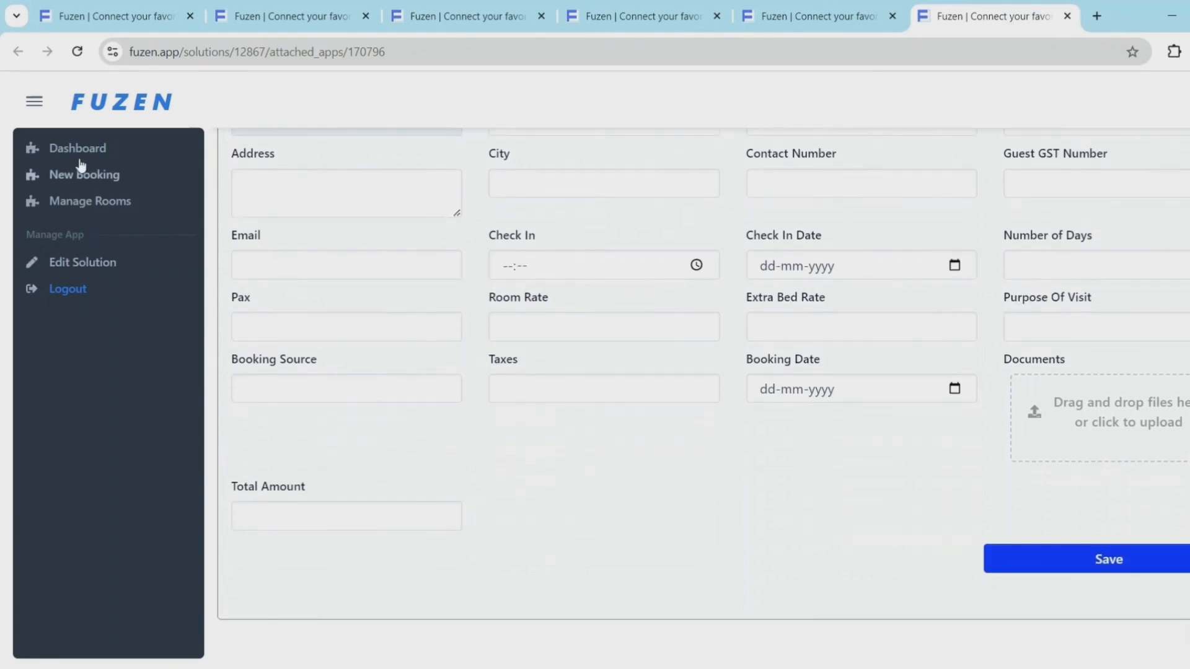
Open the Dashboard page in the no-code builder and add a Card block titled Bookings
left_click(70, 156)
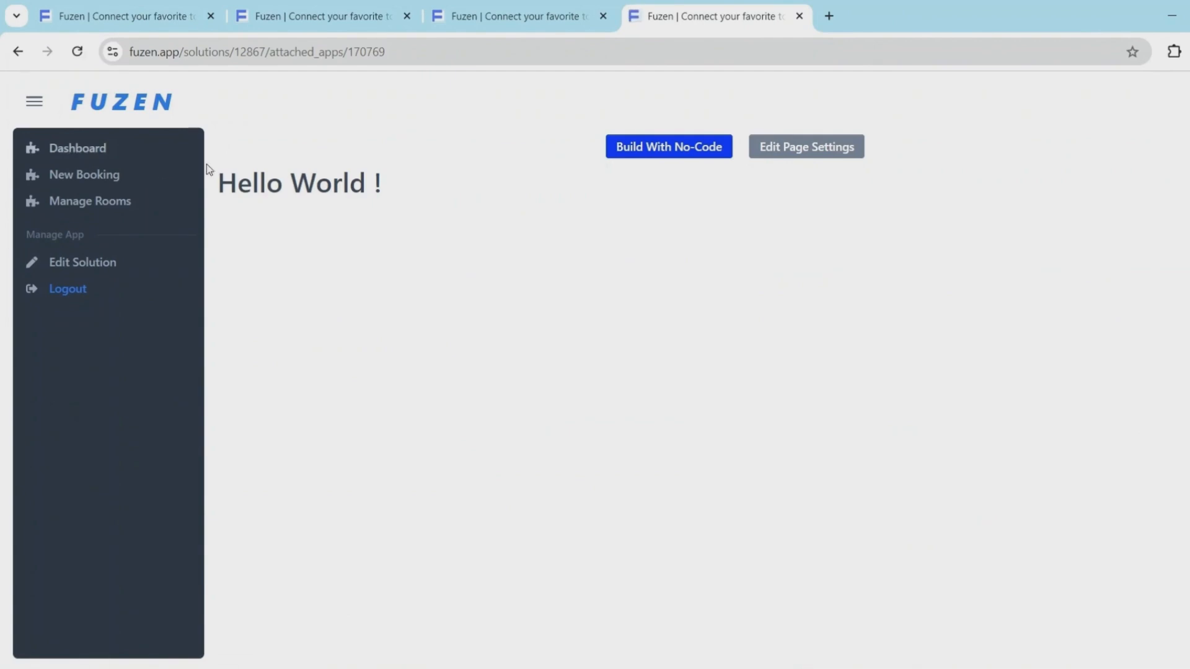
left_click(639, 155)
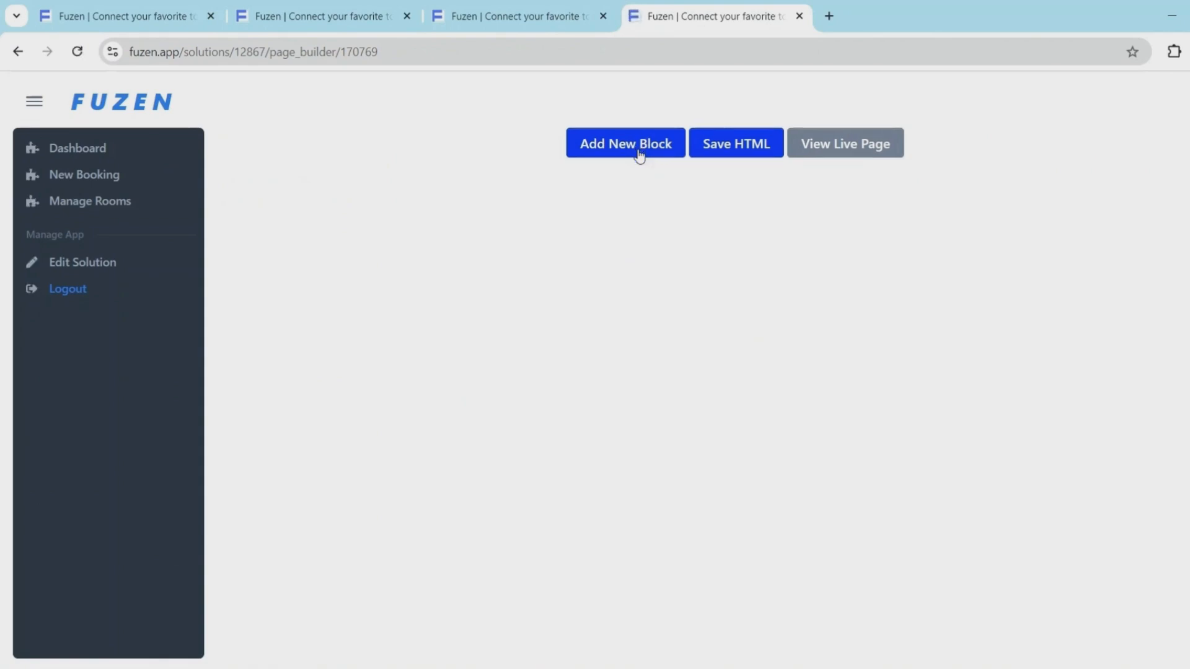
left_click(623, 154)
left_click(187, 176)
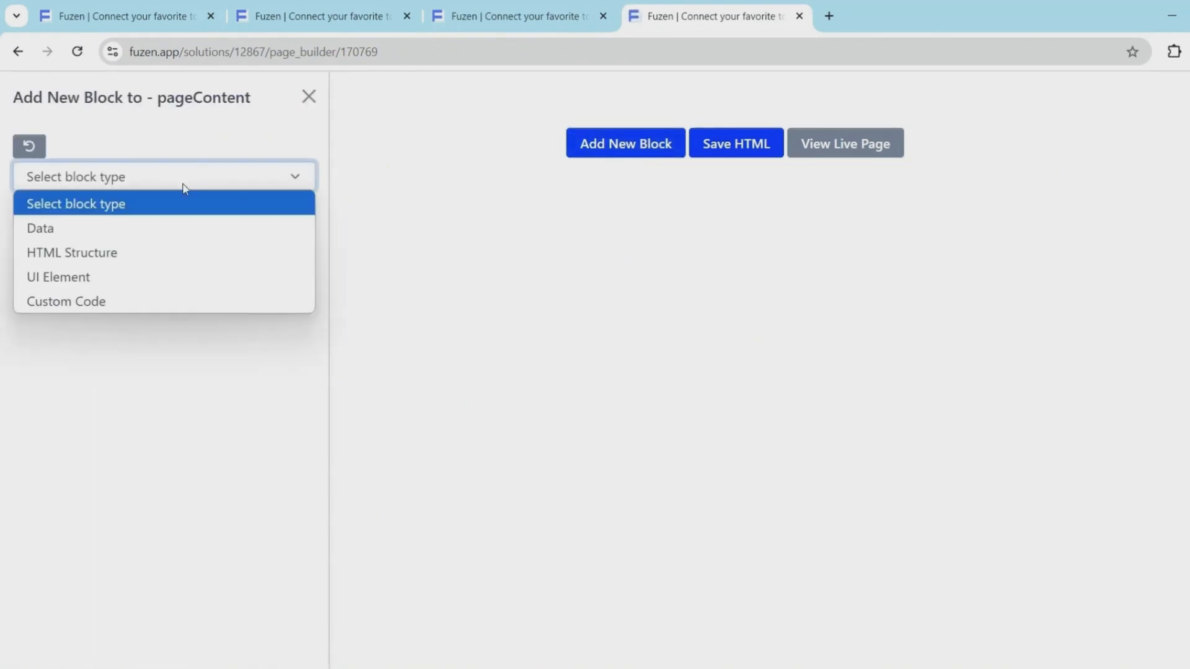
left_click(167, 255)
left_click(170, 217)
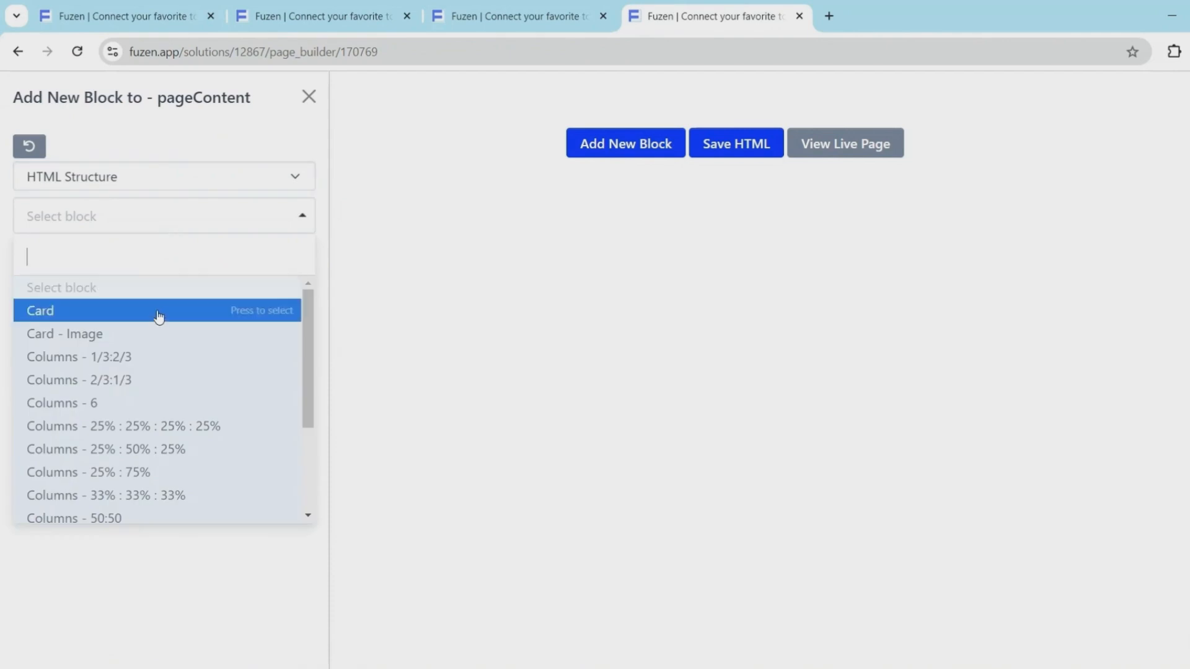
left_click(156, 319)
left_click(114, 343)
left_click(37, 631)
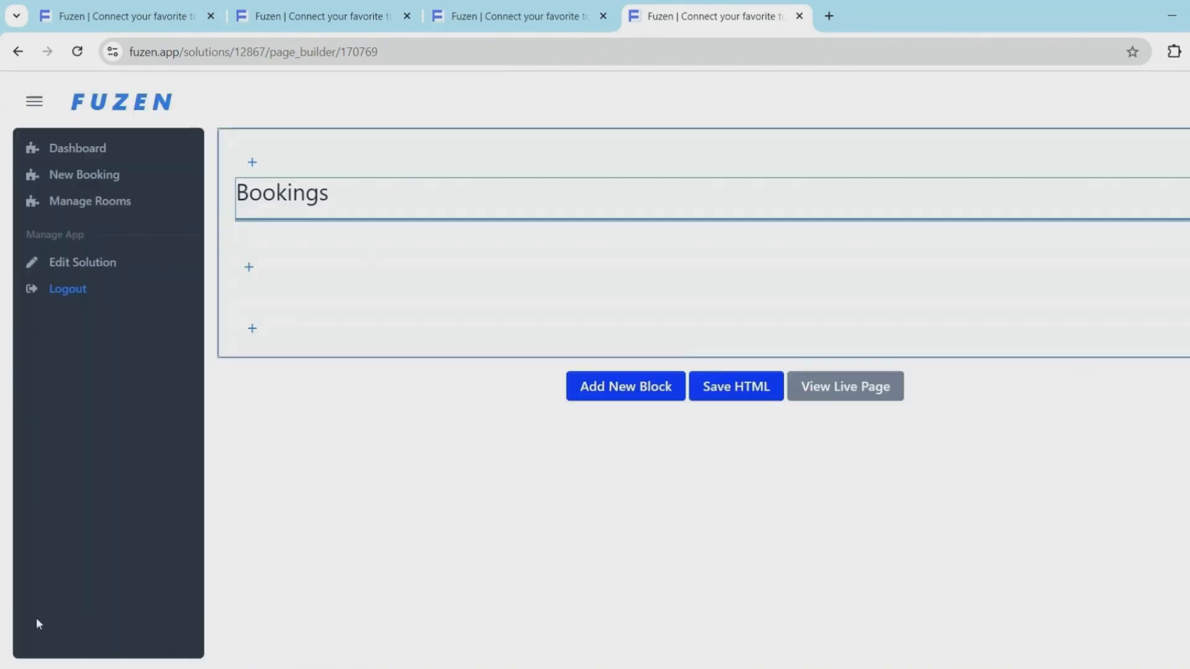
Start a Flexi Table block in the card's body, filtering new data from the Bookings collection
left_click(248, 267)
left_click(106, 178)
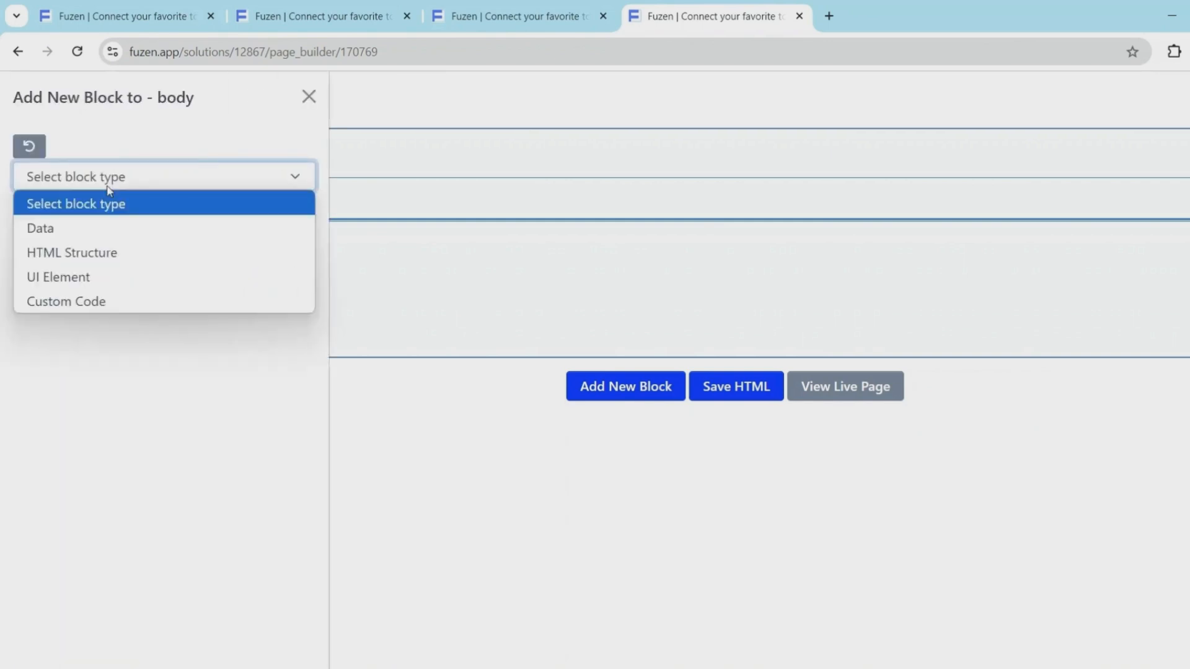
left_click(98, 277)
left_click(106, 215)
type("flexi")
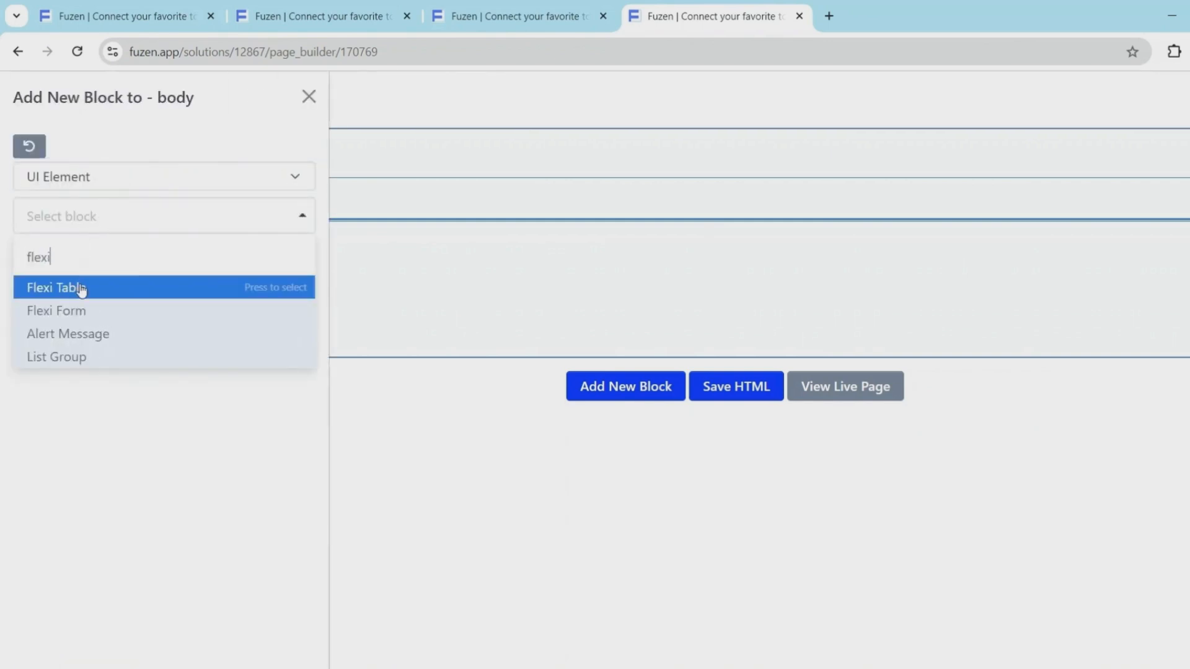
left_click(82, 288)
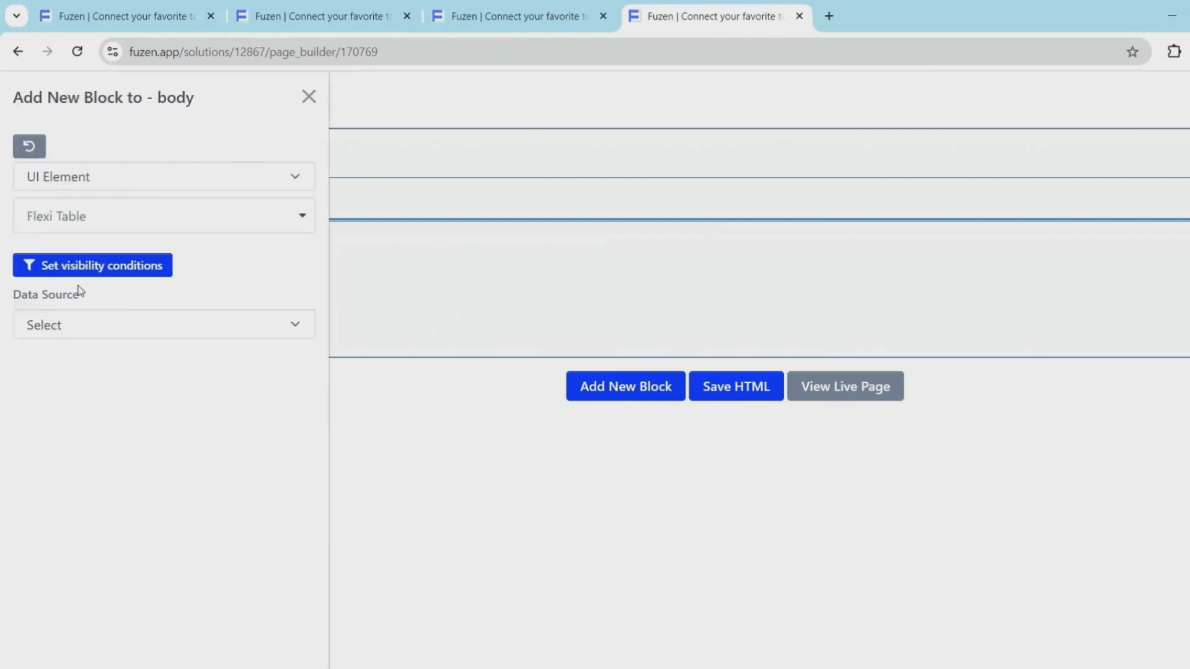
left_click(76, 321)
left_click(76, 375)
left_click(73, 391)
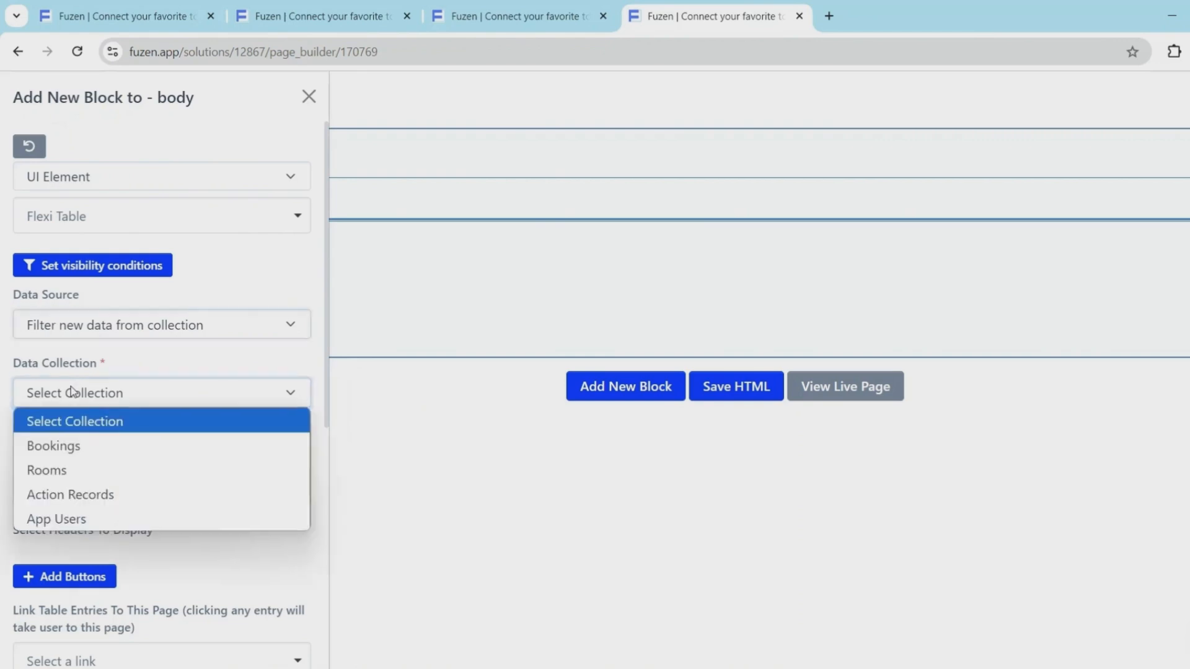
left_click(59, 445)
Filter the table's data to entries where booking_number is not null
left_click(65, 472)
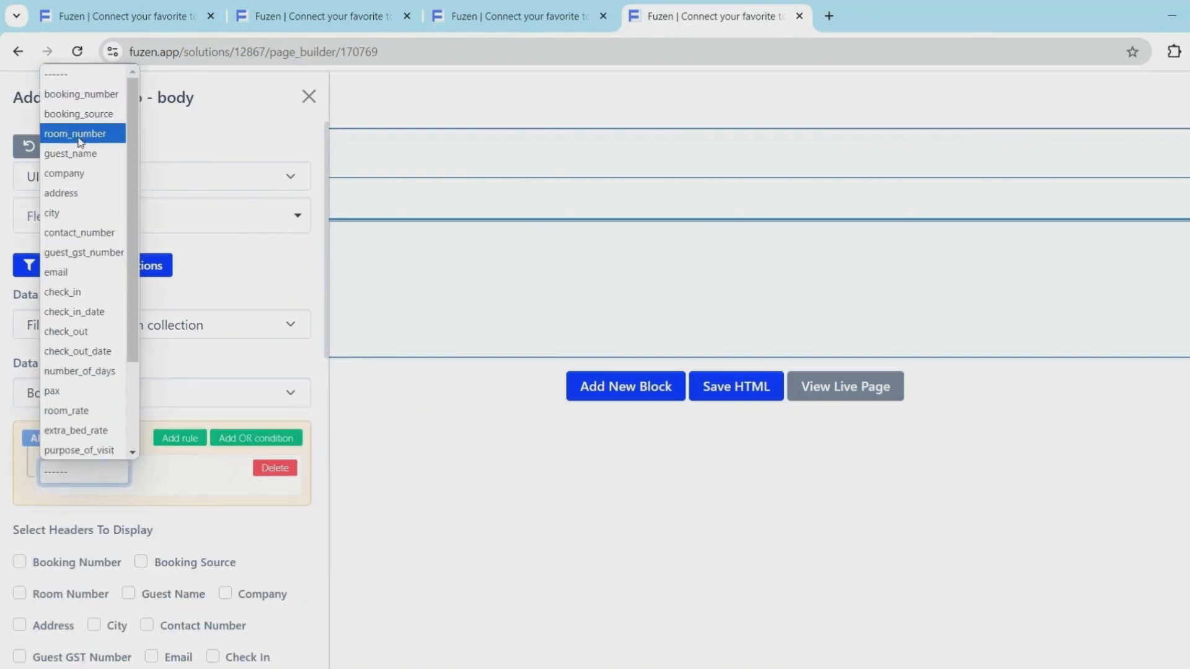
left_click(81, 95)
left_click(180, 472)
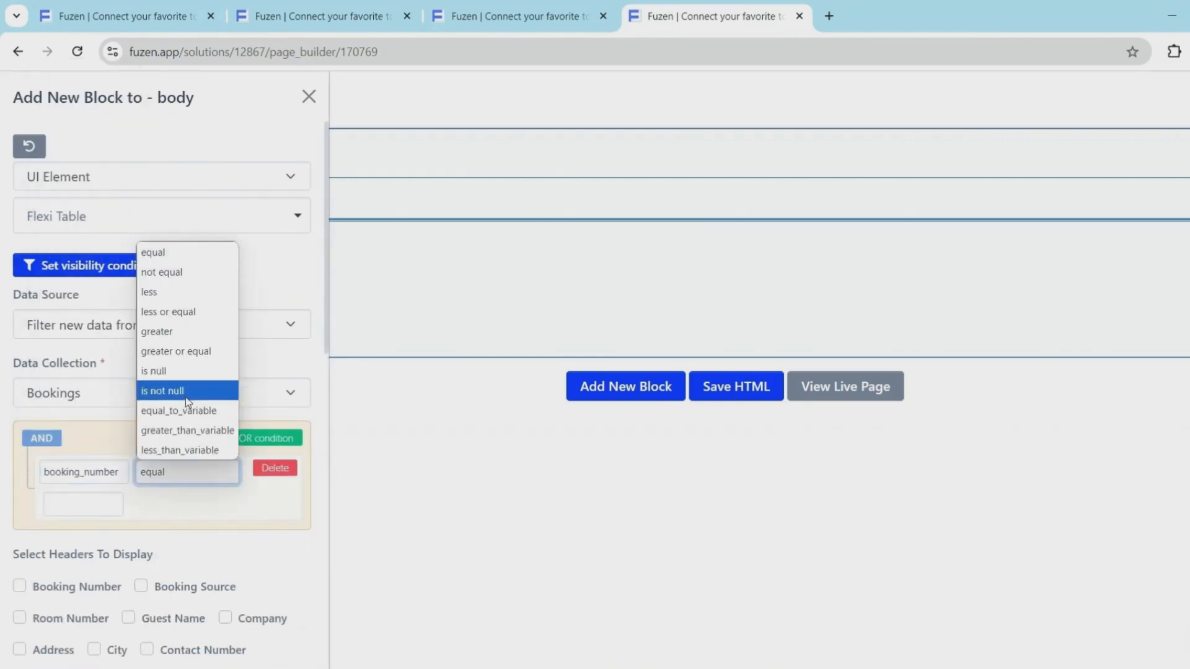
left_click(185, 396)
Show the Booking Number, Room Number, Status, Guest Name, Company, Email, Check In, Check In Date, Check Out and Check Out Date headers in the table
scroll(93, 446, "down", 3)
left_click(19, 396)
left_click(19, 428)
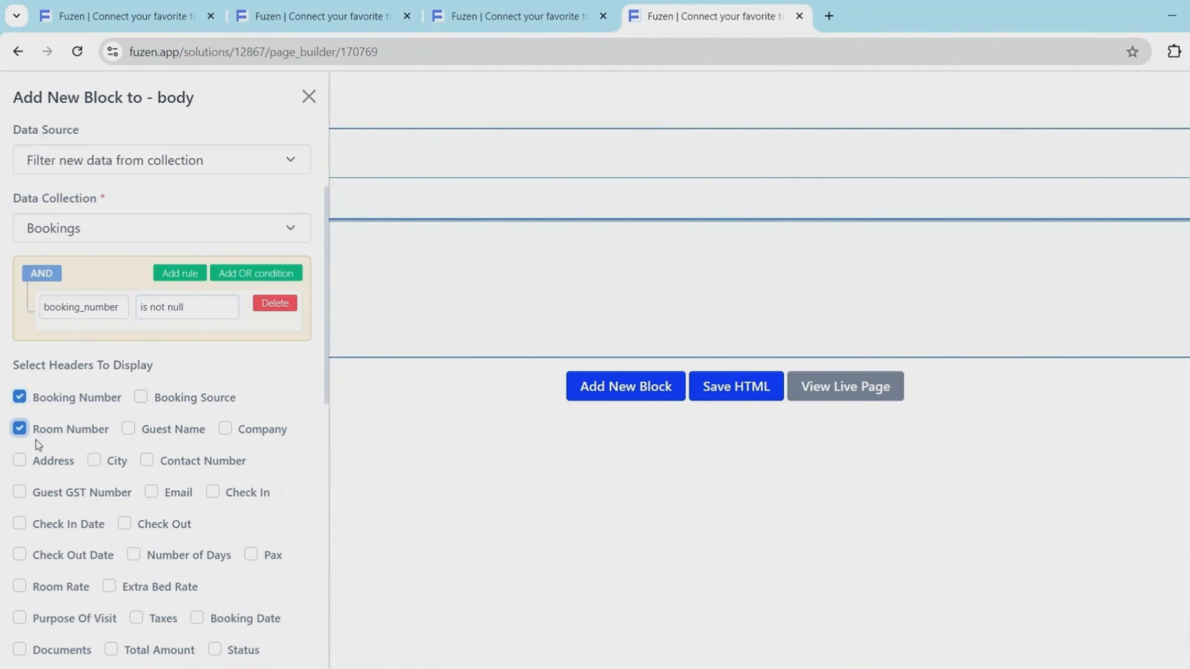
left_click(214, 649)
left_click(128, 429)
left_click(152, 492)
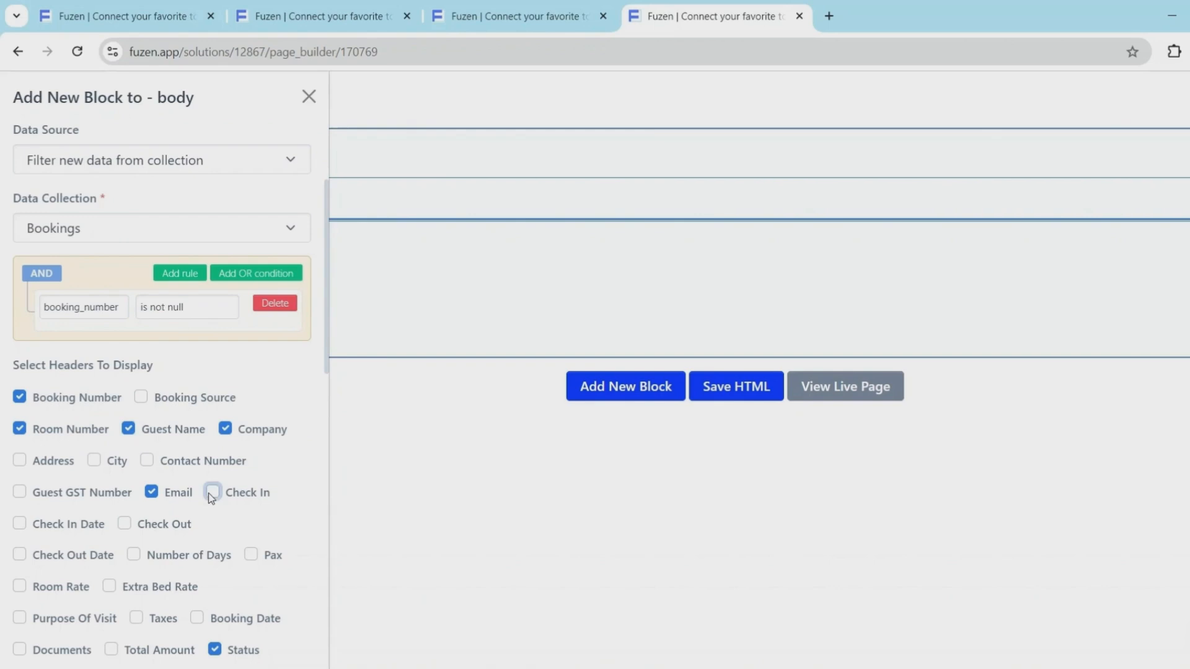
left_click(19, 523)
left_click(124, 523)
left_click(20, 554)
scroll(132, 484, "down", 1)
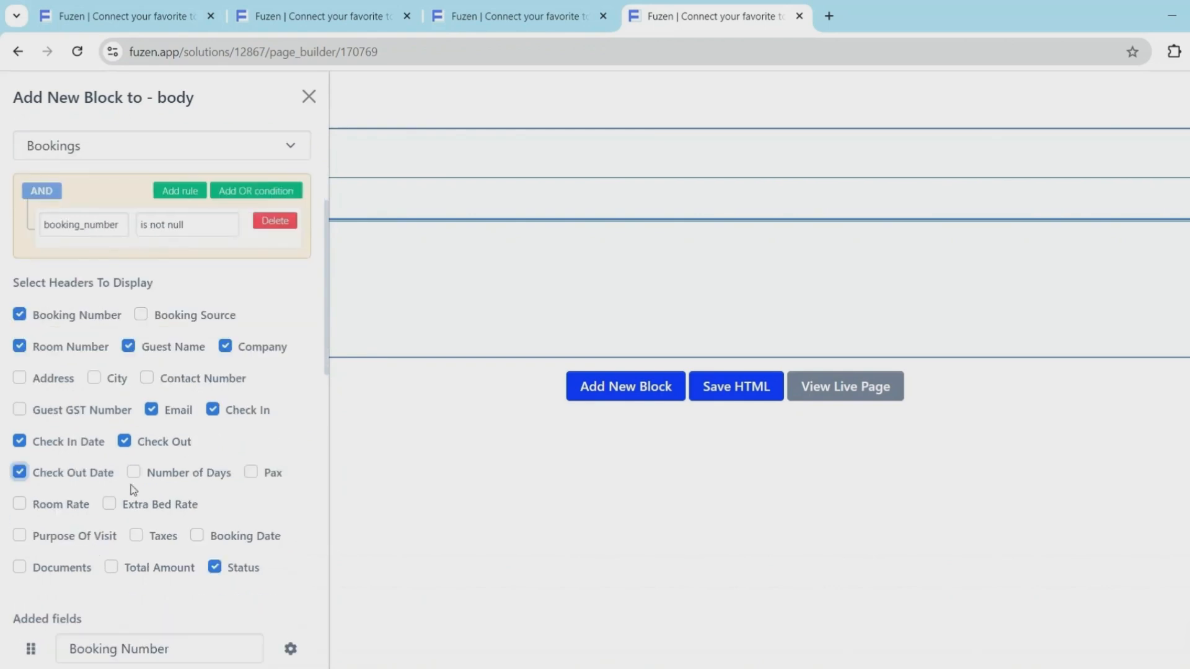
Link the table entries to the Booking Details path
scroll(131, 484, "down", 7)
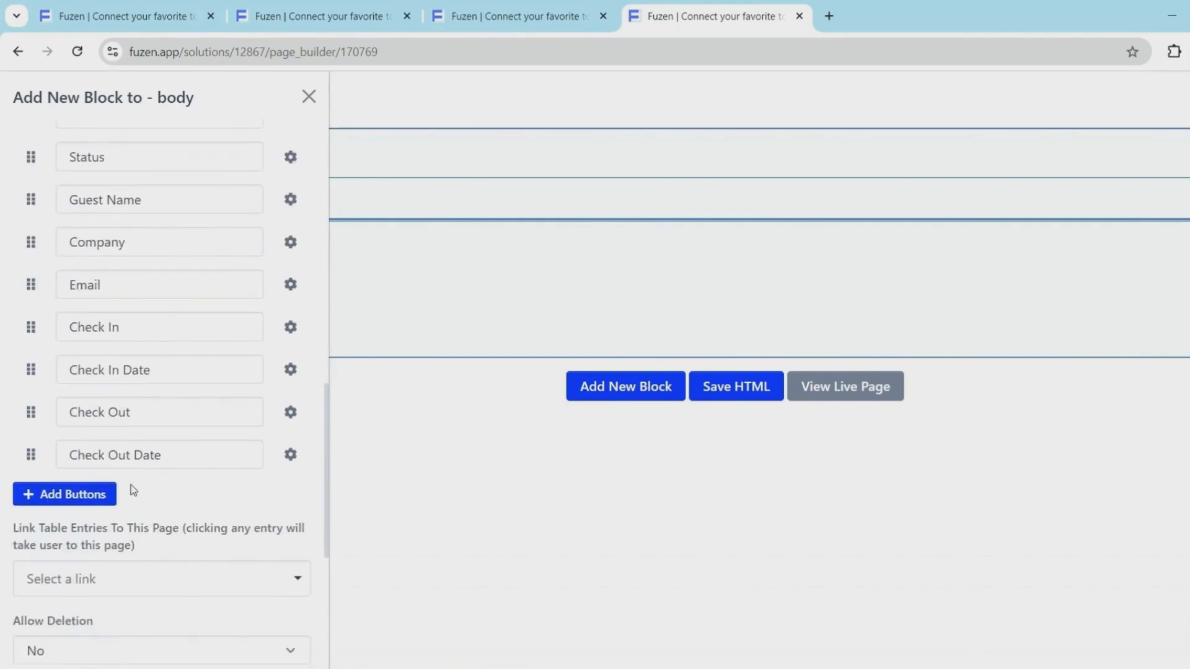
scroll(131, 485, "down", 2)
left_click(120, 428)
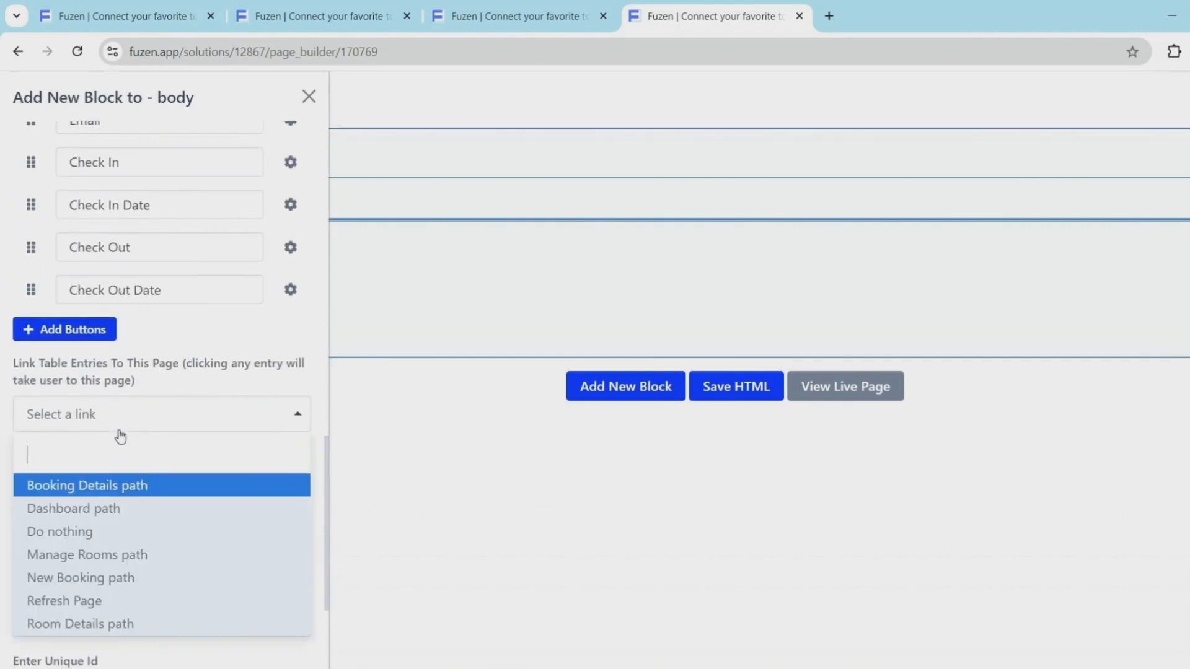
left_click(109, 486)
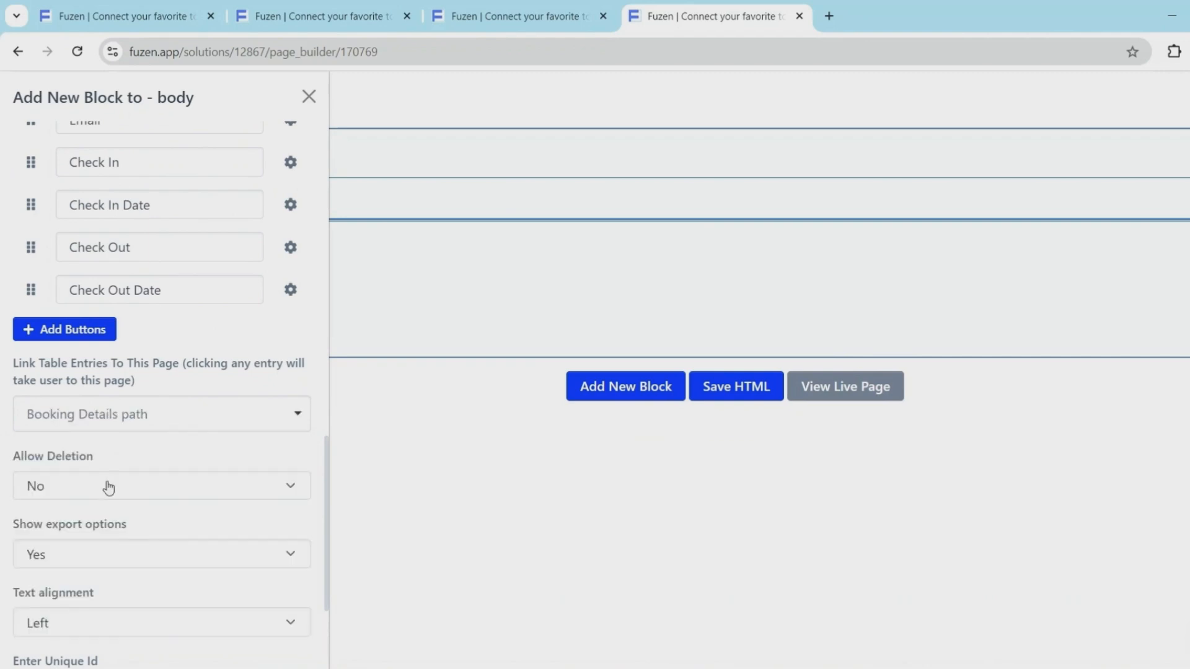
scroll(109, 486, "down", 3)
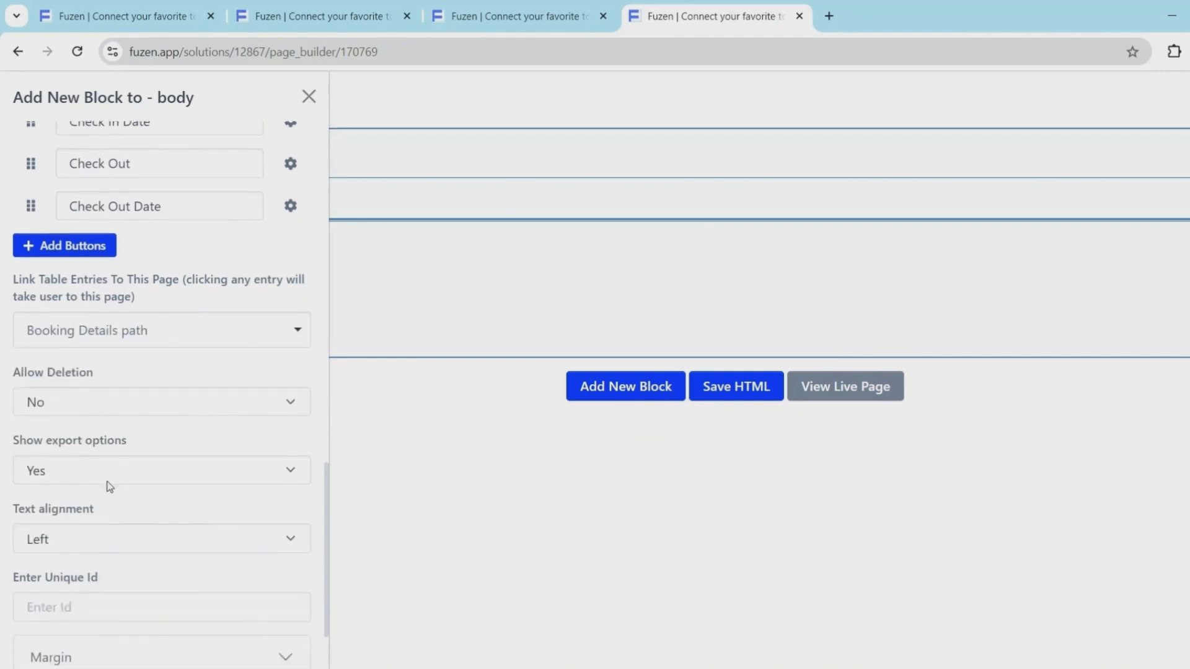
Add the configured Flexi Table to the Bookings card, then save the page and view it live
left_click(55, 643)
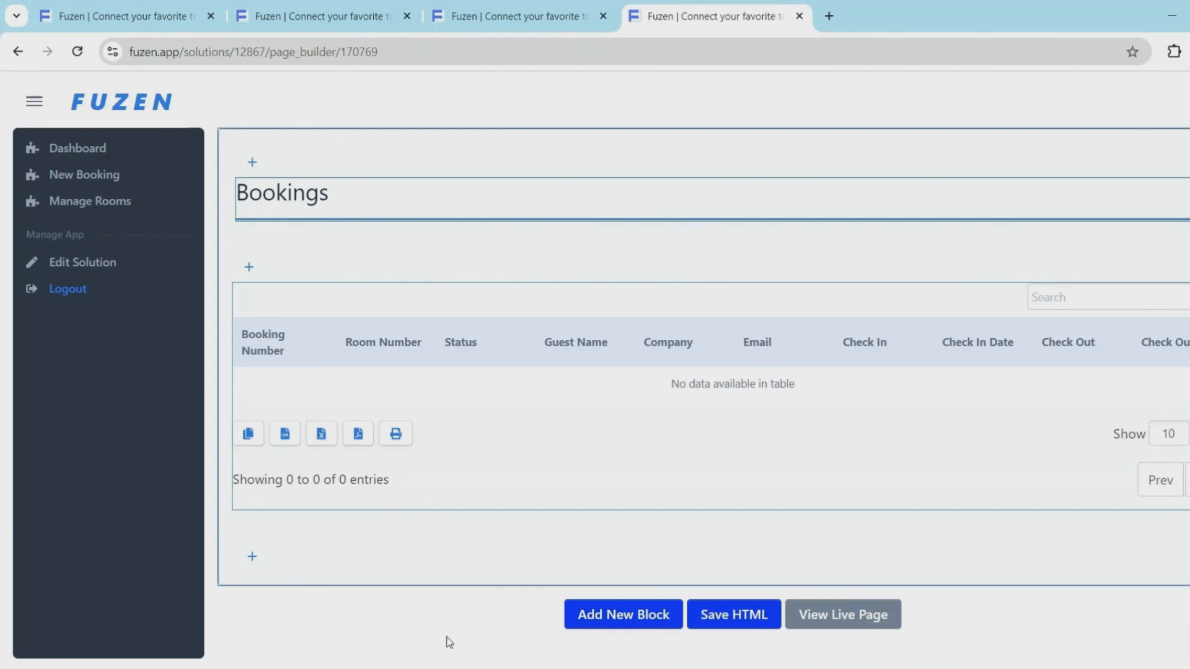
left_click(758, 628)
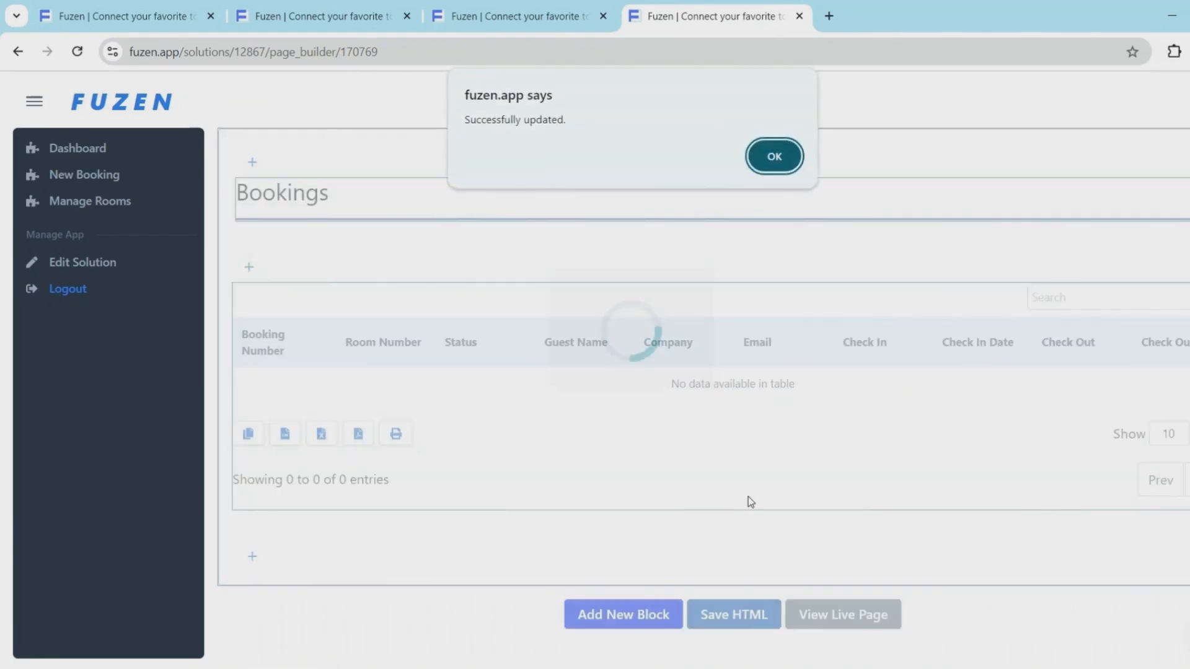
left_click(776, 159)
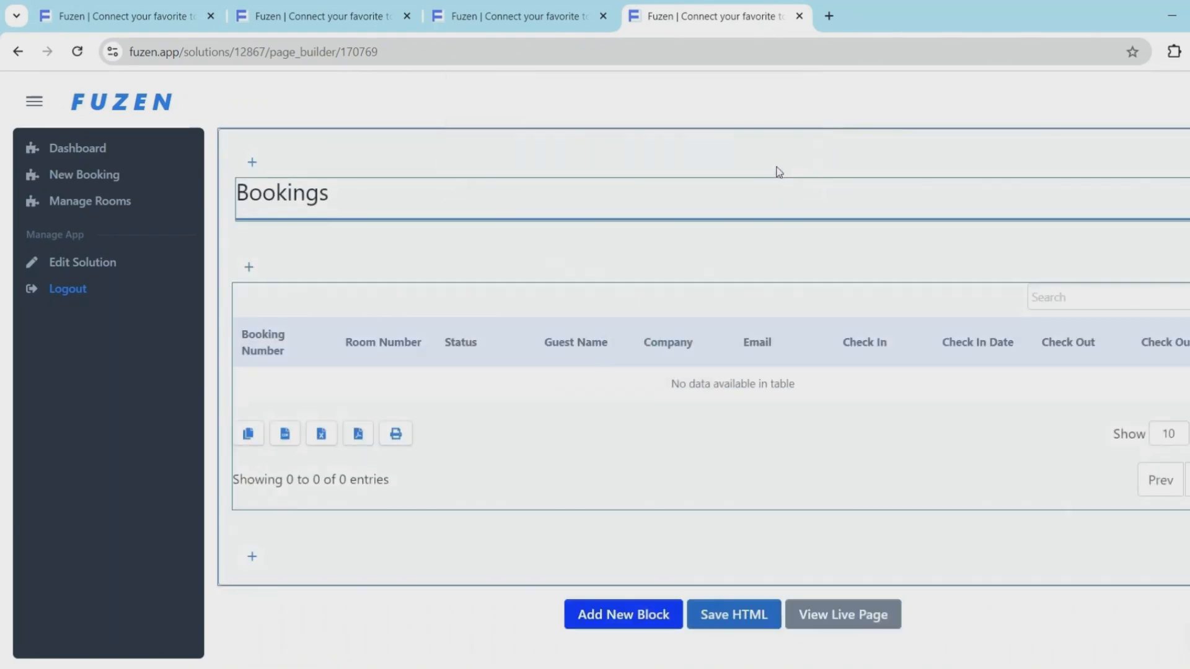
left_click(817, 610)
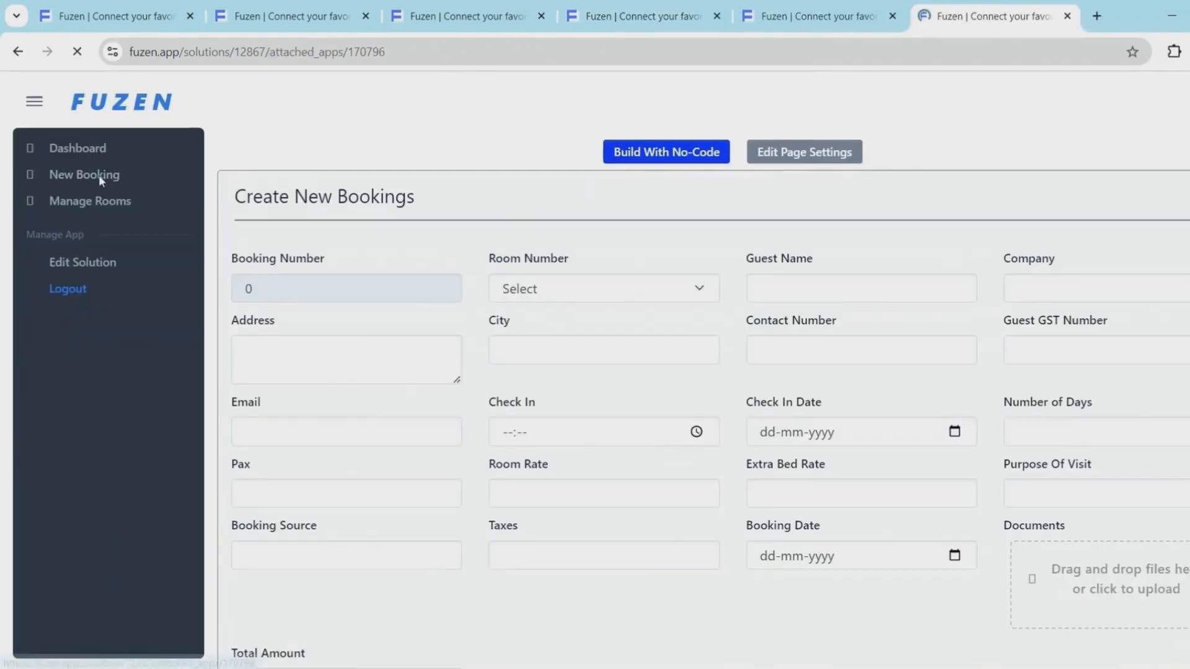
Fill the new booking form with room 101, the guest's name, company Mega Technologies, address, check-in 12:35 on 30-08-2024 for 4 days and room rate 5000
left_click(545, 284)
left_click(512, 334)
left_click(773, 285)
type("Virat Sharma")
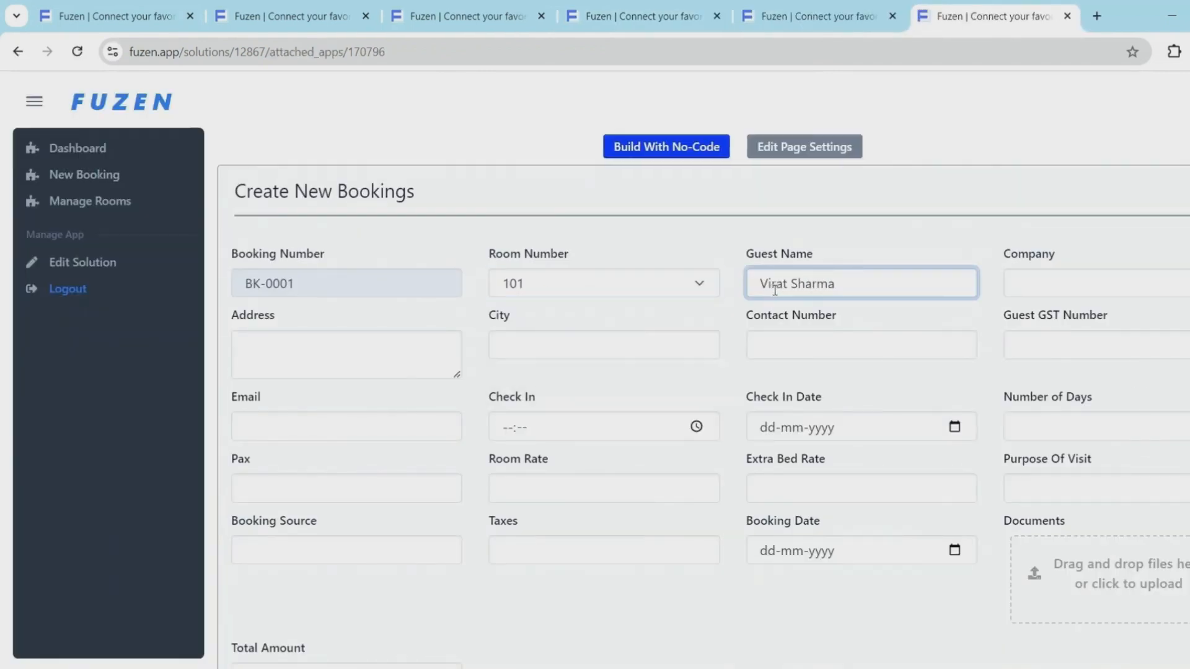
left_click(1045, 292)
type("Mega Technologies")
left_click(297, 360)
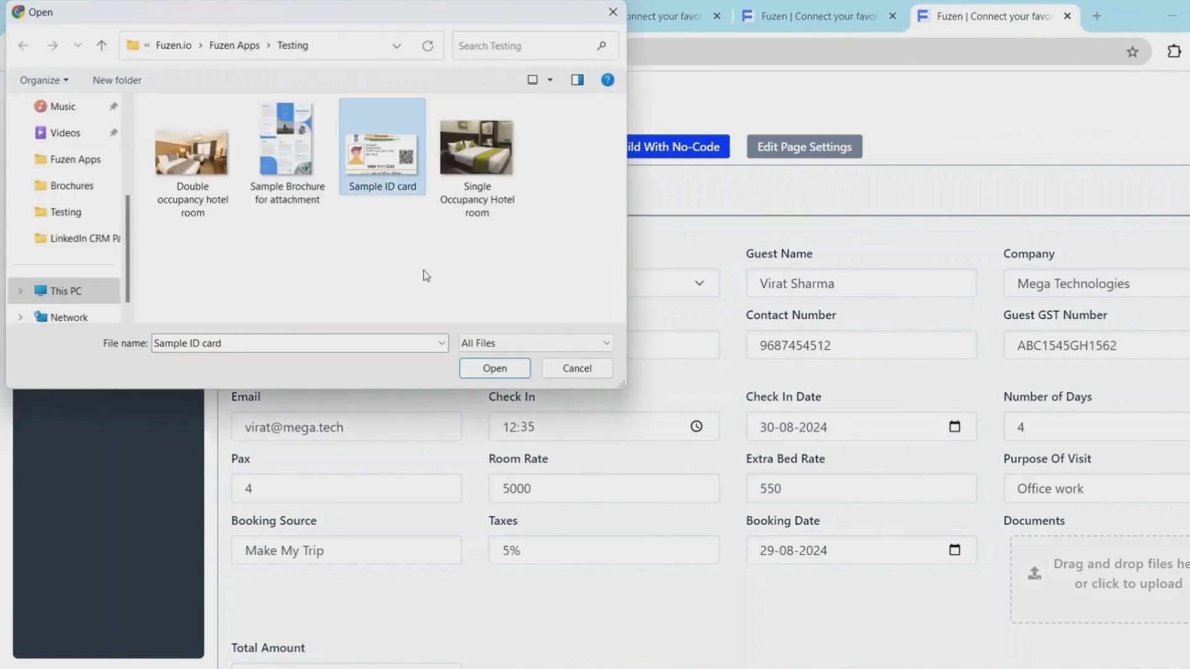
Attach the Sample ID card file under the booking's Documents and submit the booking
left_click(510, 366)
scroll(485, 376, "down", 2)
left_click(1081, 561)
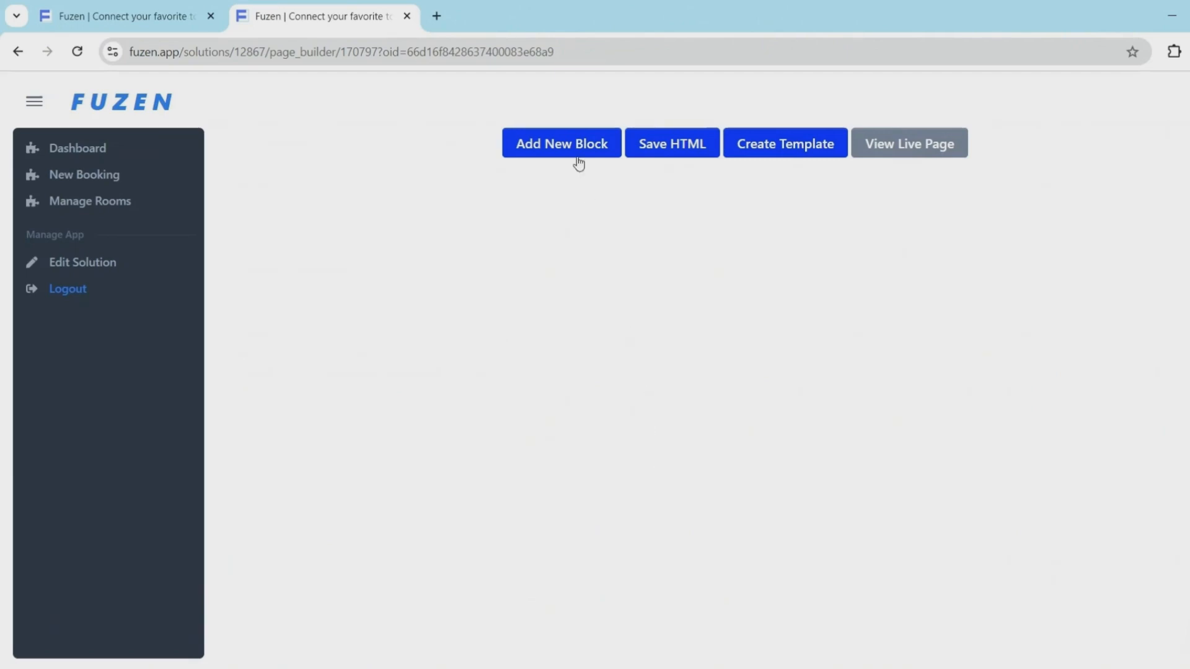
Add a semibold "Manage Booking Details" Header block with a large bottom margin to the empty booking details page
left_click(577, 159)
left_click(113, 180)
left_click(99, 272)
left_click(108, 217)
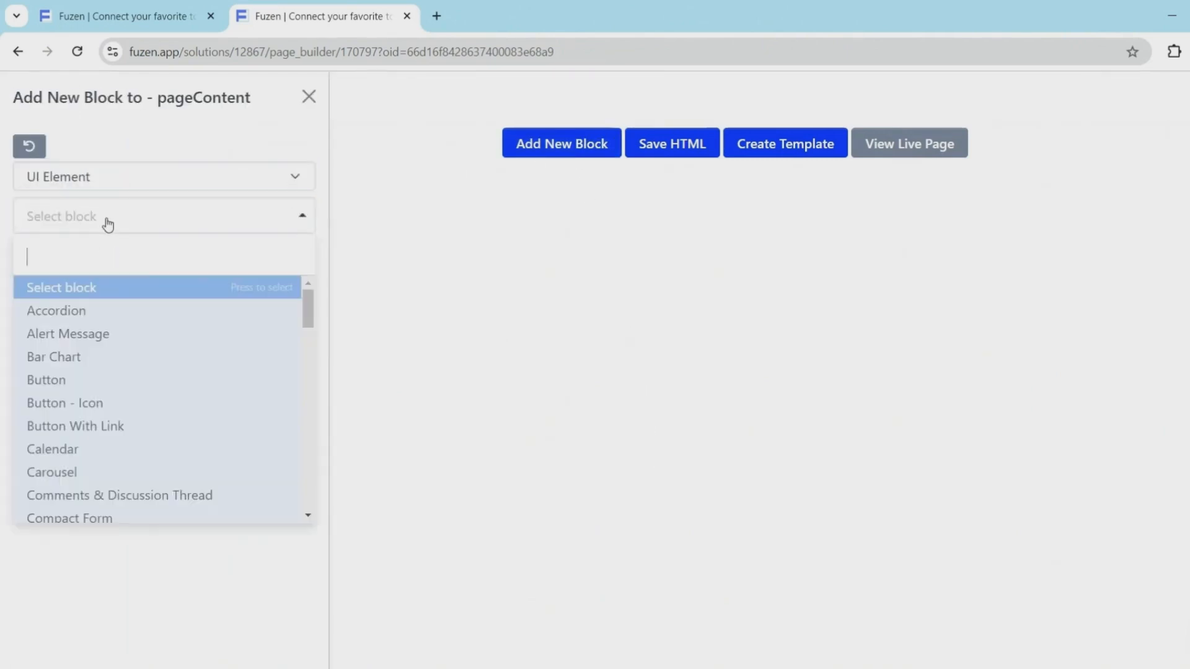
type("head")
key("Return")
left_click(94, 362)
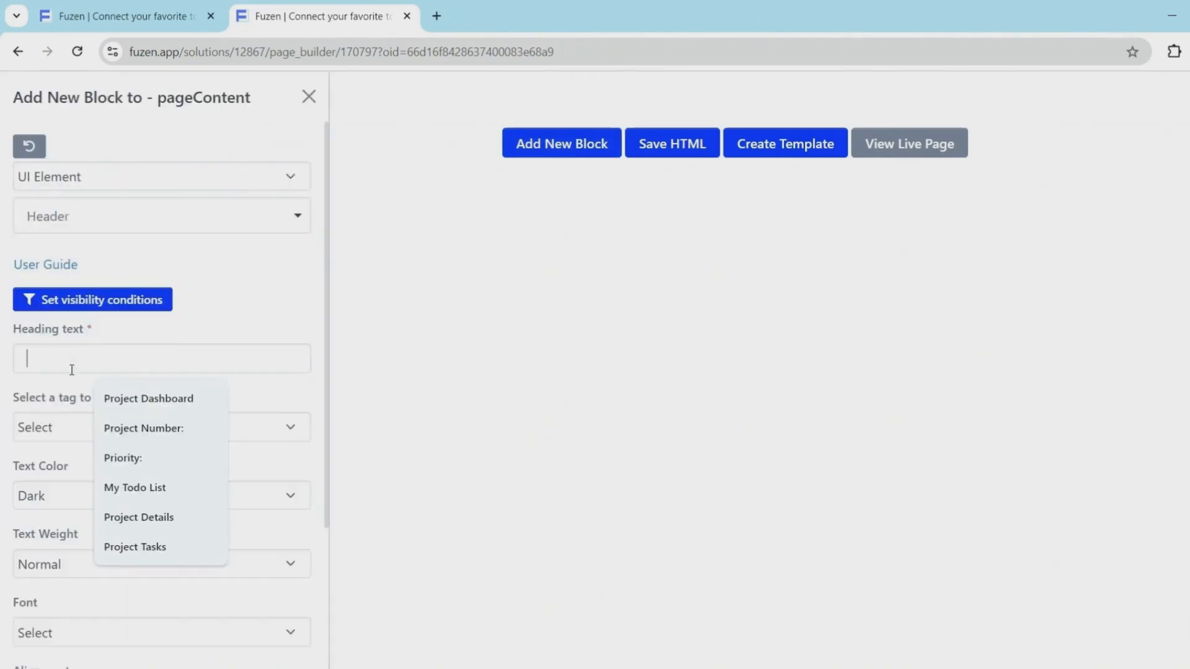
type("Manage Booking Details")
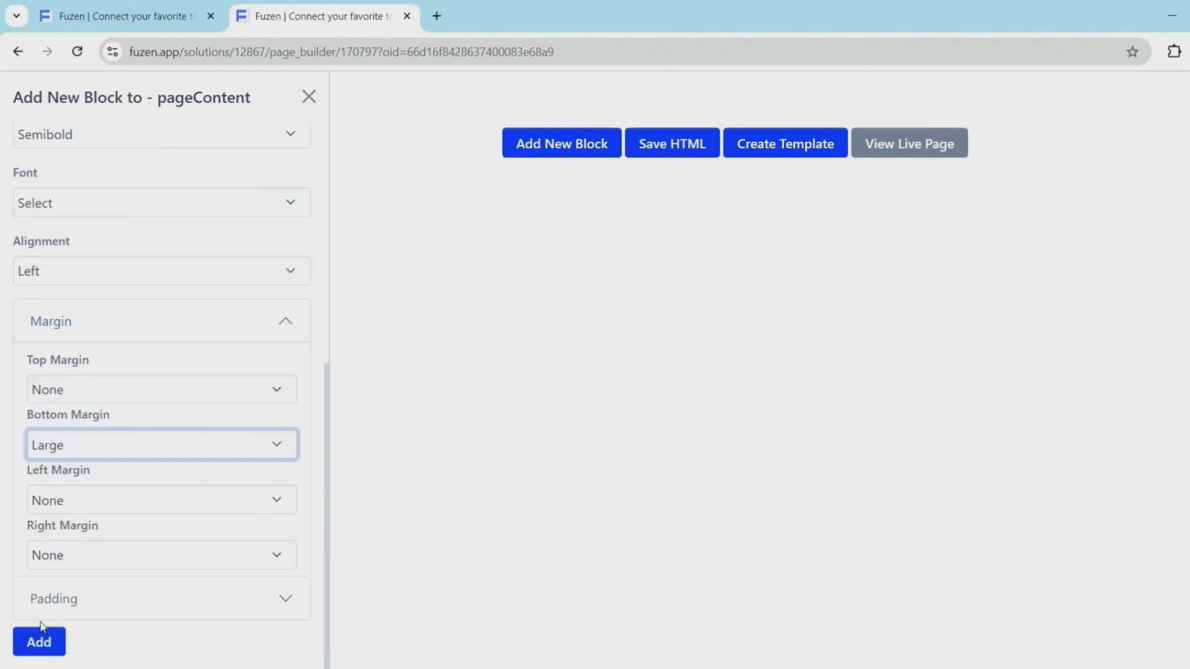
left_click(39, 639)
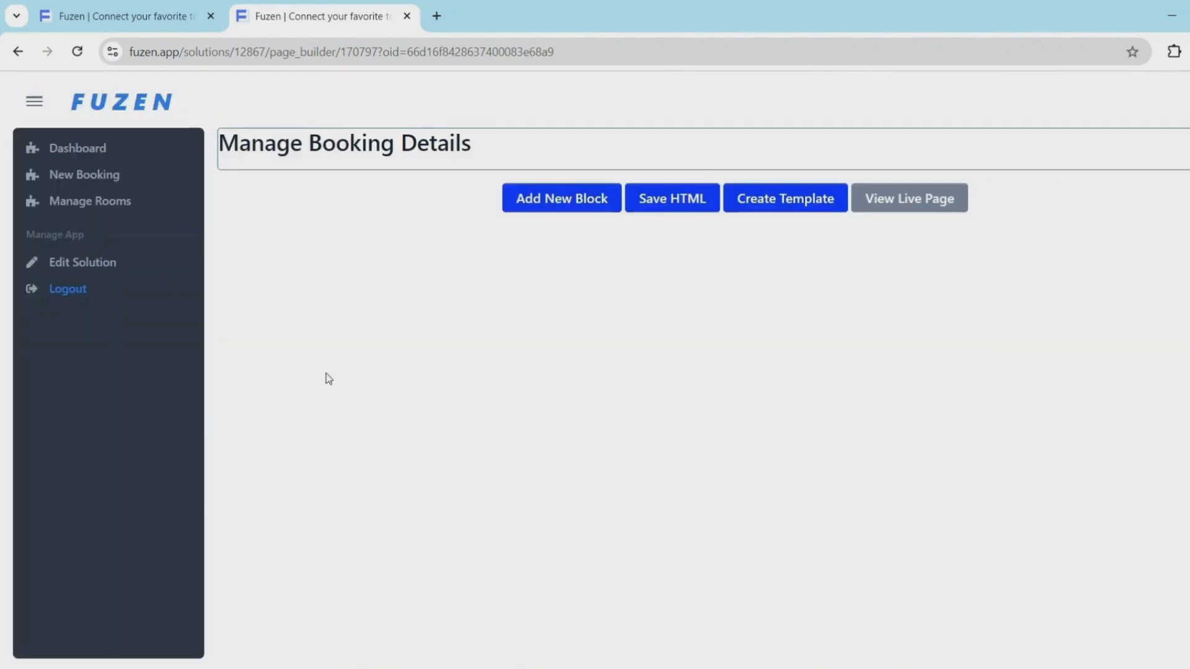
Add a left-aligned Nav Tabs structure below the header with tabs named Deatils, Check In/Out and Documents
left_click(520, 213)
left_click(175, 181)
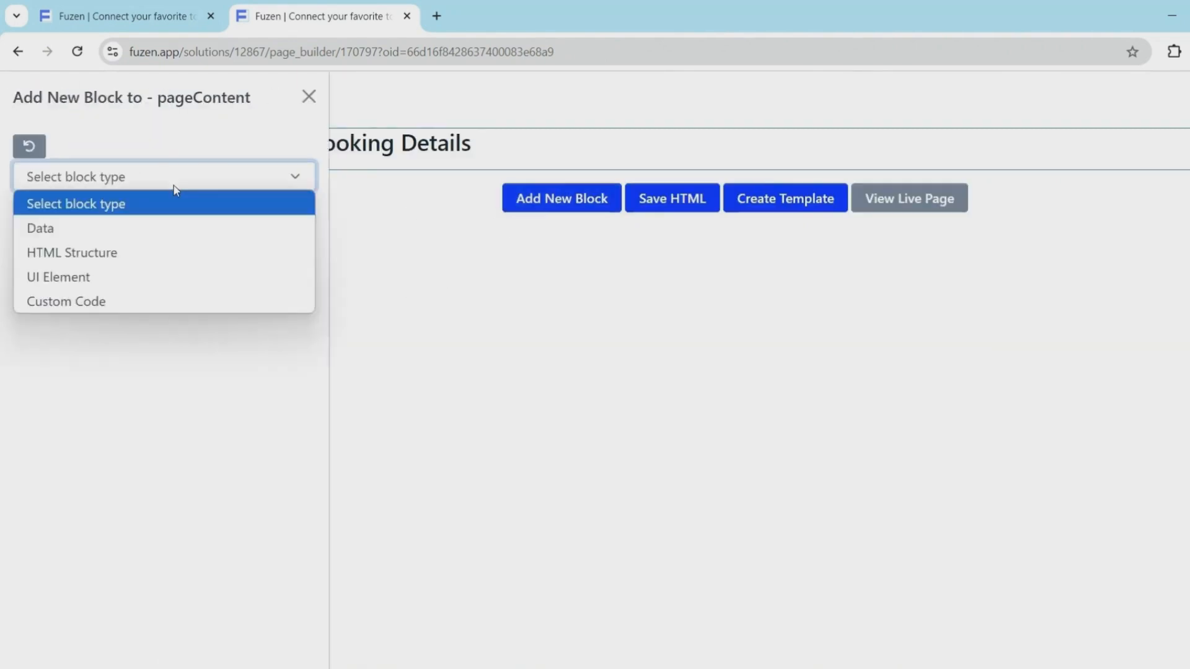
left_click(151, 258)
scroll(127, 468, "down", 2)
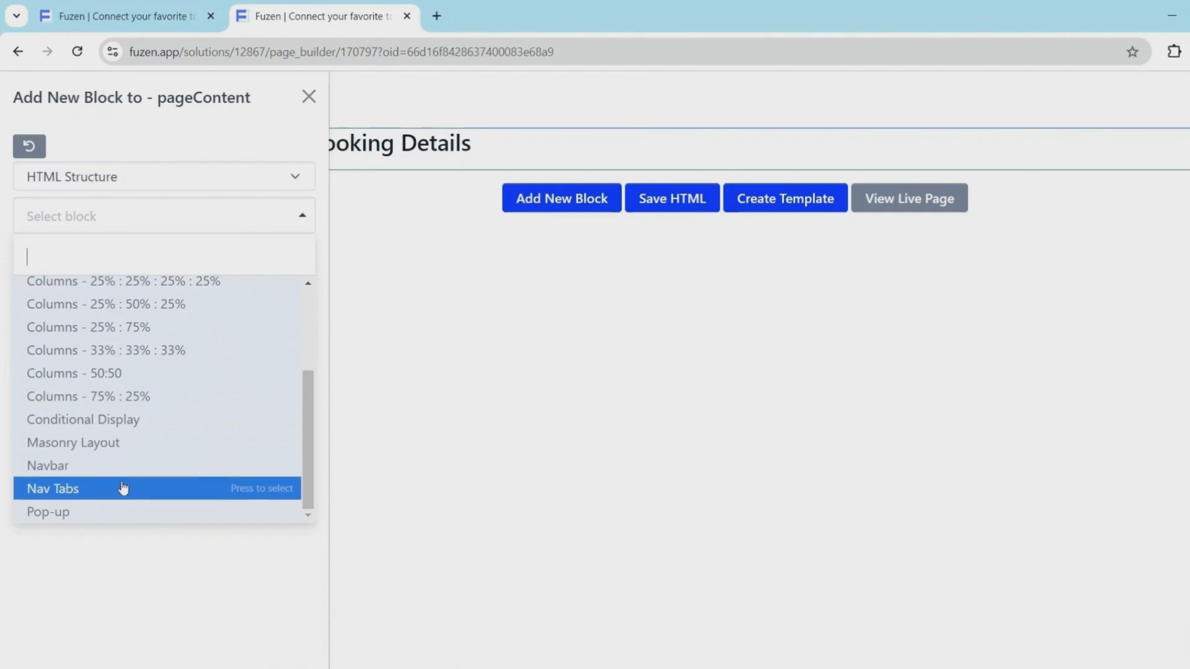
left_click(122, 487)
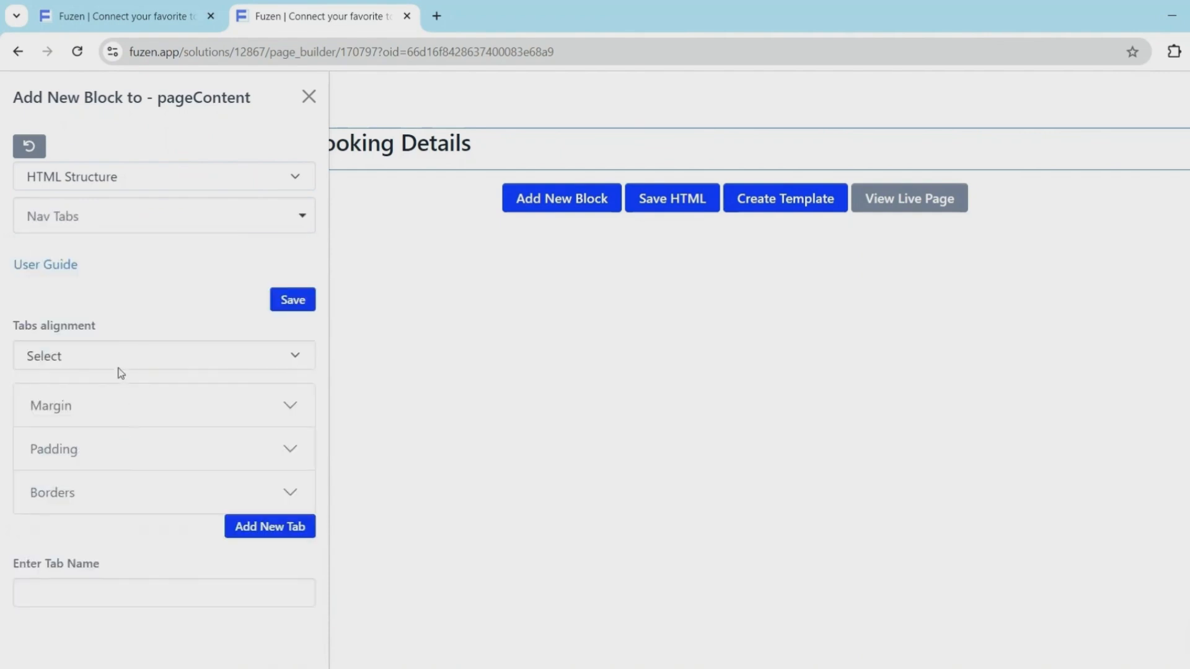
left_click(266, 527)
left_click(93, 640)
type("Check In/Out")
left_click(267, 513)
scroll(200, 542, "down", 1)
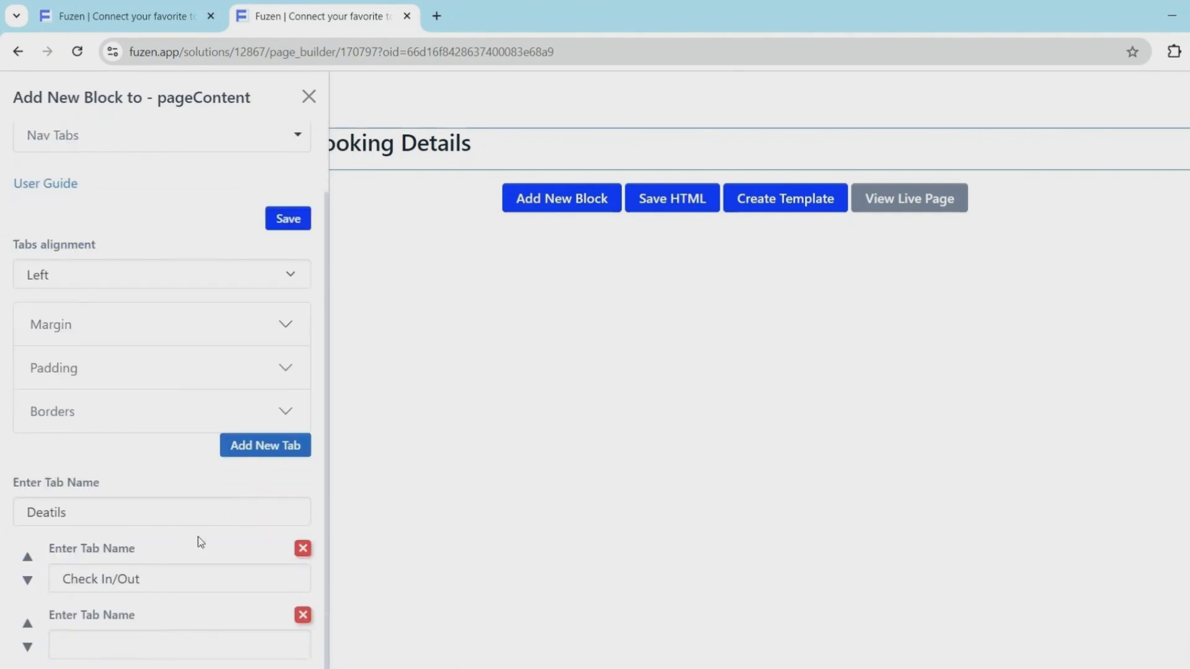
left_click(118, 645)
left_click(289, 220)
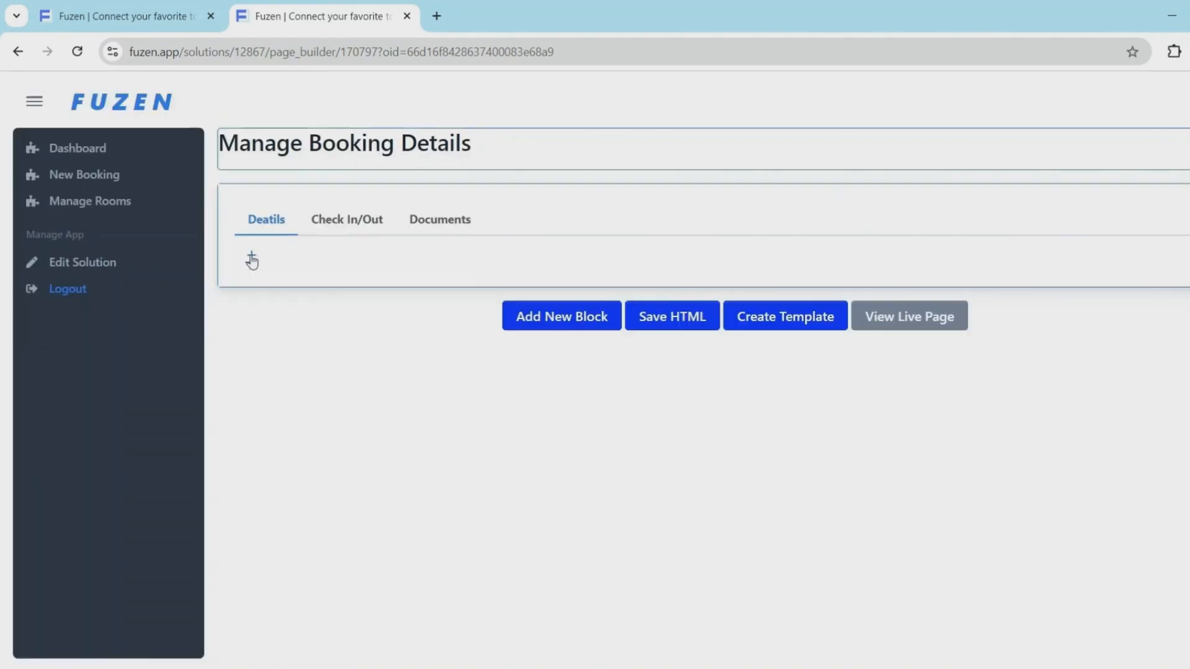
Add a Columns - 50:50 structure with a large top margin inside the Deatils tab
left_click(250, 261)
left_click(93, 176)
left_click(93, 250)
left_click(96, 216)
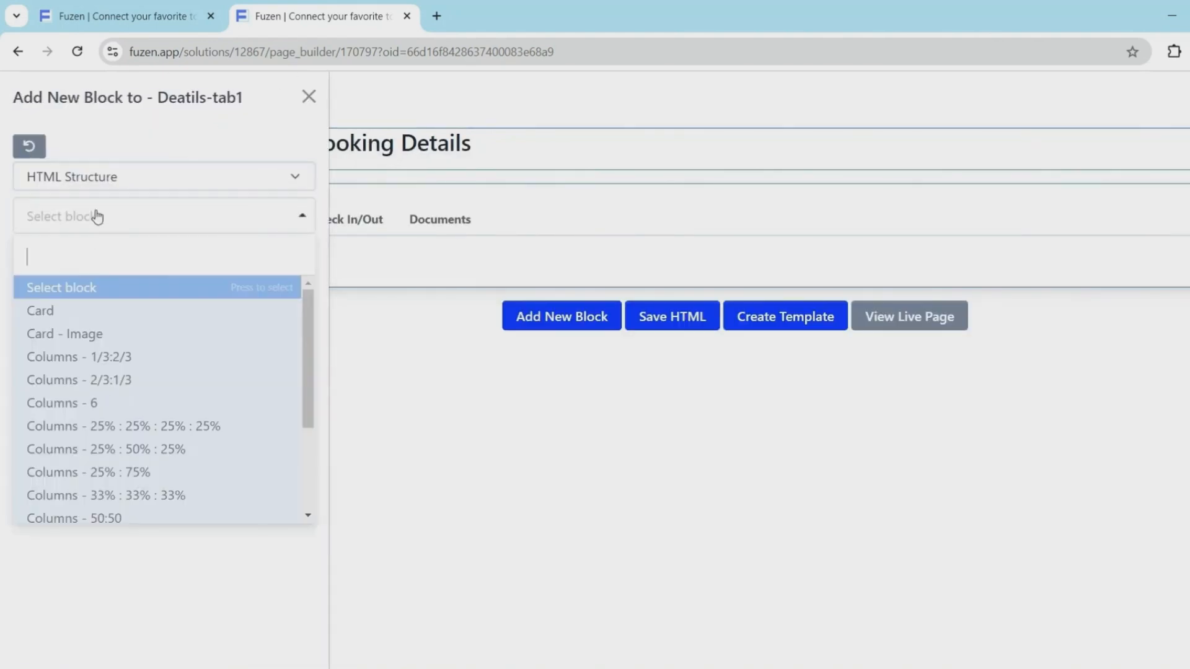
scroll(122, 344, "down", 2)
left_click(120, 441)
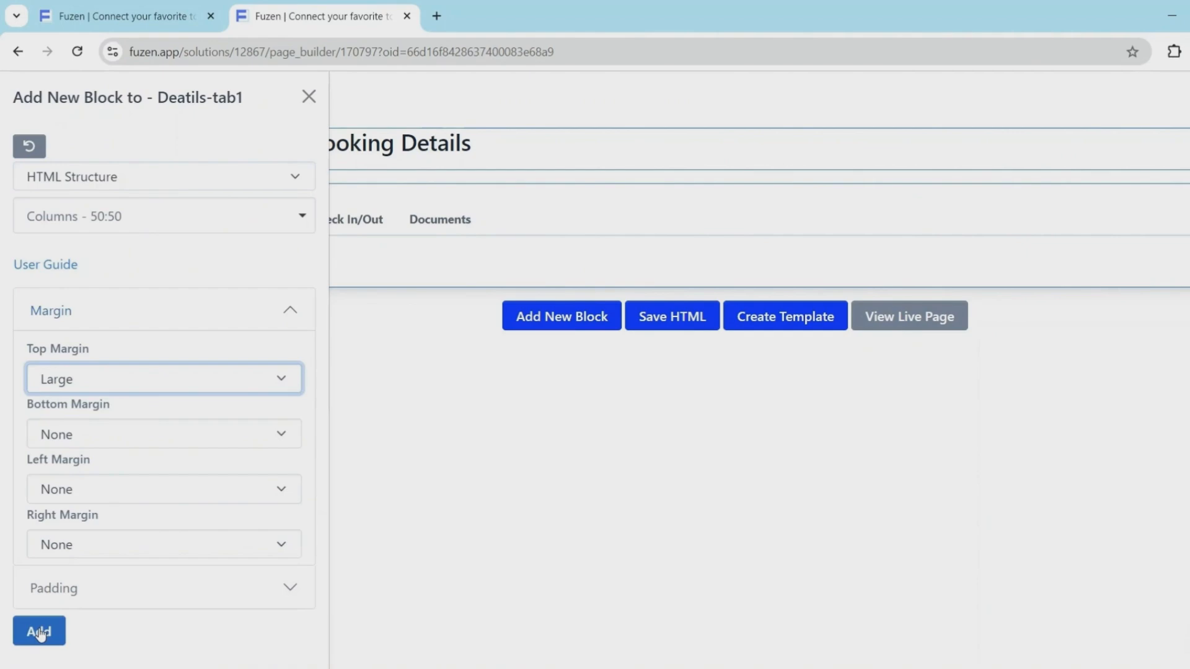
left_click(39, 632)
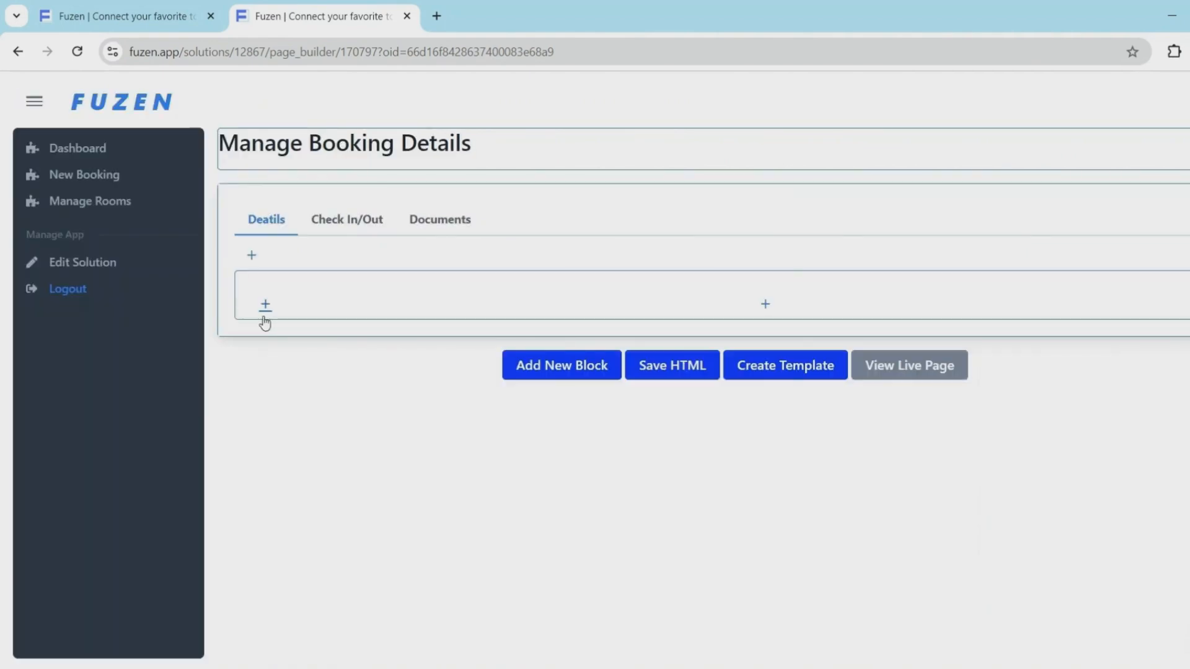
Add a Header block reading "Guest Details" to the first column of the Deatils tab
left_click(265, 306)
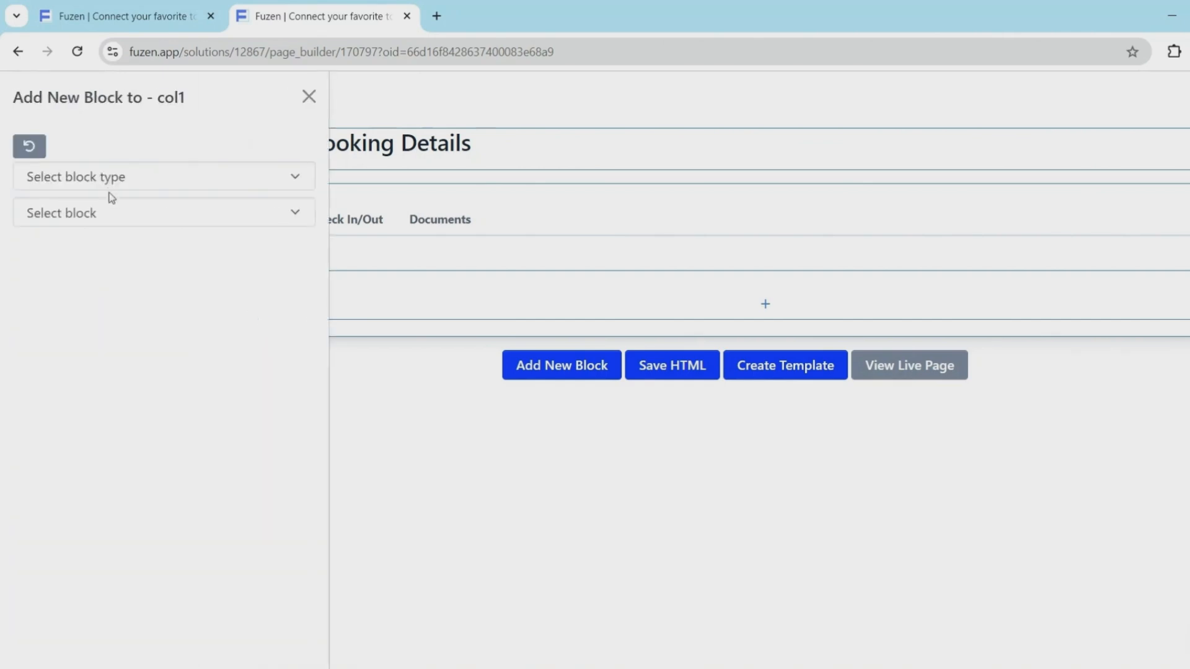
left_click(93, 176)
left_click(88, 272)
left_click(107, 220)
type("head")
left_click(103, 288)
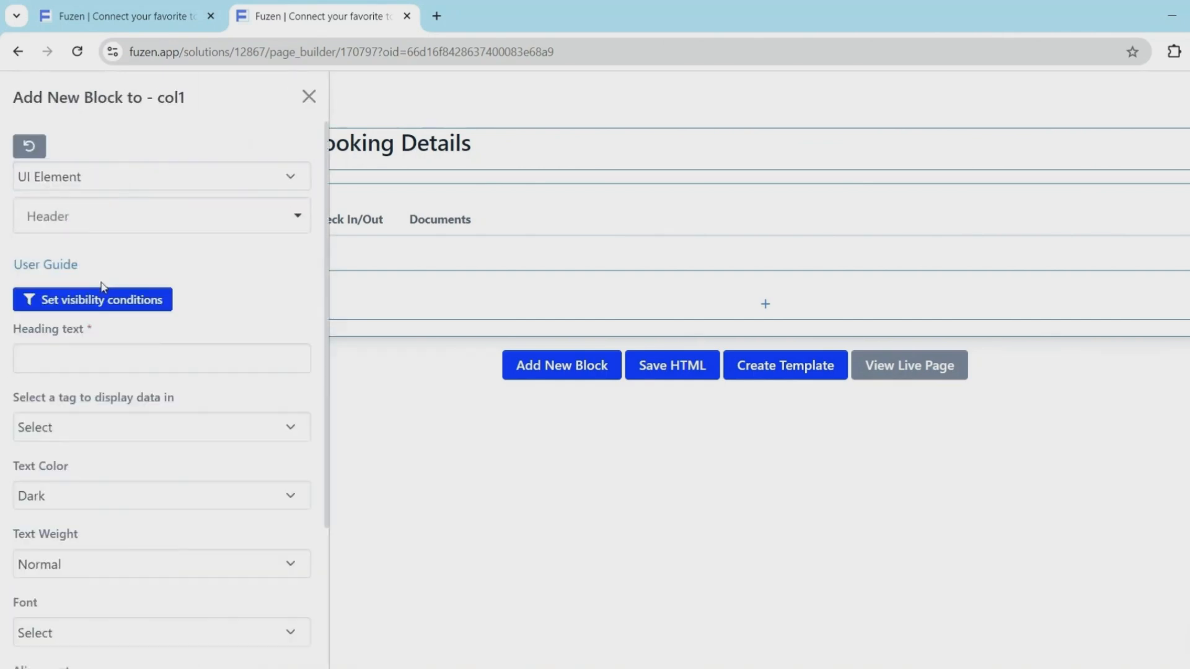
left_click(75, 359)
type("Guest Details")
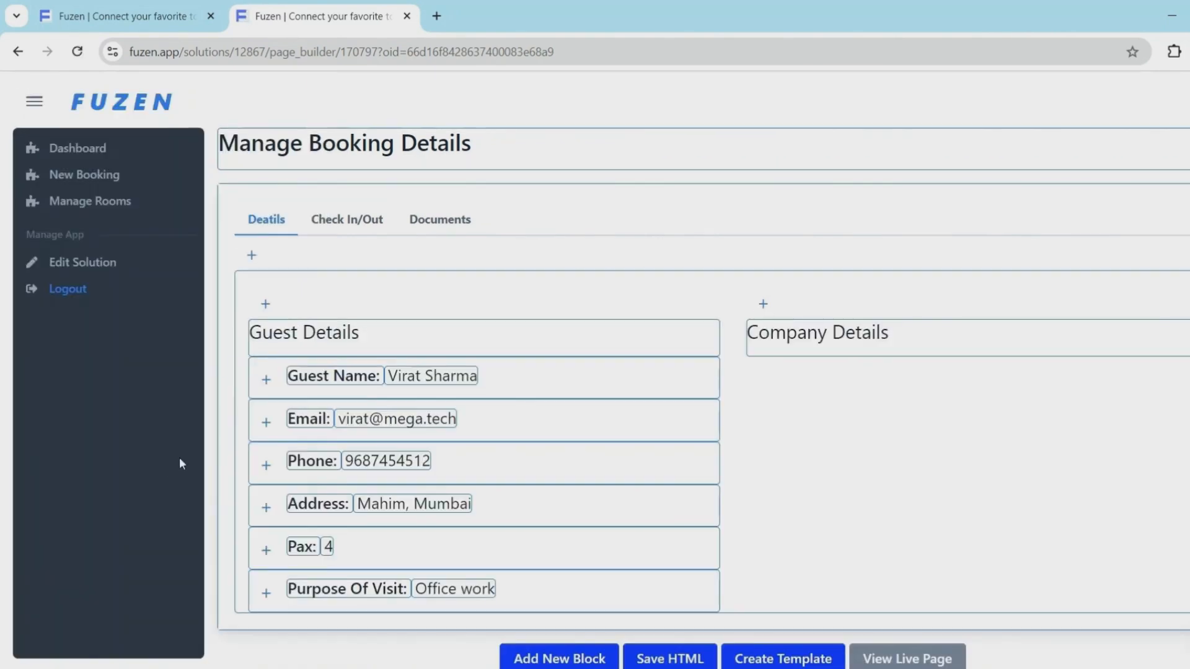
Add Company Name and GST Number entries under Company Details in the second column
left_click(762, 305)
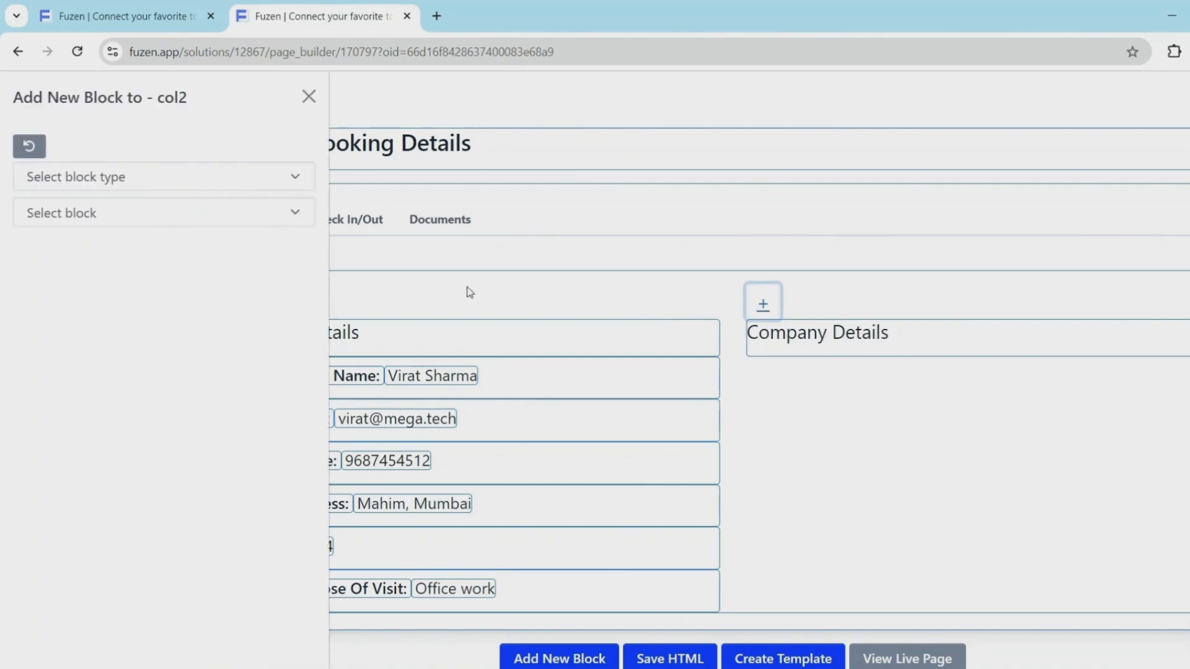
left_click(119, 184)
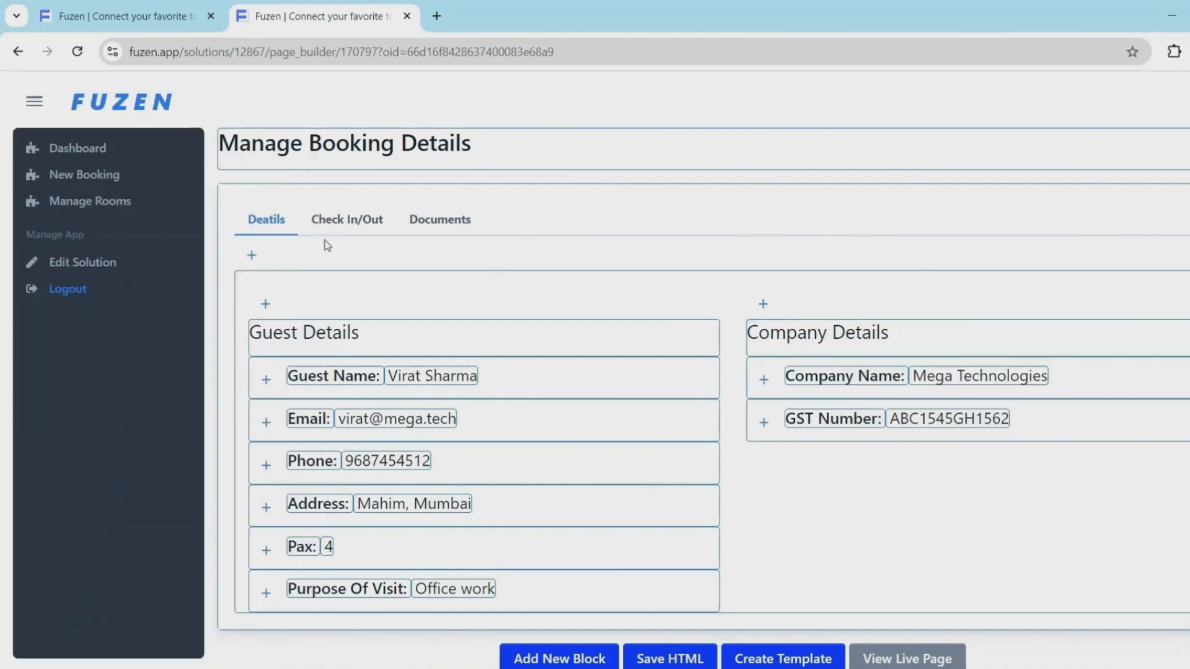
Add a Bookings Flexi Form to the Check In/Out tab with Check In, Check In Date, Check Out, Check Out Date, Number of Days and Status
left_click(342, 233)
left_click(251, 271)
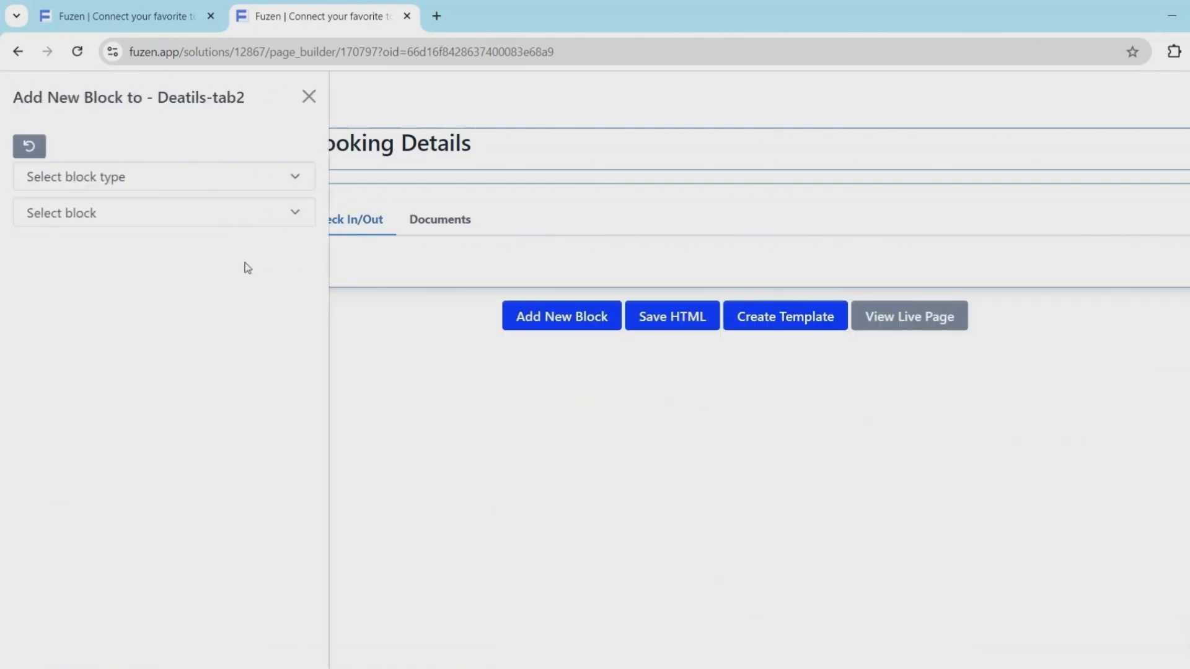
left_click(77, 181)
left_click(66, 276)
left_click(81, 217)
type("flexi")
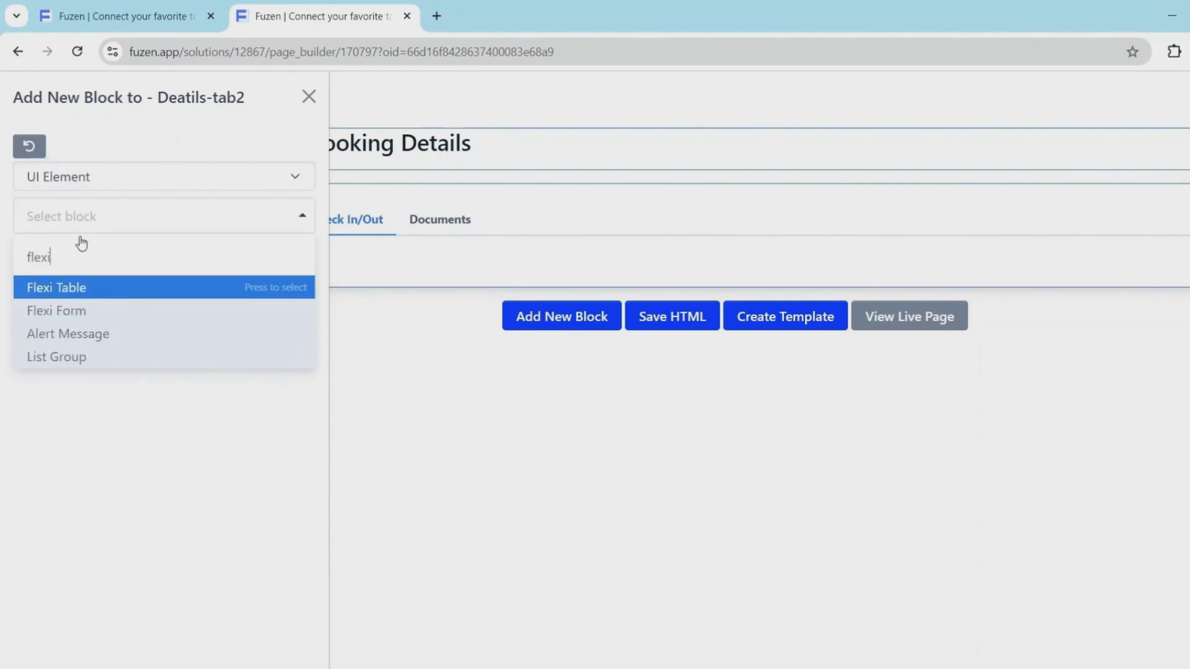
left_click(68, 312)
left_click(56, 324)
left_click(50, 377)
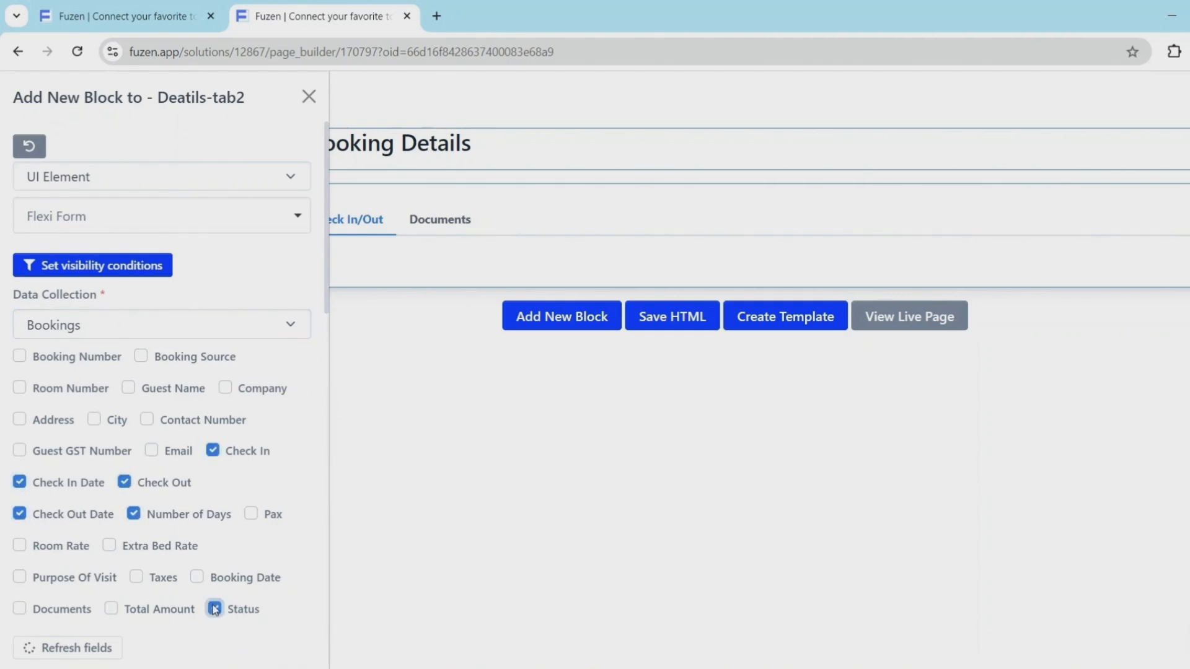
scroll(71, 581, "down", 10)
left_click(46, 640)
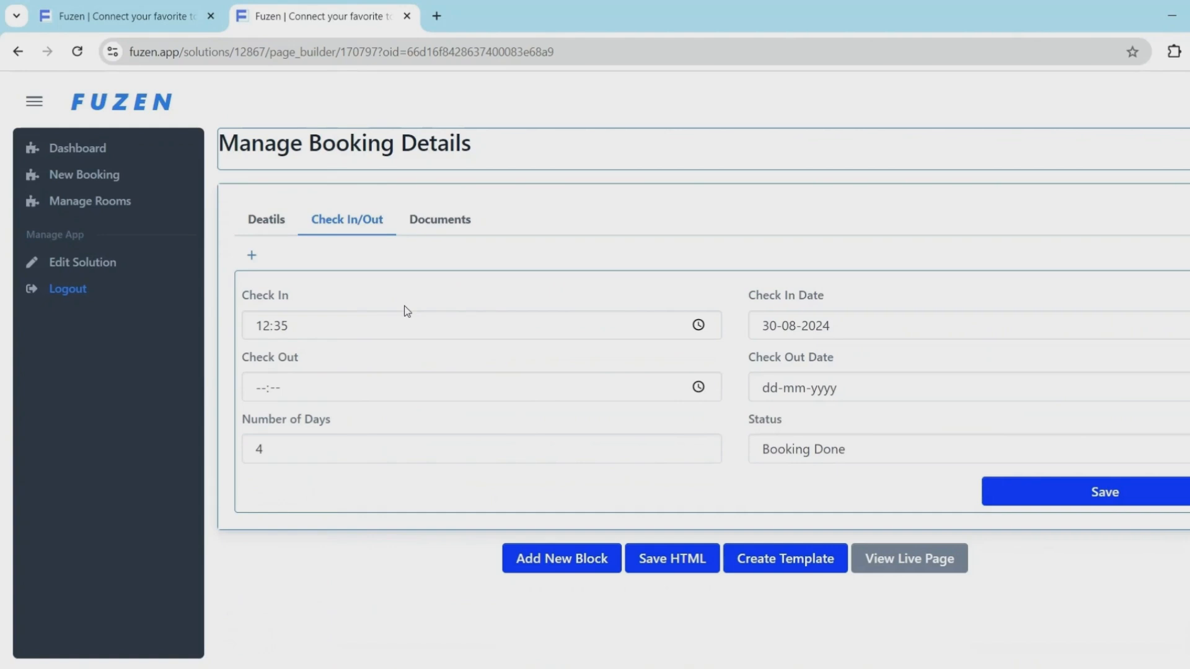
Add a Files Display block to the Documents tab, using Current Object Data (oid) as source and documents as the file key
left_click(442, 223)
left_click(249, 265)
left_click(93, 176)
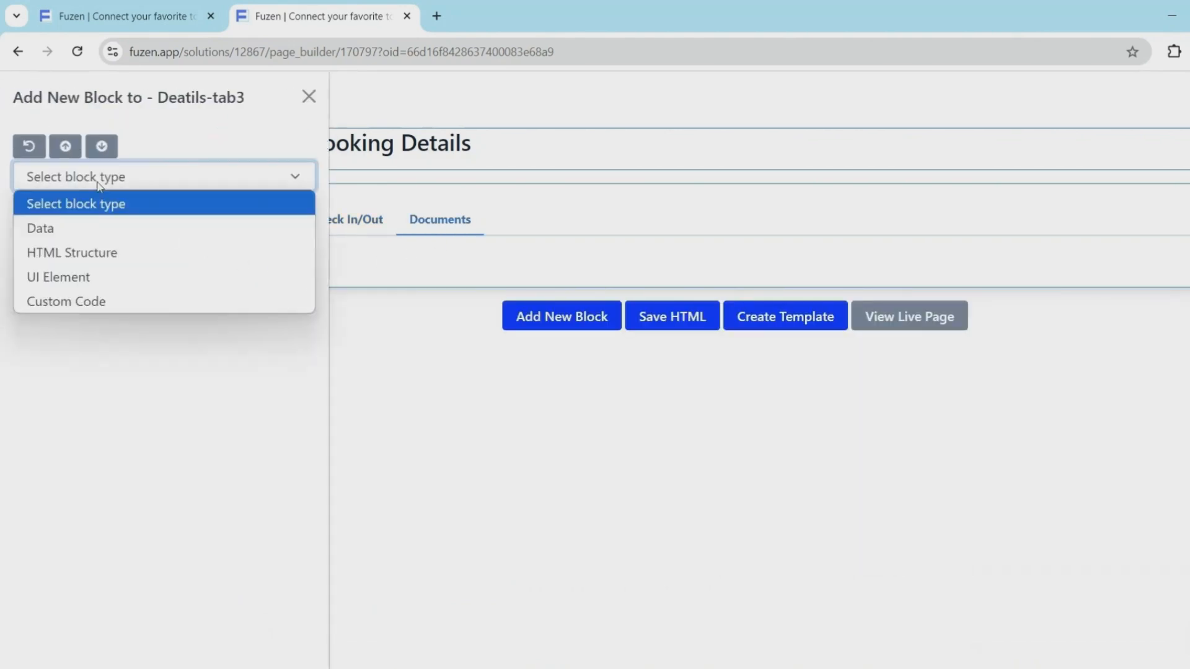
left_click(85, 274)
left_click(99, 229)
type("dis")
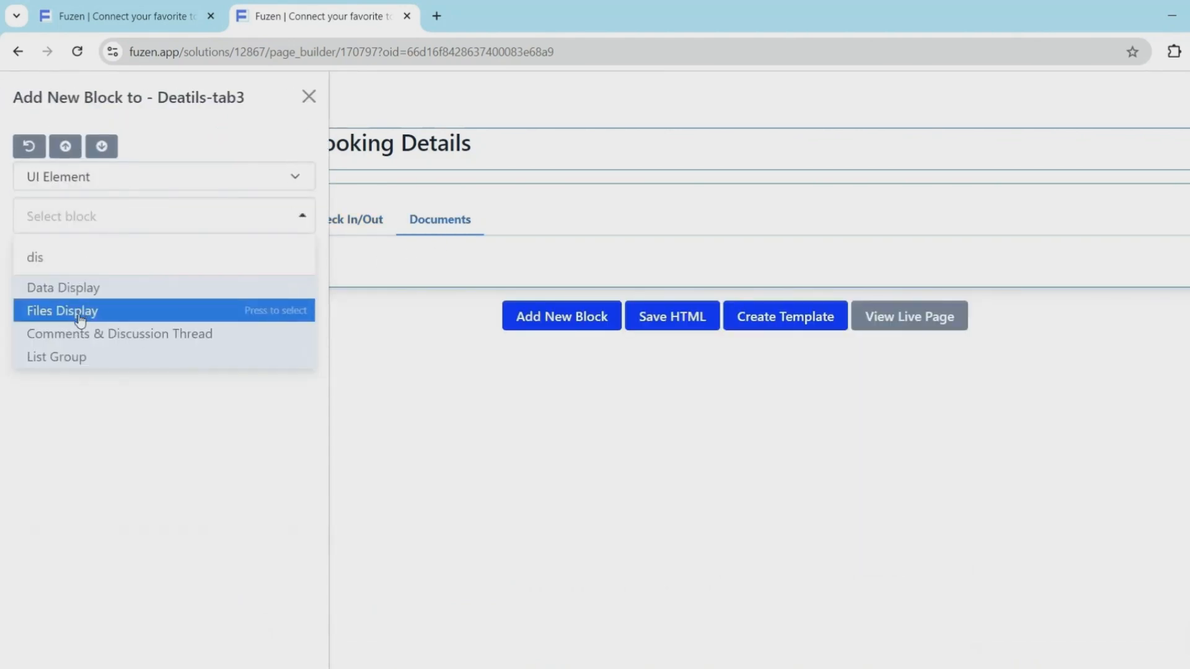
left_click(80, 316)
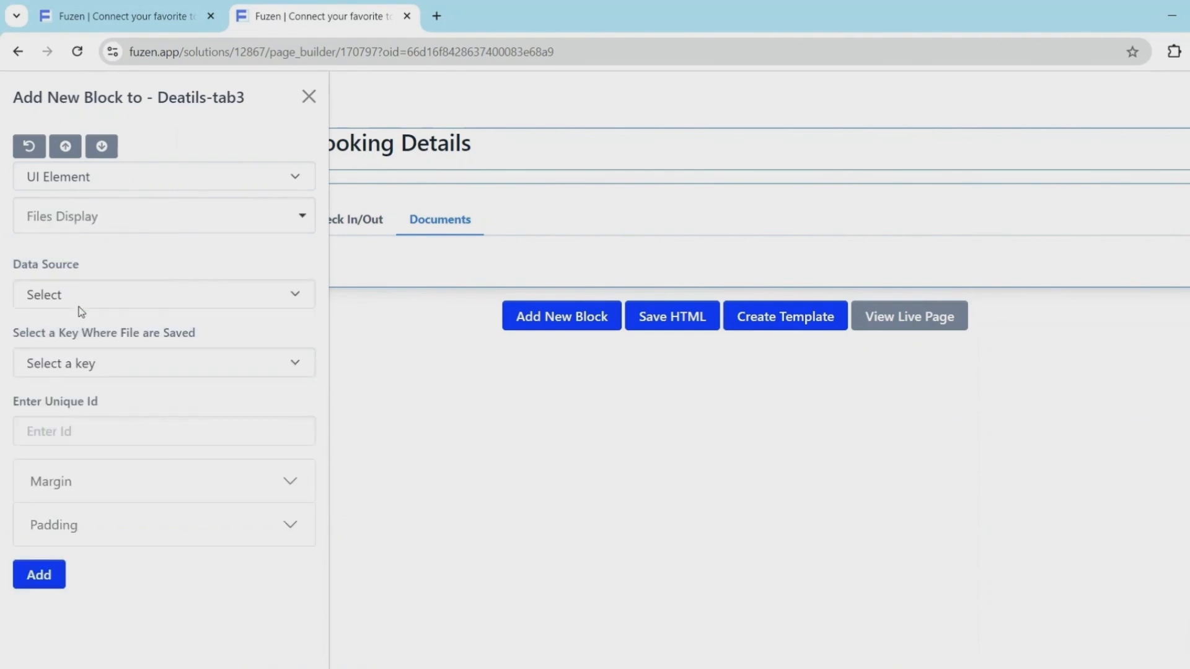
left_click(82, 302)
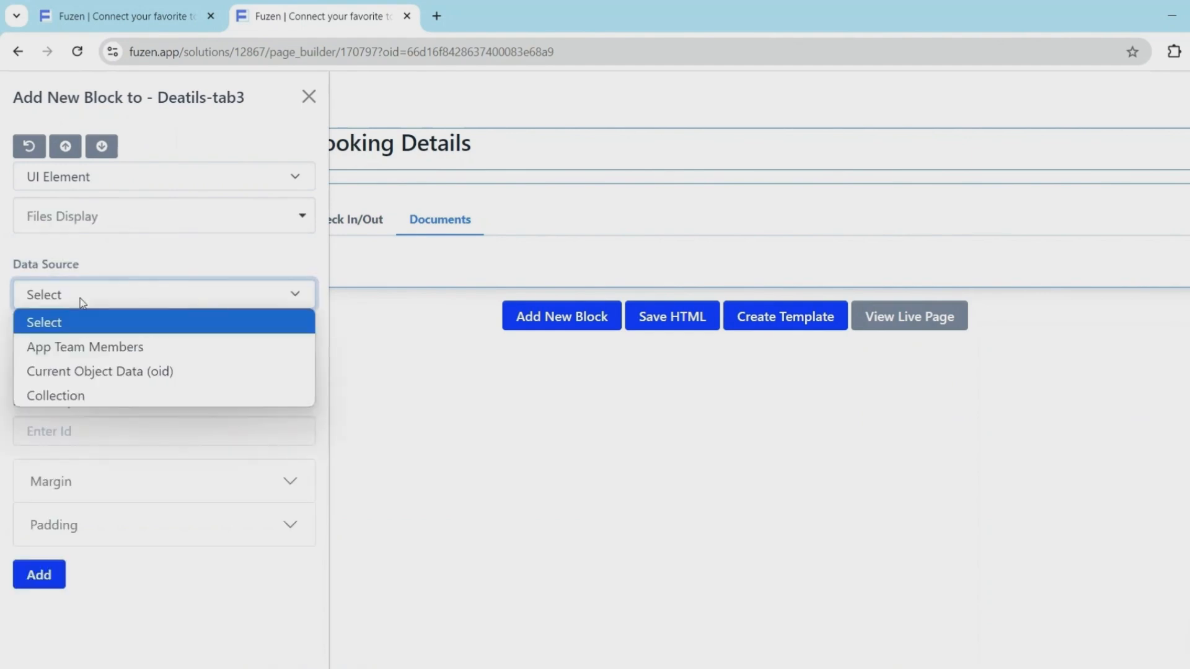
left_click(94, 376)
left_click(68, 367)
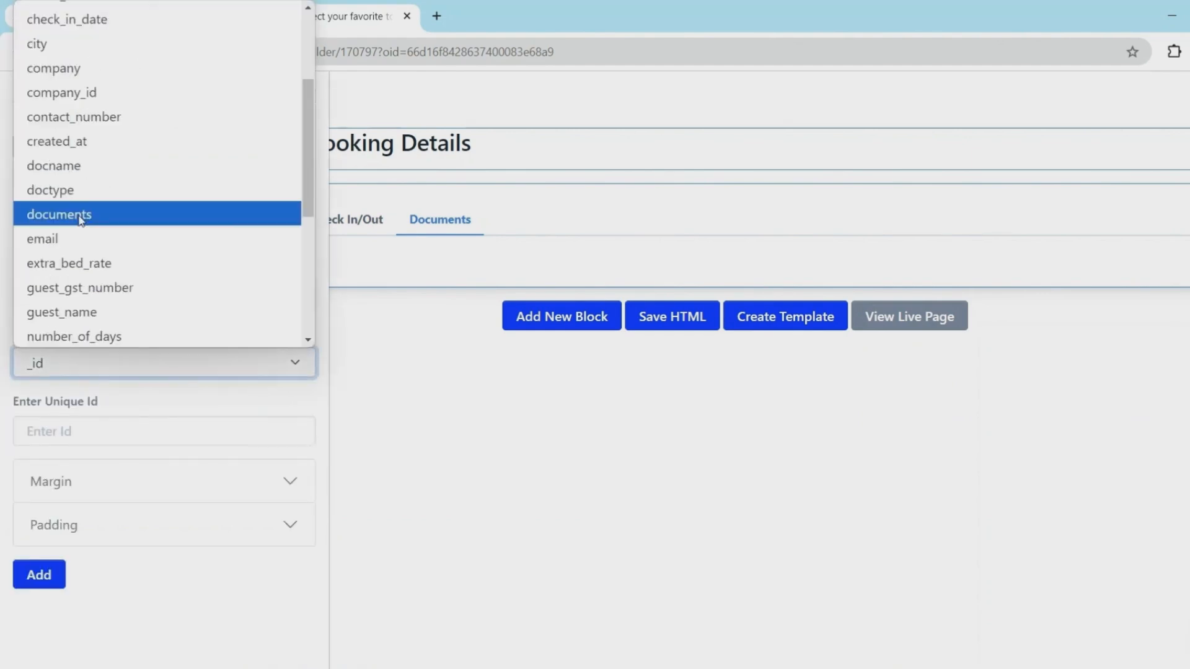
left_click(81, 216)
left_click(39, 575)
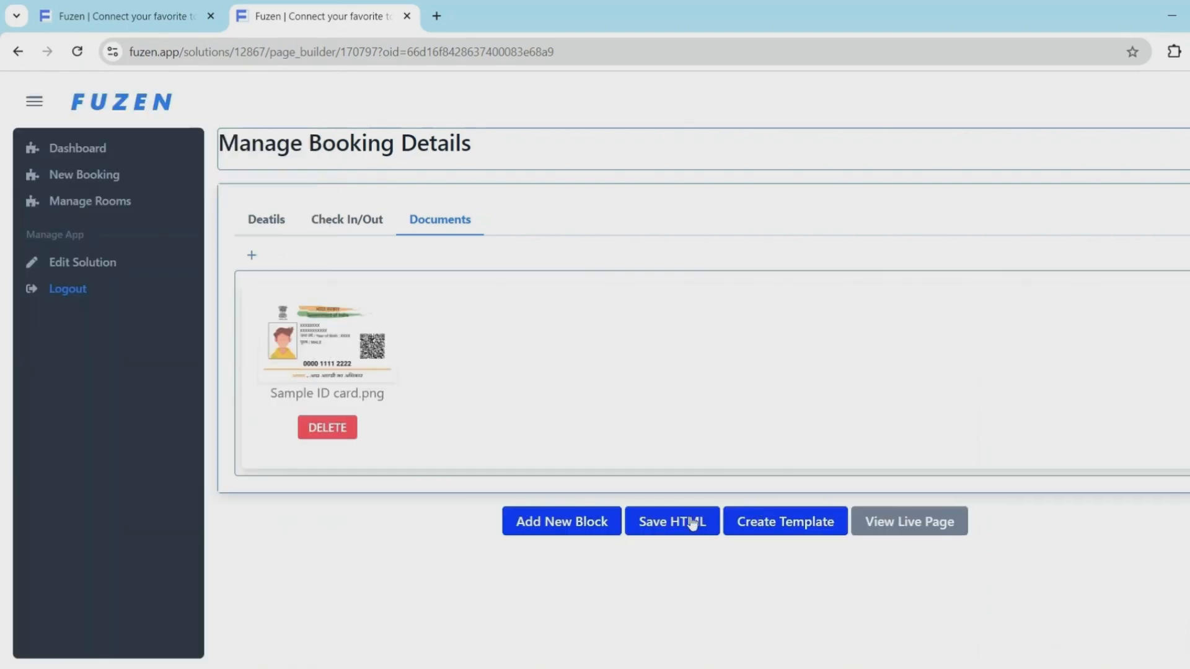